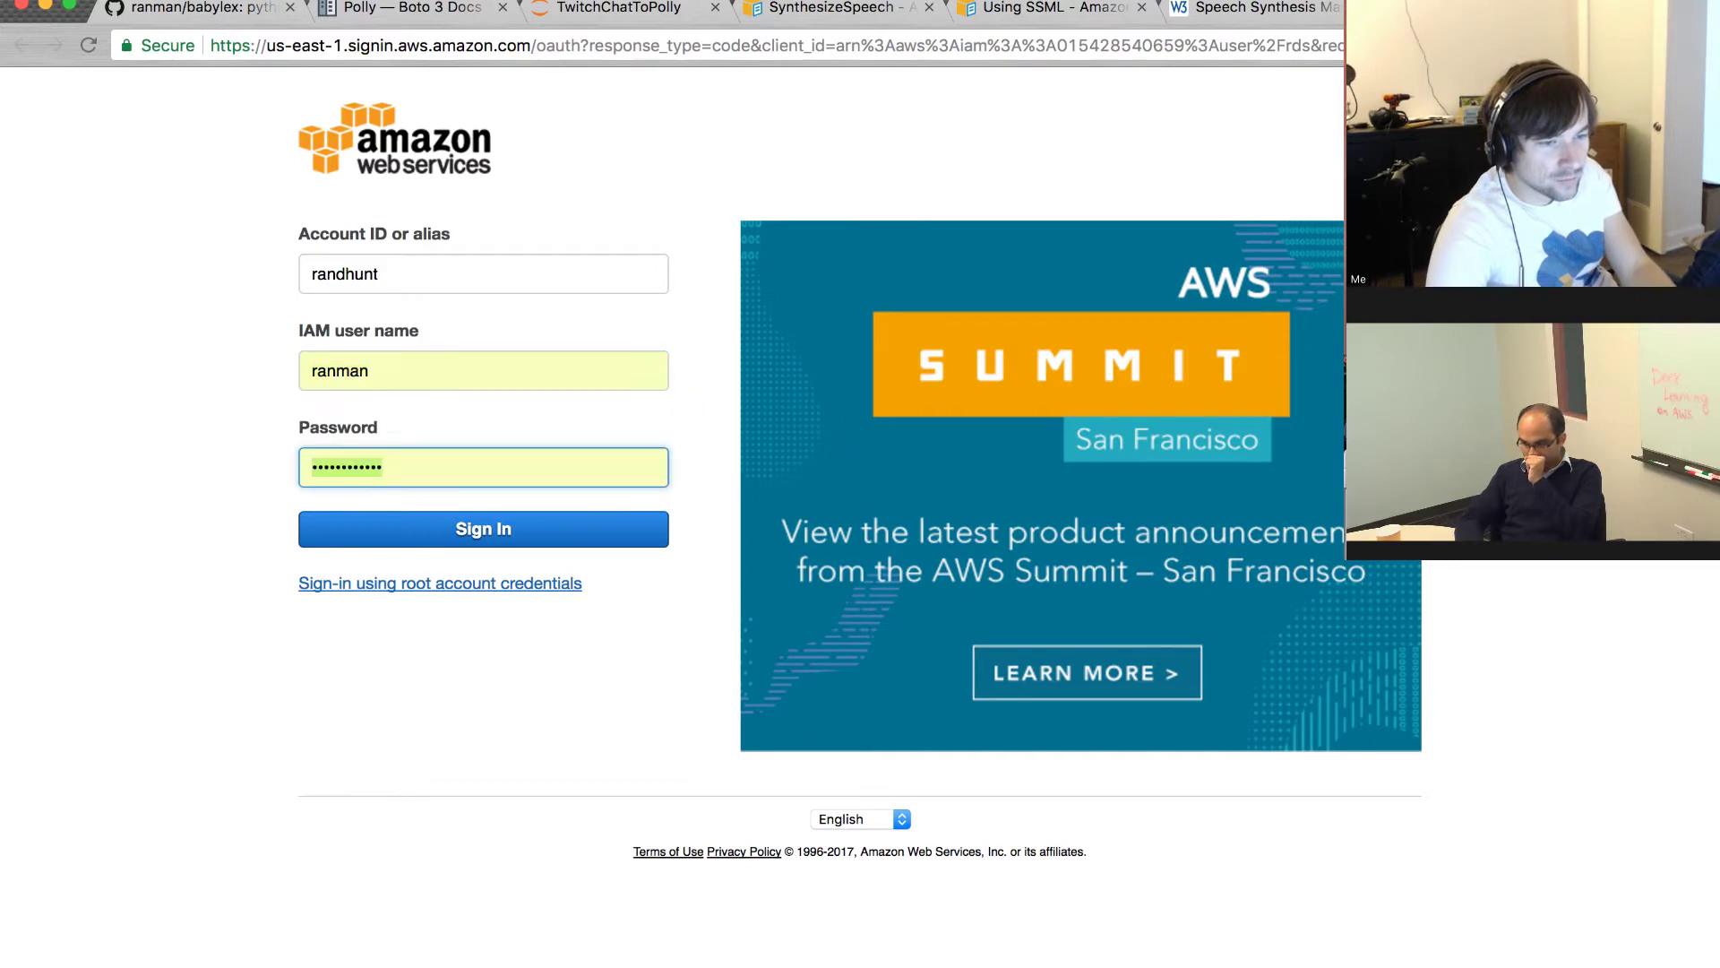
{"action": "key", "text": "Return"}
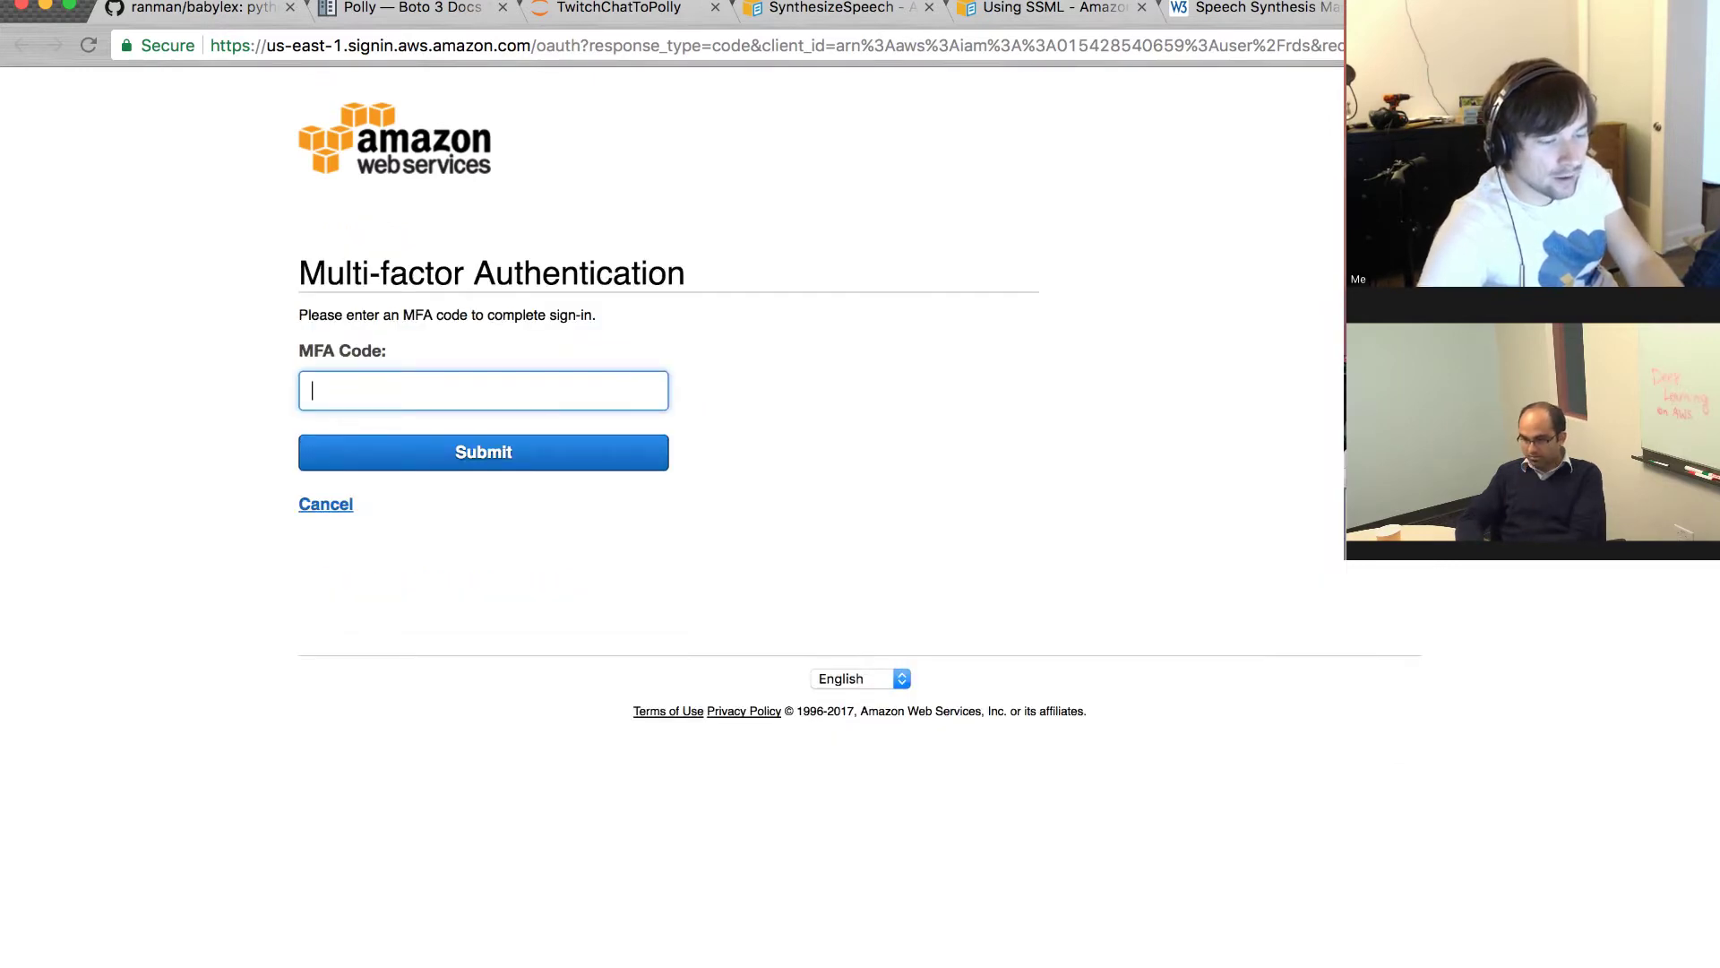
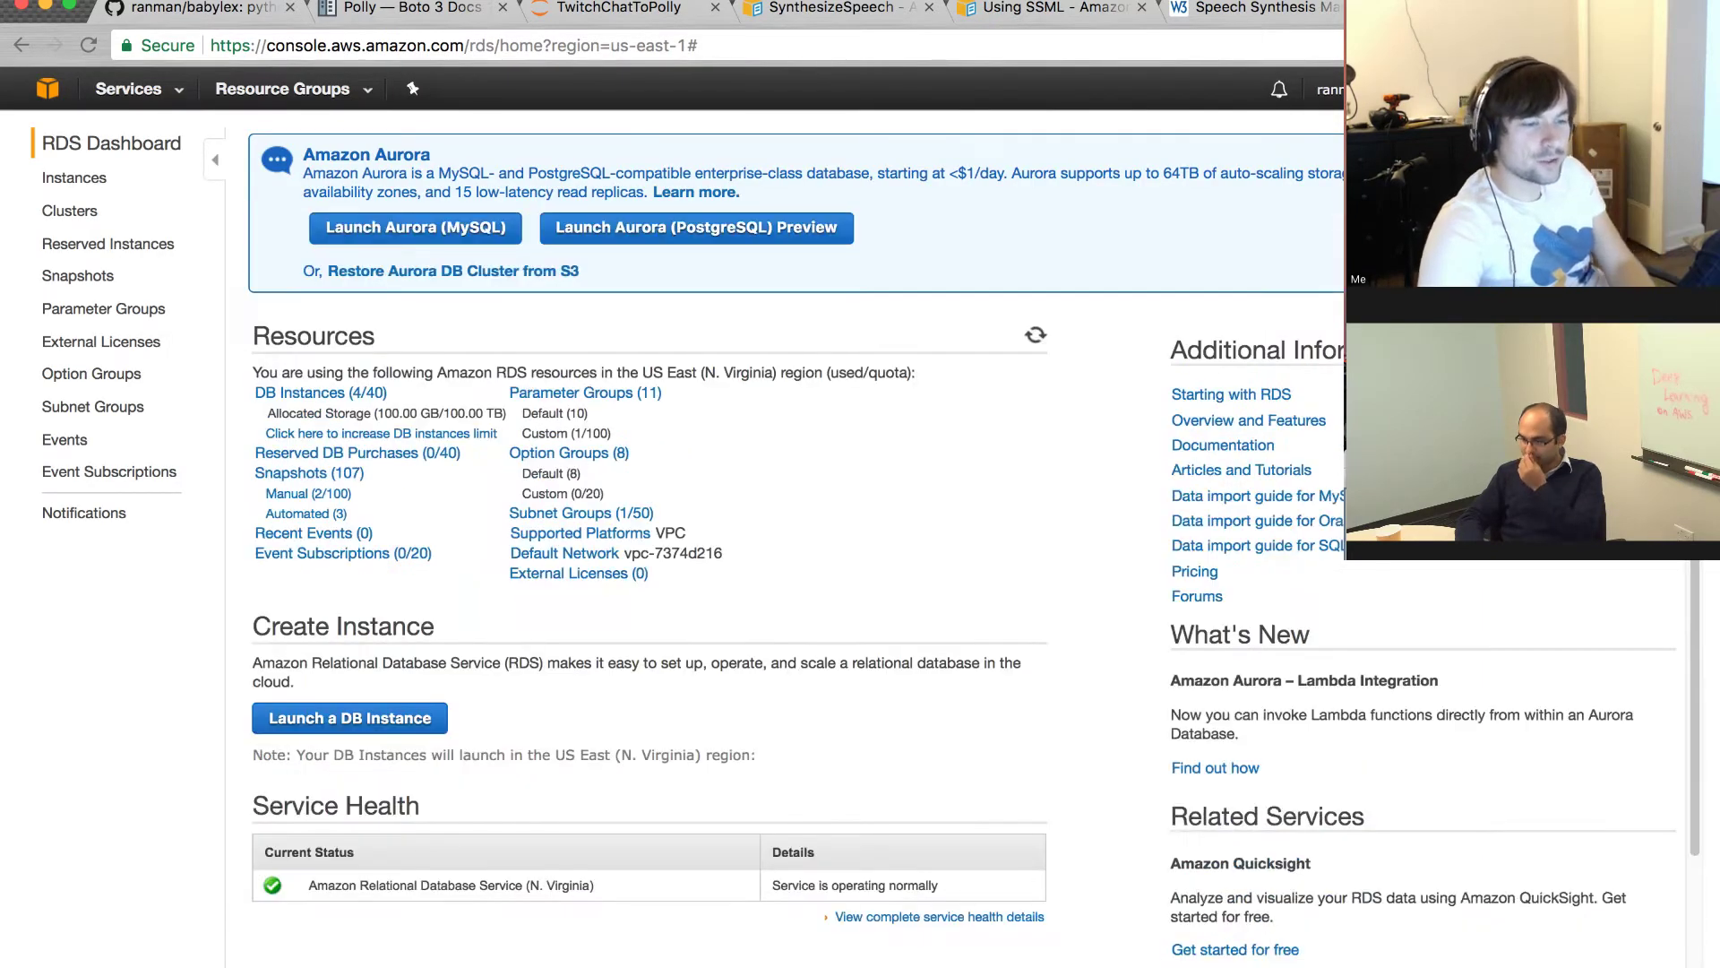
- Complete sign-in with the multi-factor verification code and return to the console home
{"action": "left_click", "coordinate": [52, 94]}
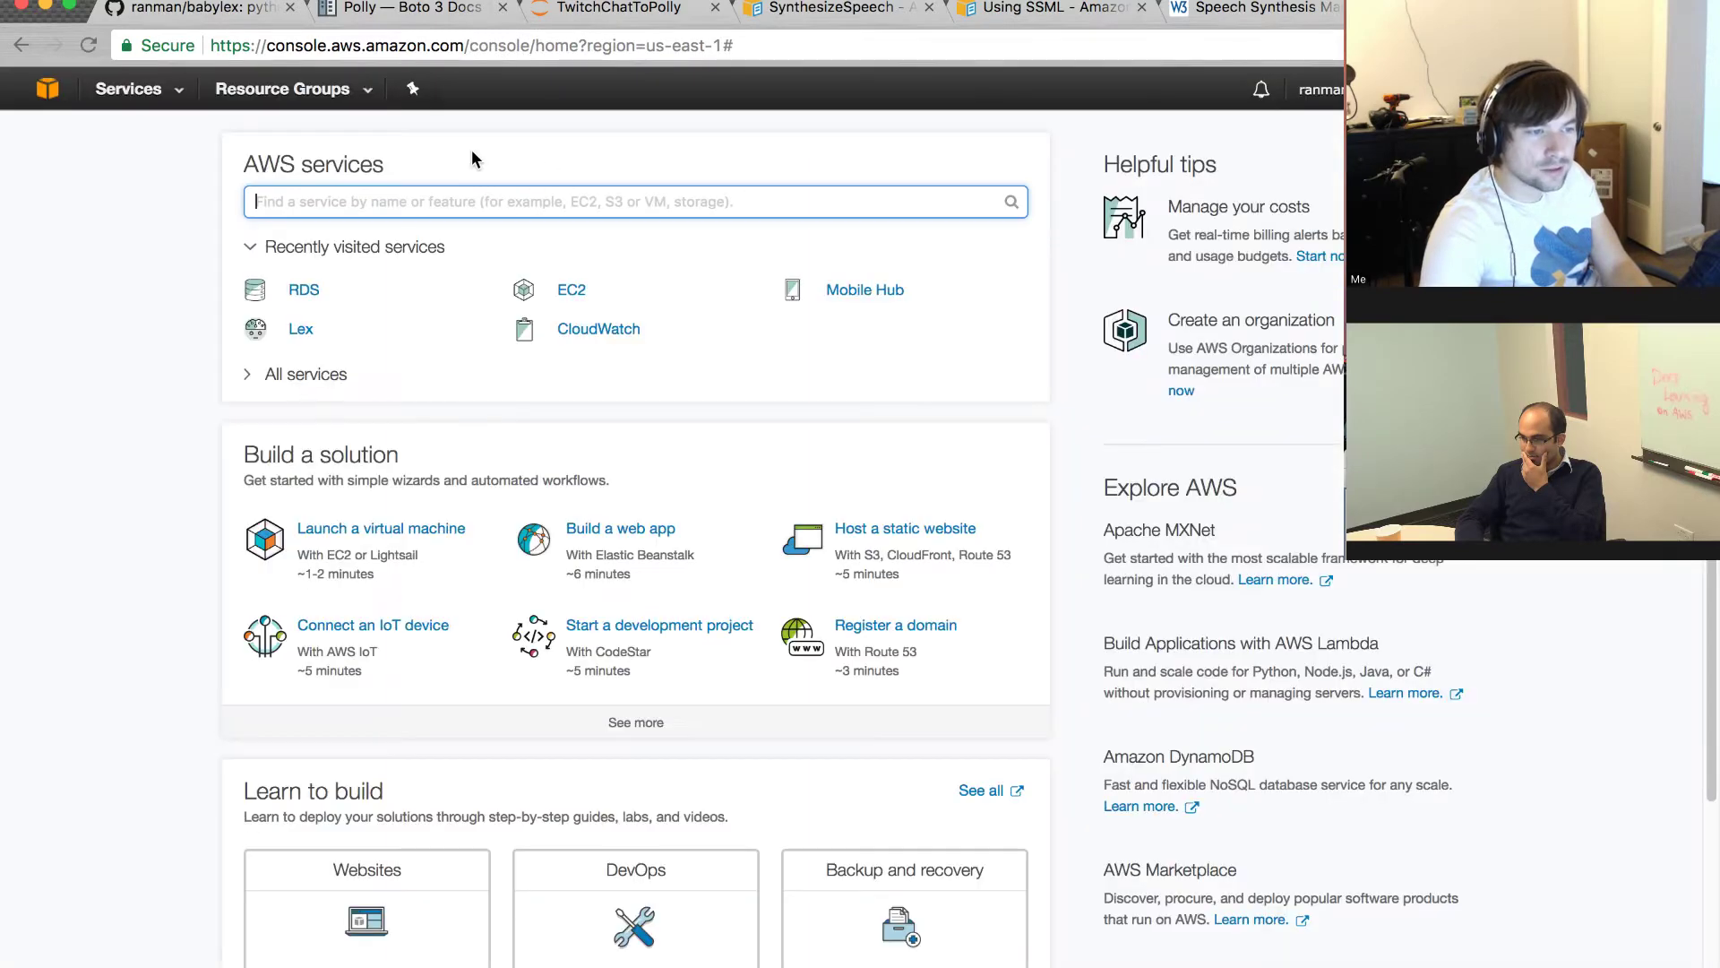
- Search for EC2, open it and start the Launch Instance wizard
{"action": "type", "text": "ec2"}
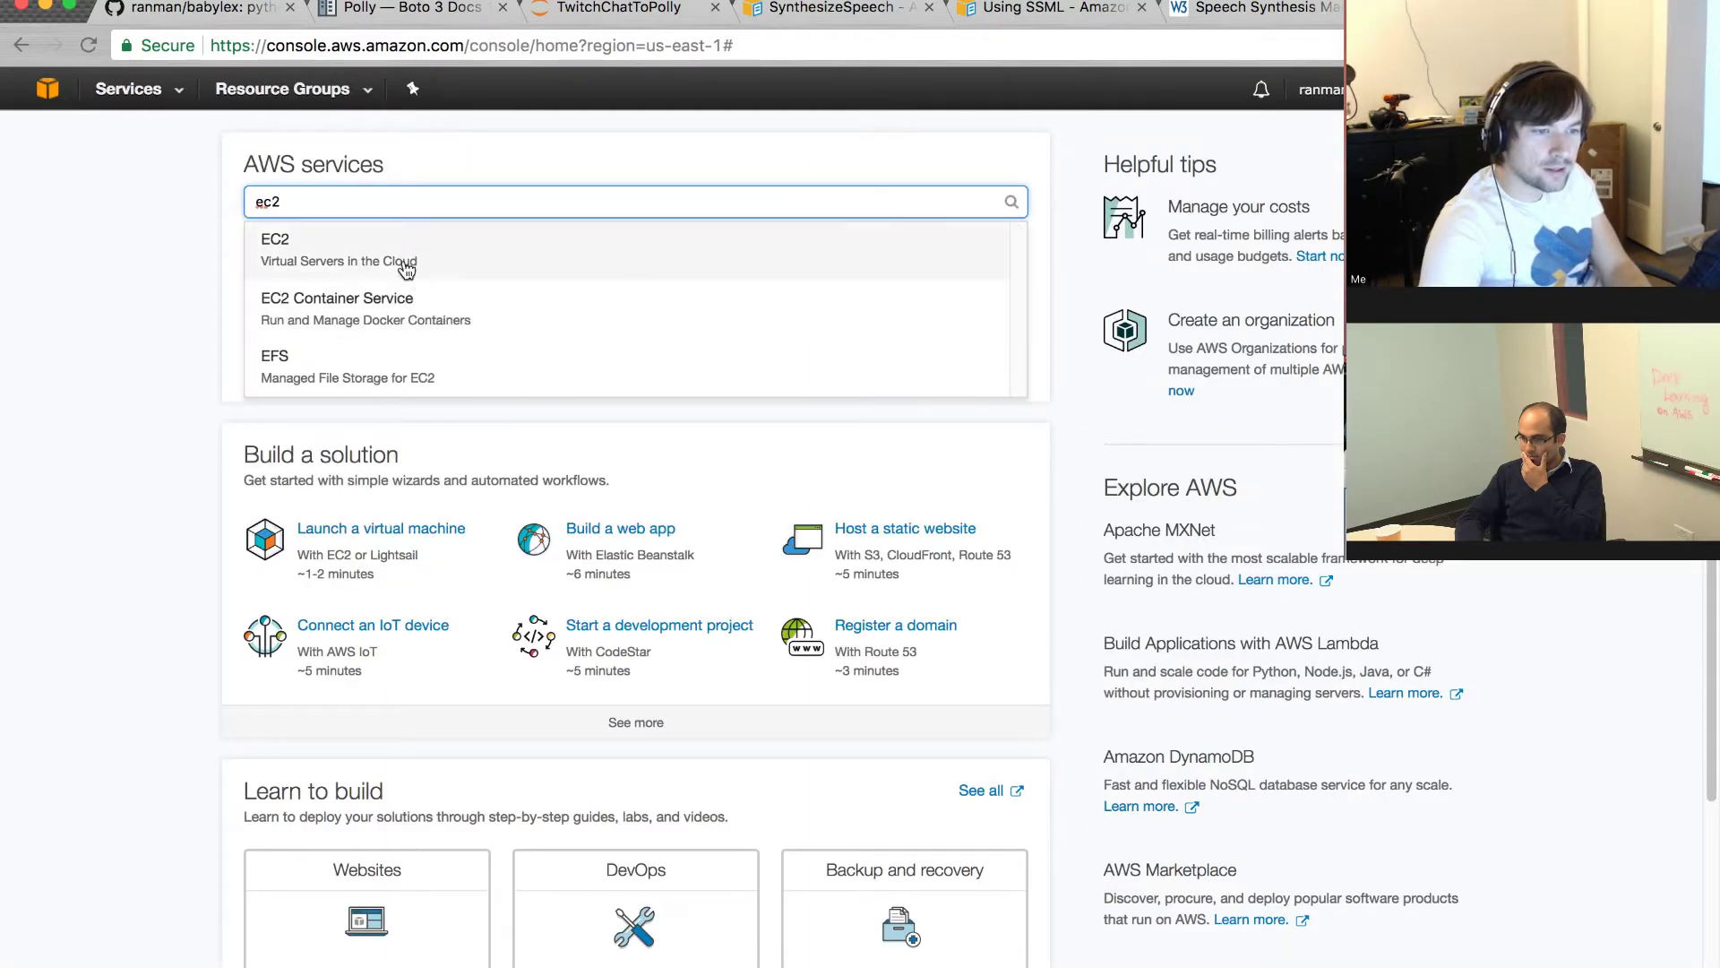
{"action": "left_click", "coordinate": [400, 255]}
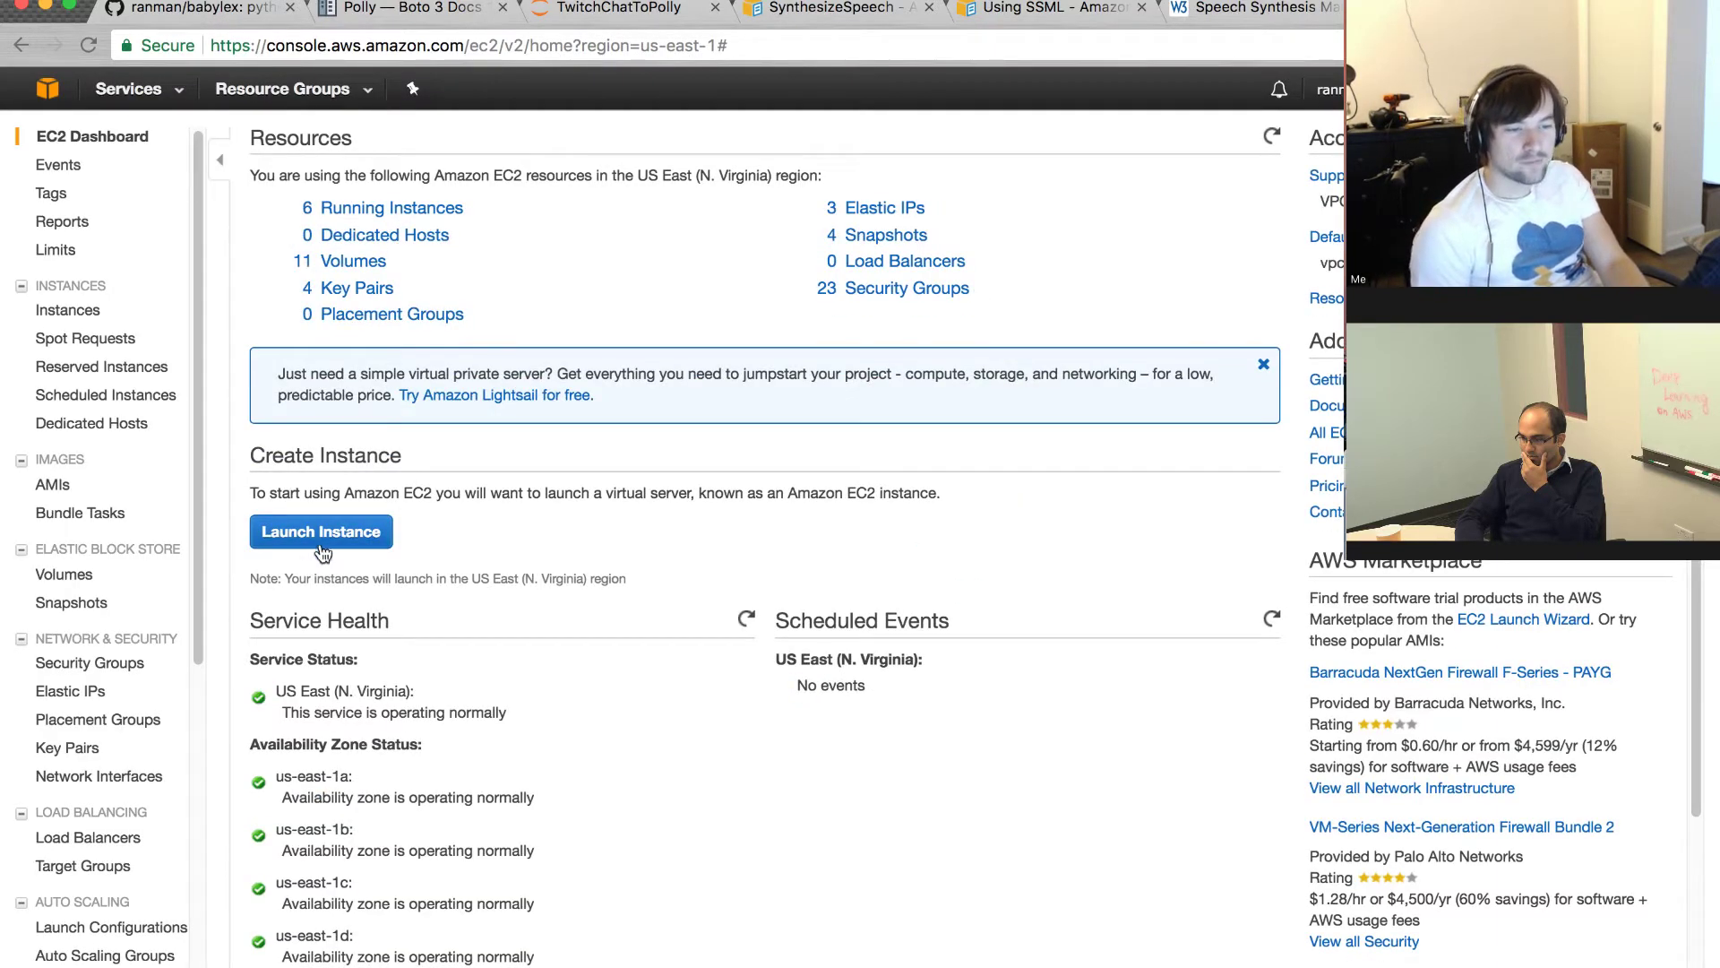
{"action": "left_click", "coordinate": [321, 538]}
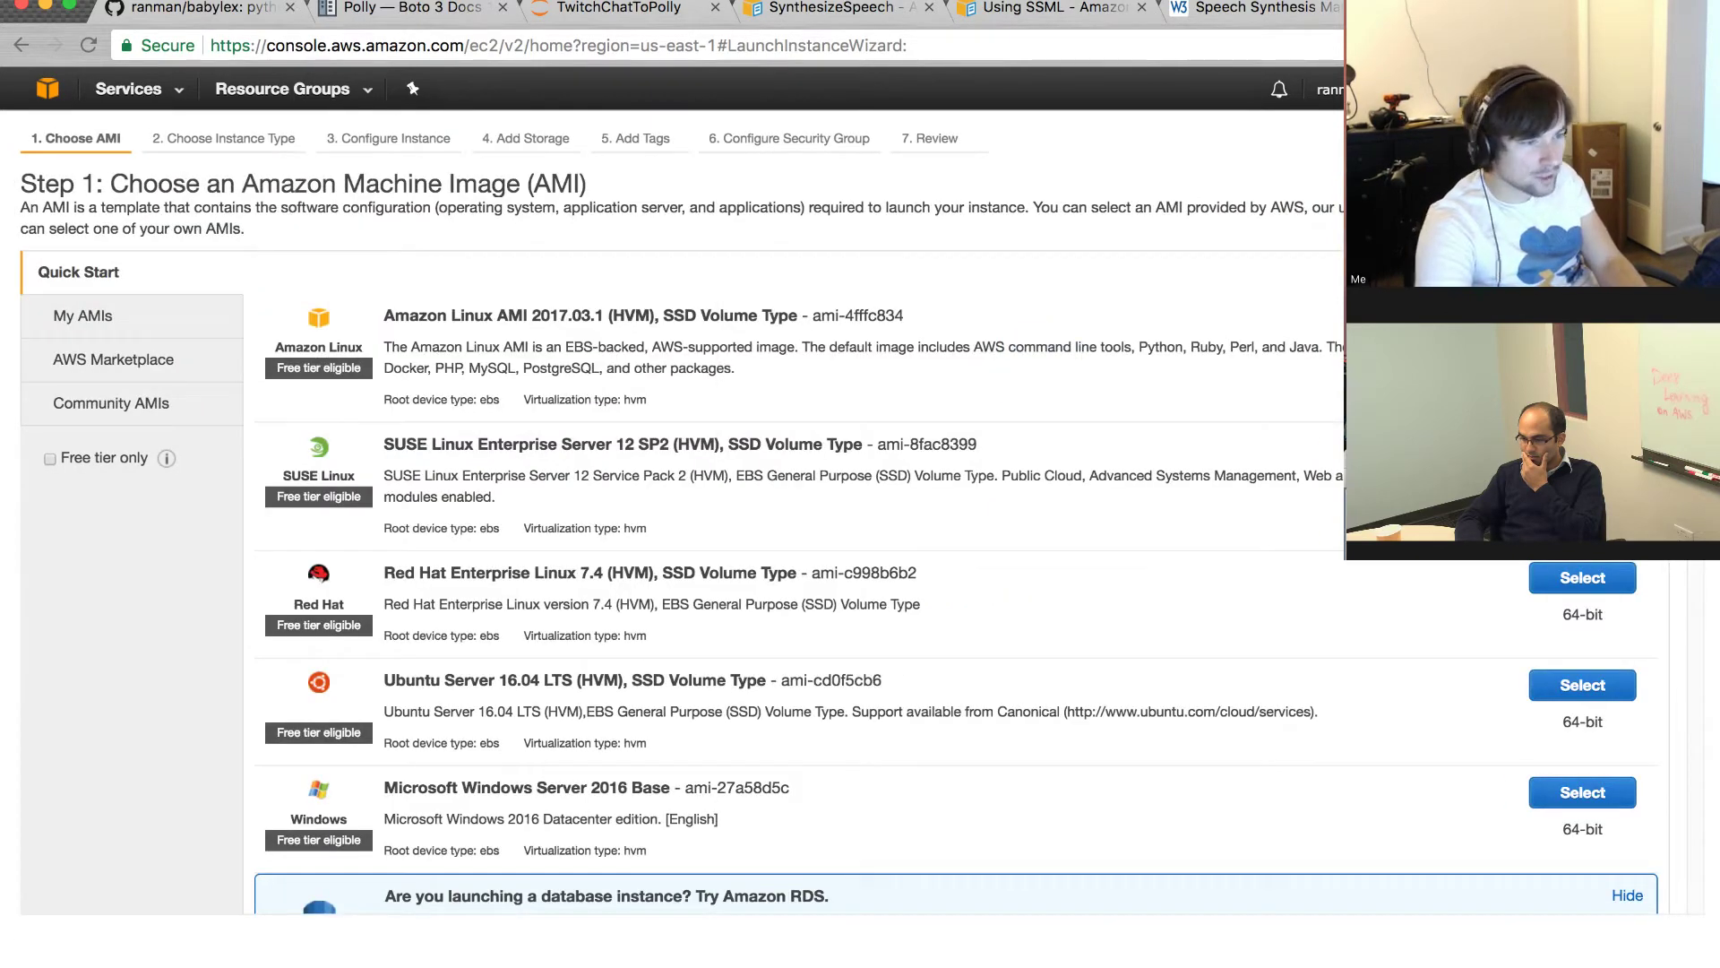
- Select the Deep Learning AMI Ubuntu Version 2.2_Aug2017 from the Quick Start list
{"action": "scroll", "coordinate": [1016, 462], "scroll_direction": "down", "scroll_amount": 5}
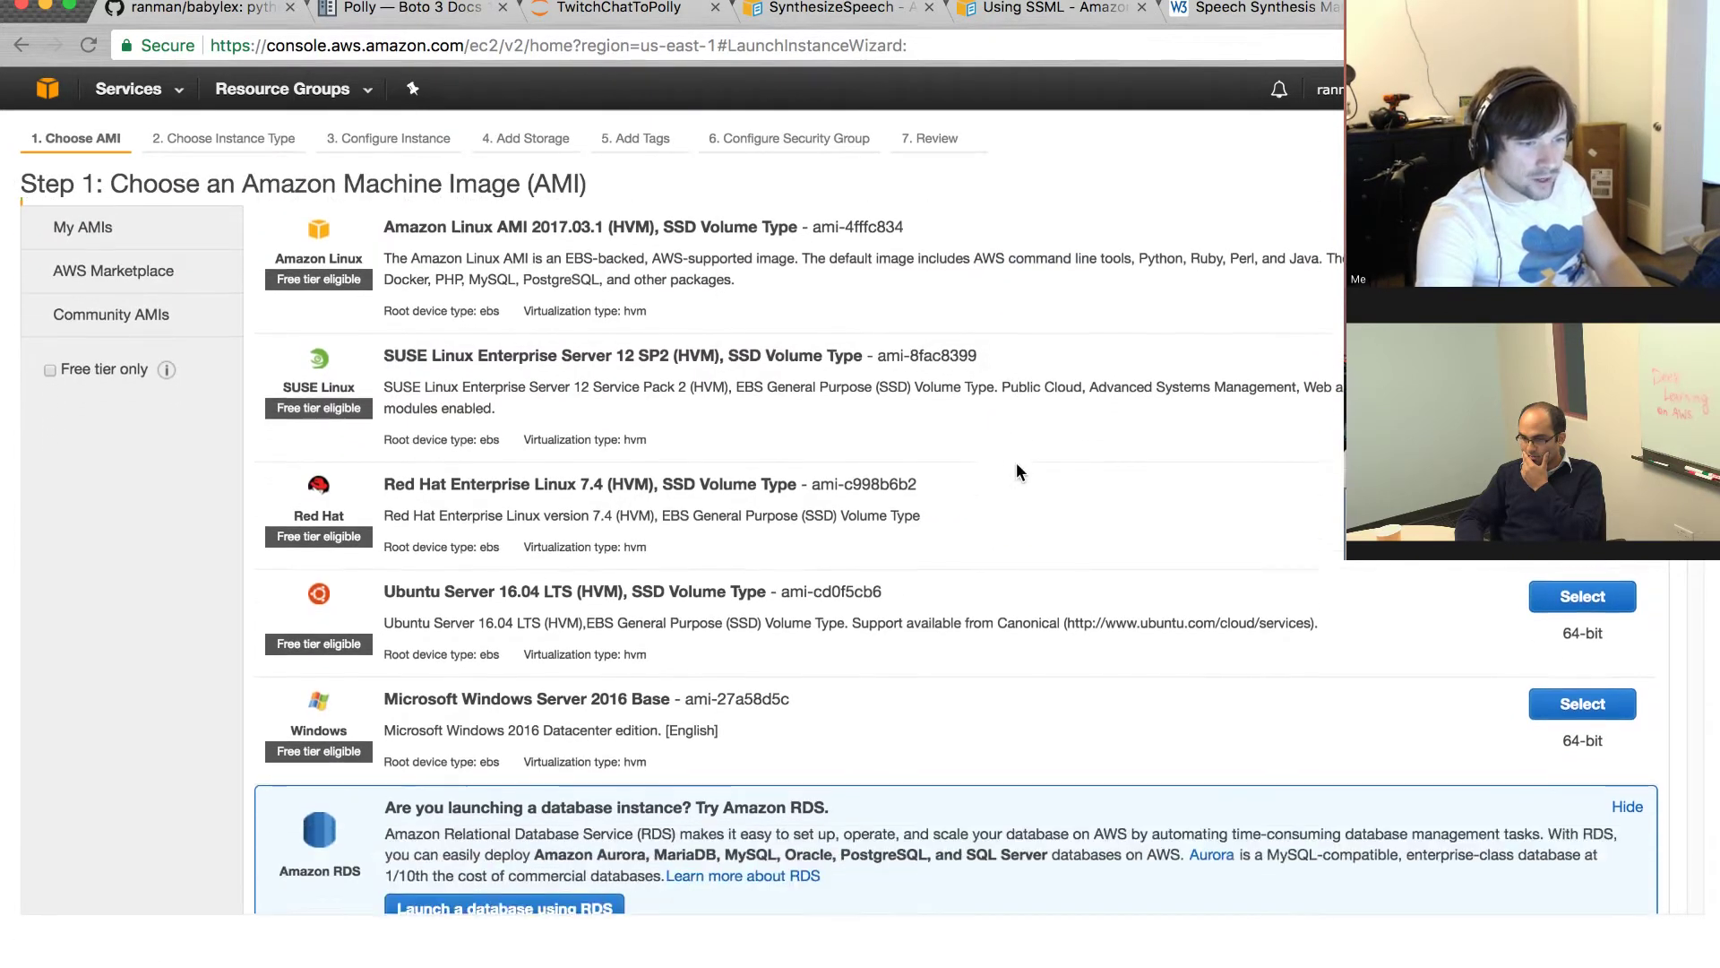
{"action": "scroll", "coordinate": [1016, 463], "scroll_direction": "down", "scroll_amount": 1}
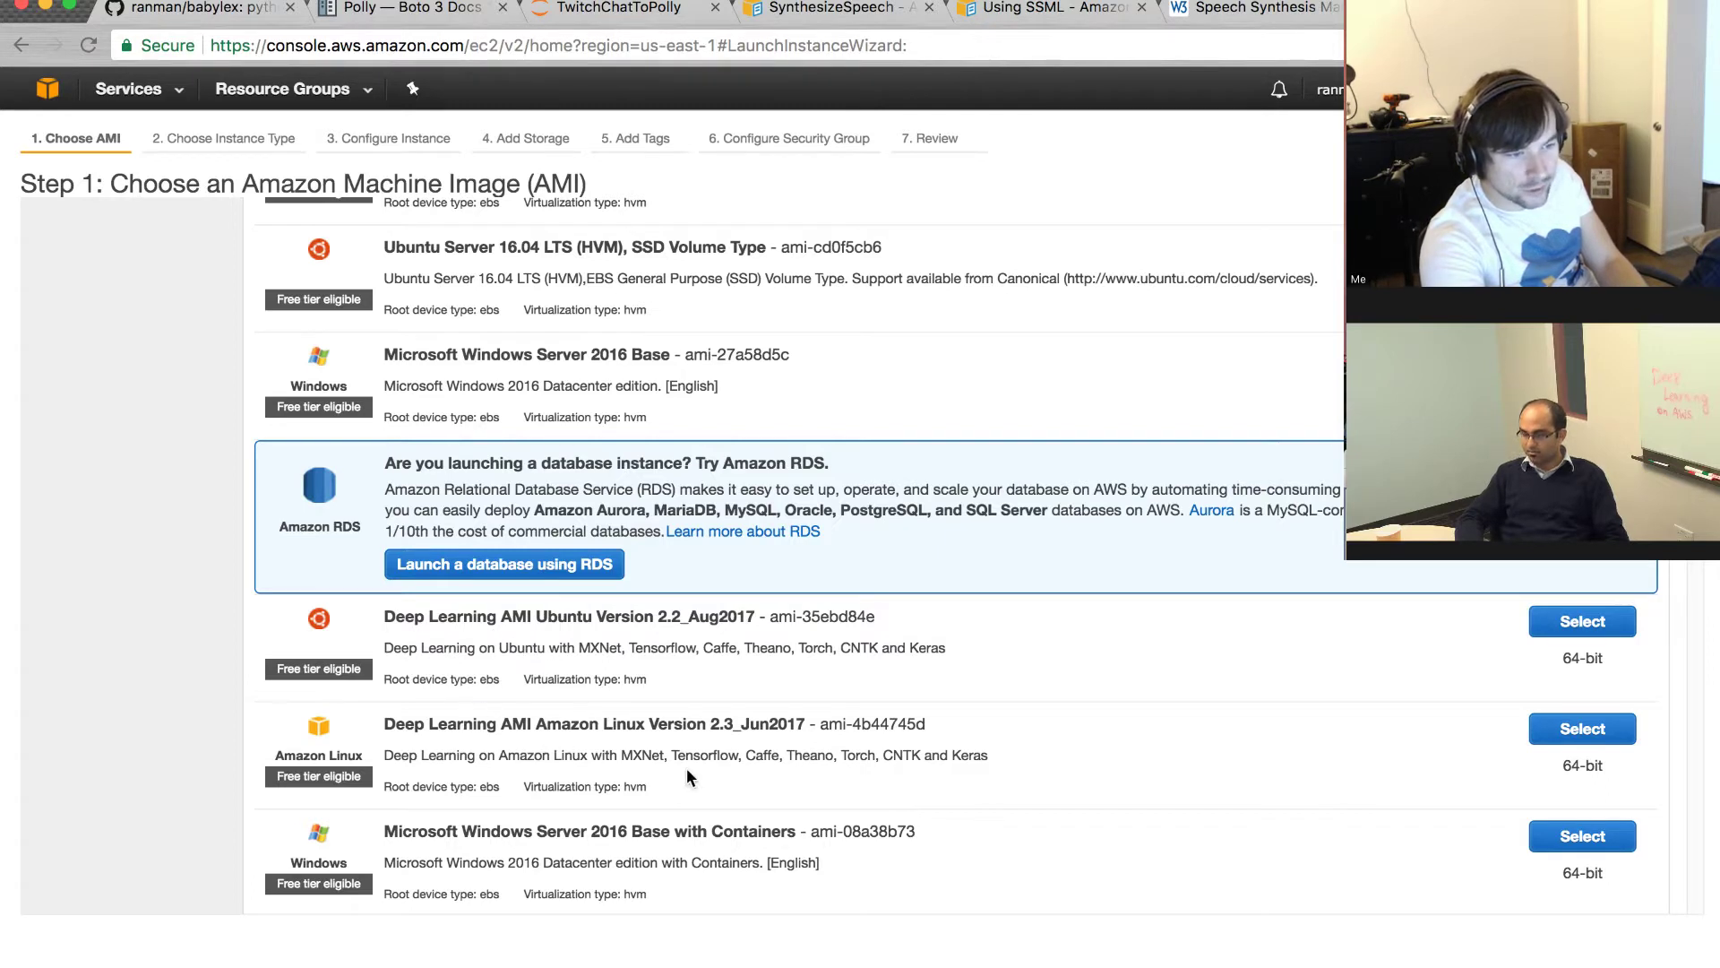
{"action": "scroll", "coordinate": [756, 746], "scroll_direction": "down", "scroll_amount": 2}
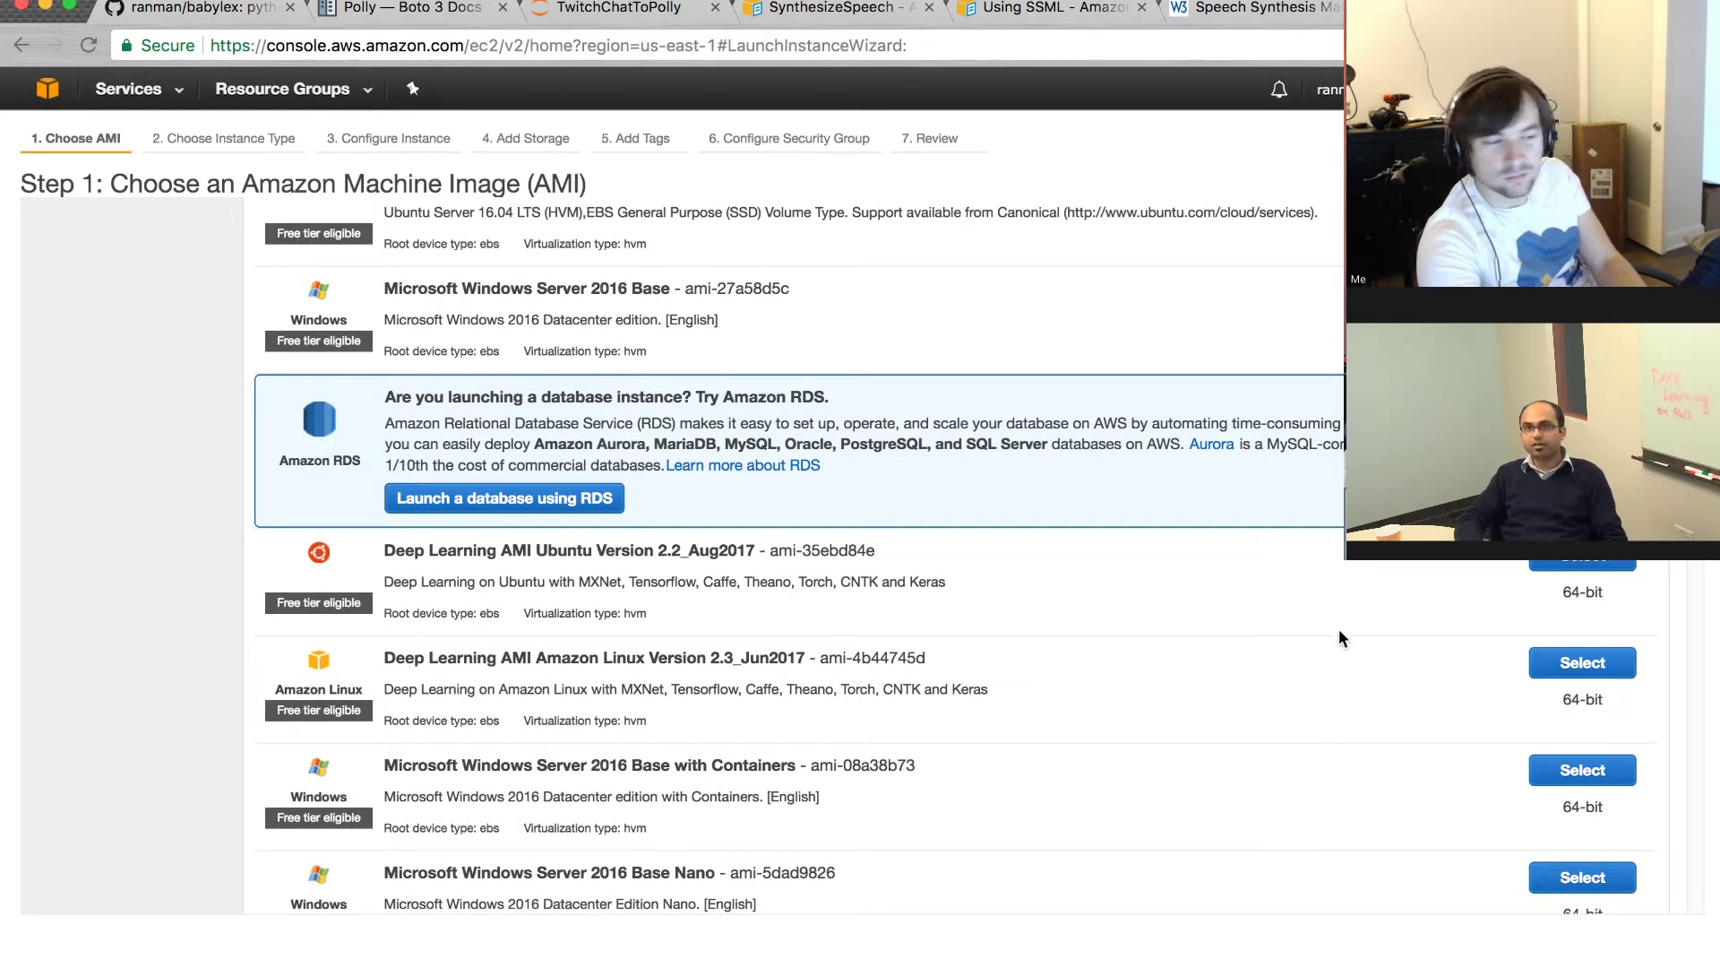
{"action": "left_click", "coordinate": [1563, 571]}
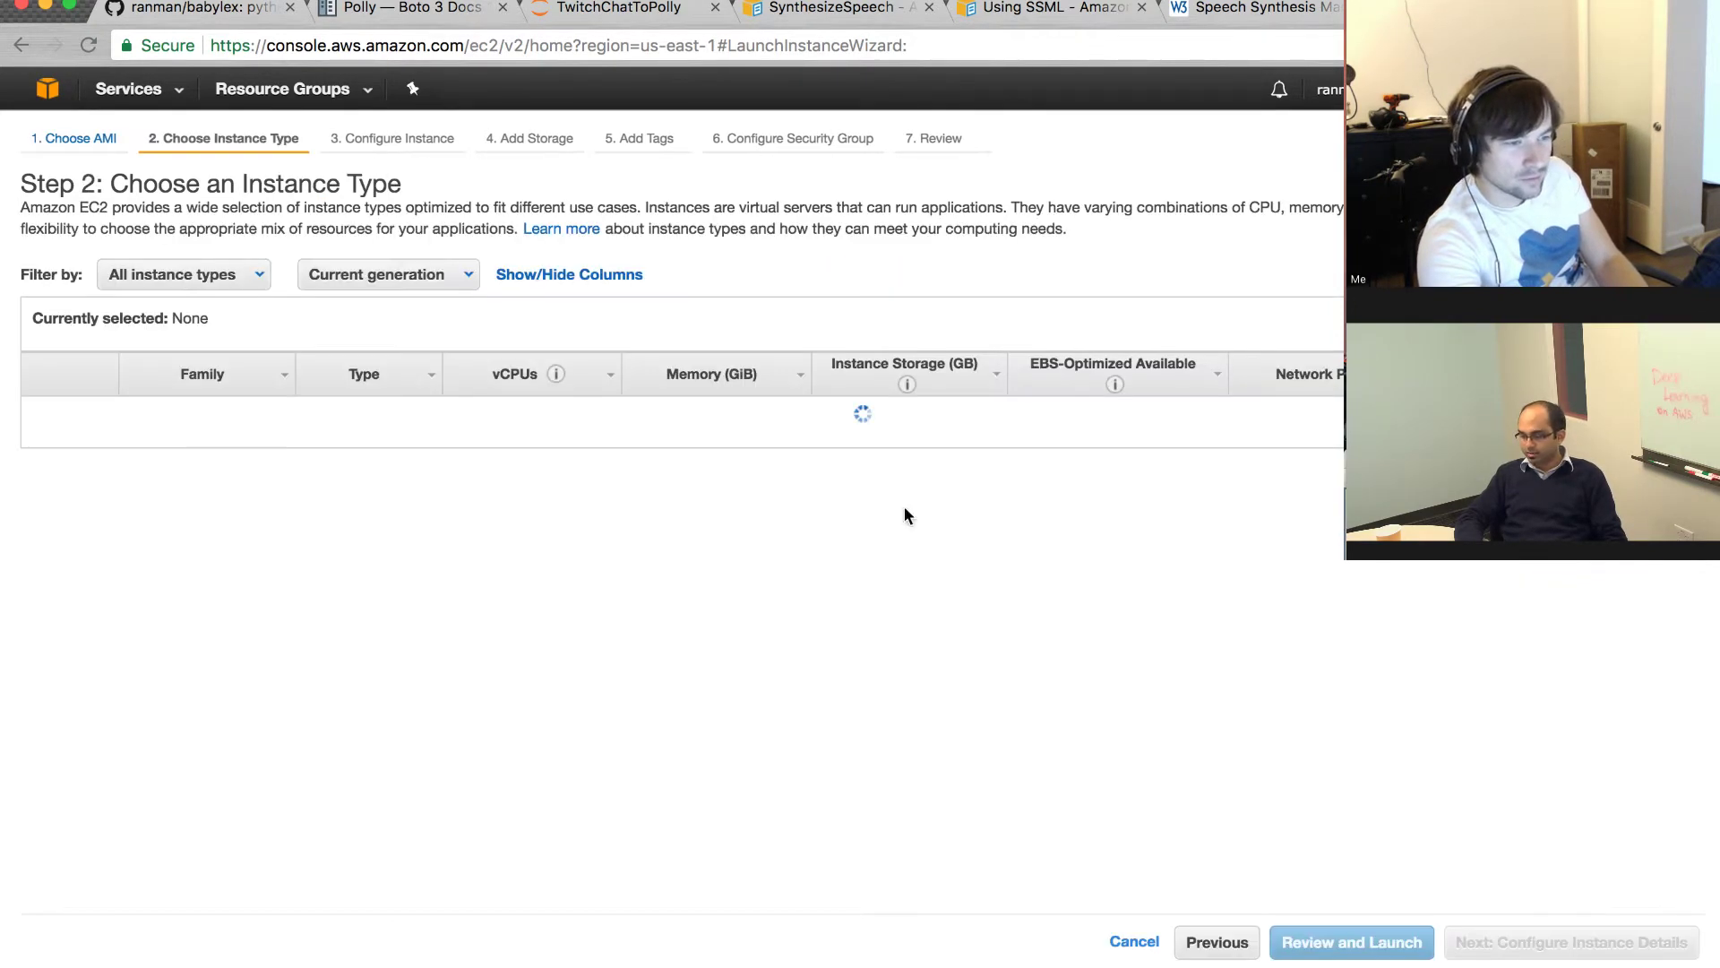
- Settle on g3.16xlarge after trying t2.large and g3.8xlarge, then continue to instance details
{"action": "scroll", "coordinate": [390, 470], "scroll_direction": "down", "scroll_amount": 3}
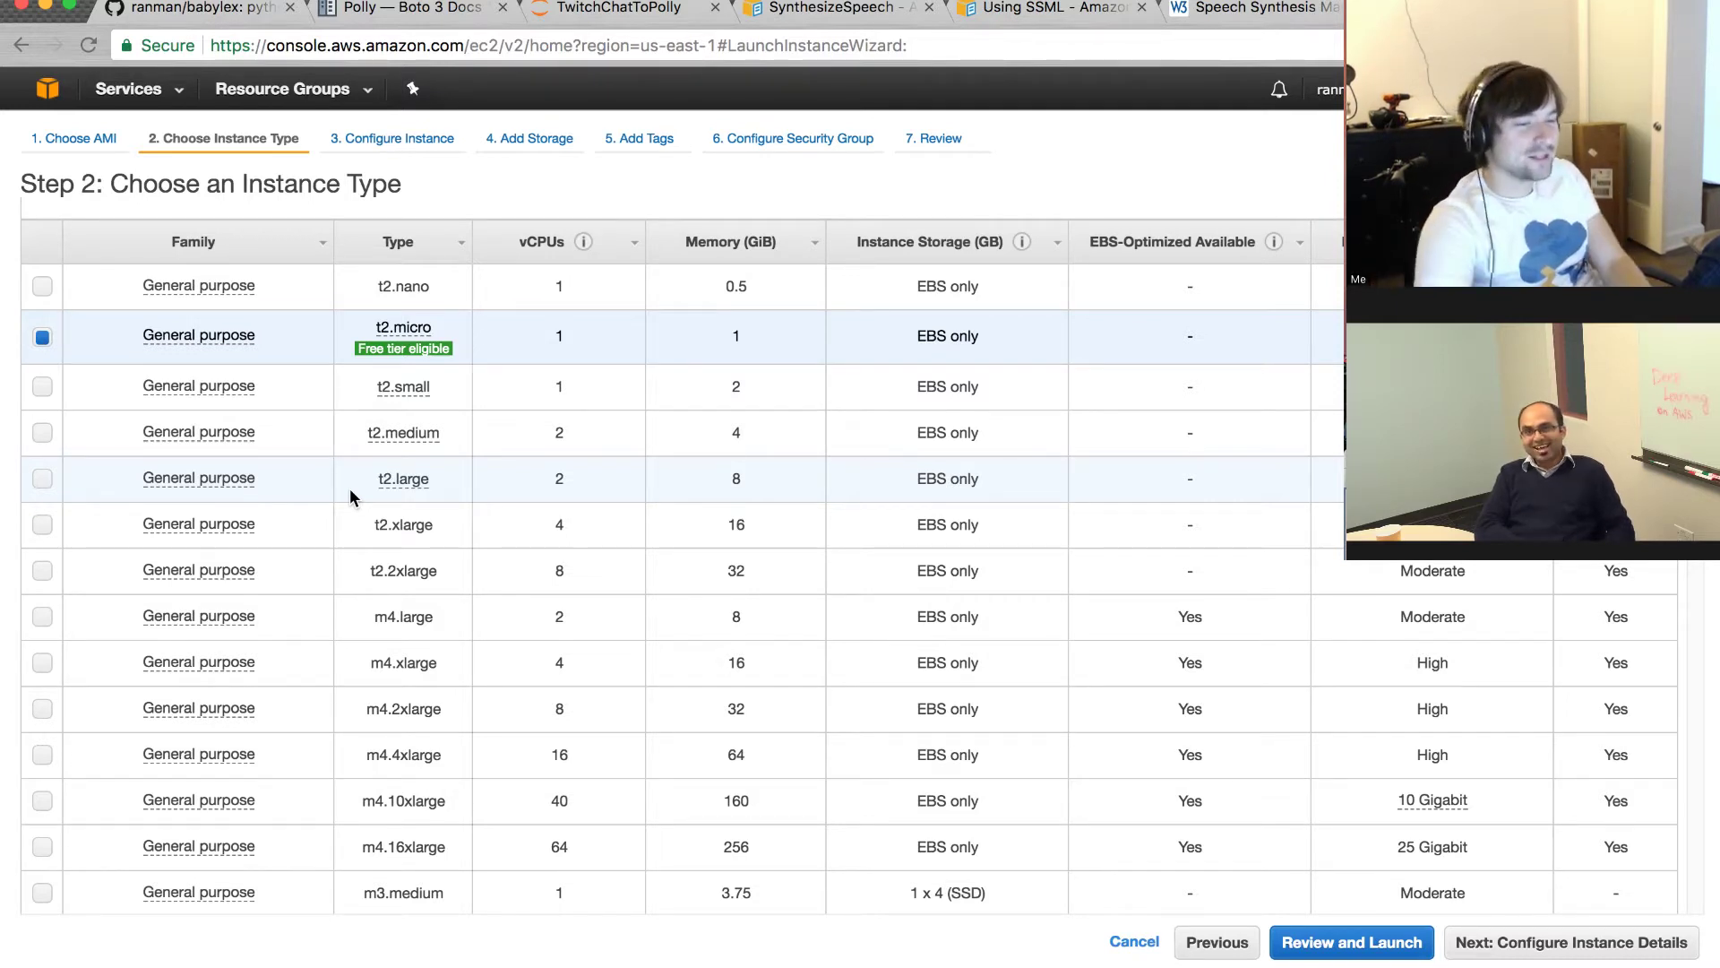
{"action": "left_click", "coordinate": [349, 489]}
{"action": "scroll", "coordinate": [350, 489], "scroll_direction": "down", "scroll_amount": 3}
{"action": "scroll", "coordinate": [349, 487], "scroll_direction": "down", "scroll_amount": 1}
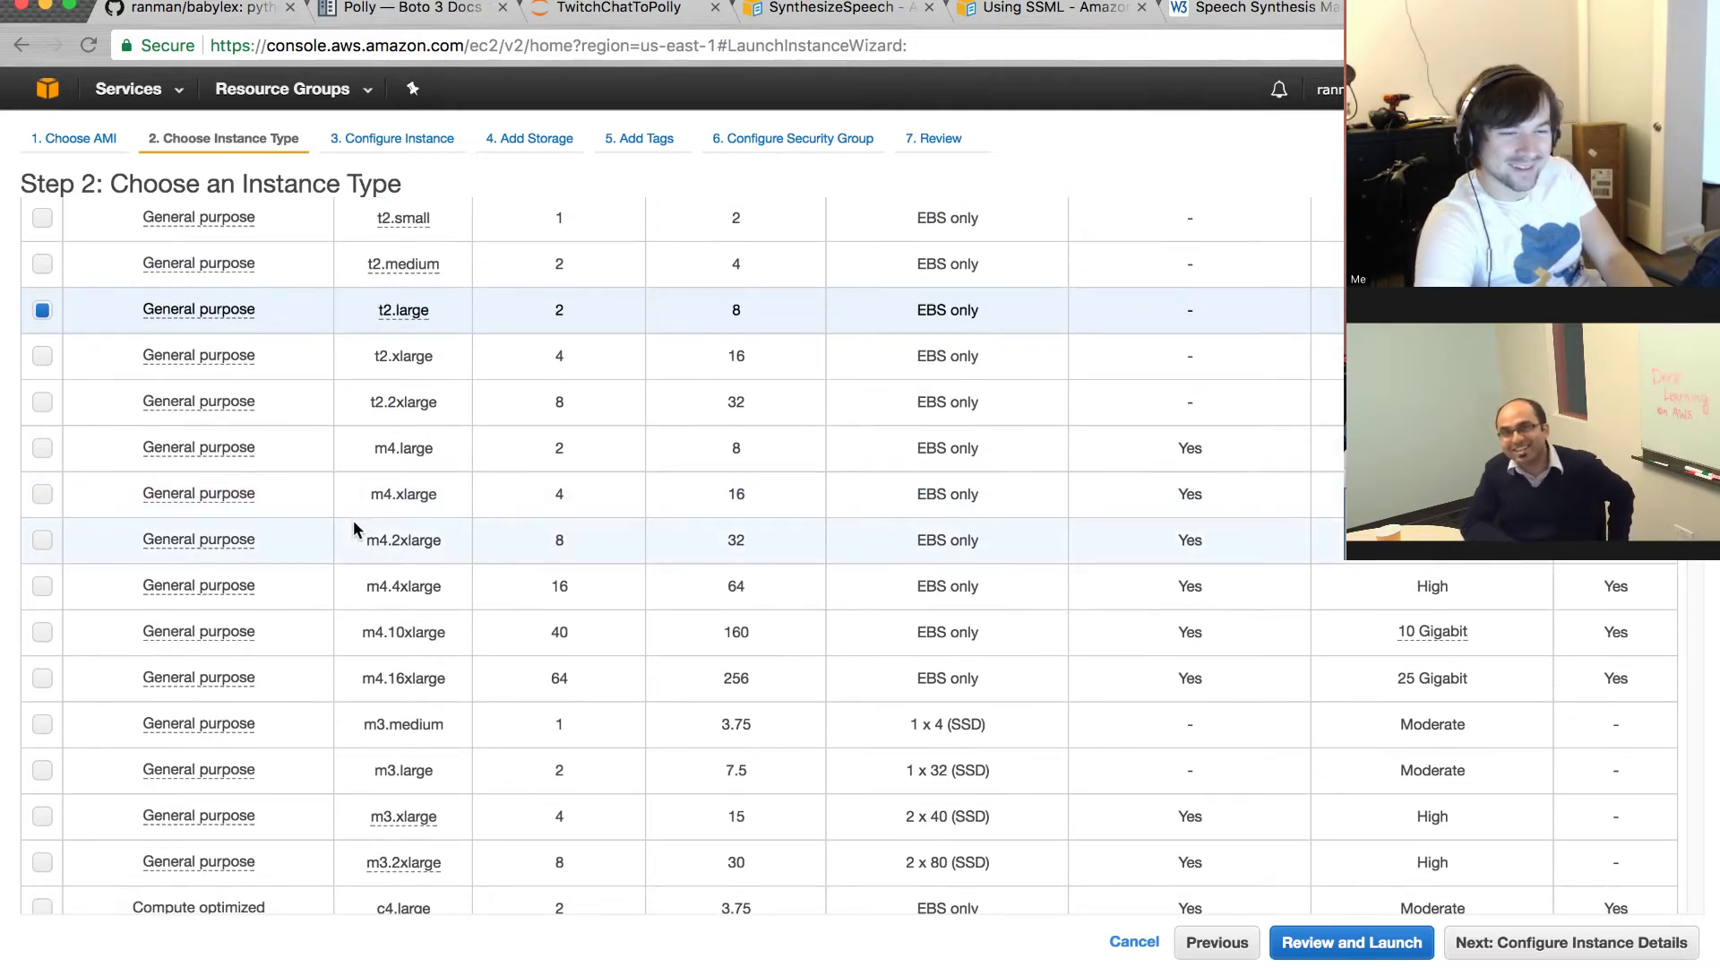
{"action": "scroll", "coordinate": [354, 524], "scroll_direction": "down", "scroll_amount": 5}
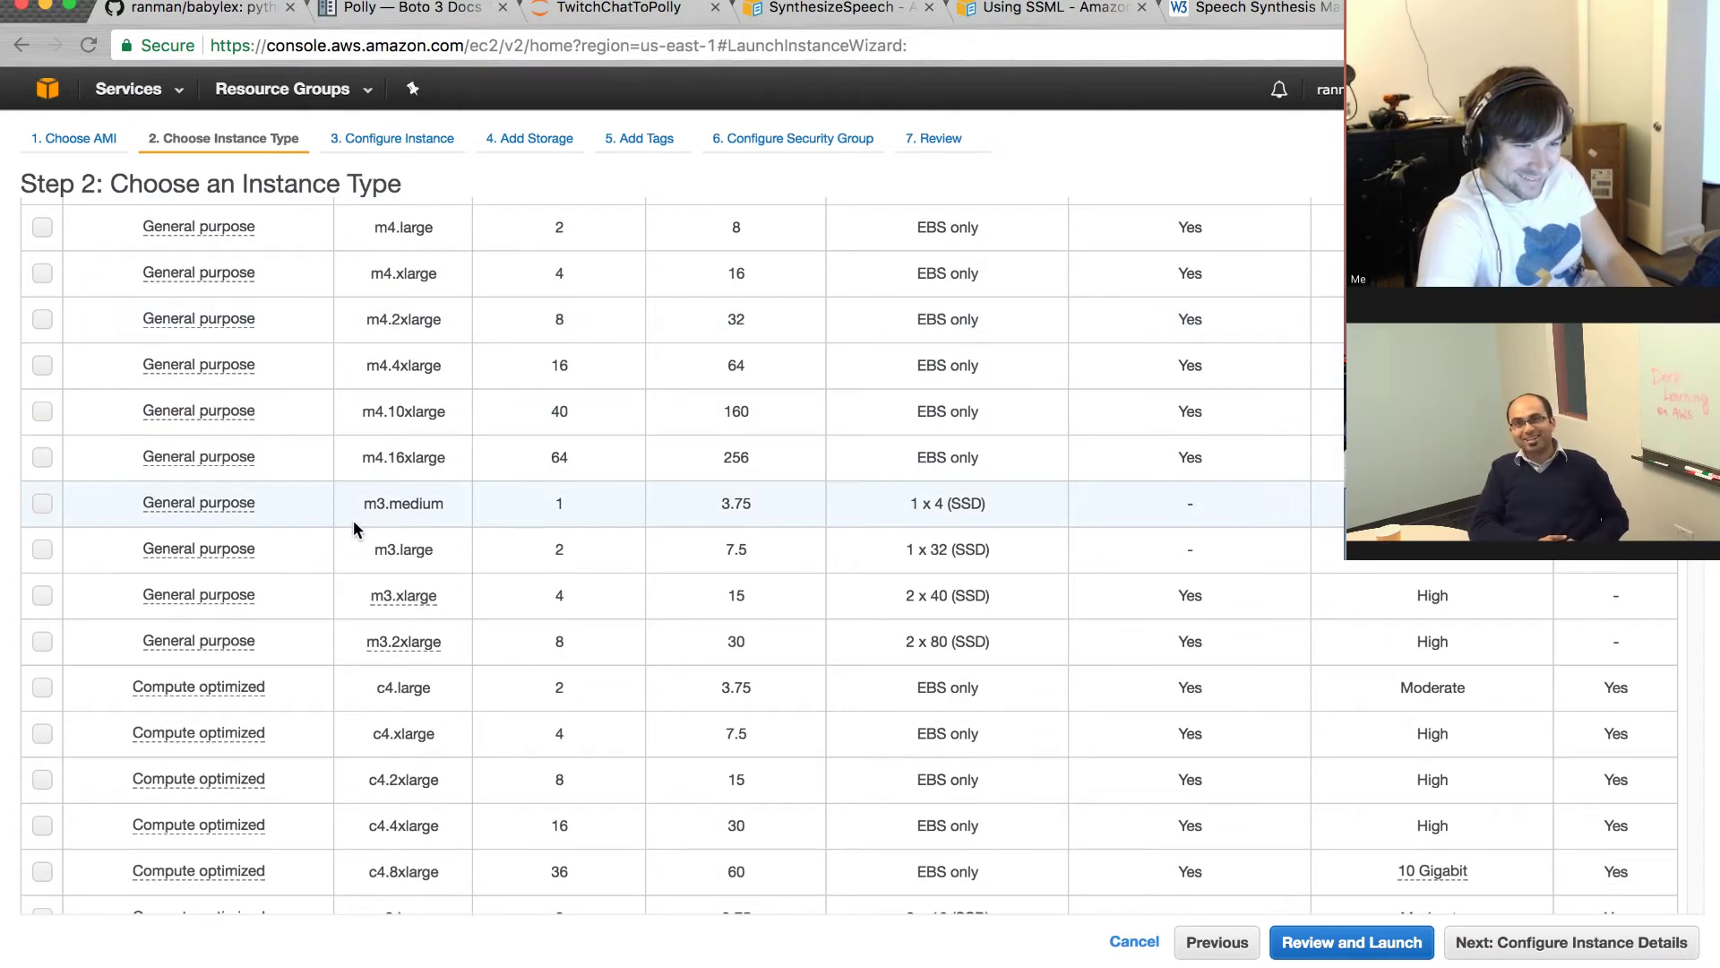
{"action": "scroll", "coordinate": [354, 524], "scroll_direction": "down", "scroll_amount": 6}
{"action": "scroll", "coordinate": [353, 520], "scroll_direction": "down", "scroll_amount": 10}
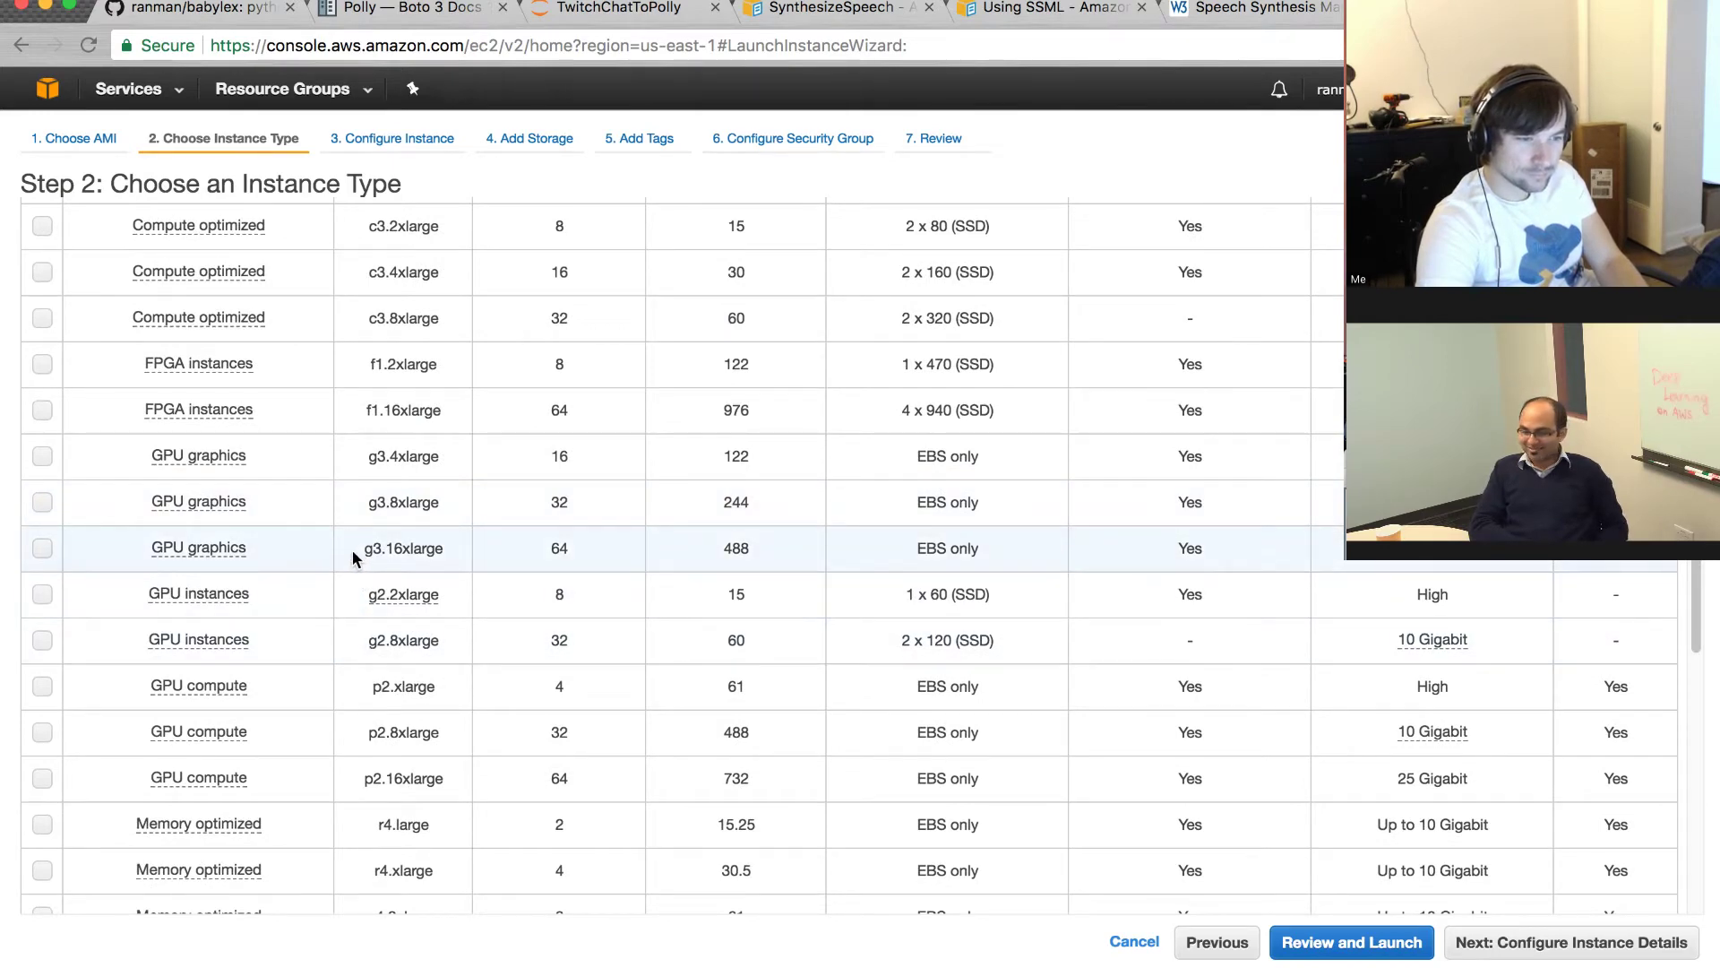
{"action": "left_click", "coordinate": [352, 551]}
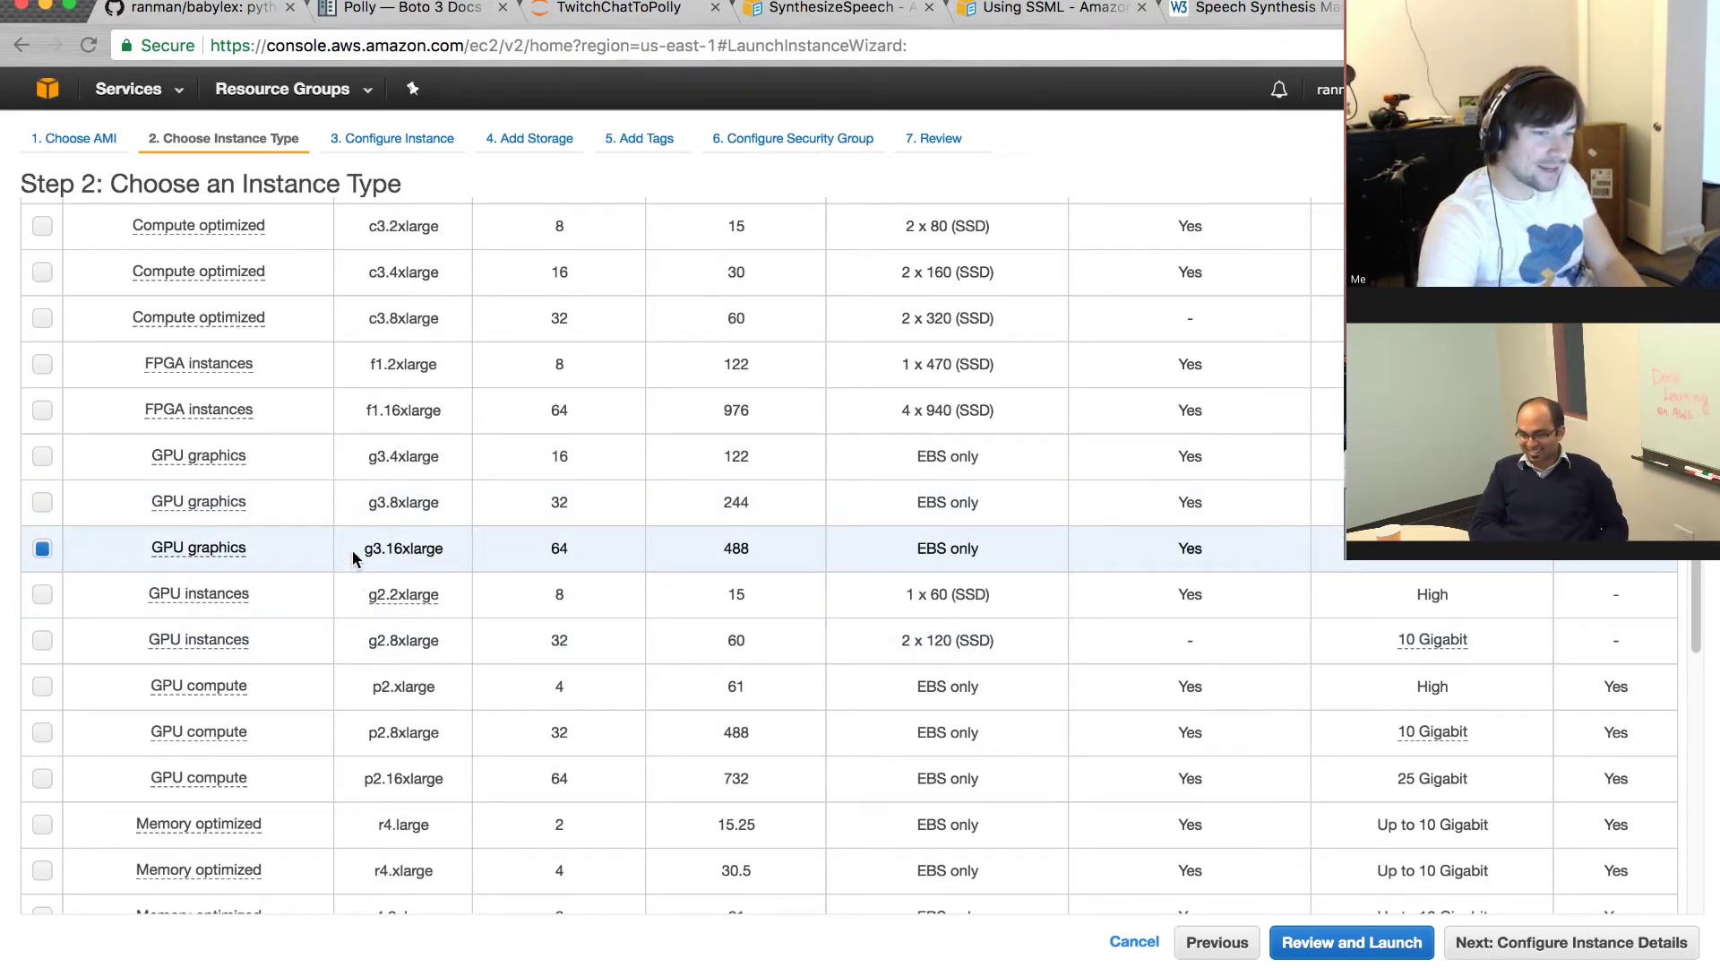
{"action": "scroll", "coordinate": [352, 550], "scroll_direction": "up", "scroll_amount": 1}
{"action": "scroll", "coordinate": [352, 551], "scroll_direction": "up", "scroll_amount": 1}
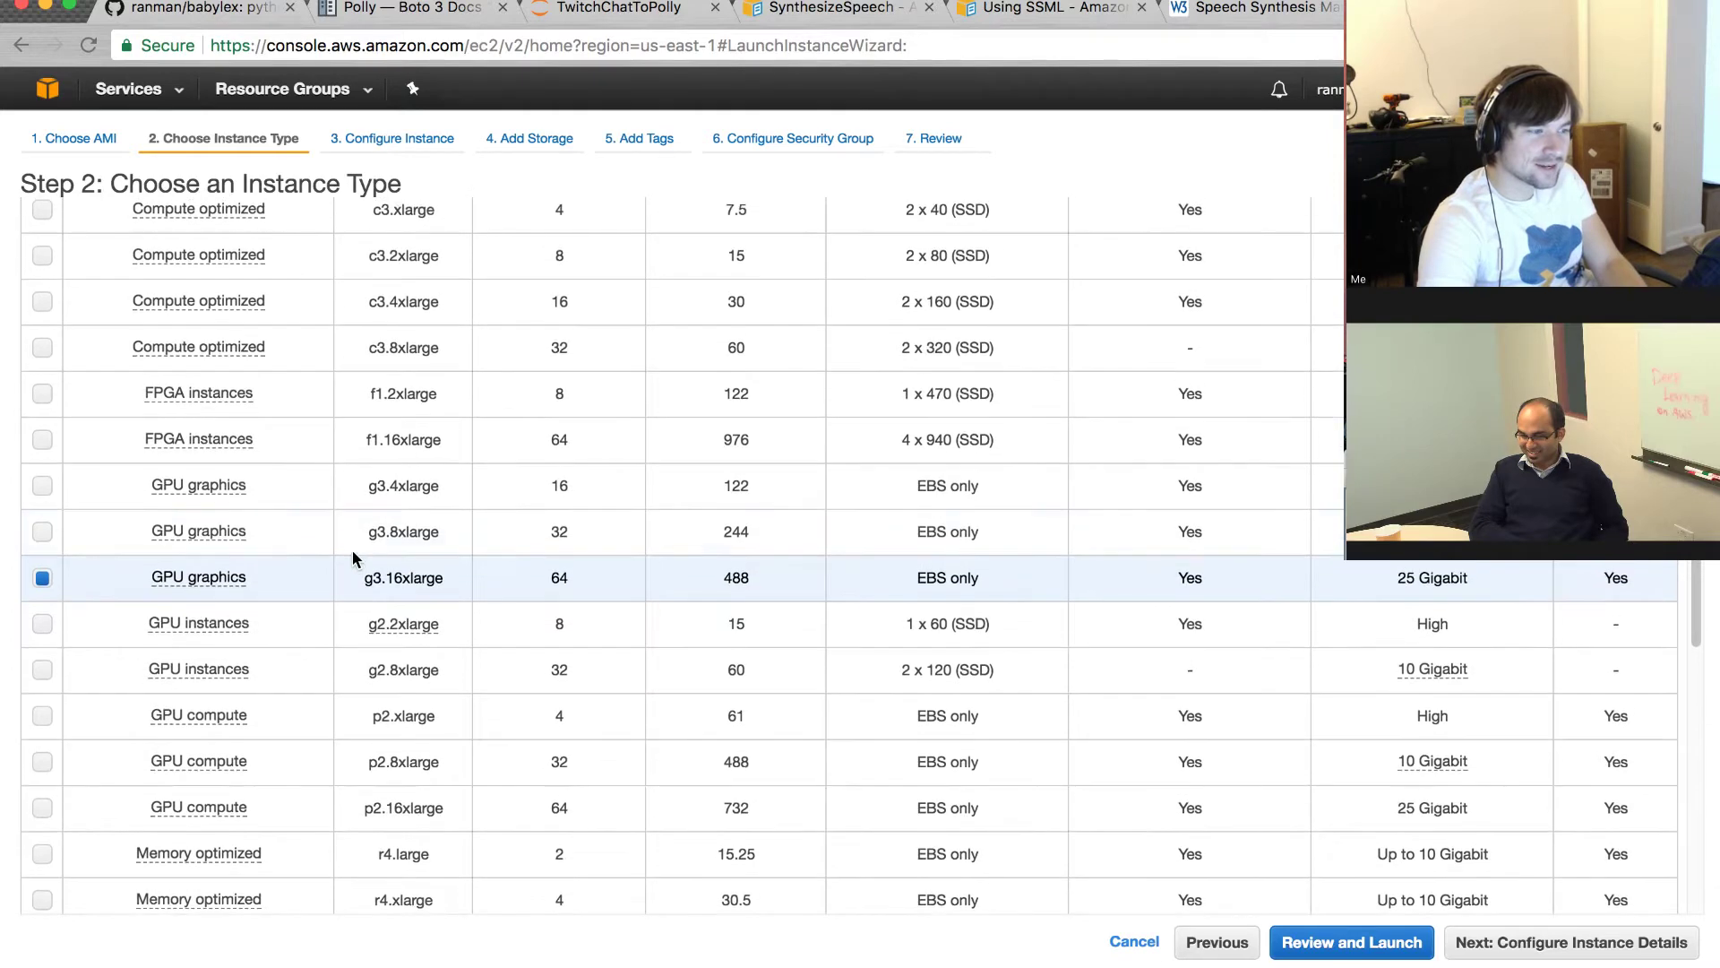
{"action": "left_click", "coordinate": [353, 552]}
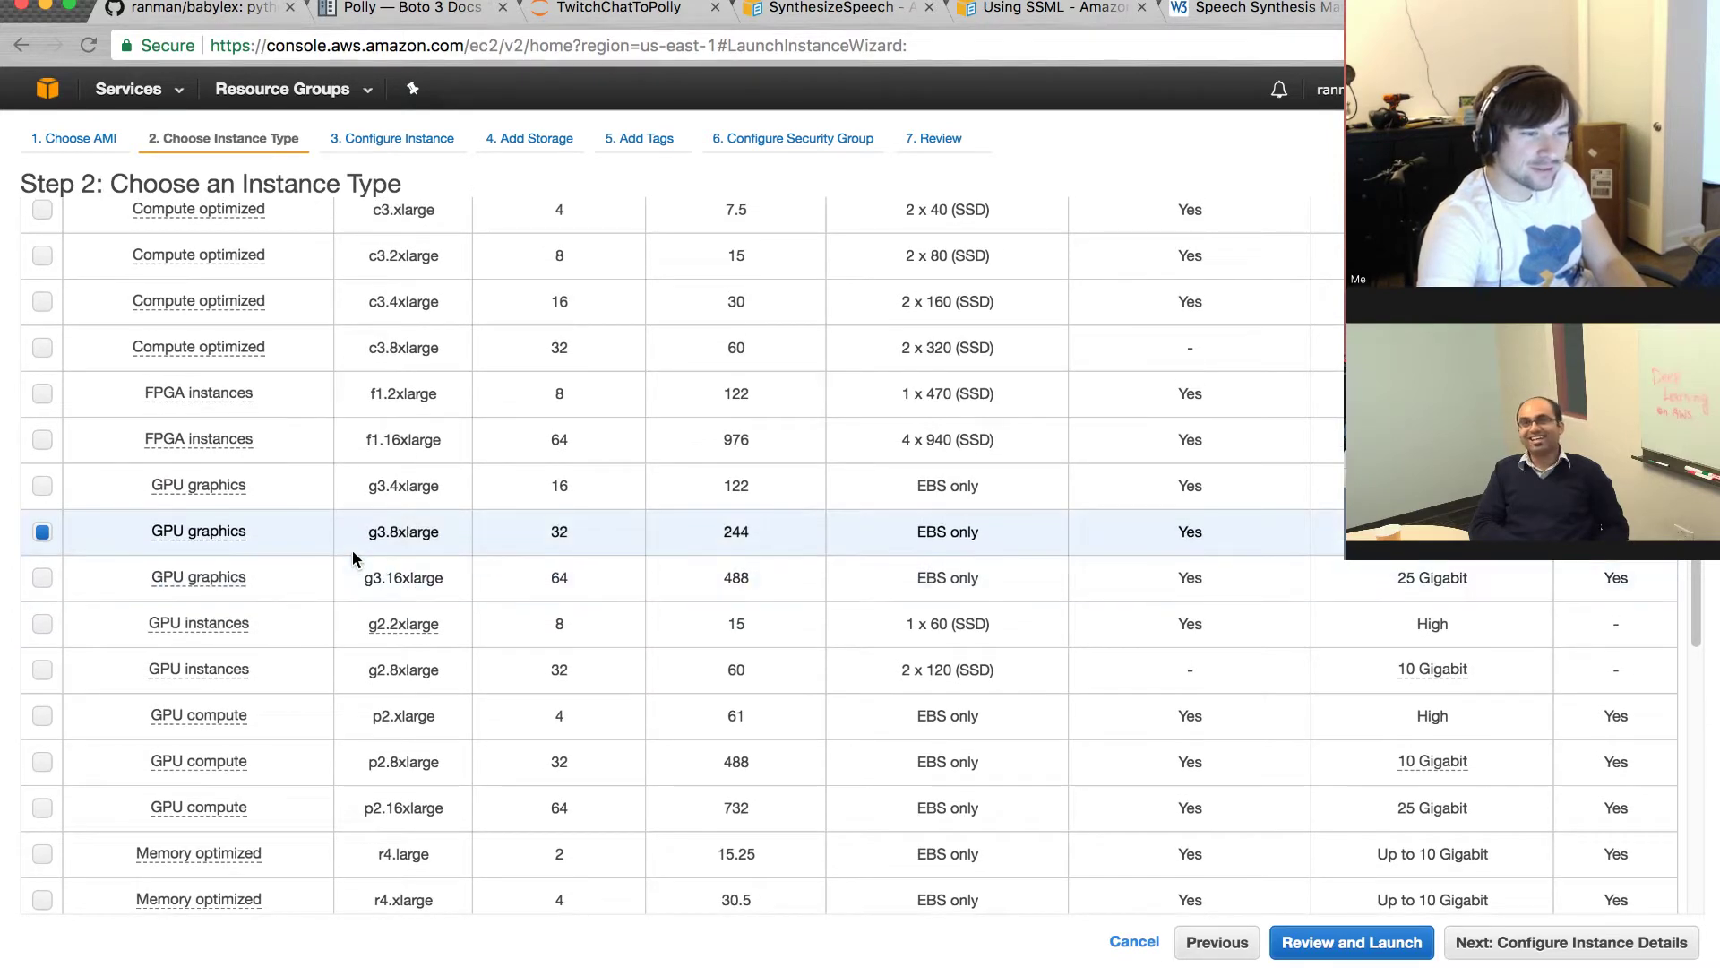
{"action": "left_click", "coordinate": [346, 567]}
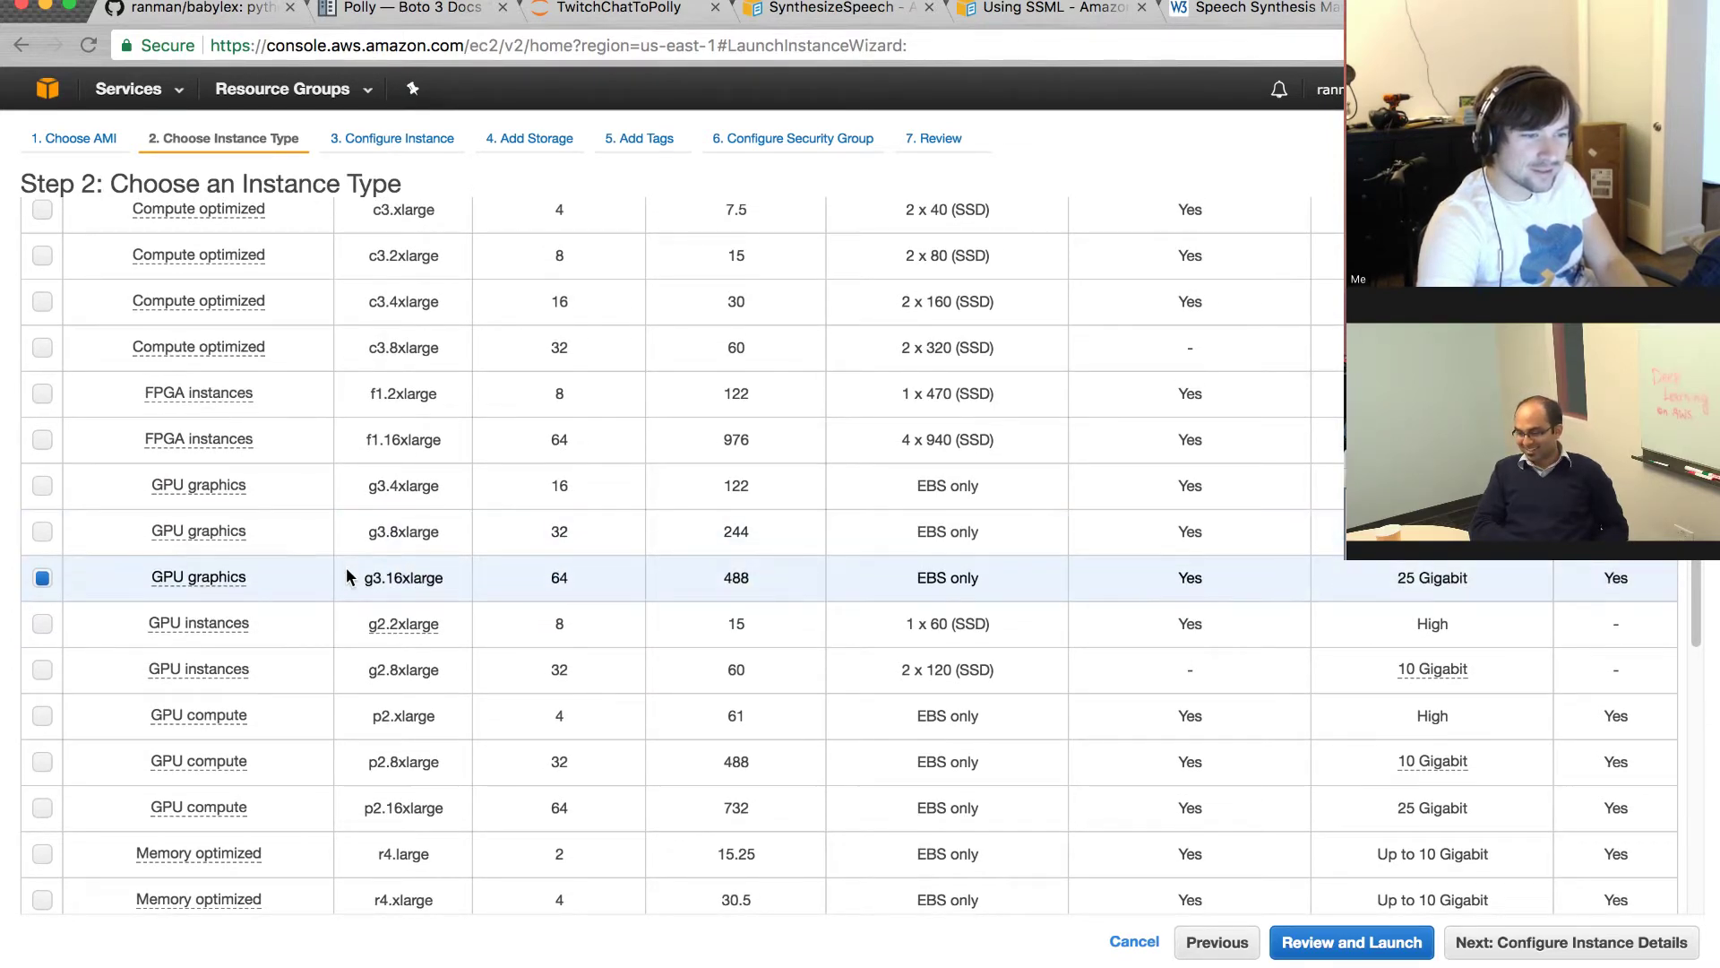
{"action": "left_click", "coordinate": [1539, 949]}
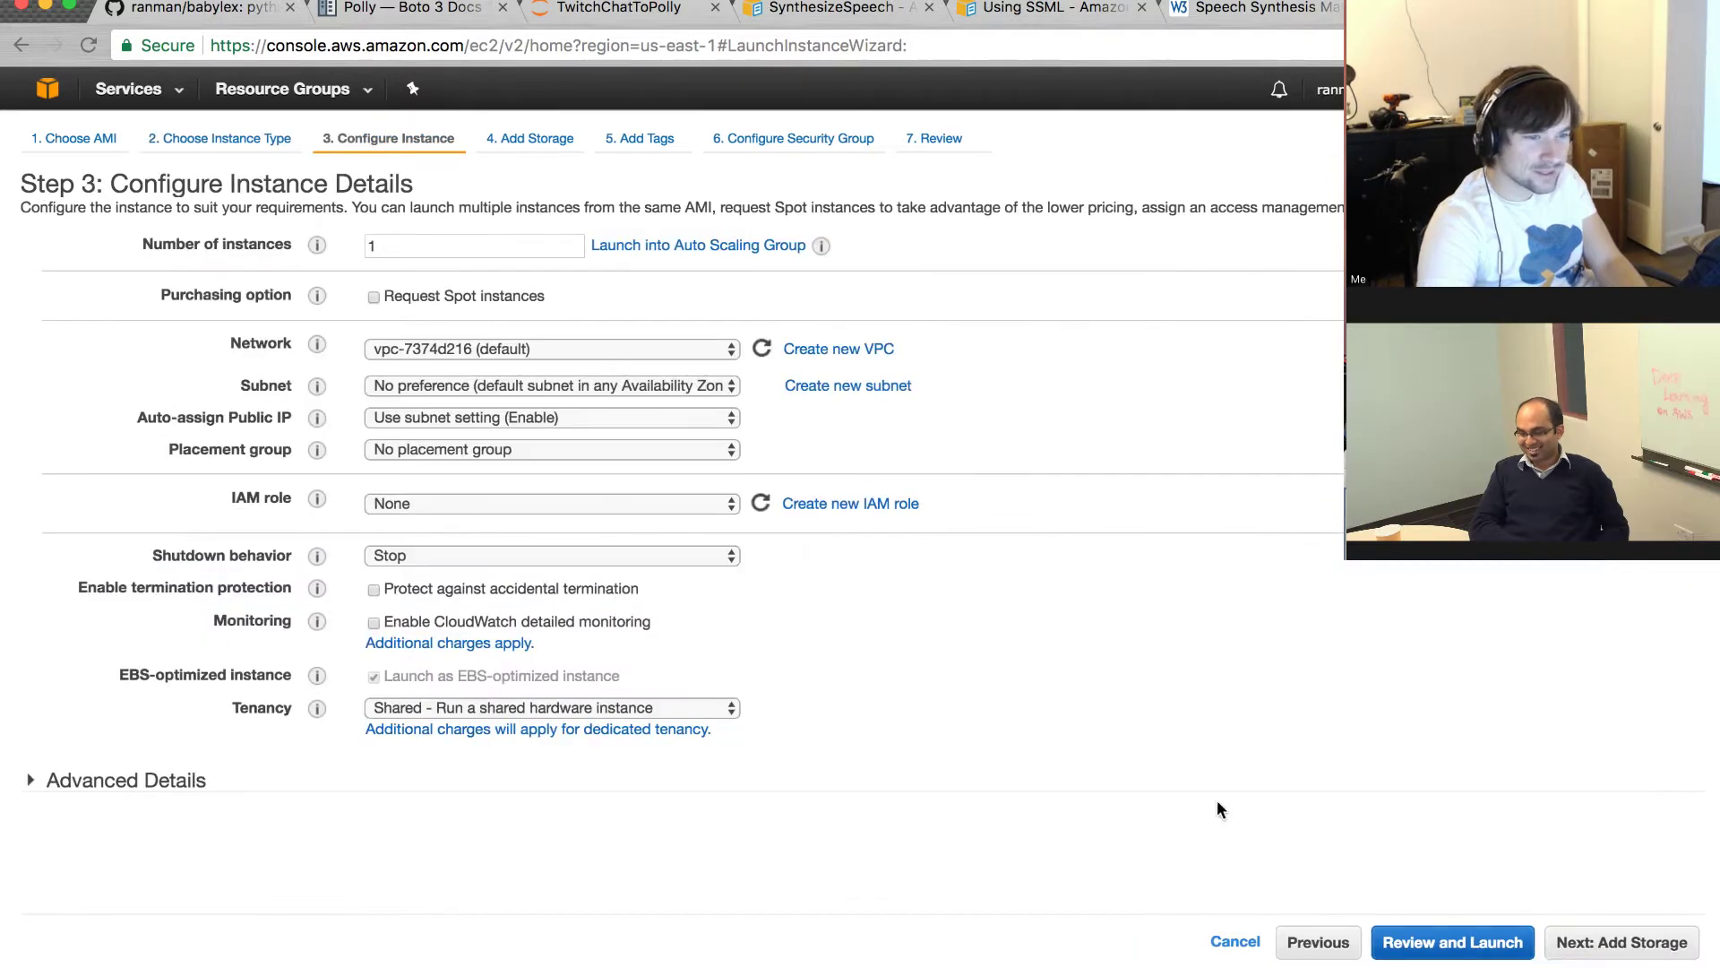
- Request spot instances with a maximum price of $2
{"action": "left_click", "coordinate": [373, 298]}
{"action": "left_click", "coordinate": [517, 448]}
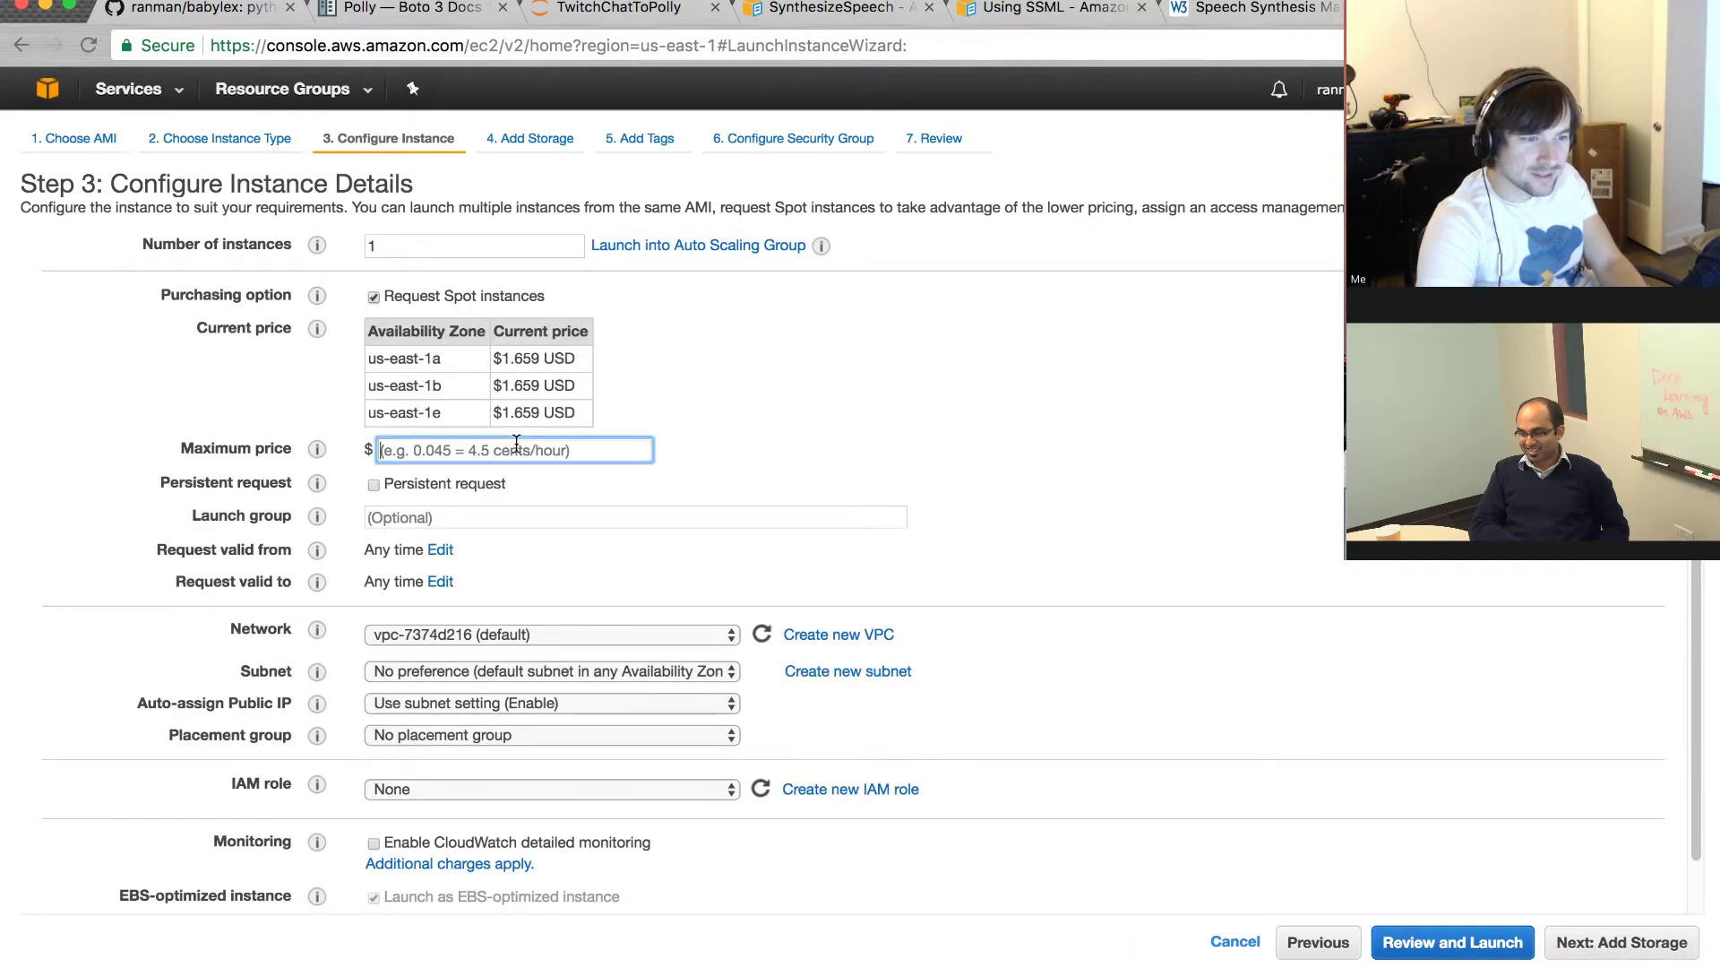
{"action": "type", "text": "2"}
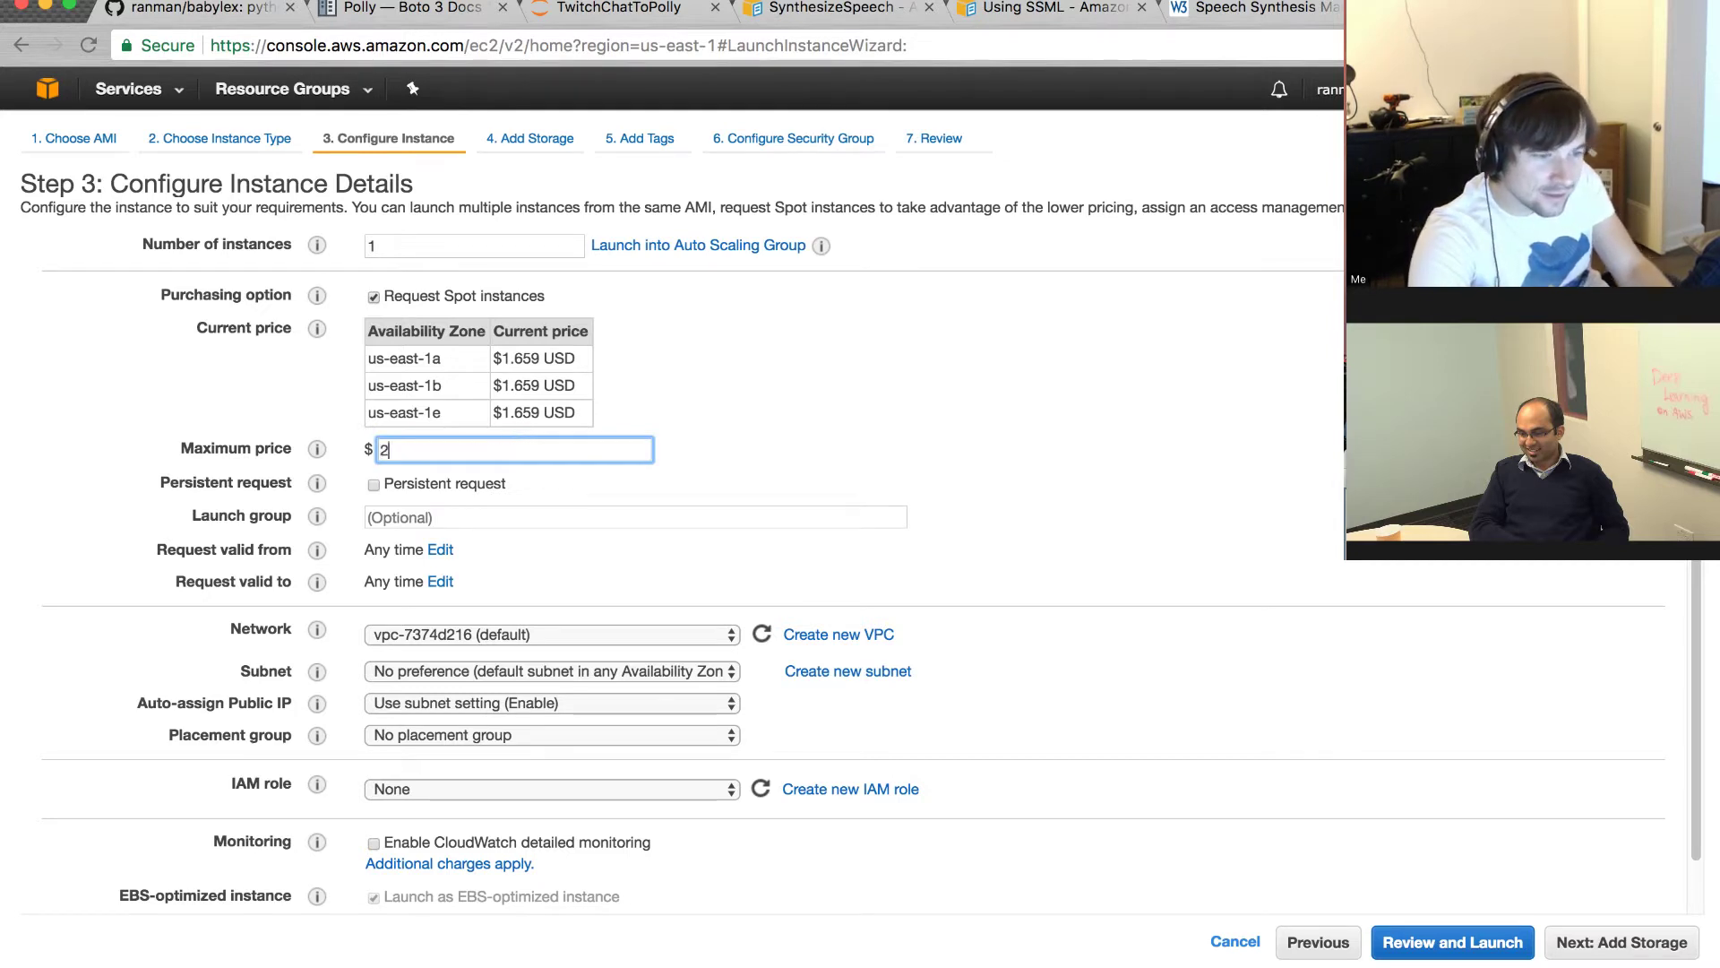
{"action": "key", "text": "Tab"}
{"action": "key", "text": "Tab"}
{"action": "left_click", "coordinate": [912, 421]}
- Expand Advanced Details and place the cursor in the User data field
{"action": "scroll", "coordinate": [912, 421], "scroll_direction": "down", "scroll_amount": 2}
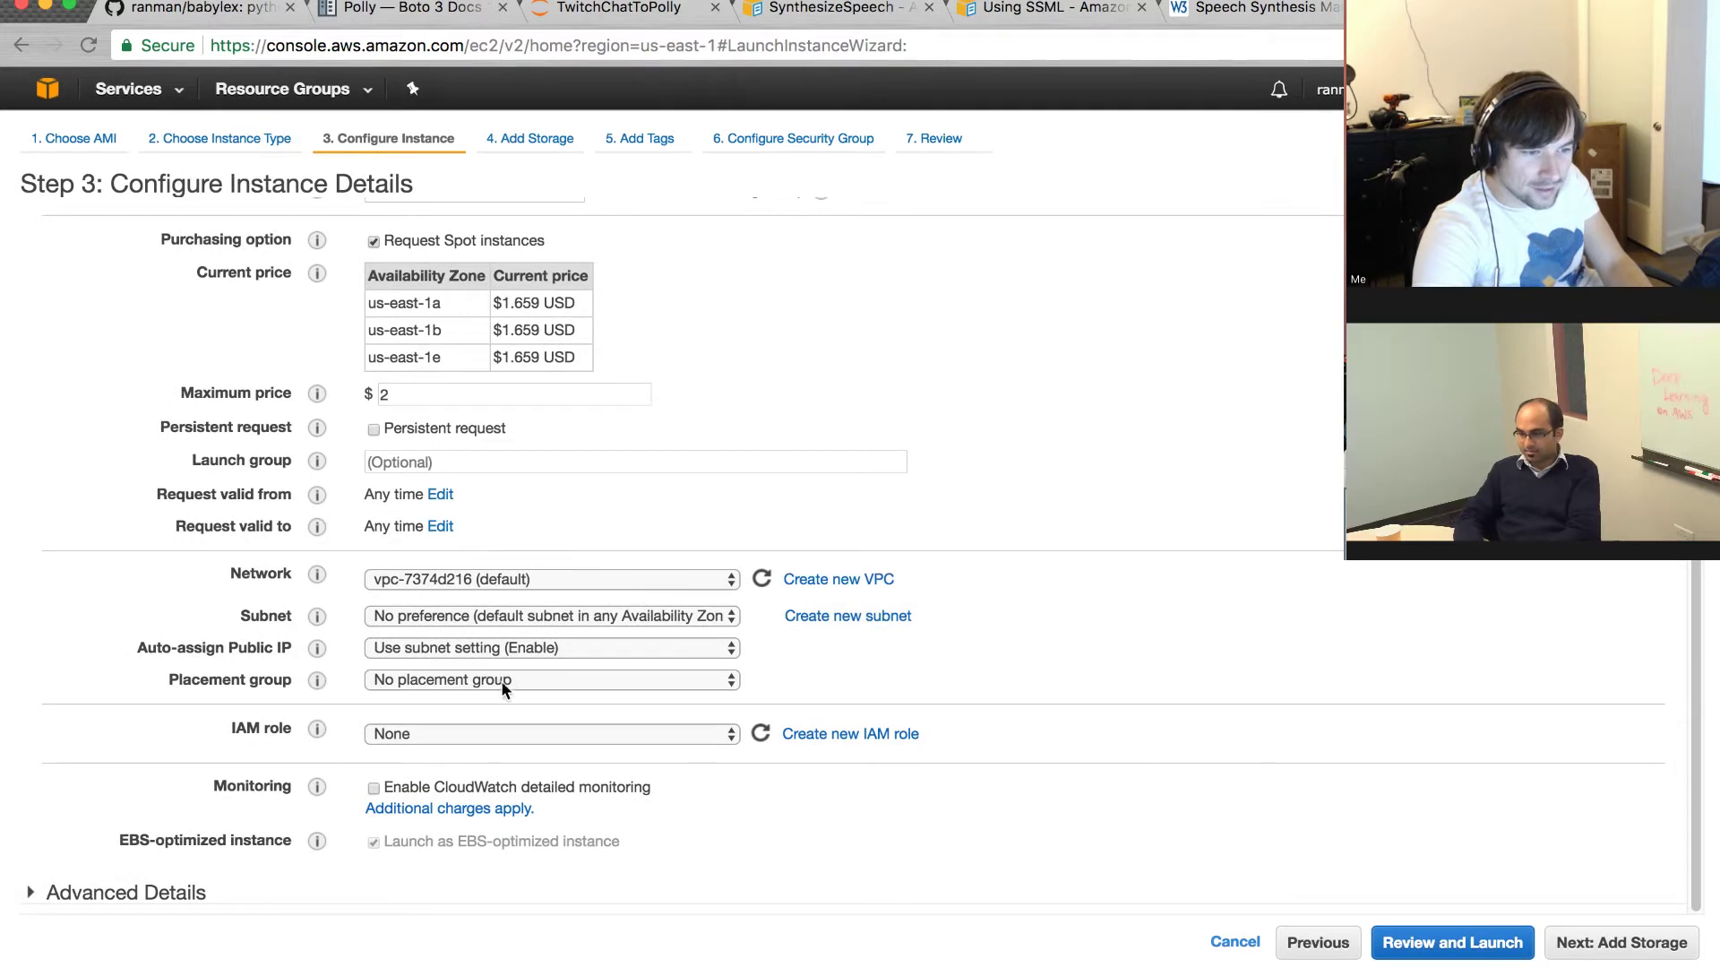
{"action": "left_click", "coordinate": [121, 887]}
{"action": "scroll", "coordinate": [223, 778], "scroll_direction": "down", "scroll_amount": 3}
{"action": "left_click", "coordinate": [522, 840]}
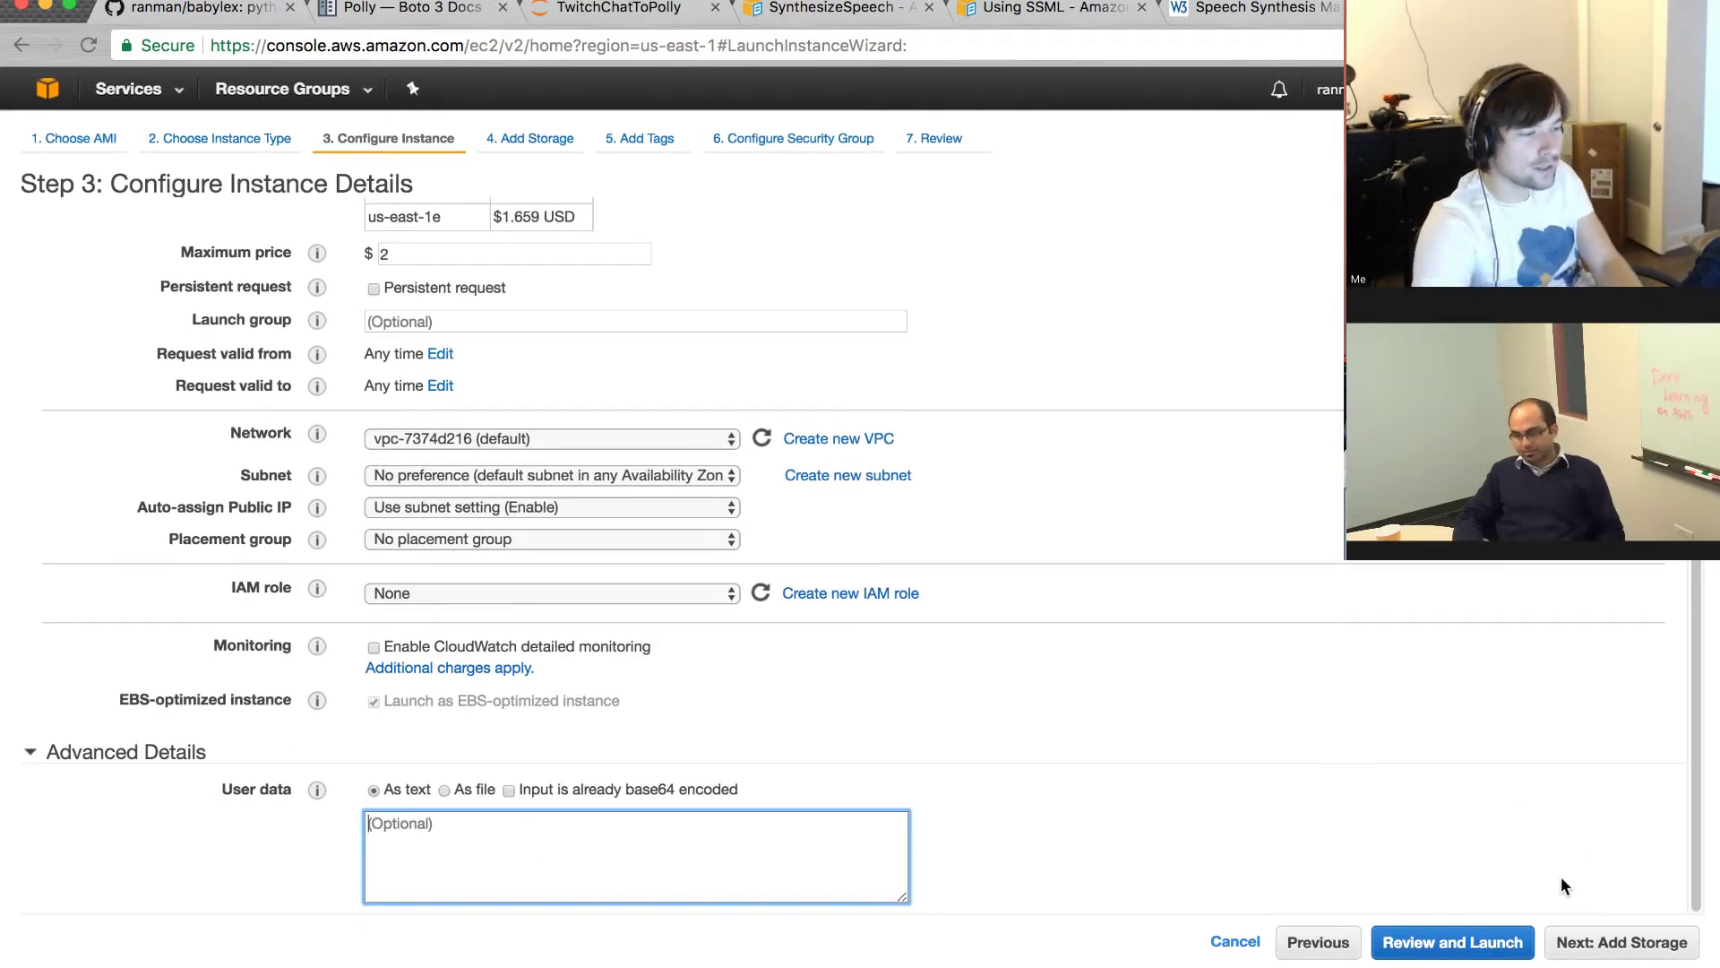
- Set the root volume size to 500 GiB and proceed to tagging
{"action": "left_click", "coordinate": [1584, 941]}
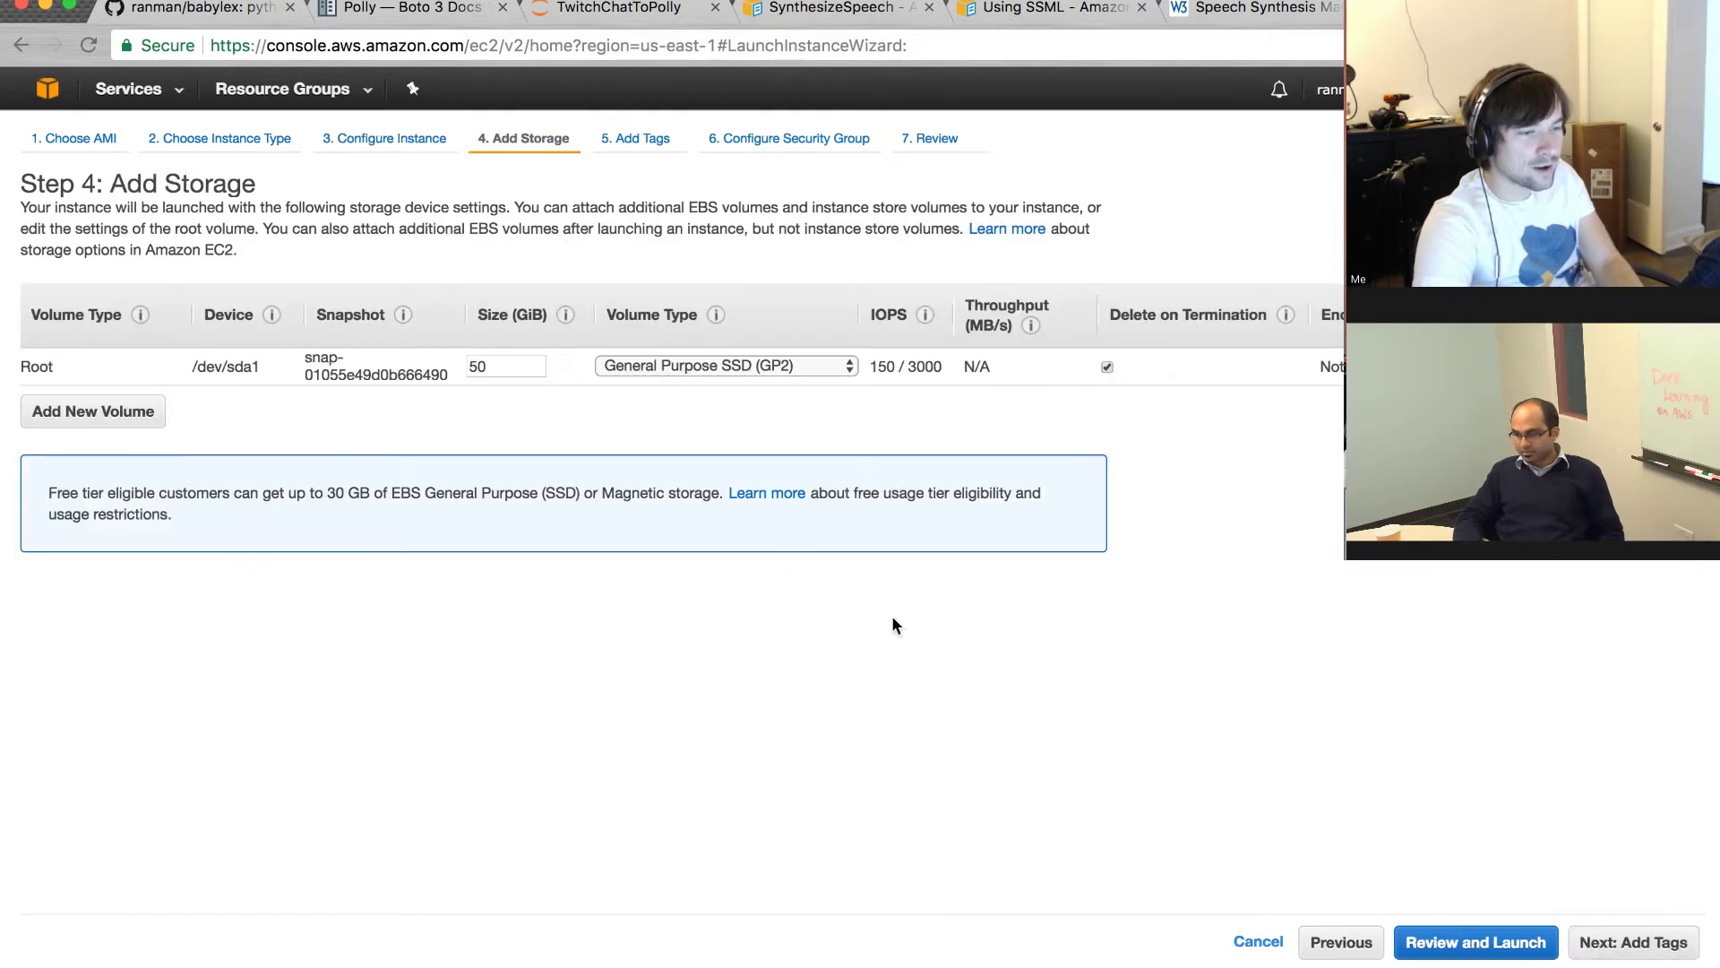
{"action": "double_click", "coordinate": [512, 366]}
{"action": "type", "text": "500"}
{"action": "key", "text": "Tab"}
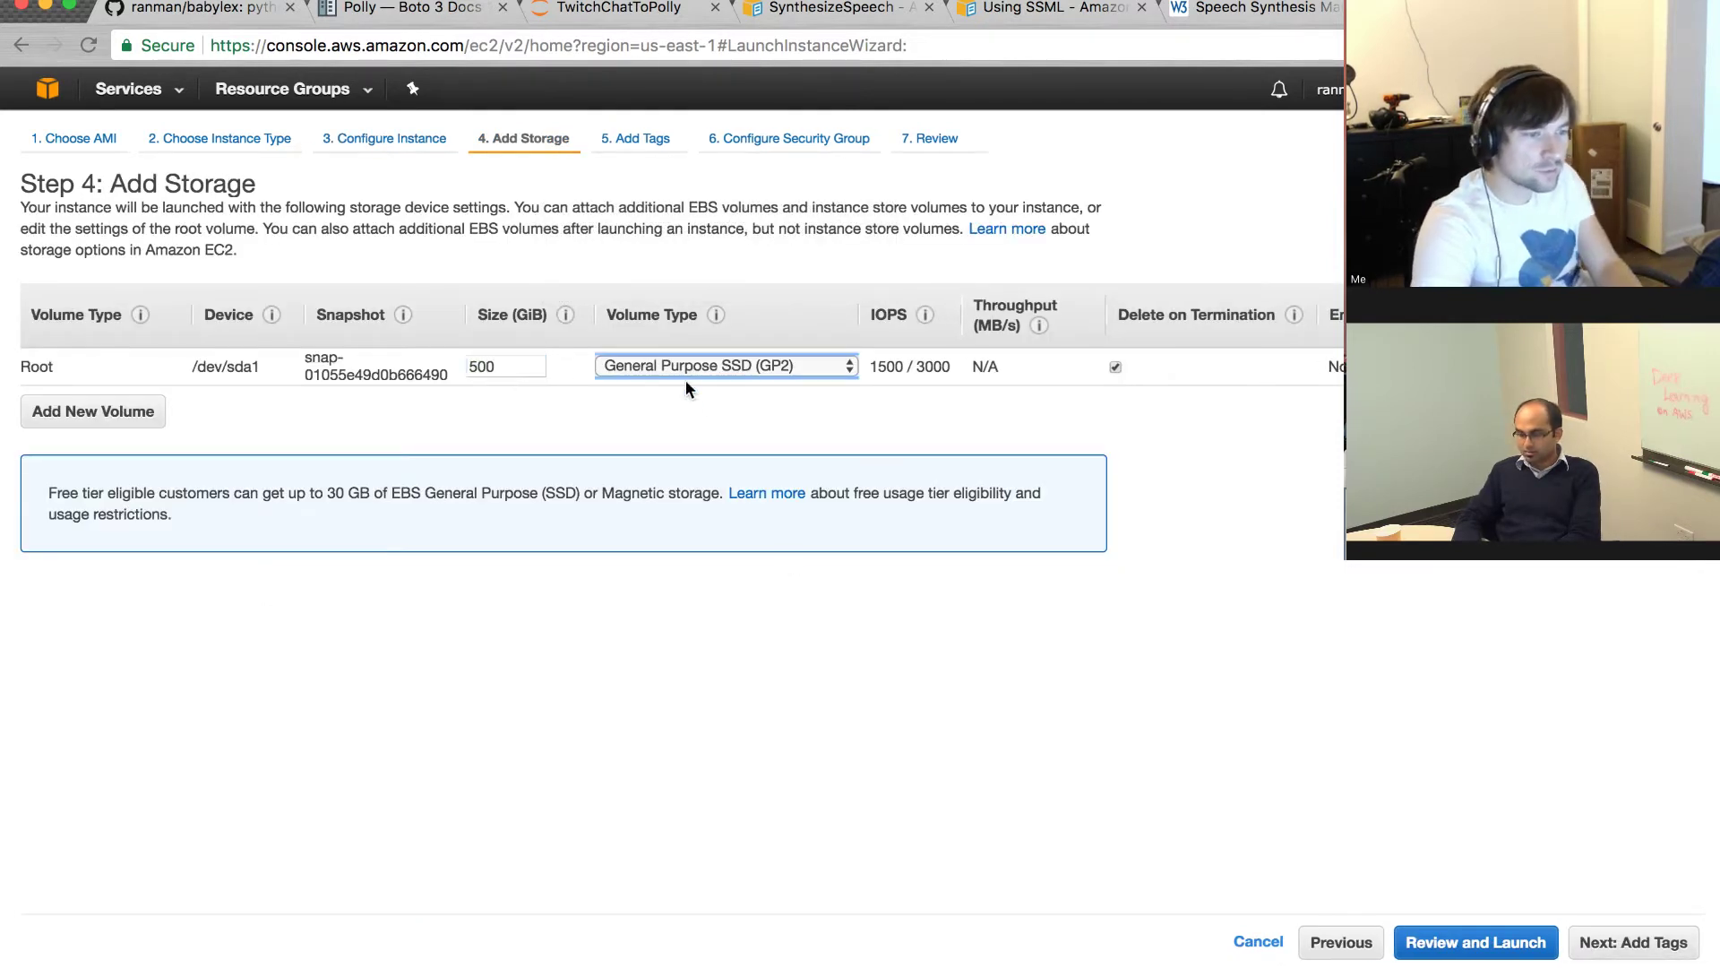
{"action": "left_click", "coordinate": [713, 397]}
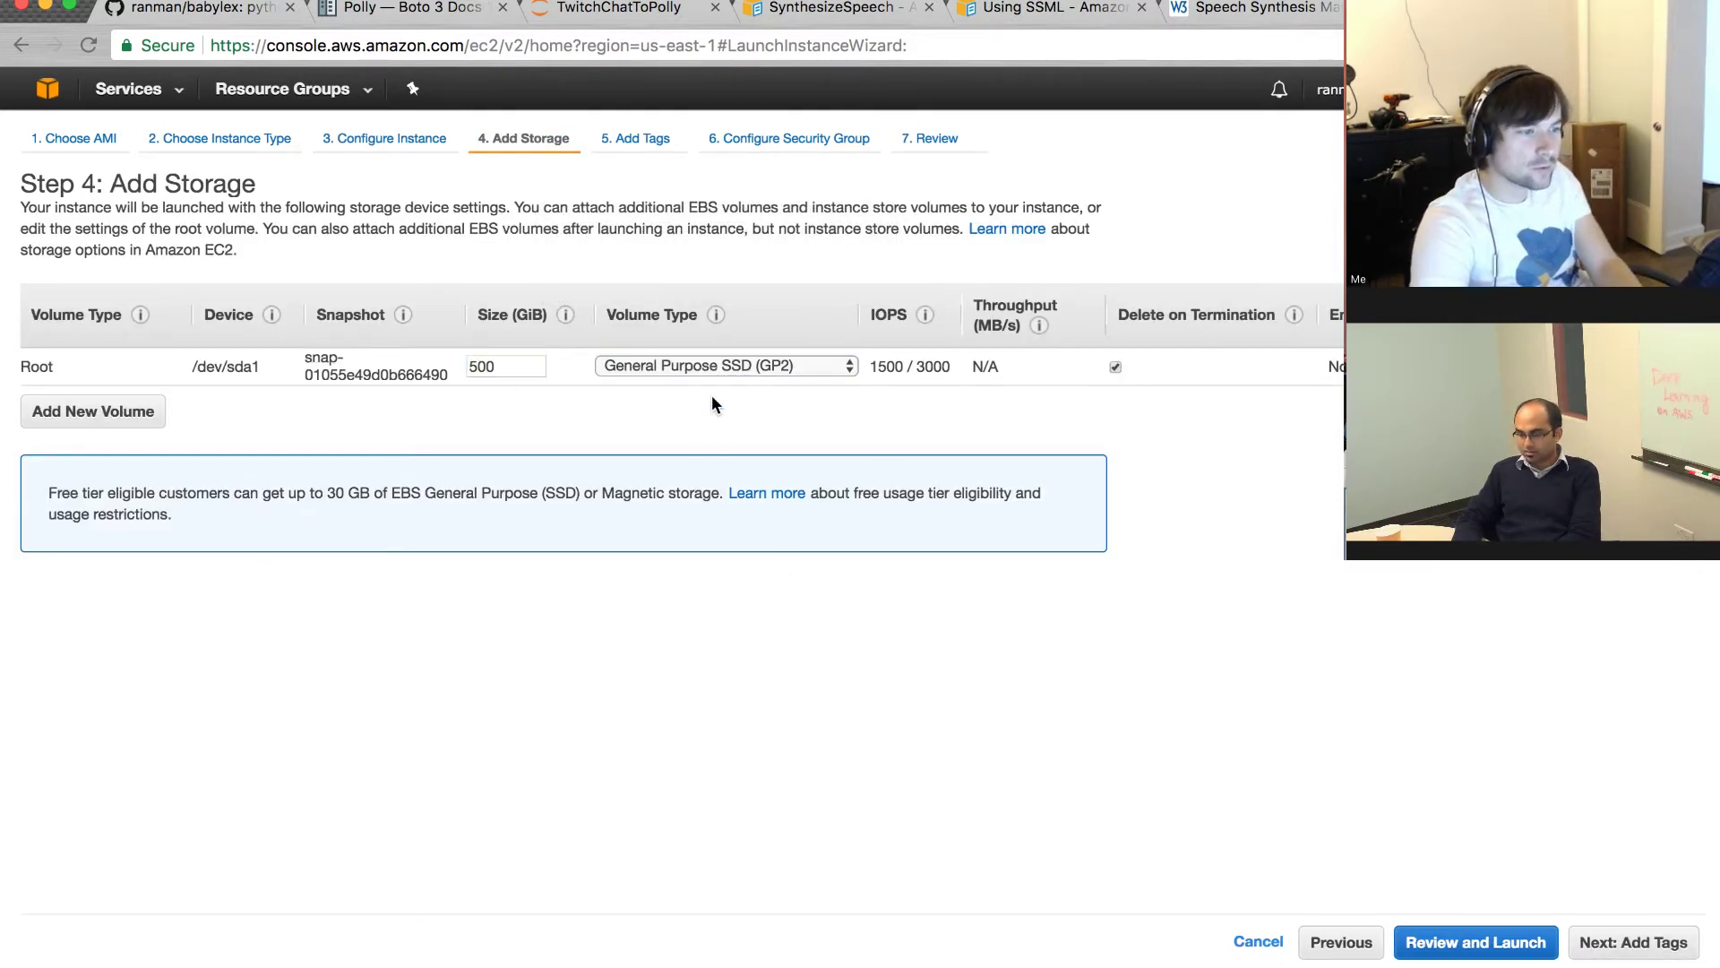
{"action": "left_click", "coordinate": [1626, 953]}
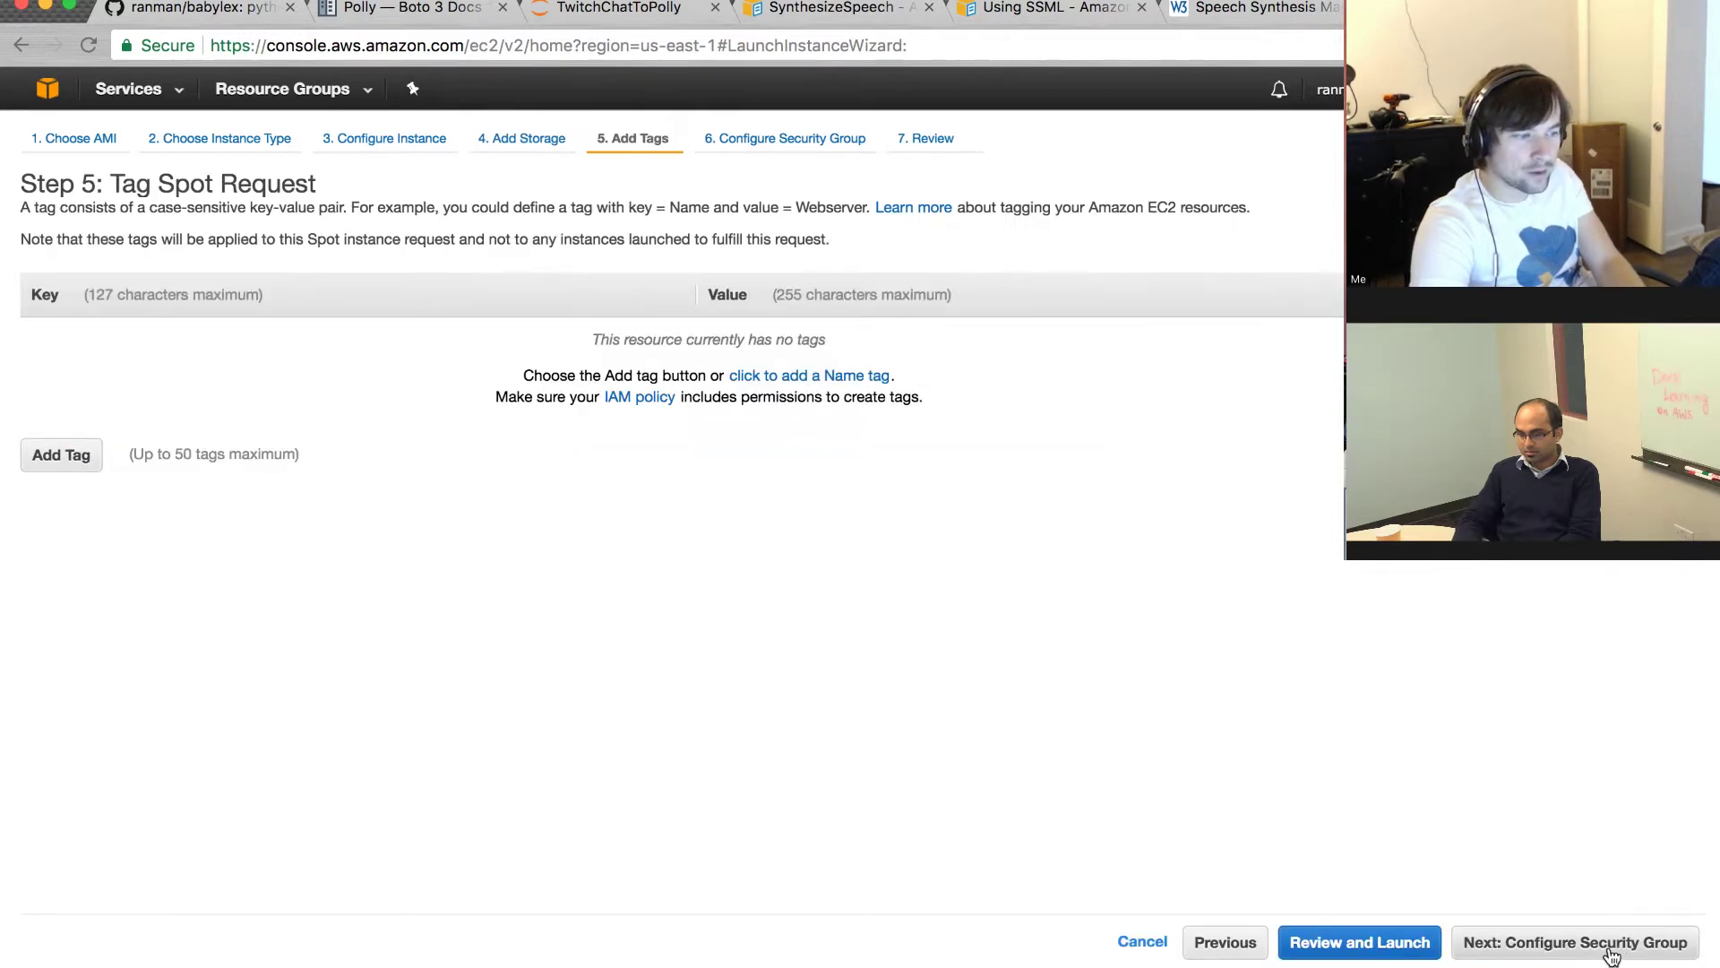
- Tag the spot request Name = SKYNET, replacing the first value 'LOL MACHINE LEARNING'
{"action": "left_click", "coordinate": [30, 459]}
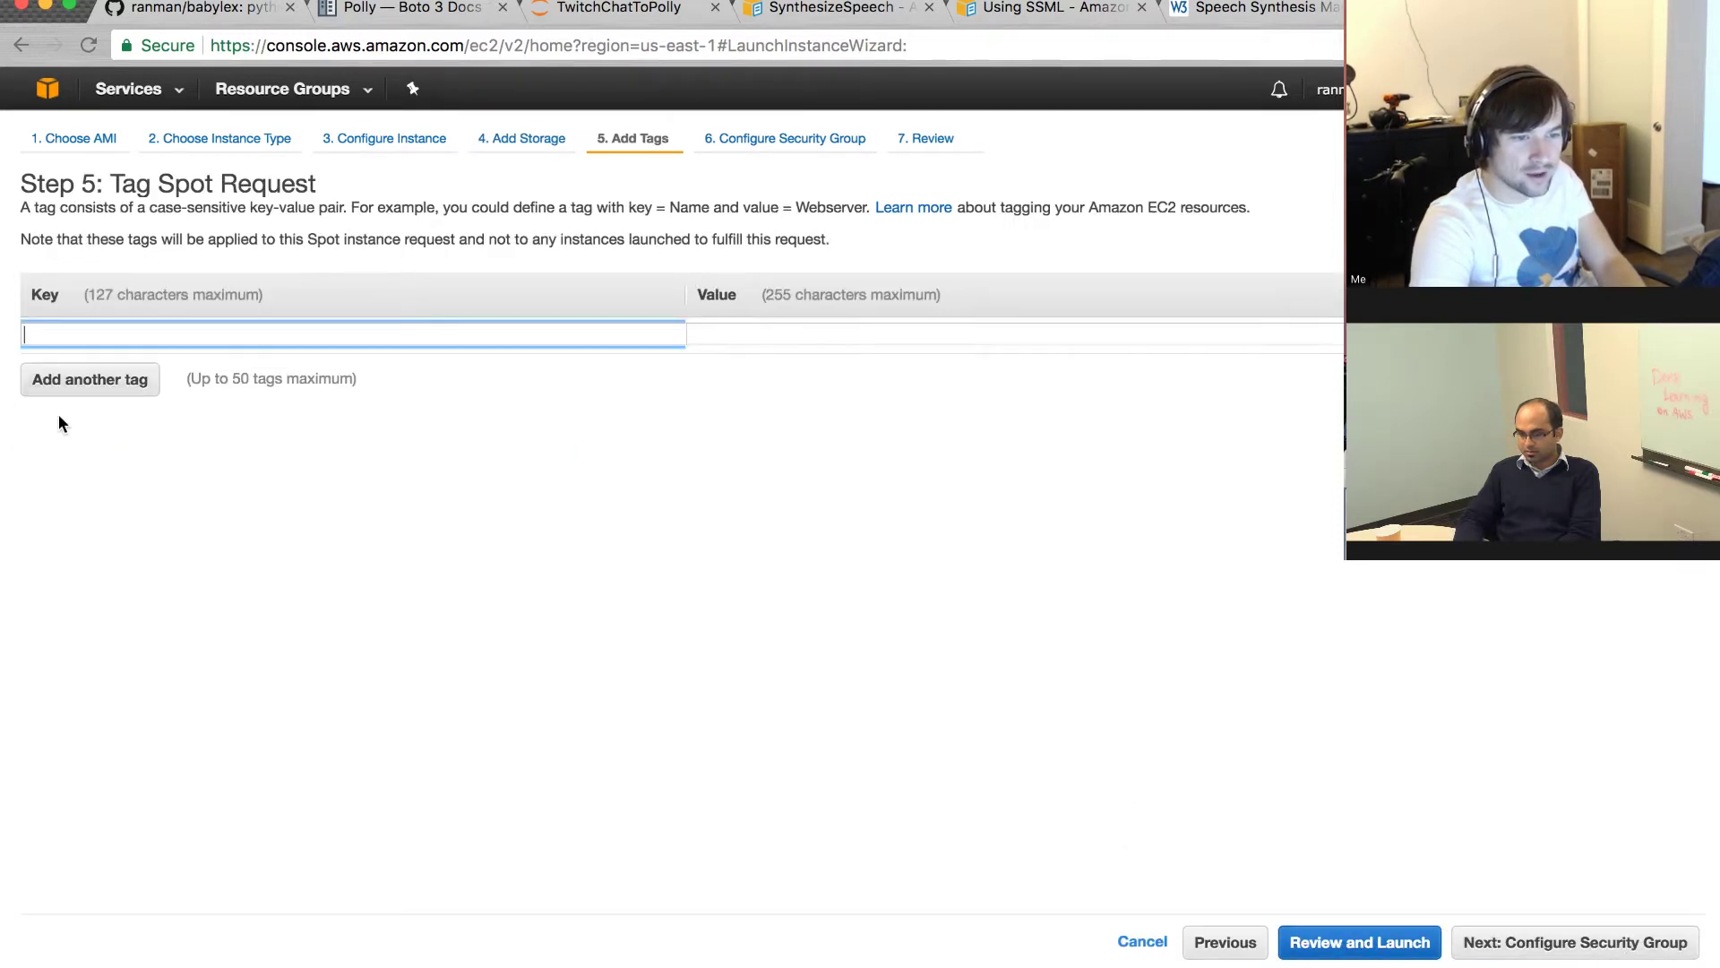
{"action": "type", "text": "Name"}
{"action": "key", "text": "Tab"}
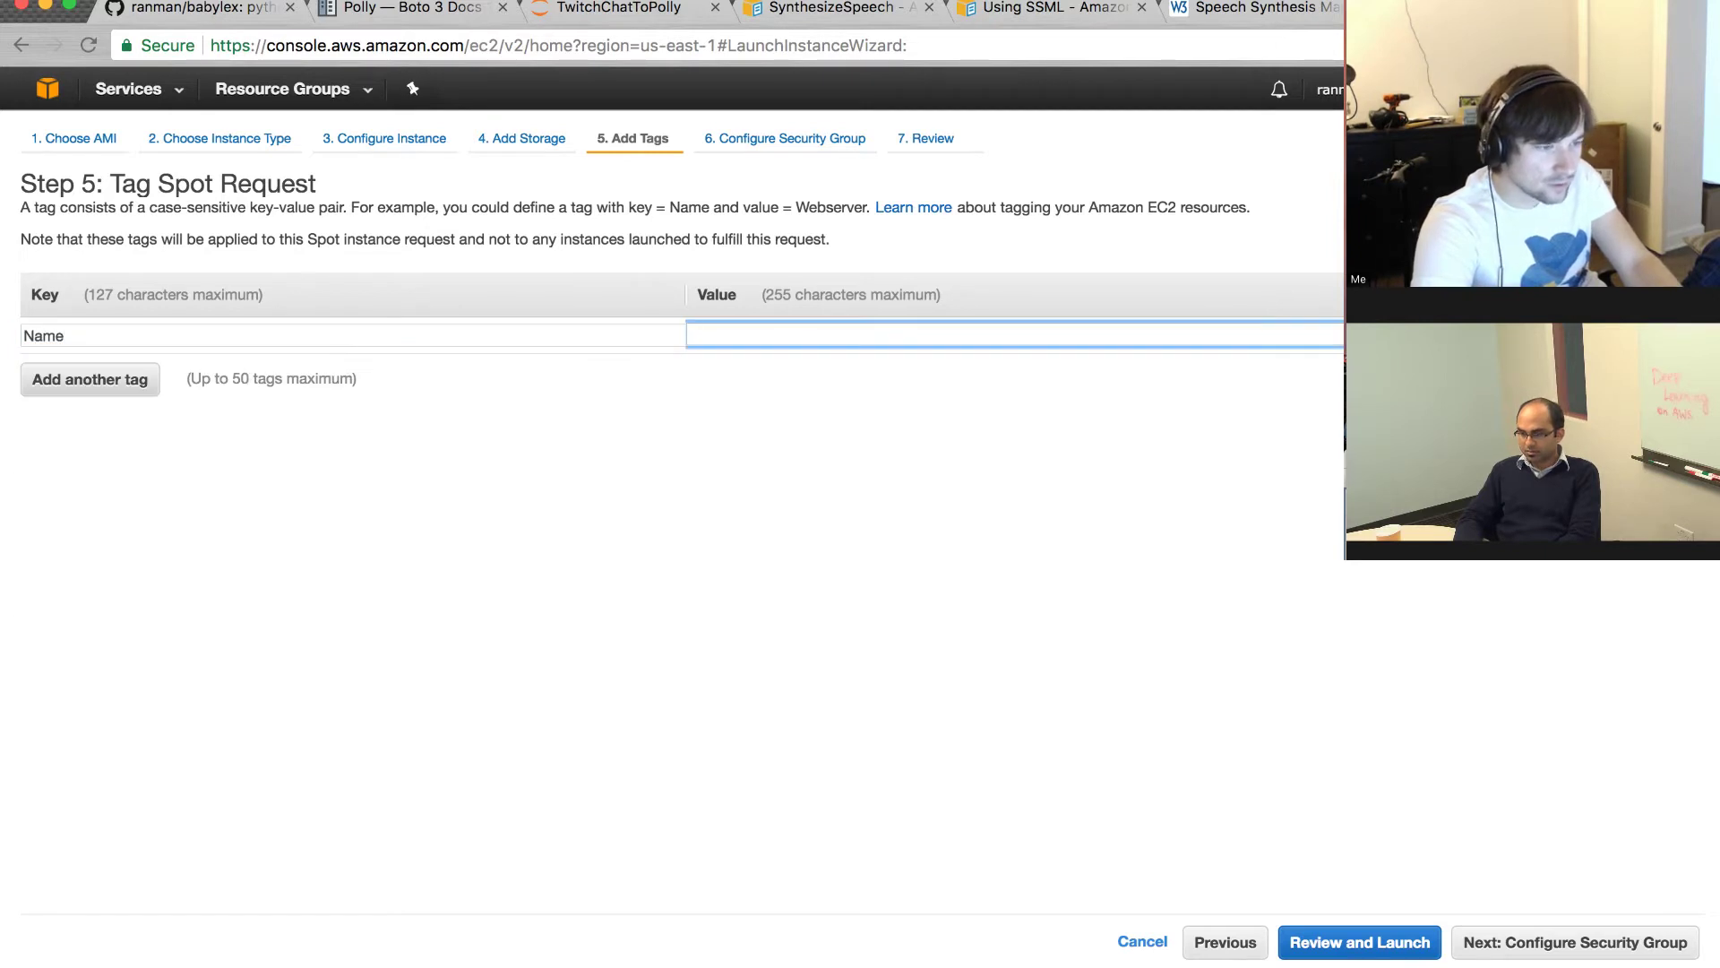
{"action": "type", "text": "LOL M"}
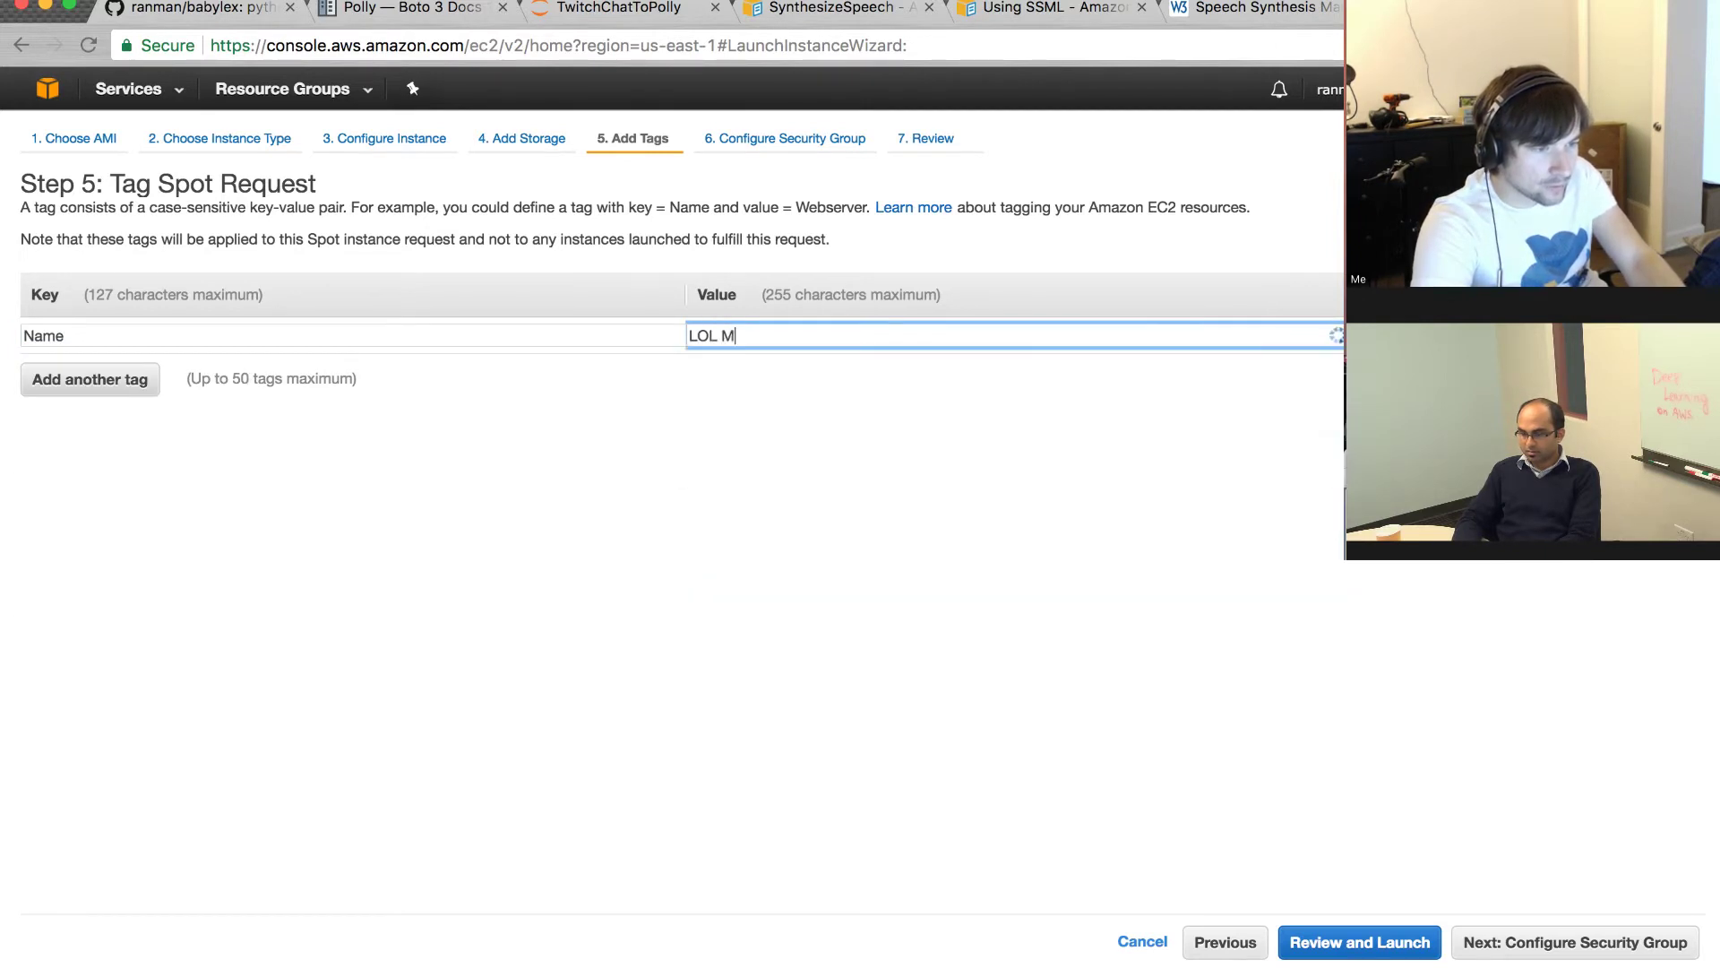
{"action": "type", "text": "ACHINE LEARNING IS COOL"}
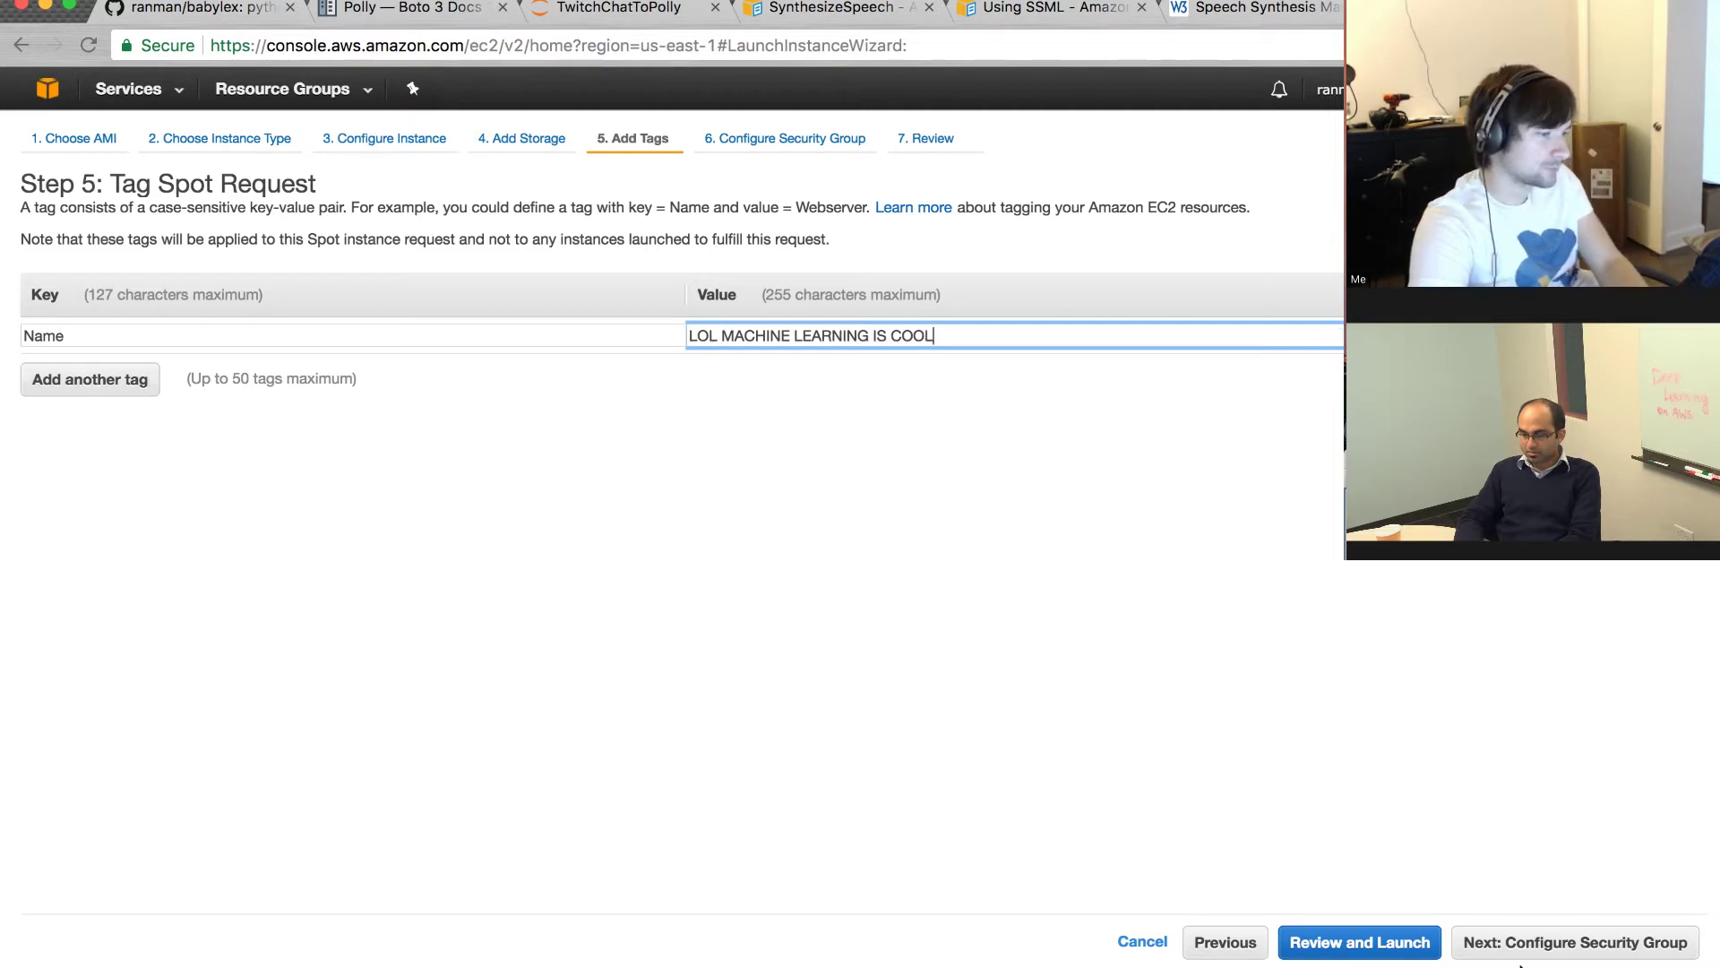
{"action": "left_click", "coordinate": [1521, 959]}
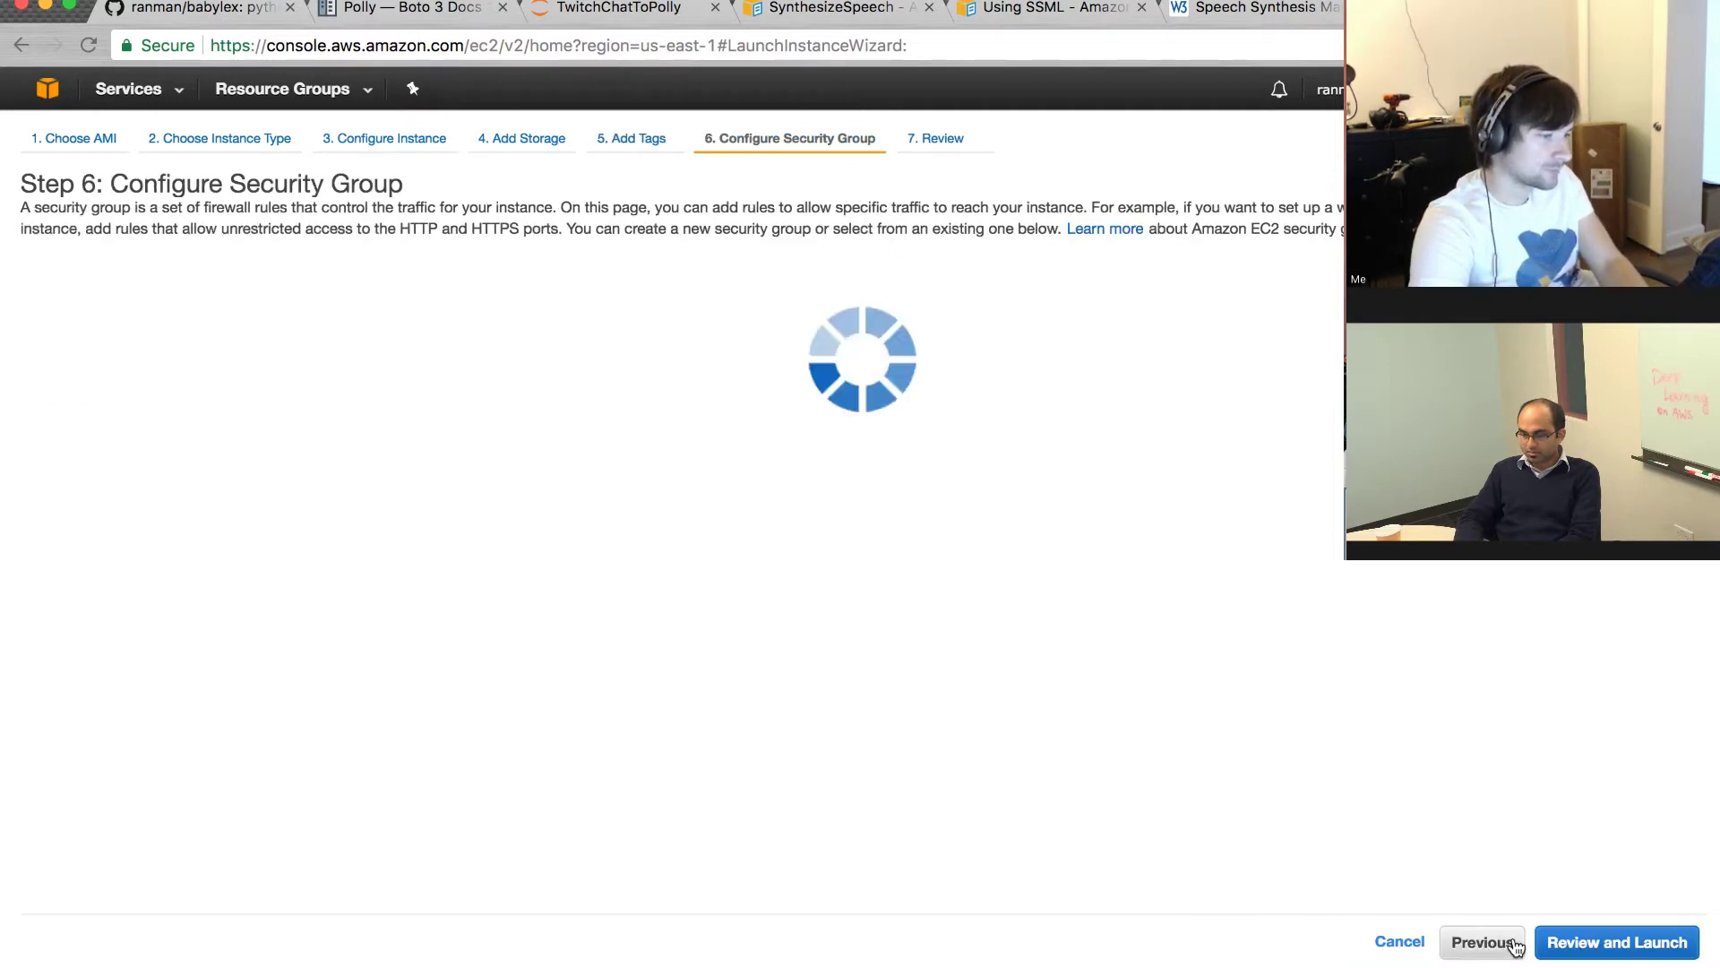
{"action": "left_click", "coordinate": [1480, 948]}
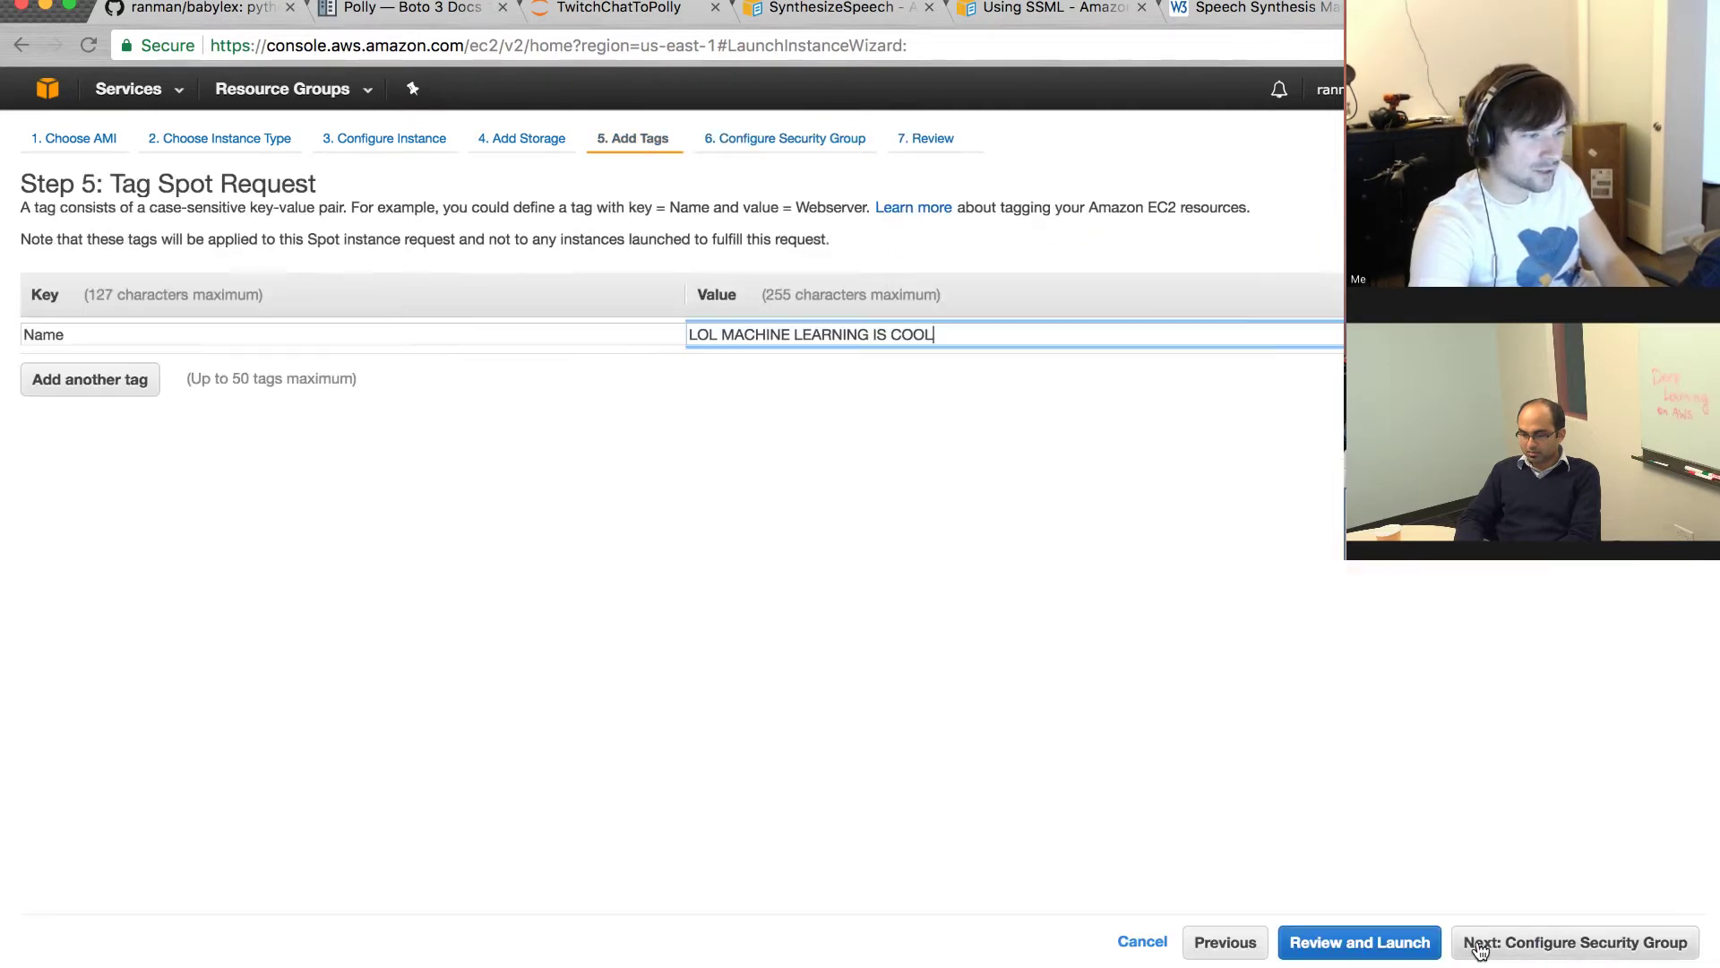
{"action": "triple_click", "coordinate": [982, 346]}
{"action": "type", "text": "SKYNET"}
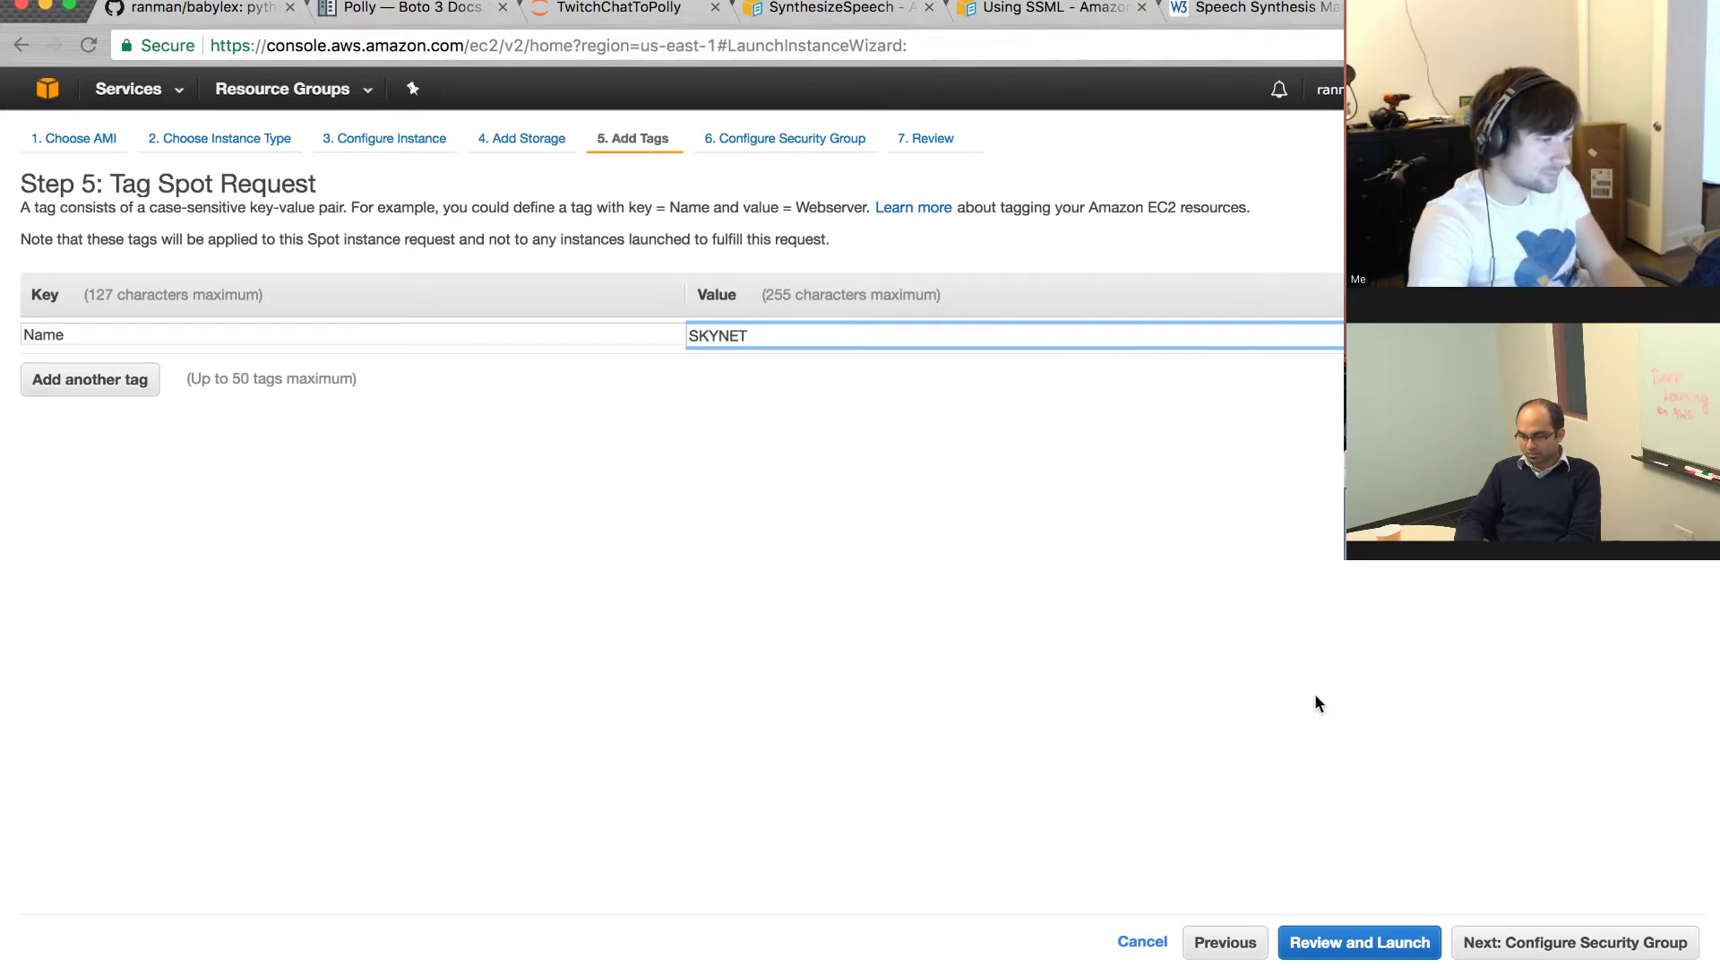
- Use the existing default security group and go to the review page
{"action": "left_click", "coordinate": [1583, 939]}
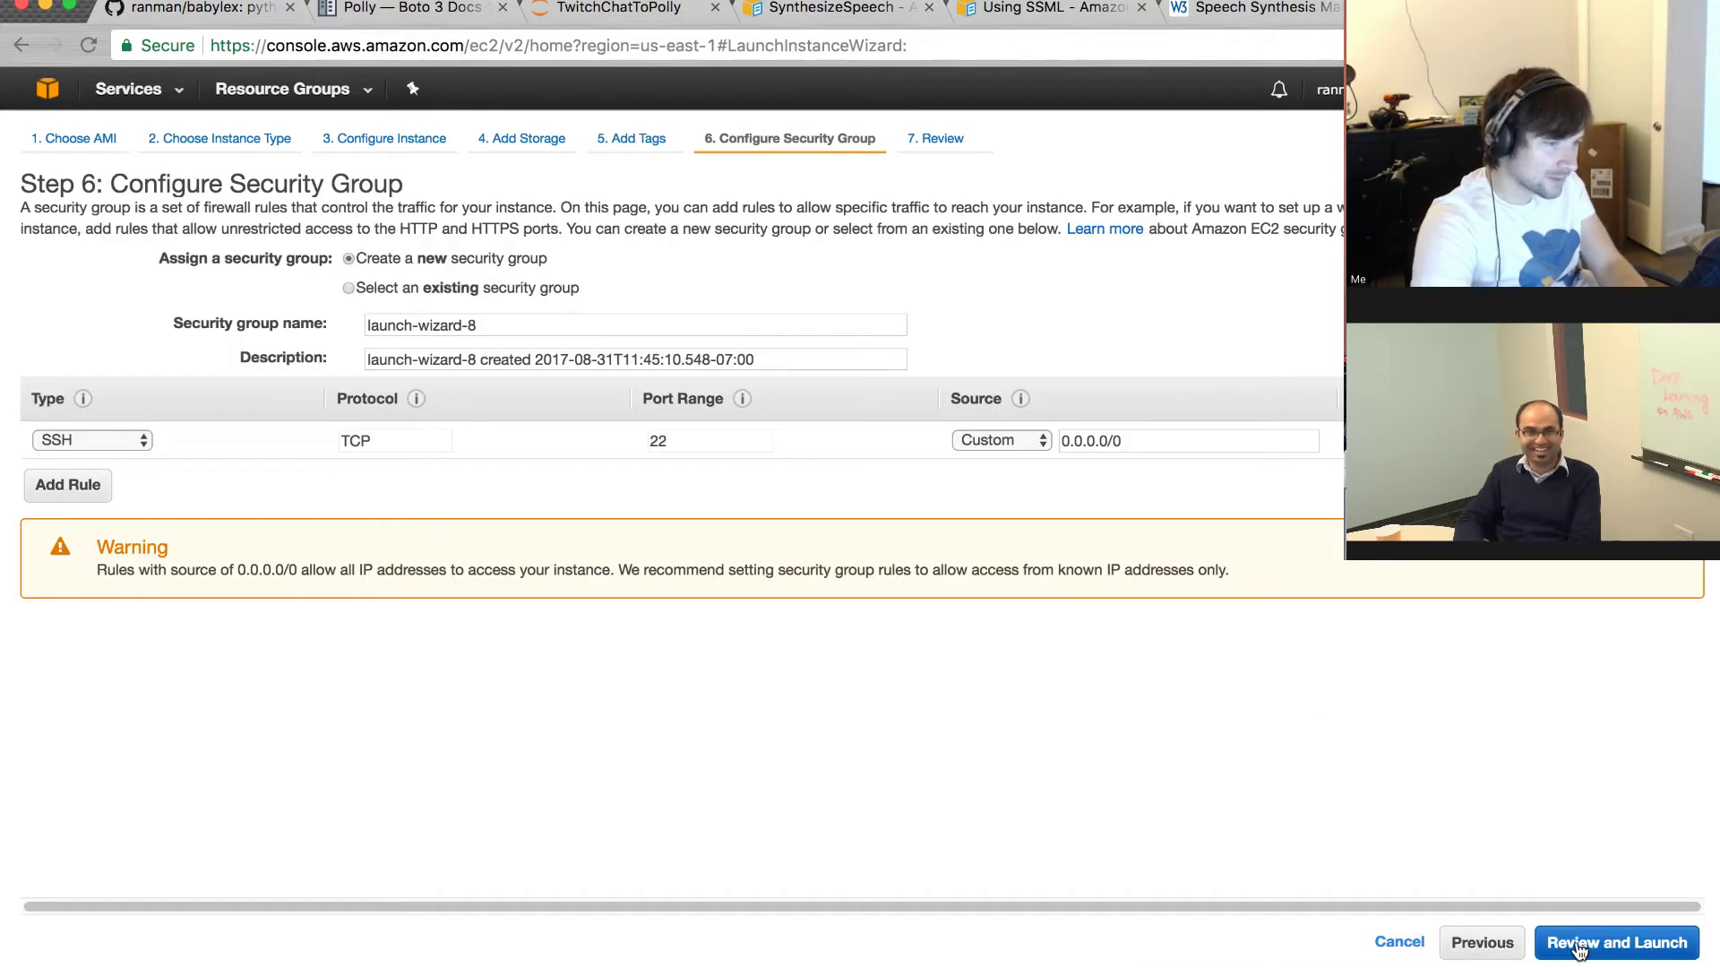
{"action": "left_click", "coordinate": [499, 296]}
{"action": "left_click", "coordinate": [293, 455]}
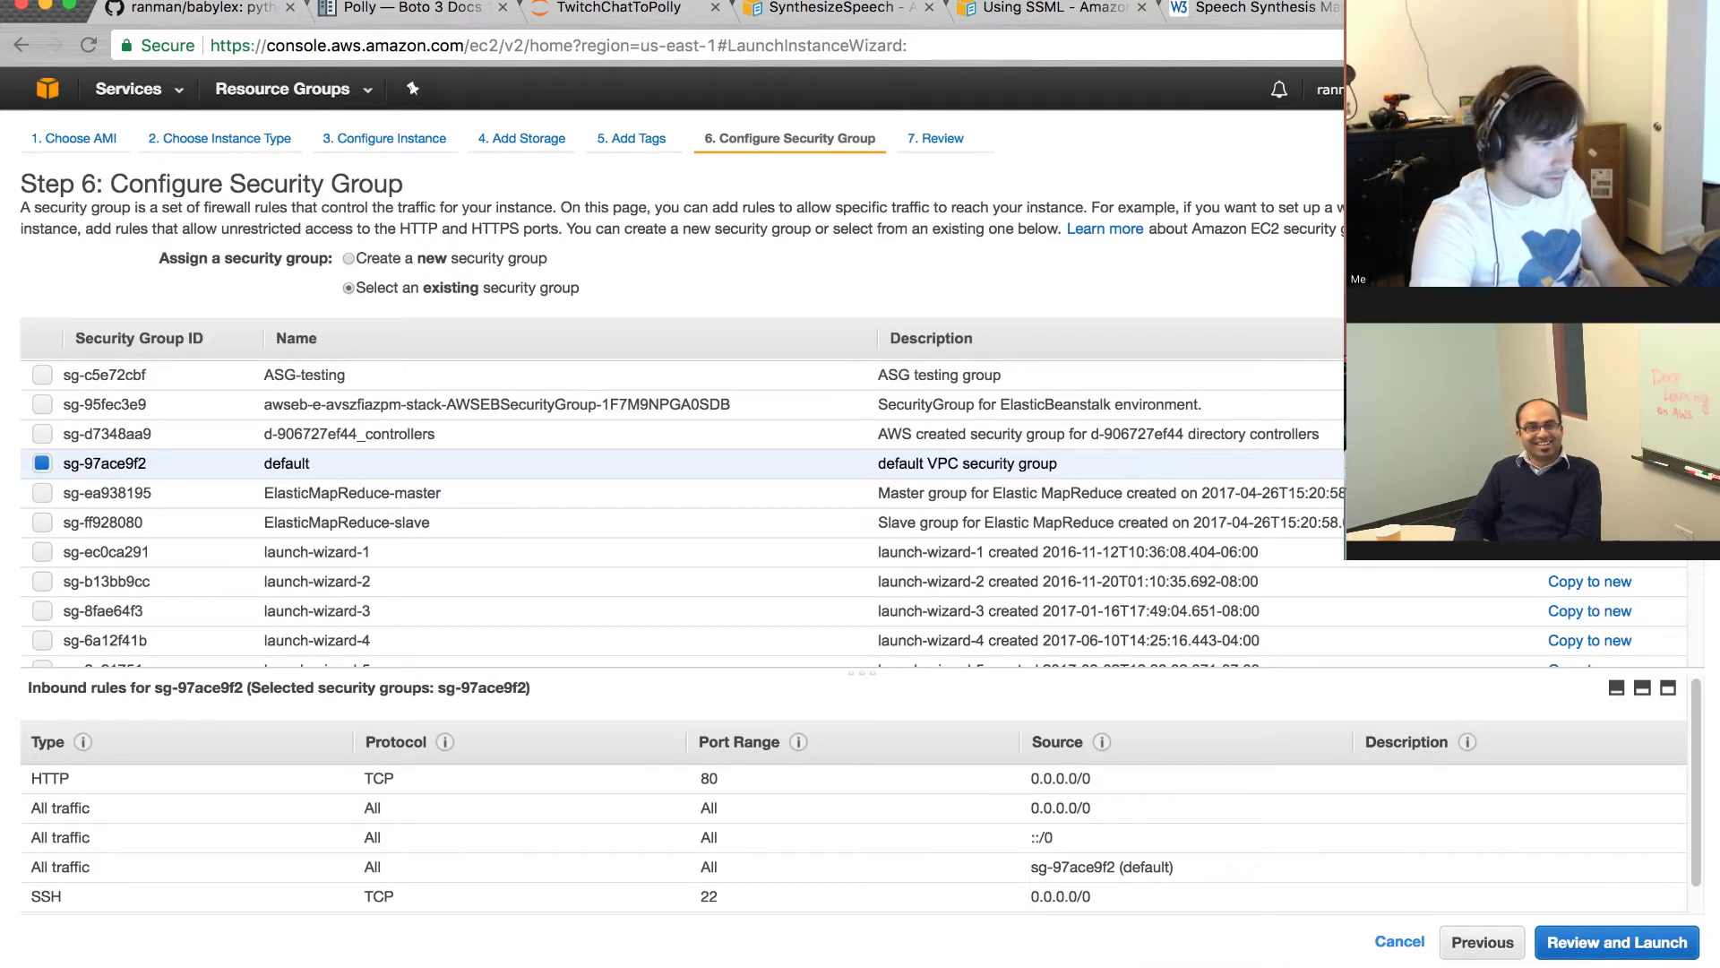
{"action": "left_click", "coordinate": [1617, 942]}
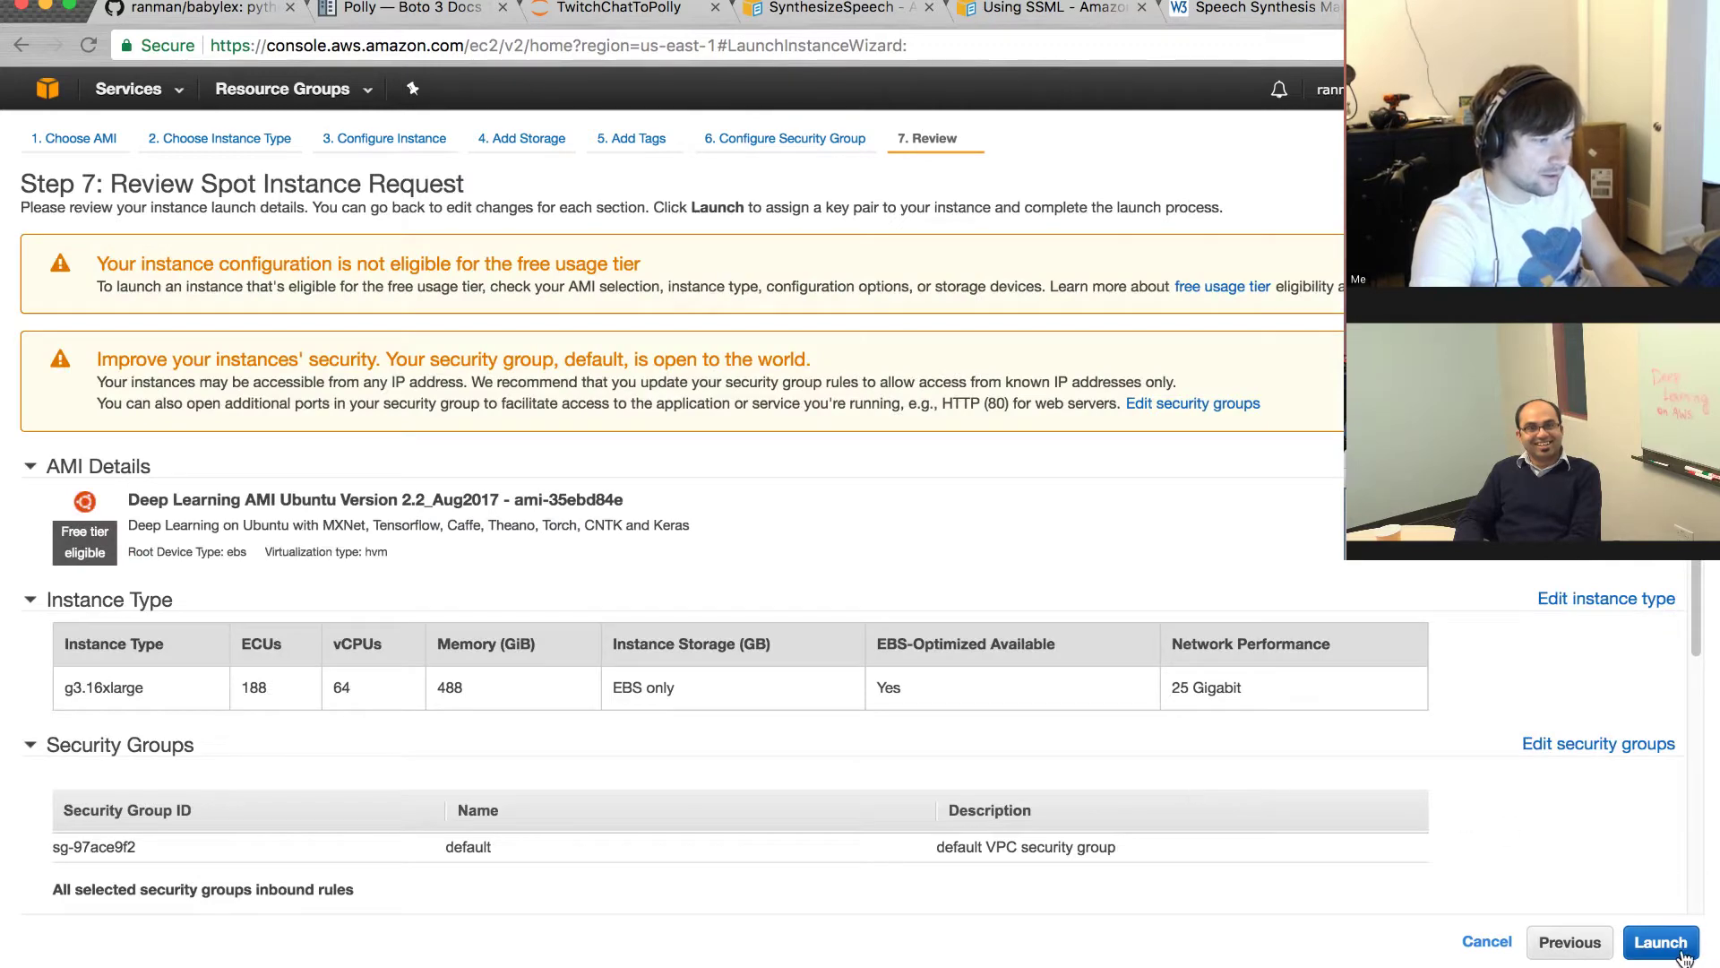
- Launch with a chosen key pair, acknowledge the private key, and request the spot instances
{"action": "left_click", "coordinate": [1673, 948]}
{"action": "left_click", "coordinate": [1029, 611]}
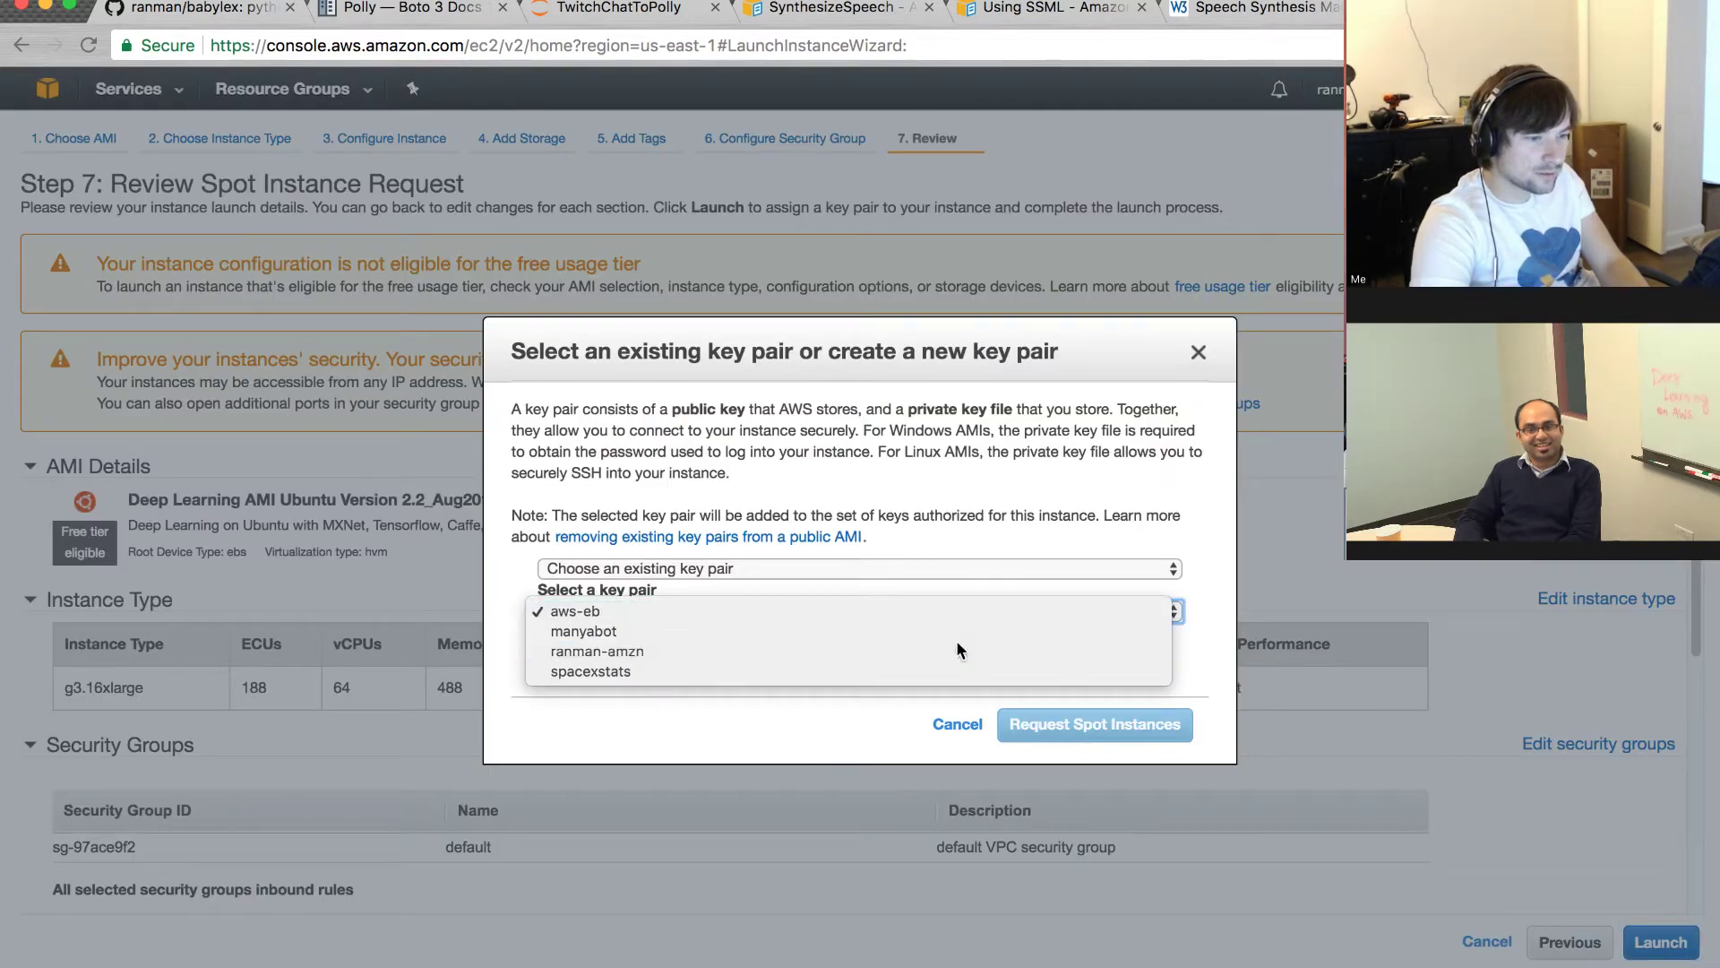
{"action": "left_click", "coordinate": [955, 643]}
{"action": "left_click", "coordinate": [912, 643]}
{"action": "left_click", "coordinate": [1086, 717]}
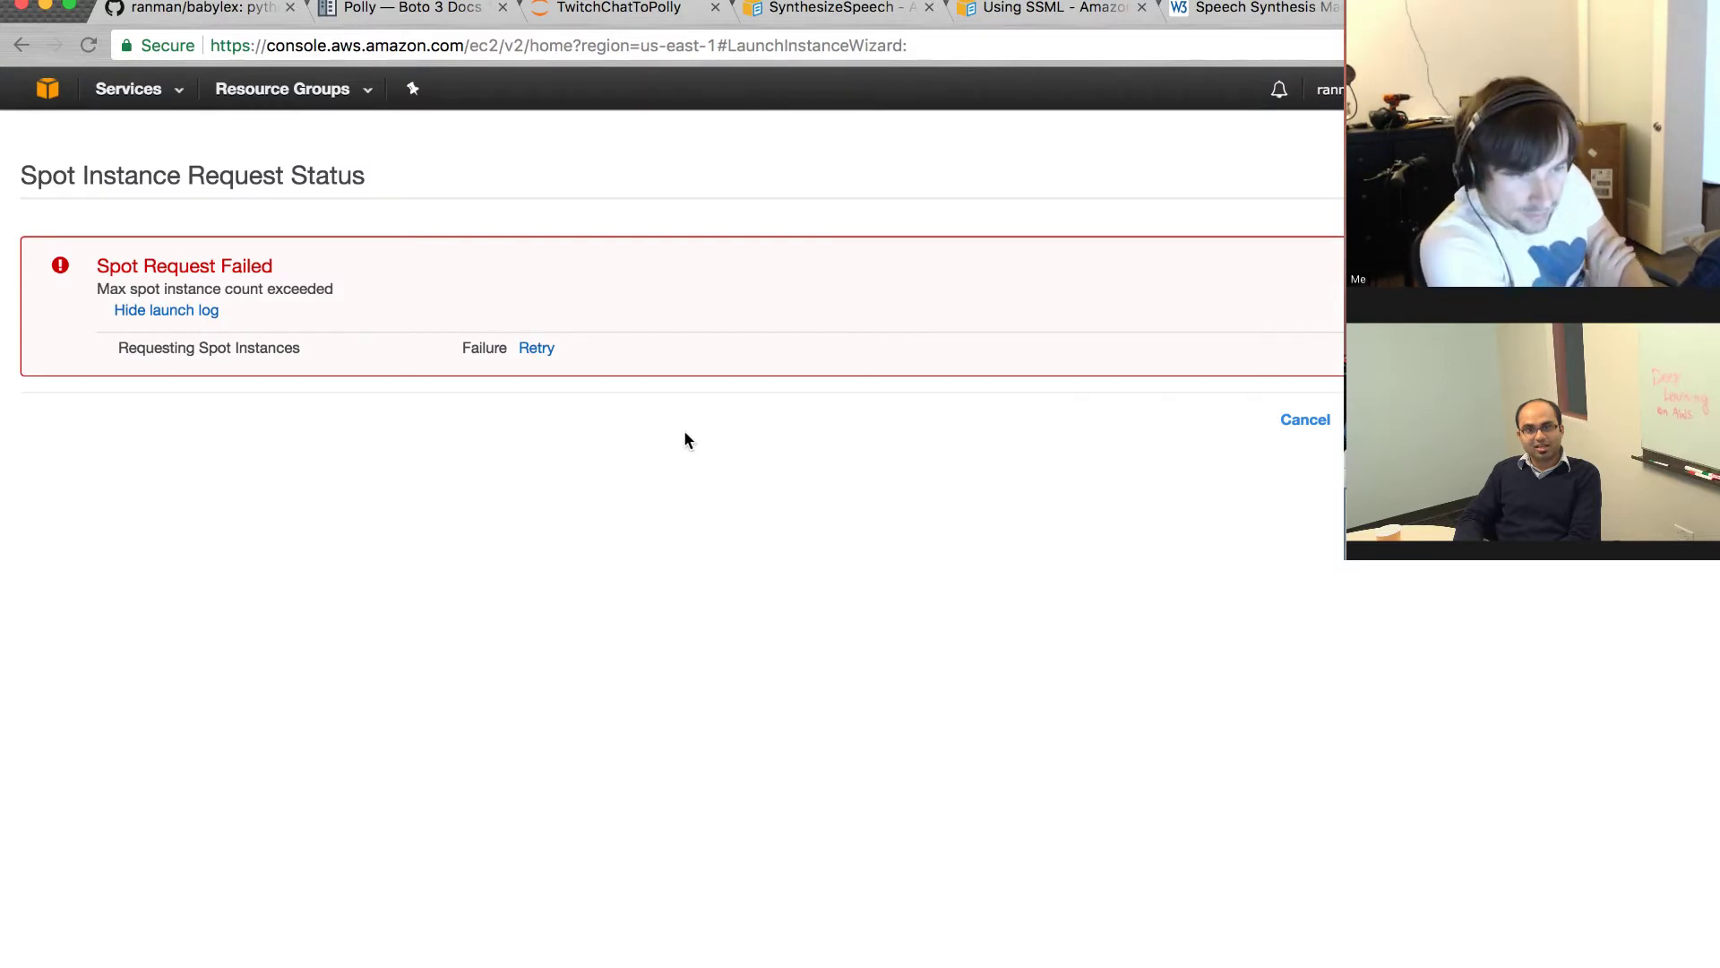
- Retry the failed spot request, then step back through the wizard to Configure Instance Details
{"action": "left_click", "coordinate": [538, 349]}
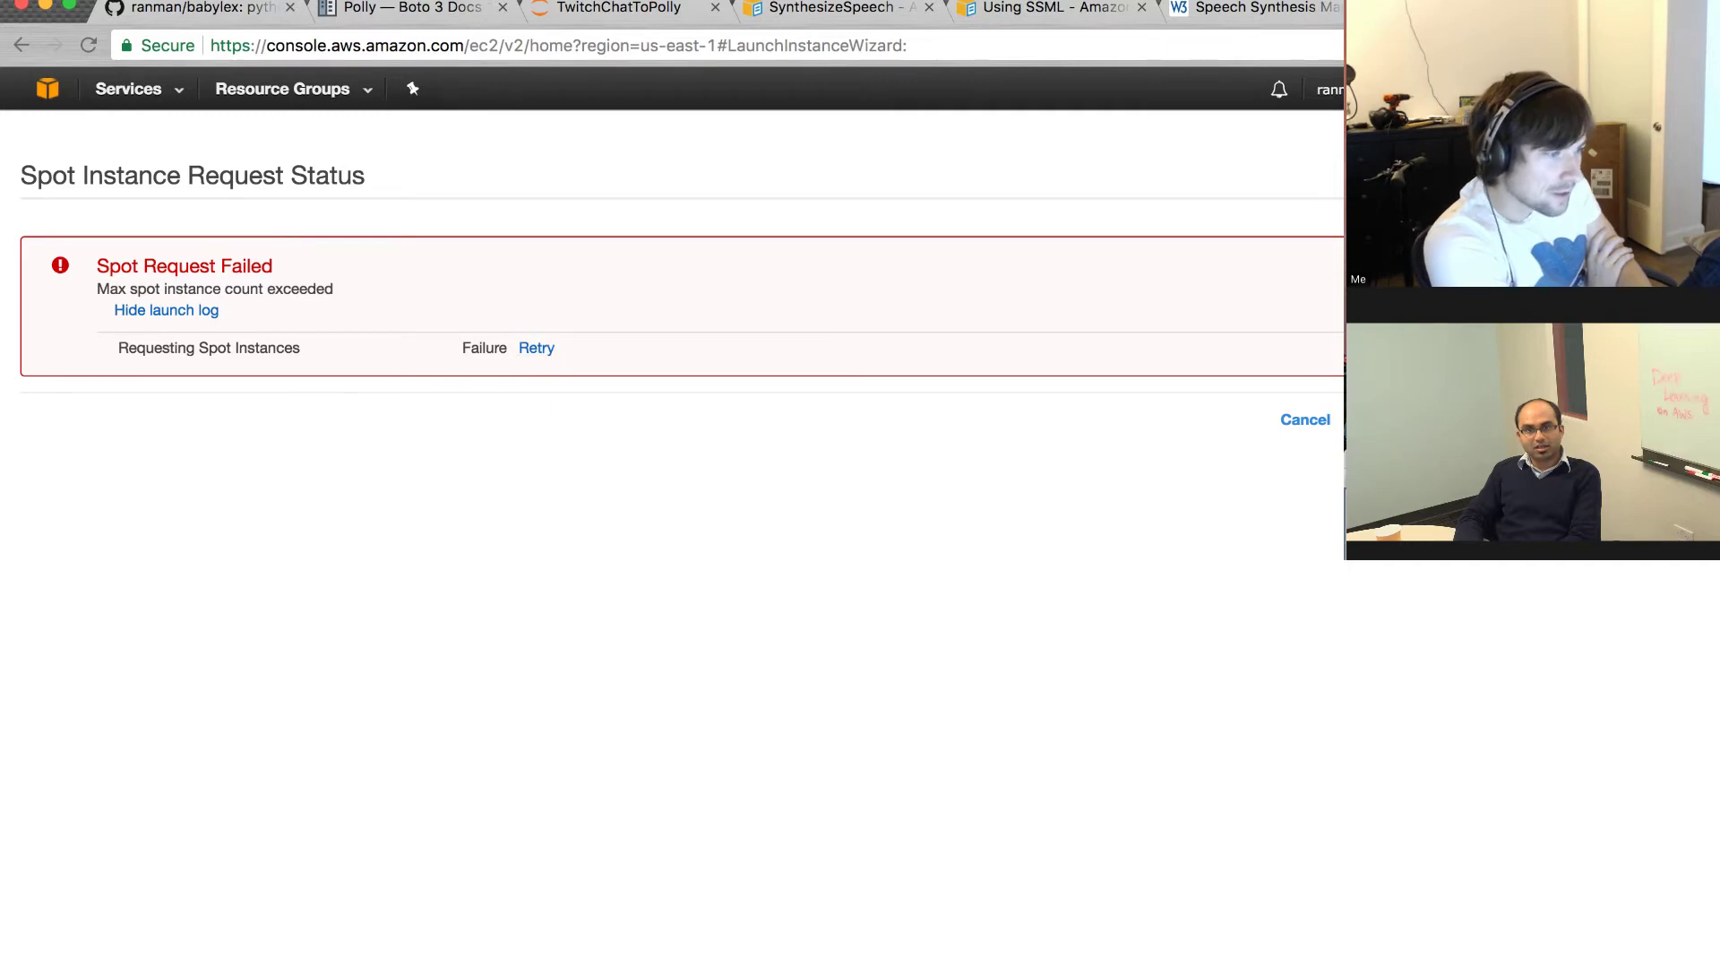
{"action": "left_click", "coordinate": [1305, 419]}
{"action": "left_click", "coordinate": [1566, 936]}
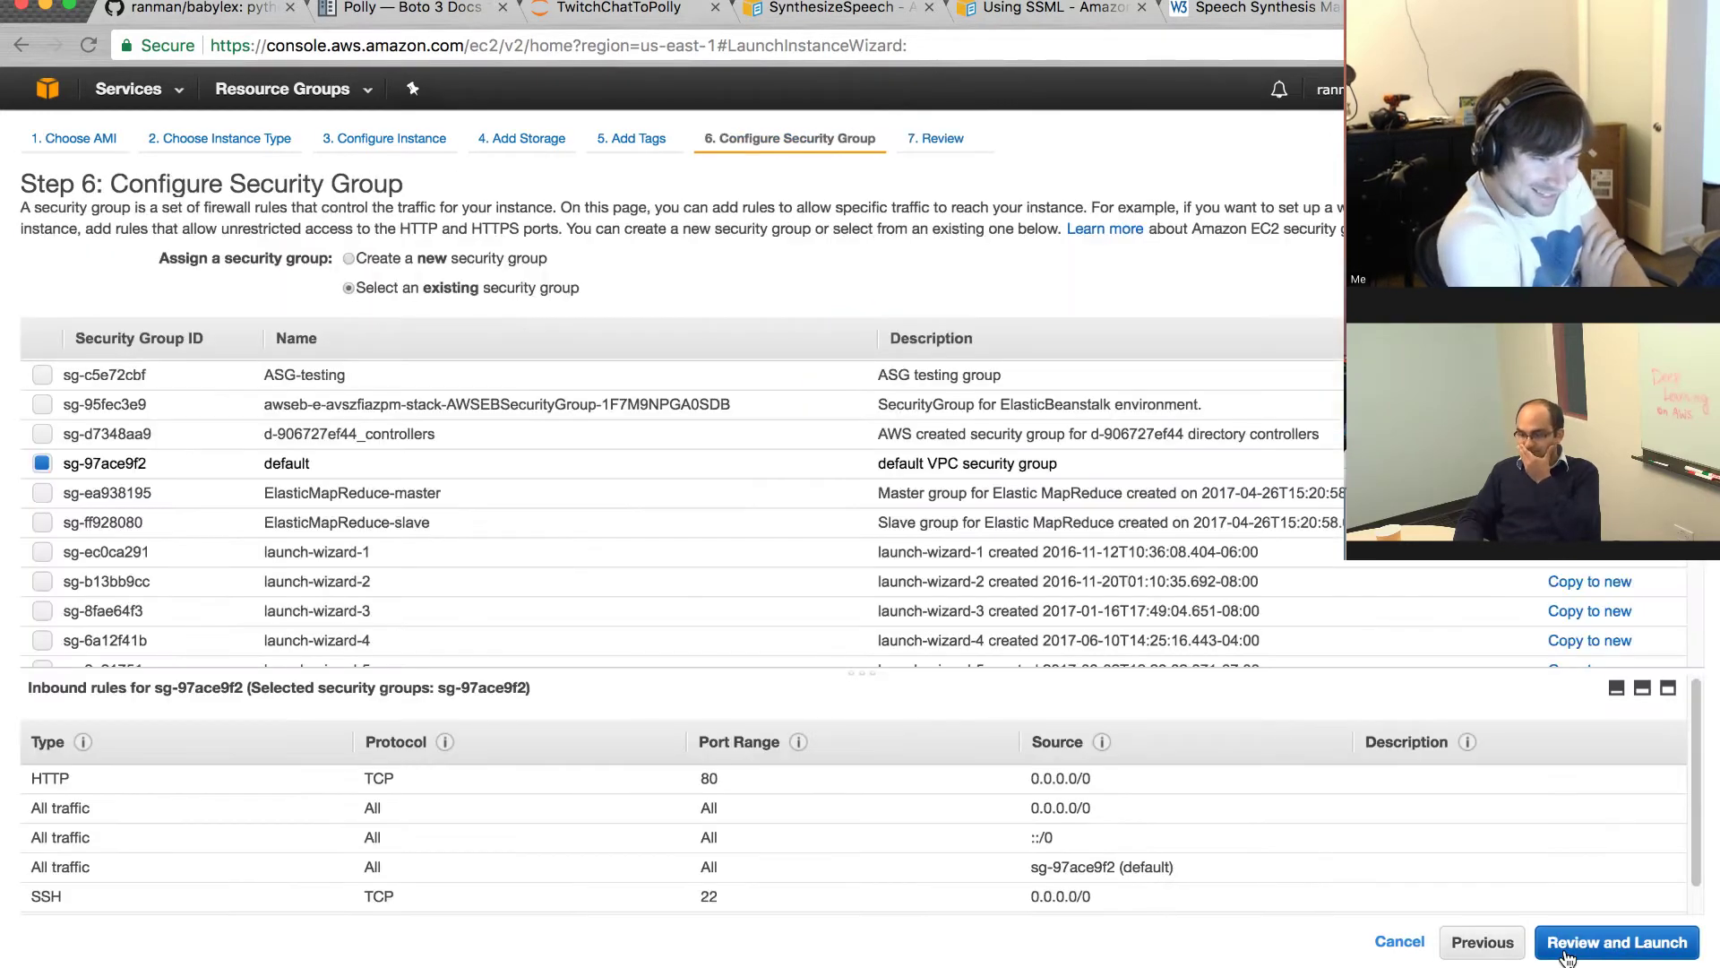
{"action": "left_click", "coordinate": [1485, 942]}
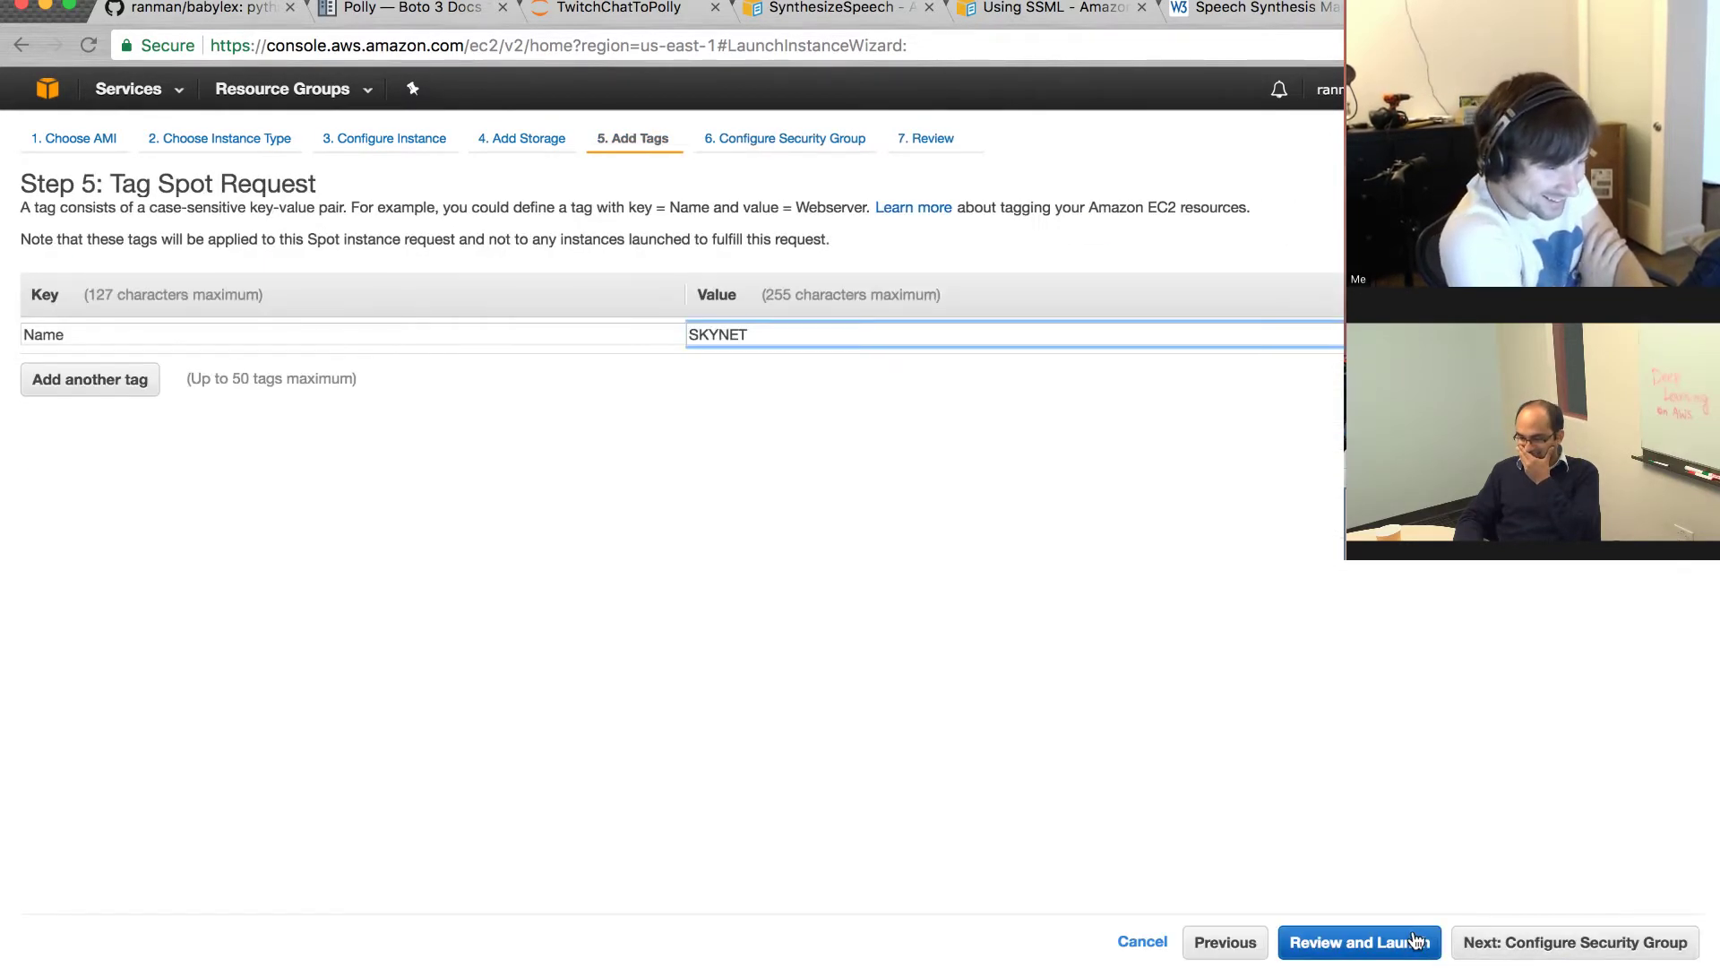
{"action": "left_click", "coordinate": [1220, 941]}
{"action": "left_click", "coordinate": [1312, 945]}
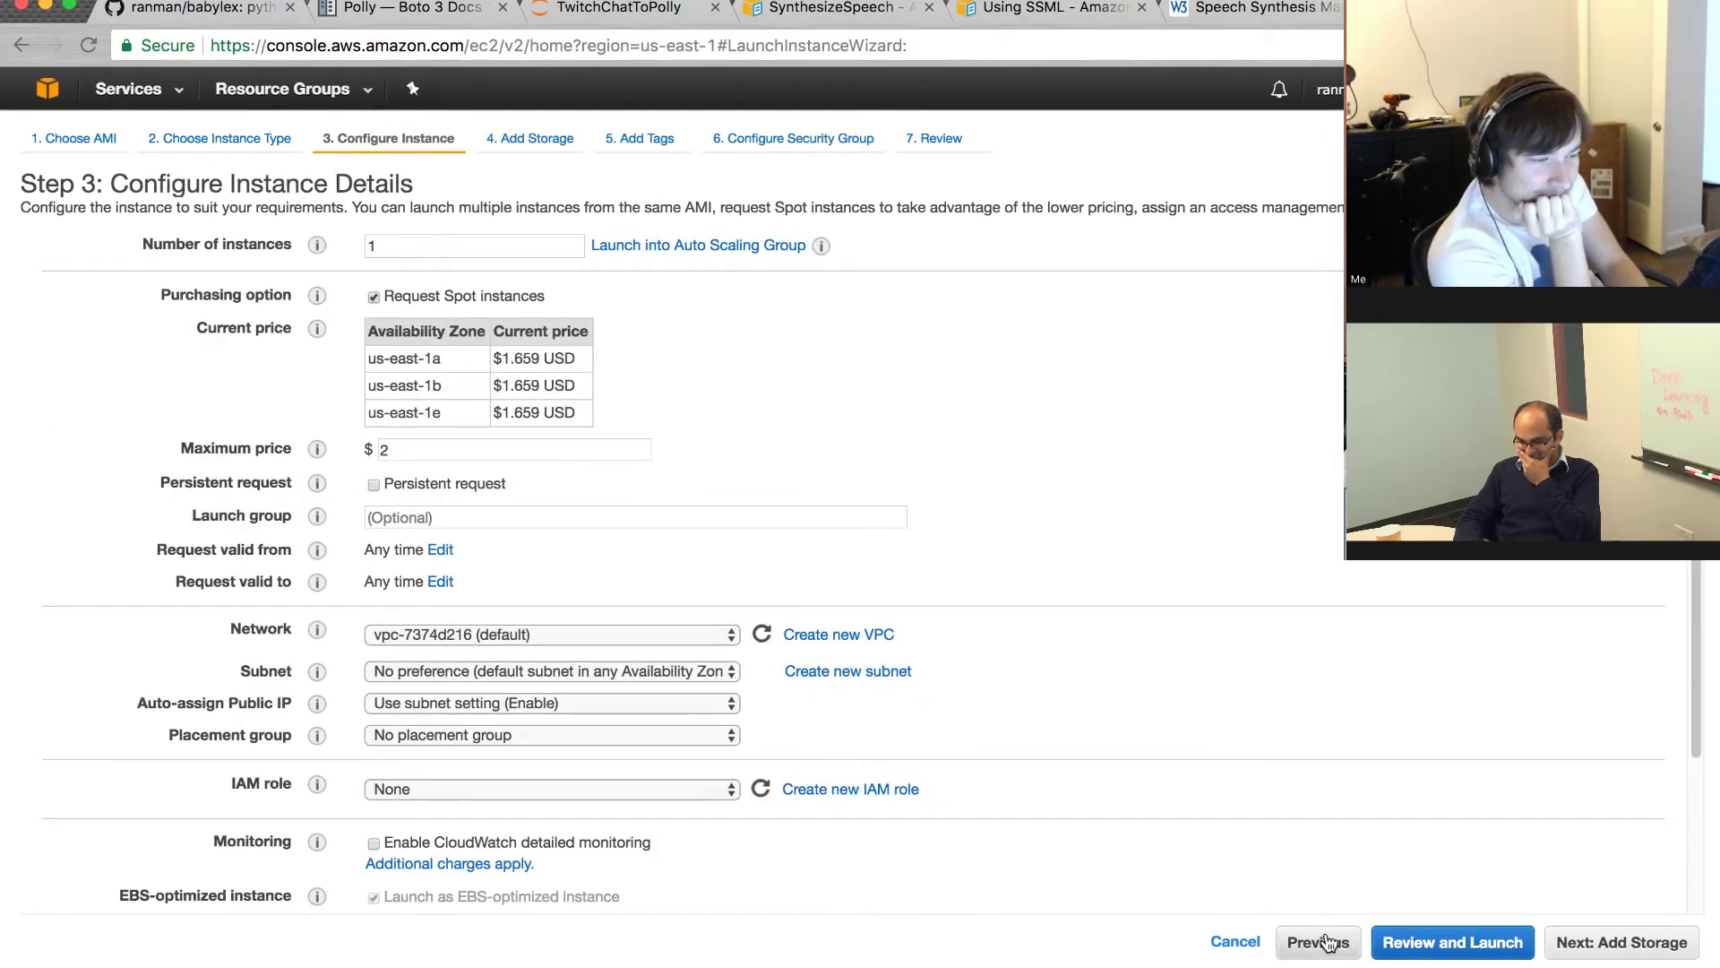
{"action": "key", "text": "super+t"}
- In a new tab, load the console and open the EC2 Spot Requests list
{"action": "type", "text": "cons"}
{"action": "key", "text": "Return"}
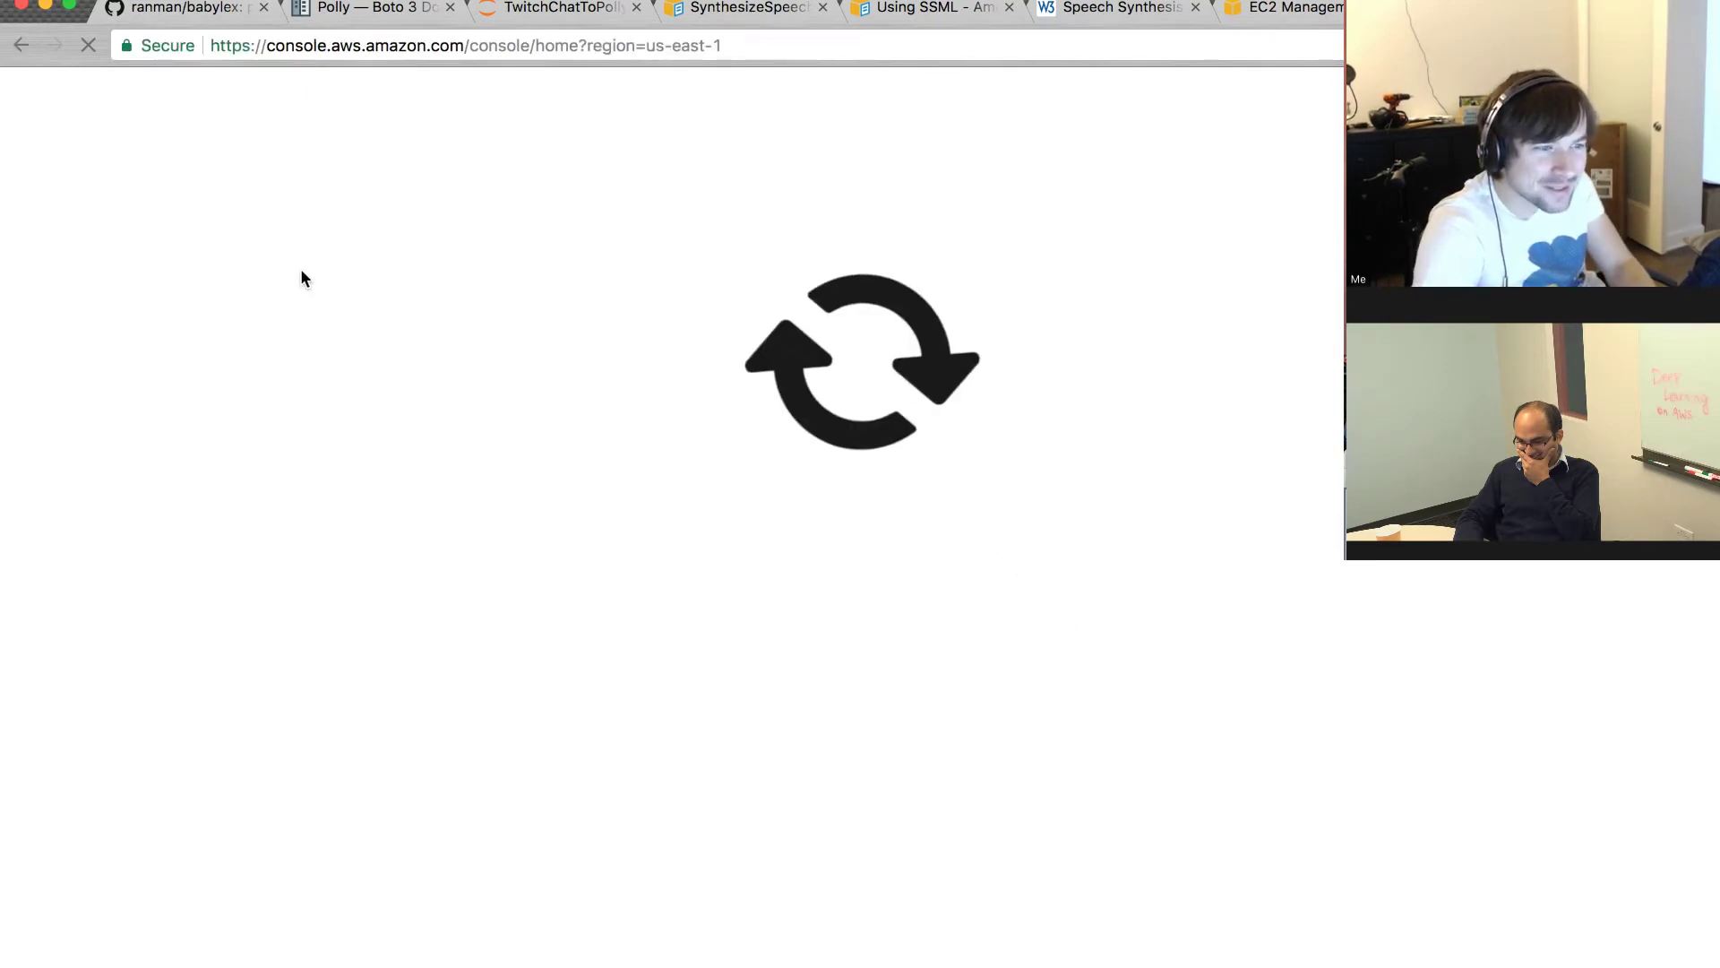
{"action": "type", "text": "spot"}
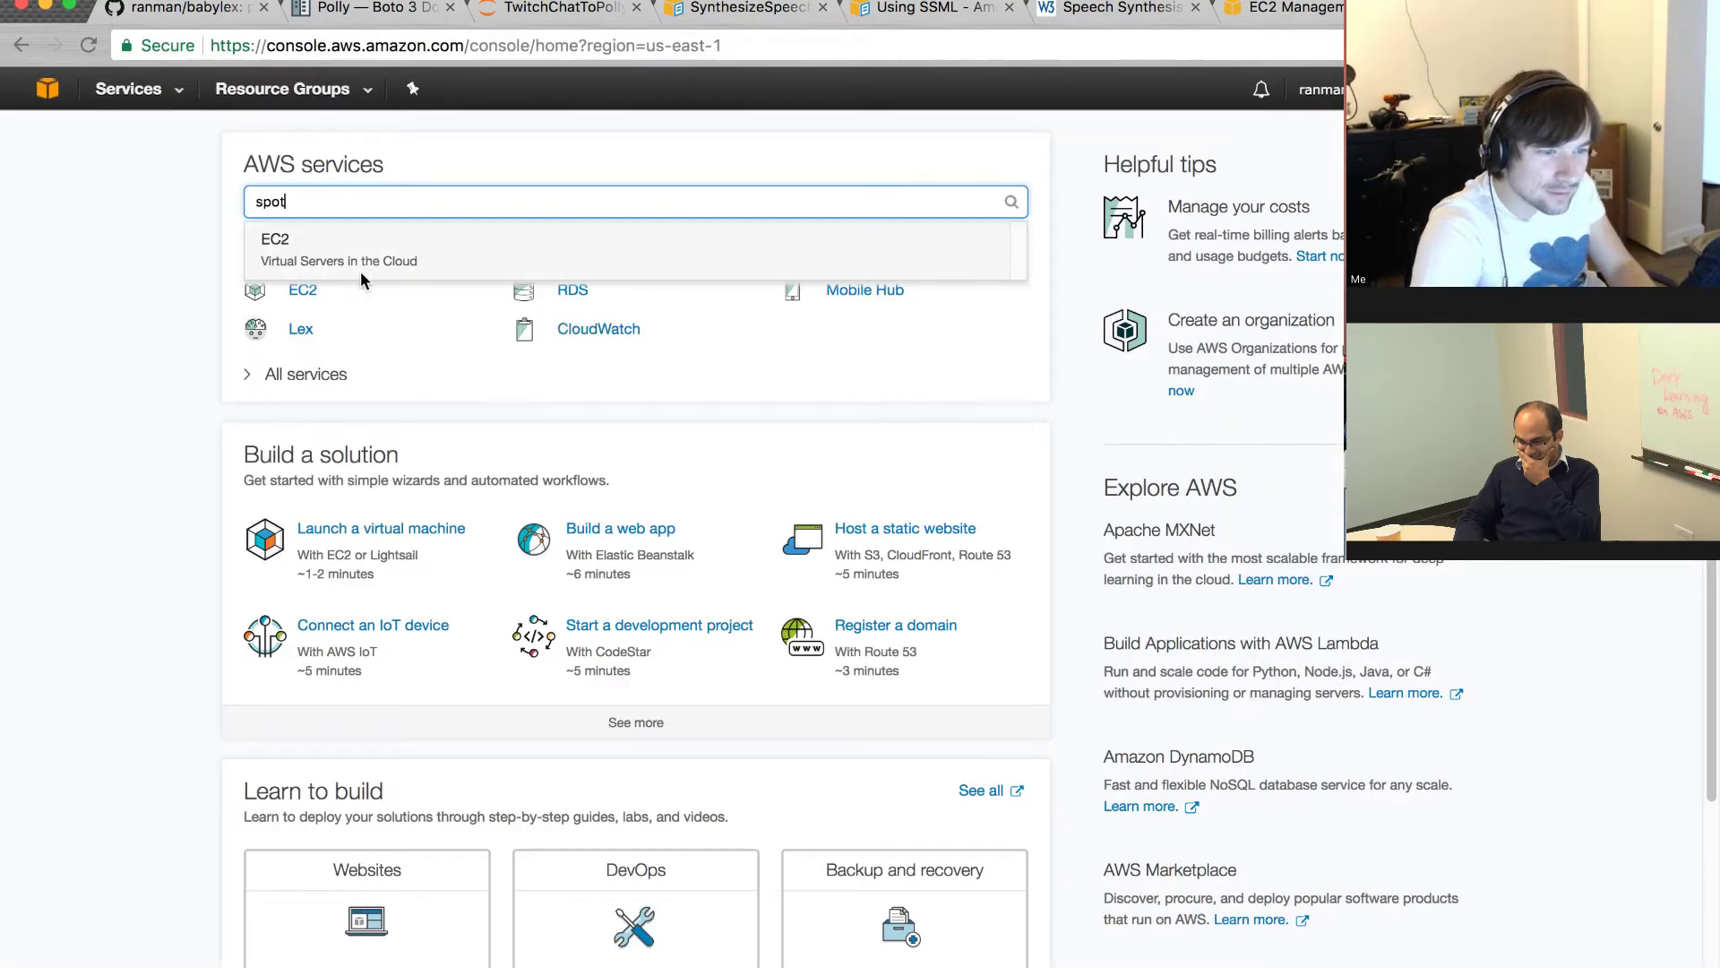
{"action": "left_click", "coordinate": [357, 260]}
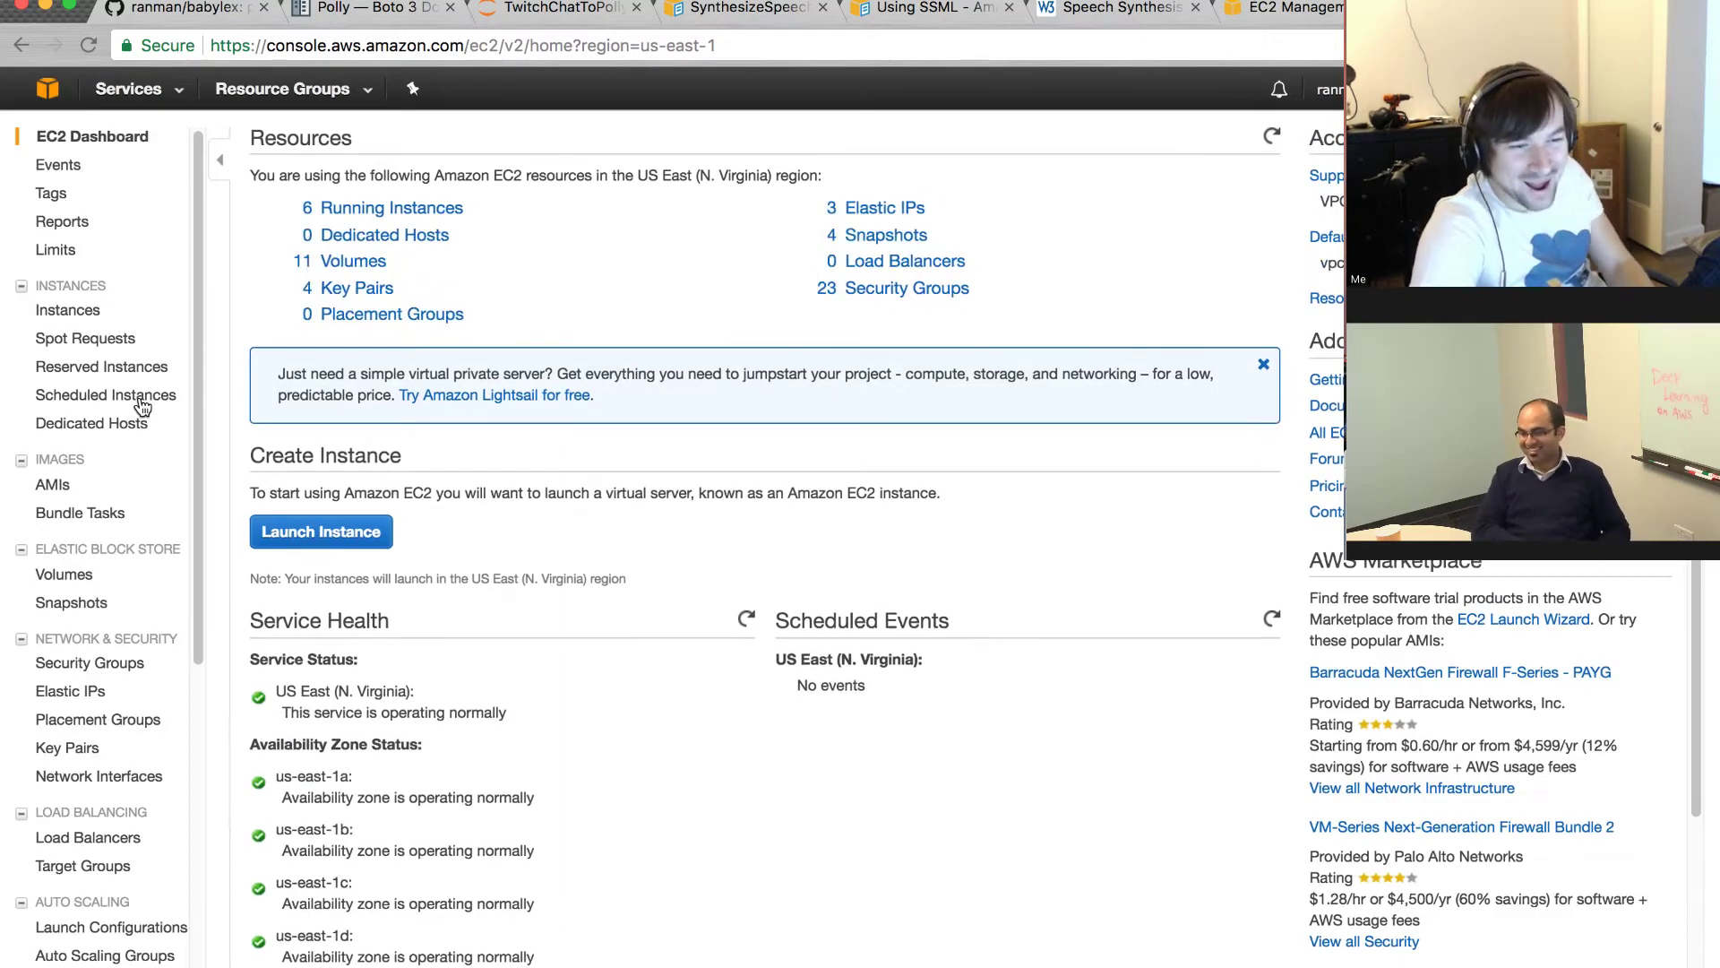
{"action": "left_click", "coordinate": [104, 342]}
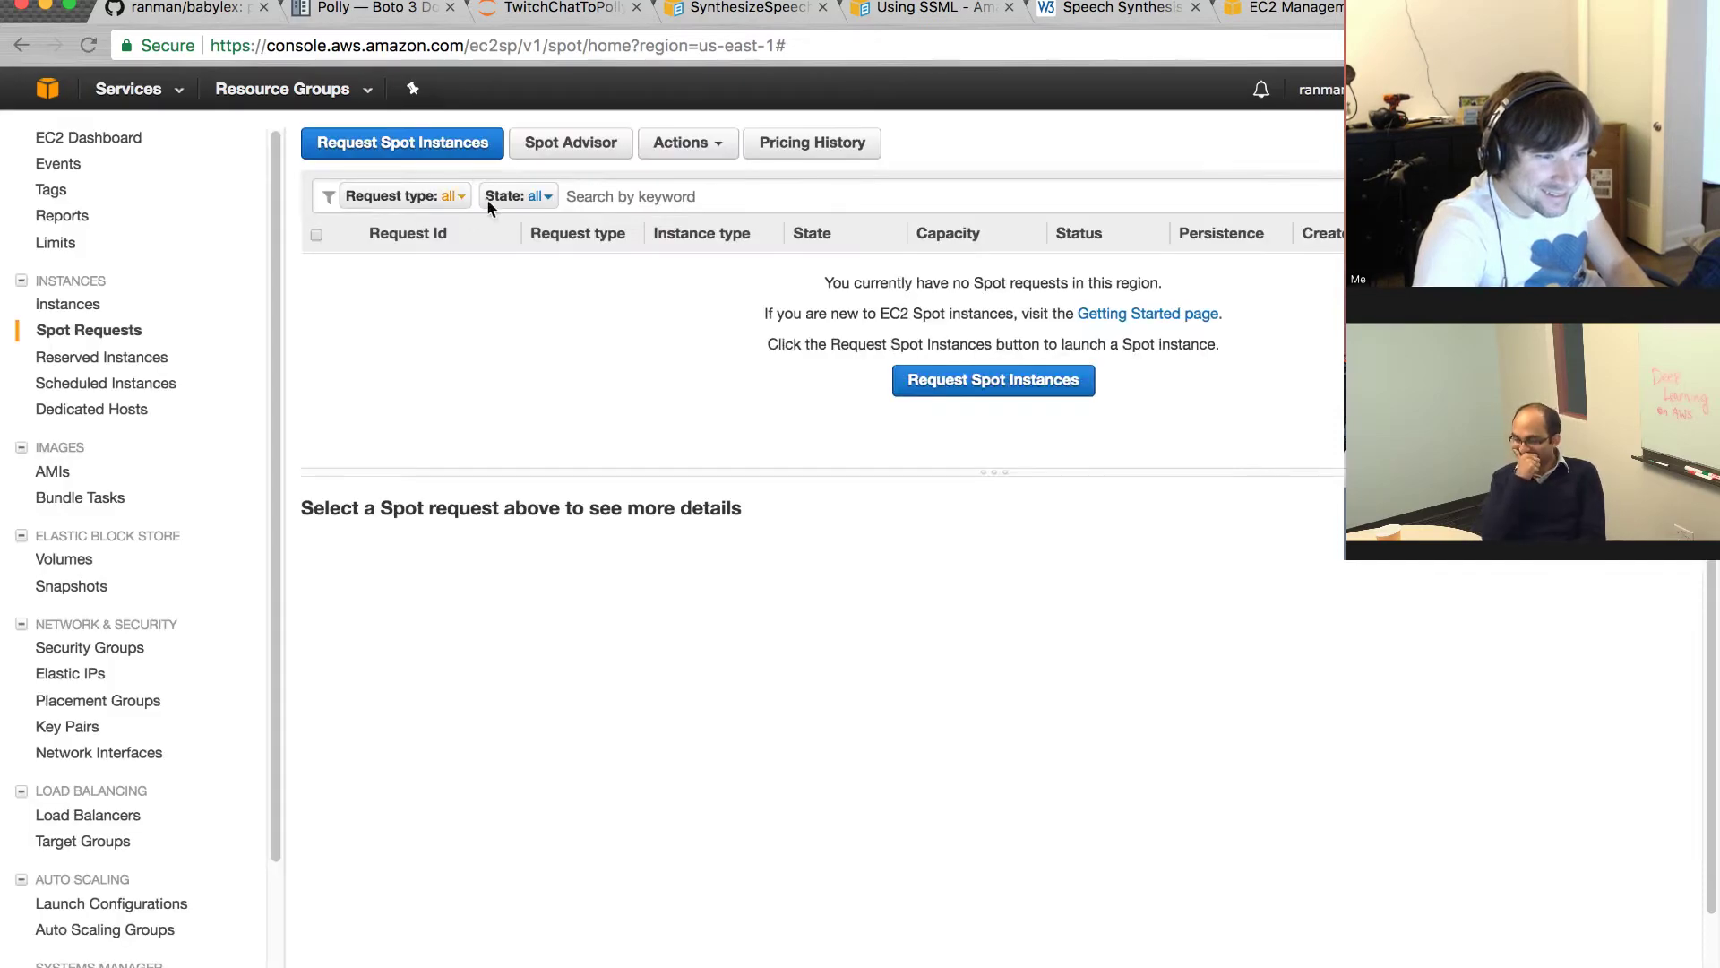
- Back in the wizard, change the instance type to g3.4xlarge and confirm the switch
{"action": "left_click", "coordinate": [1260, 13]}
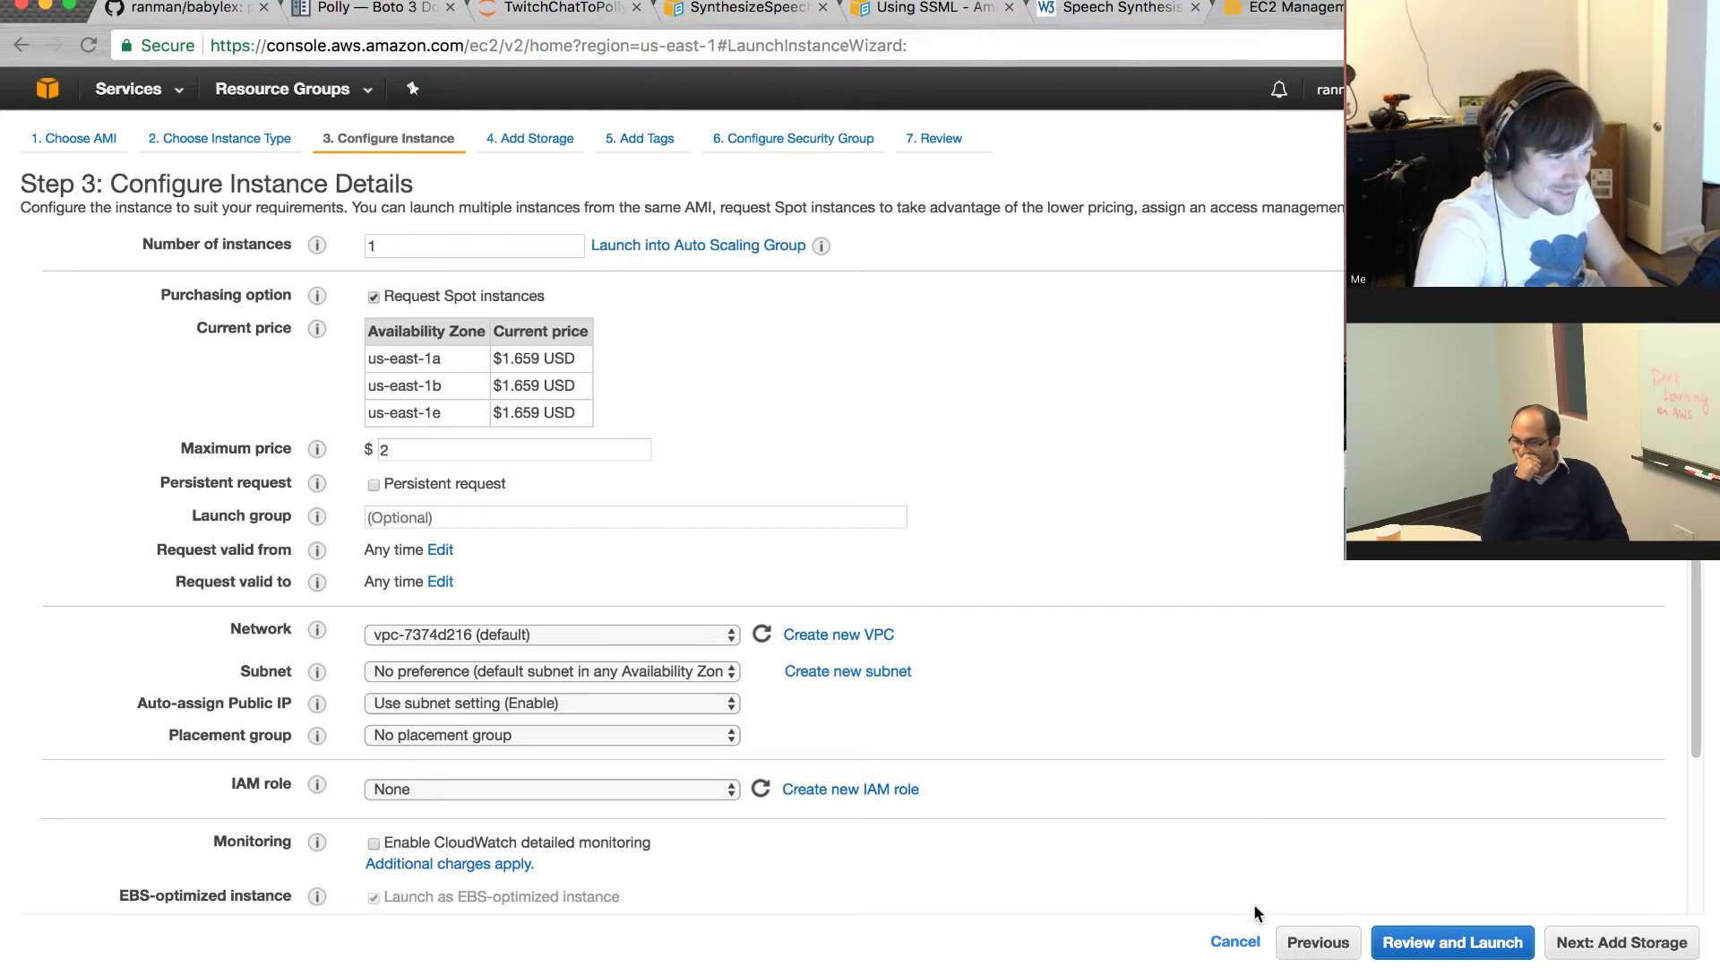
{"action": "left_click", "coordinate": [1315, 942]}
{"action": "scroll", "coordinate": [370, 647], "scroll_direction": "down", "scroll_amount": 10}
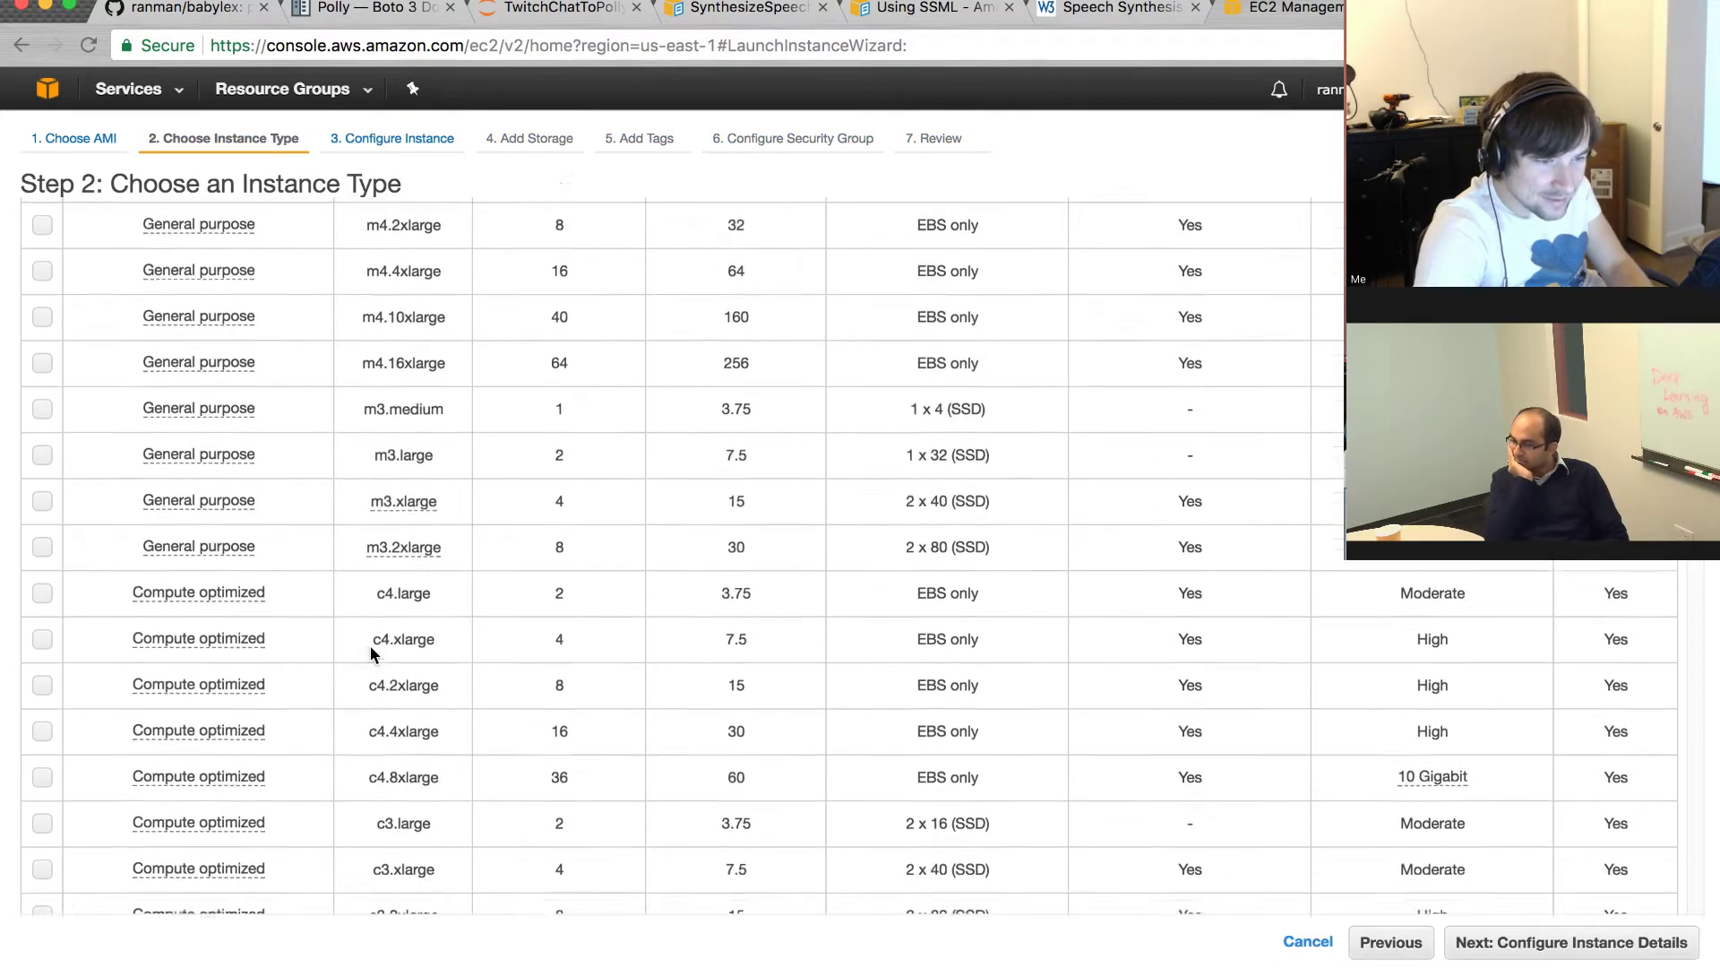
{"action": "scroll", "coordinate": [369, 645], "scroll_direction": "down", "scroll_amount": 10}
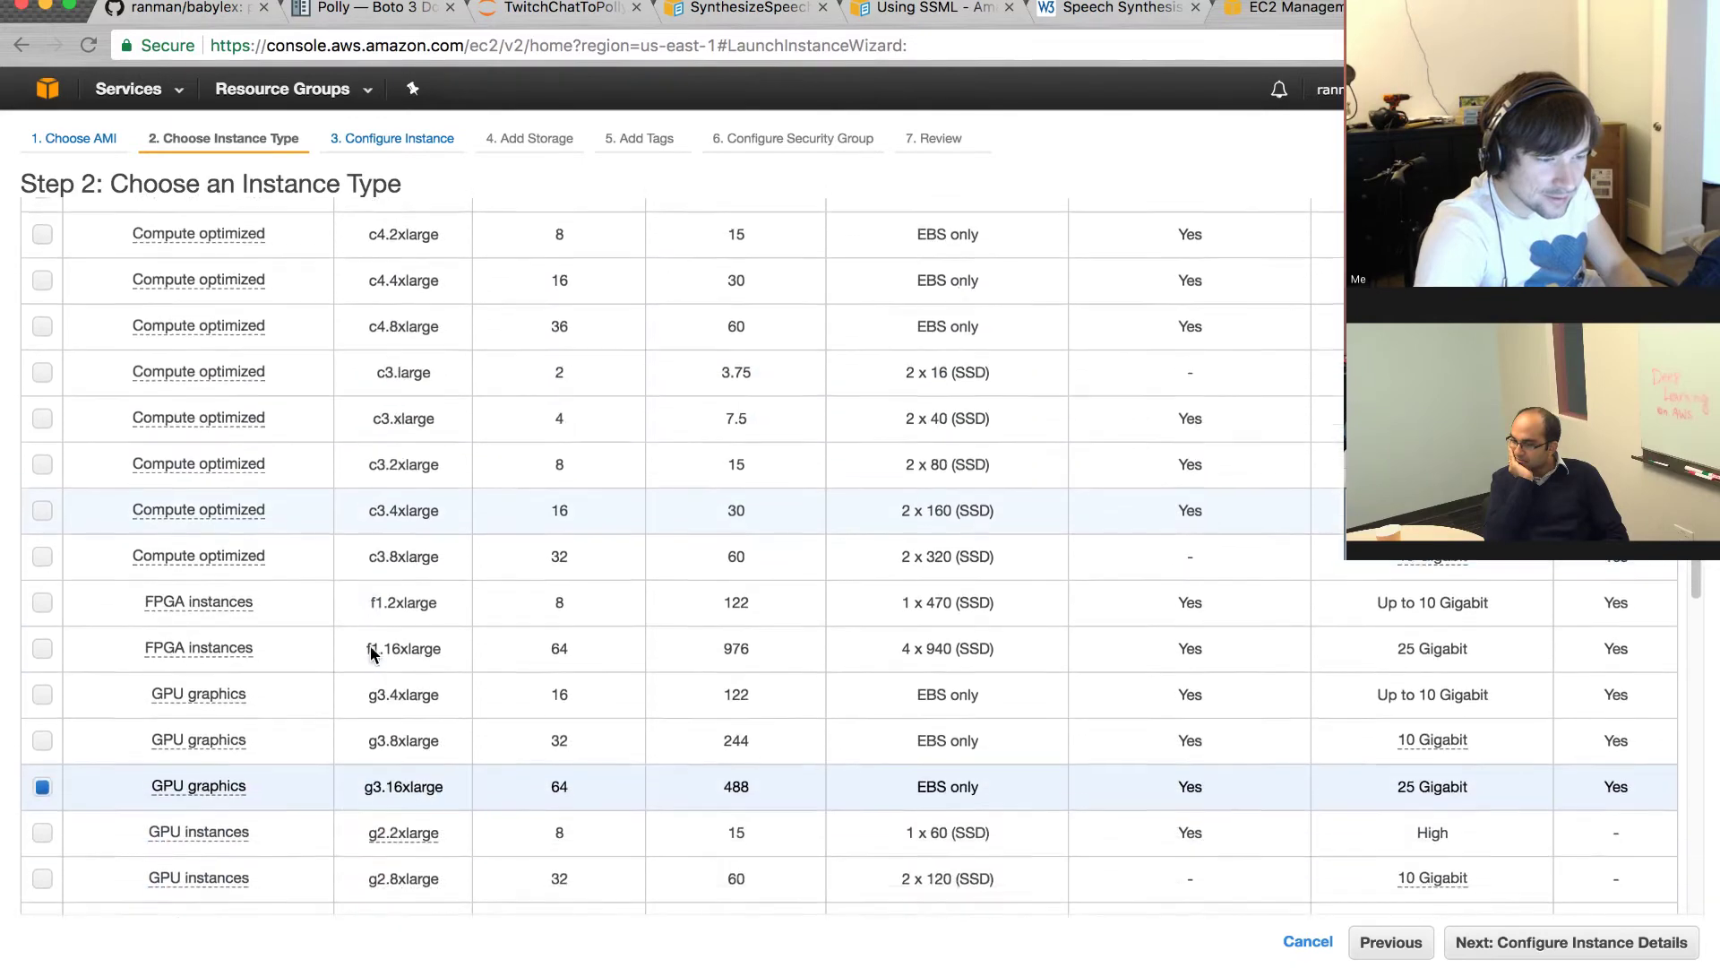
{"action": "left_click", "coordinate": [299, 529]}
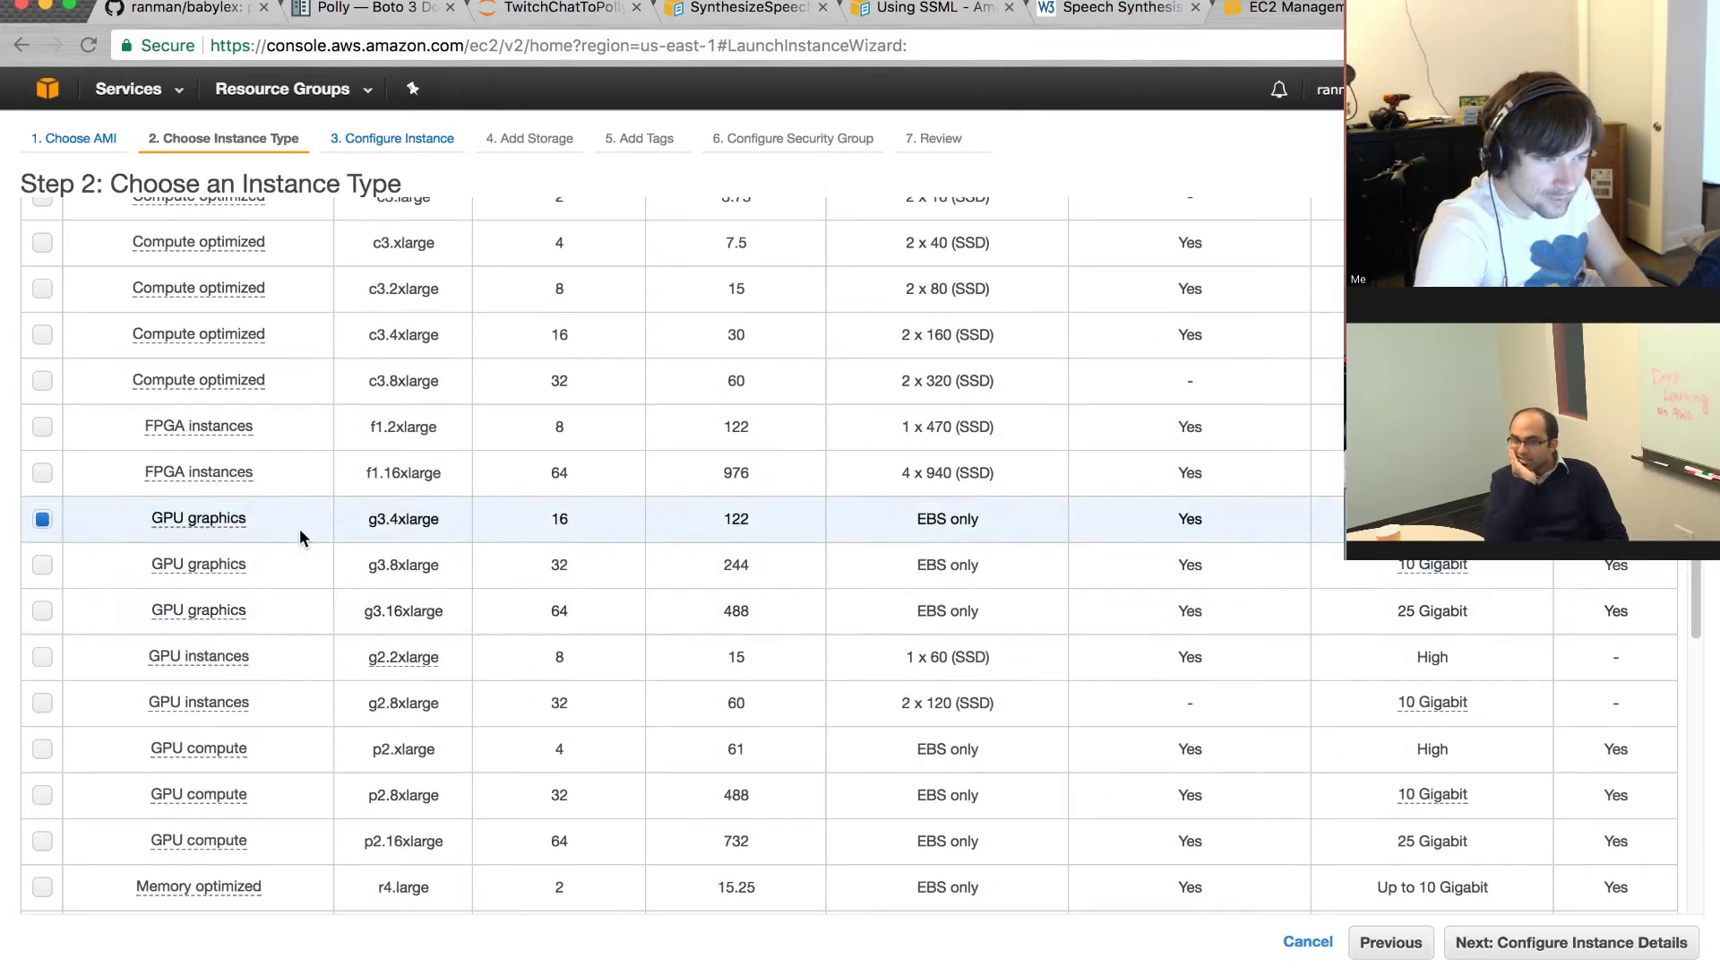
{"action": "left_click", "coordinate": [1608, 943]}
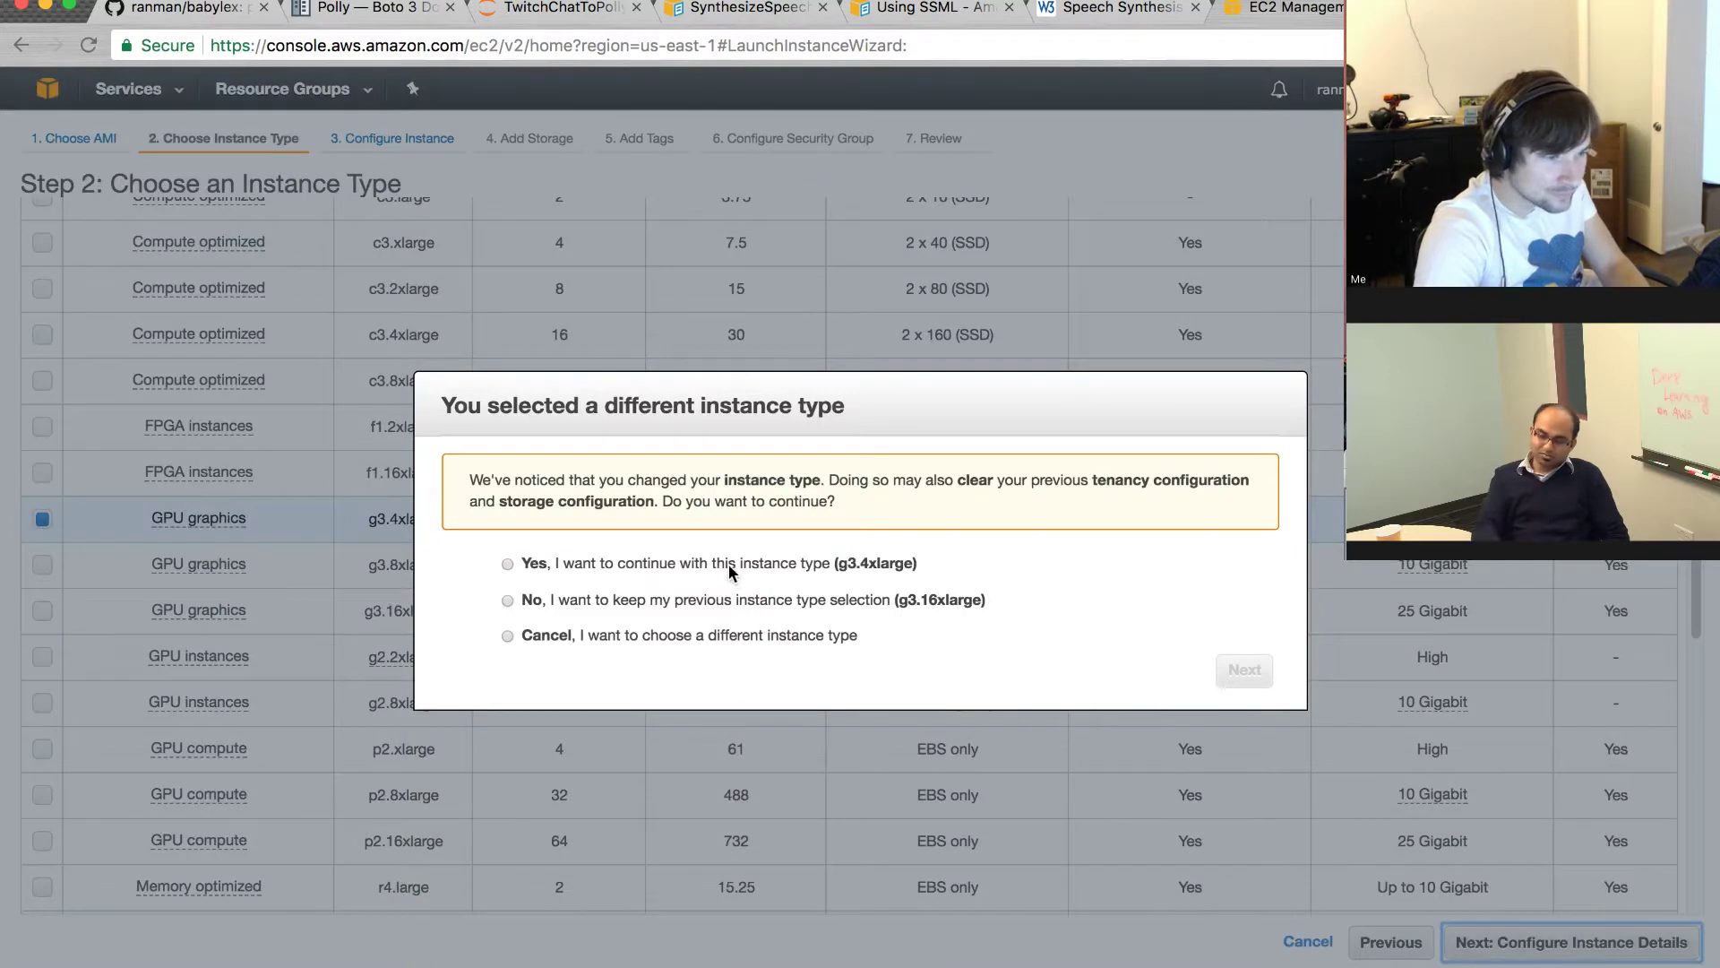
{"action": "left_click", "coordinate": [729, 562]}
{"action": "left_click", "coordinate": [1231, 665]}
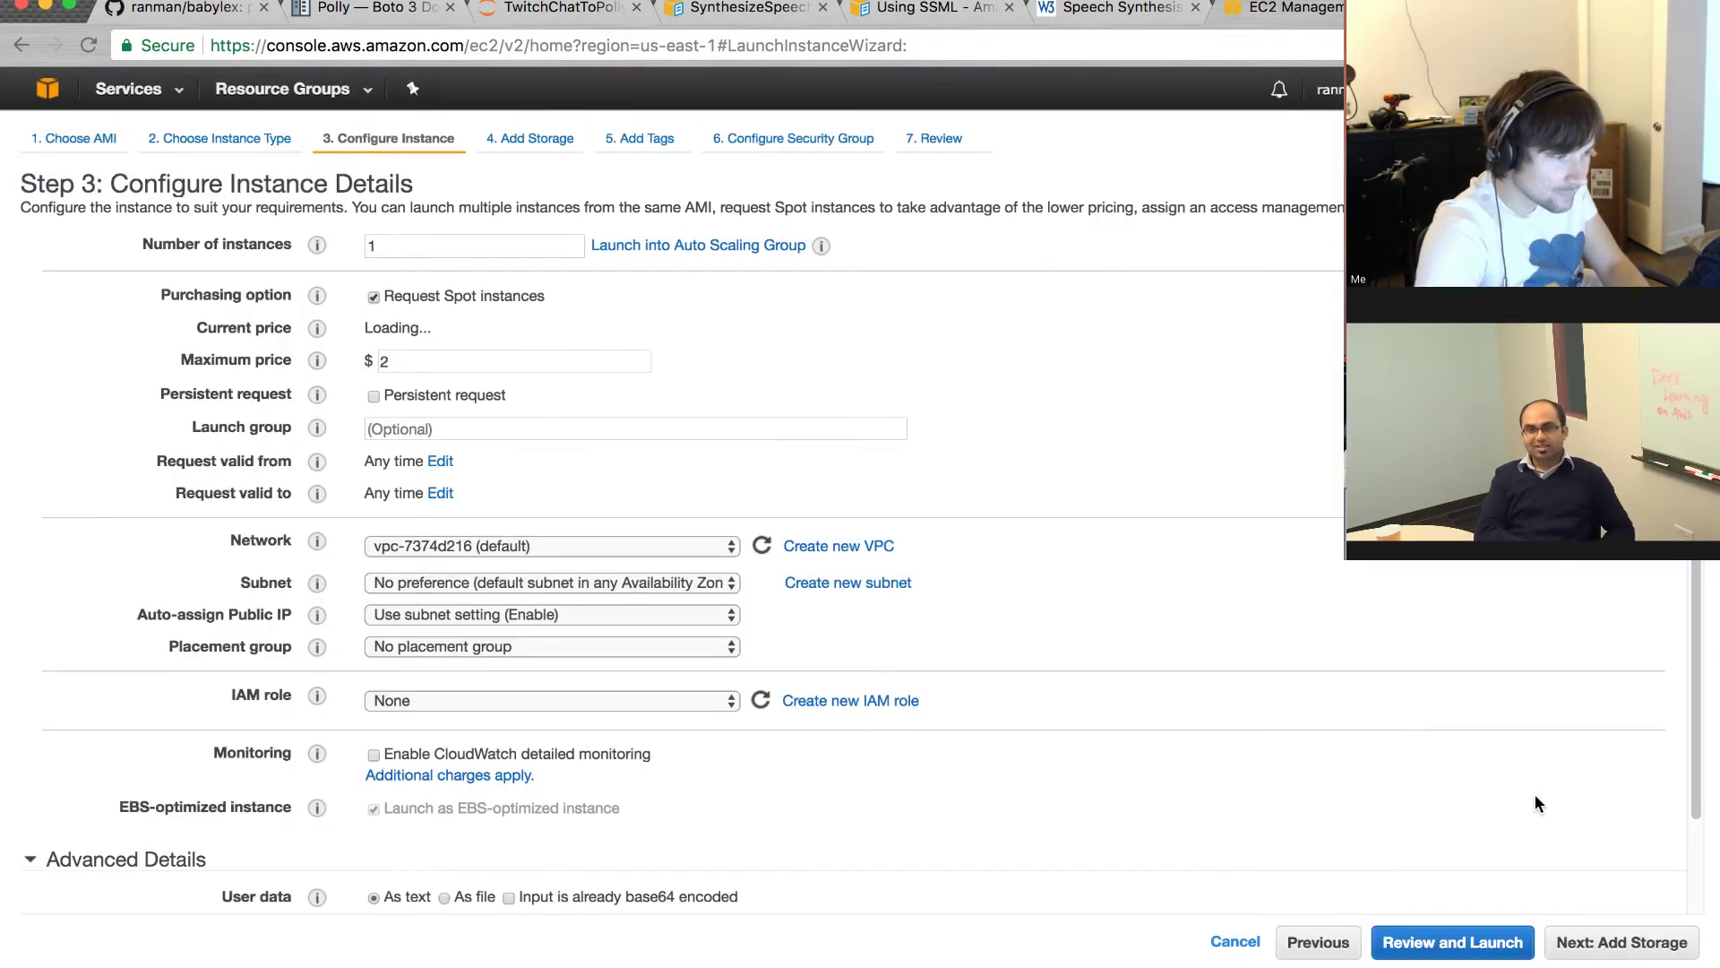
- Skip through storage, tags and security to review, acknowledge the key pair, and submit the spot request
{"action": "left_click", "coordinate": [1633, 944]}
{"action": "left_click", "coordinate": [1635, 945]}
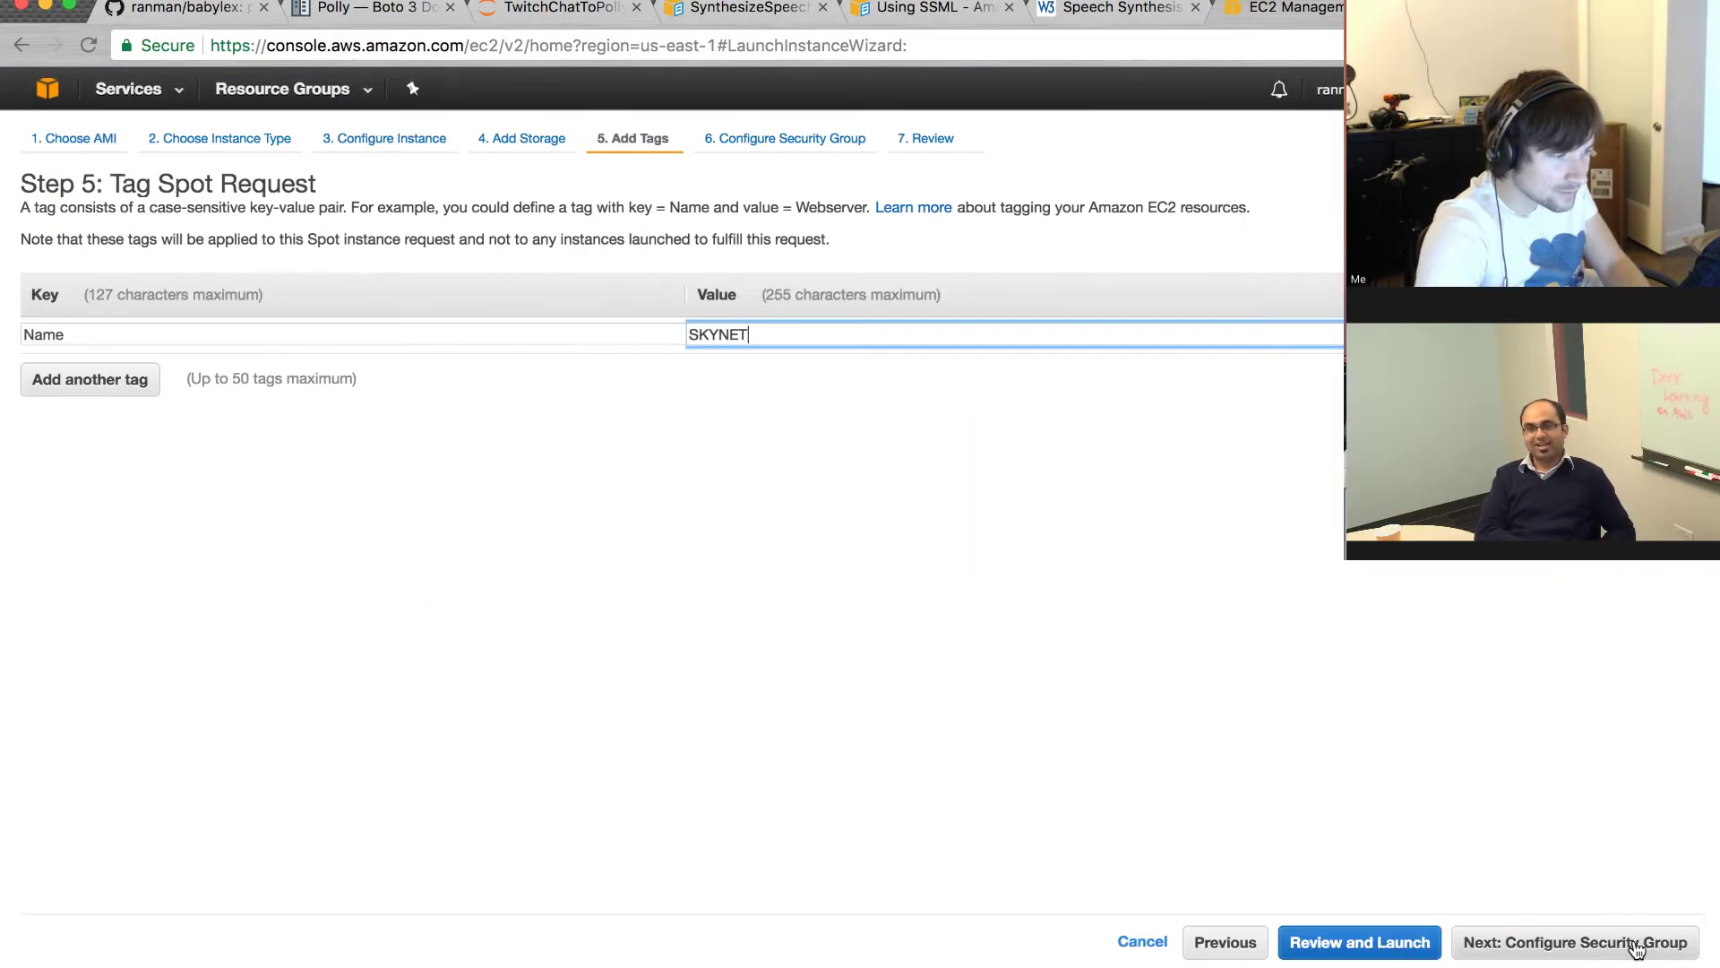
{"action": "left_click", "coordinate": [1634, 945]}
{"action": "left_click", "coordinate": [1635, 945]}
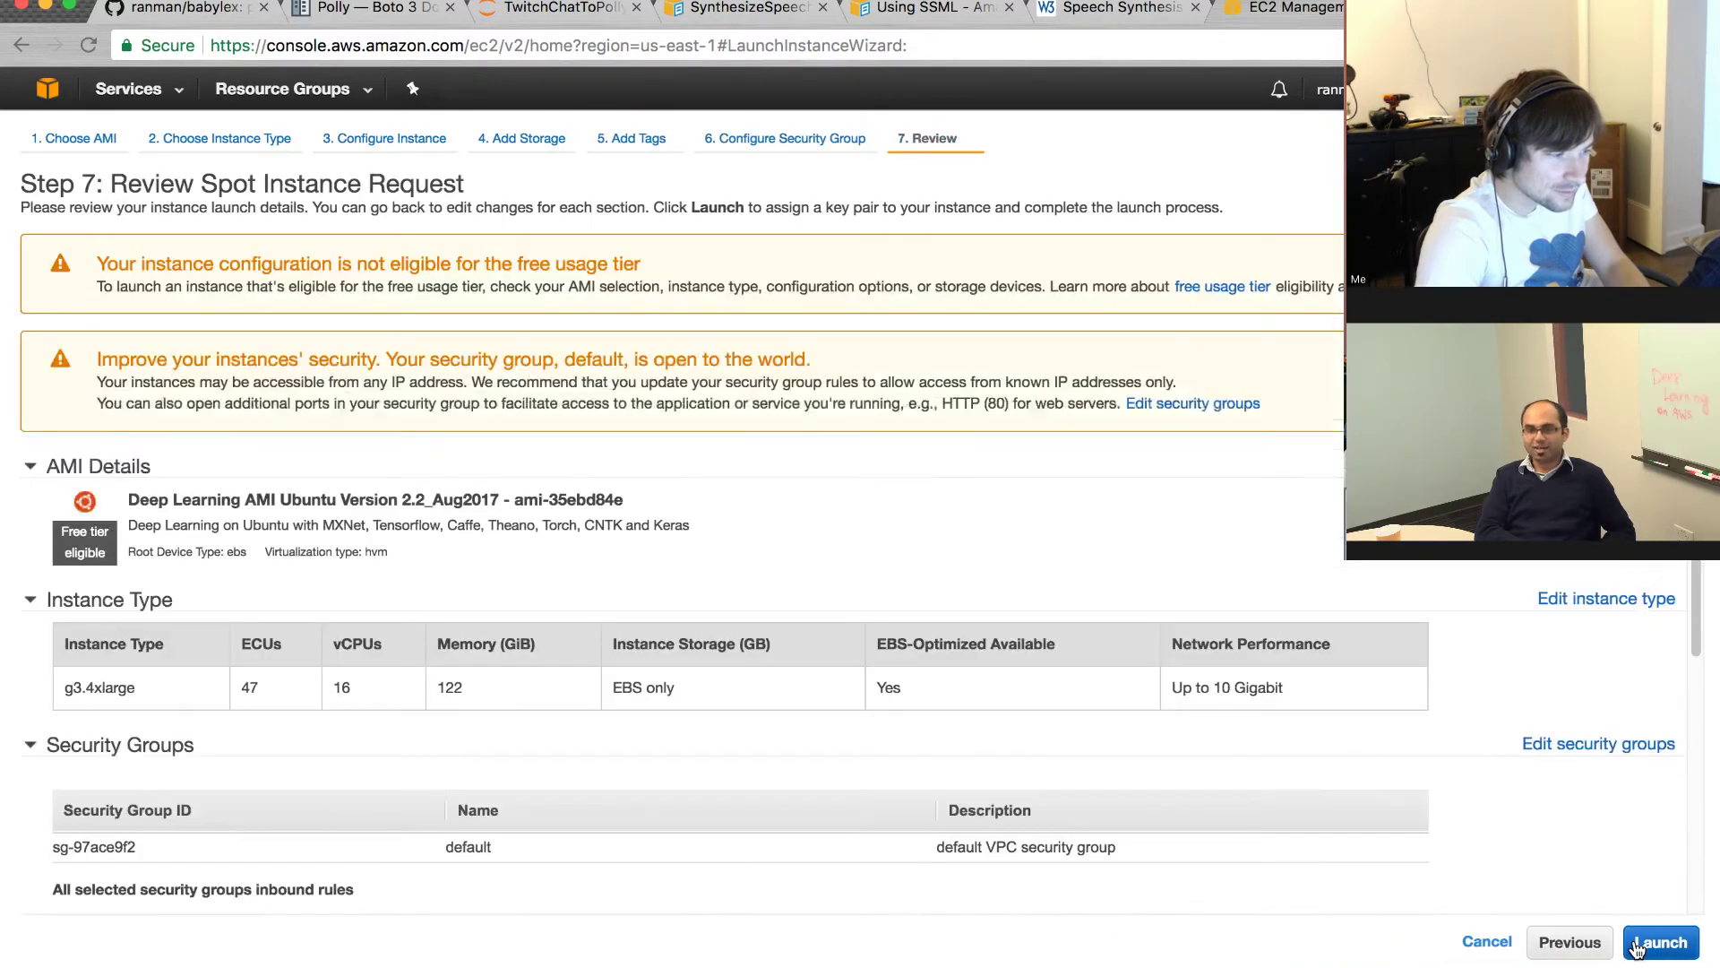
{"action": "left_click", "coordinate": [1644, 945]}
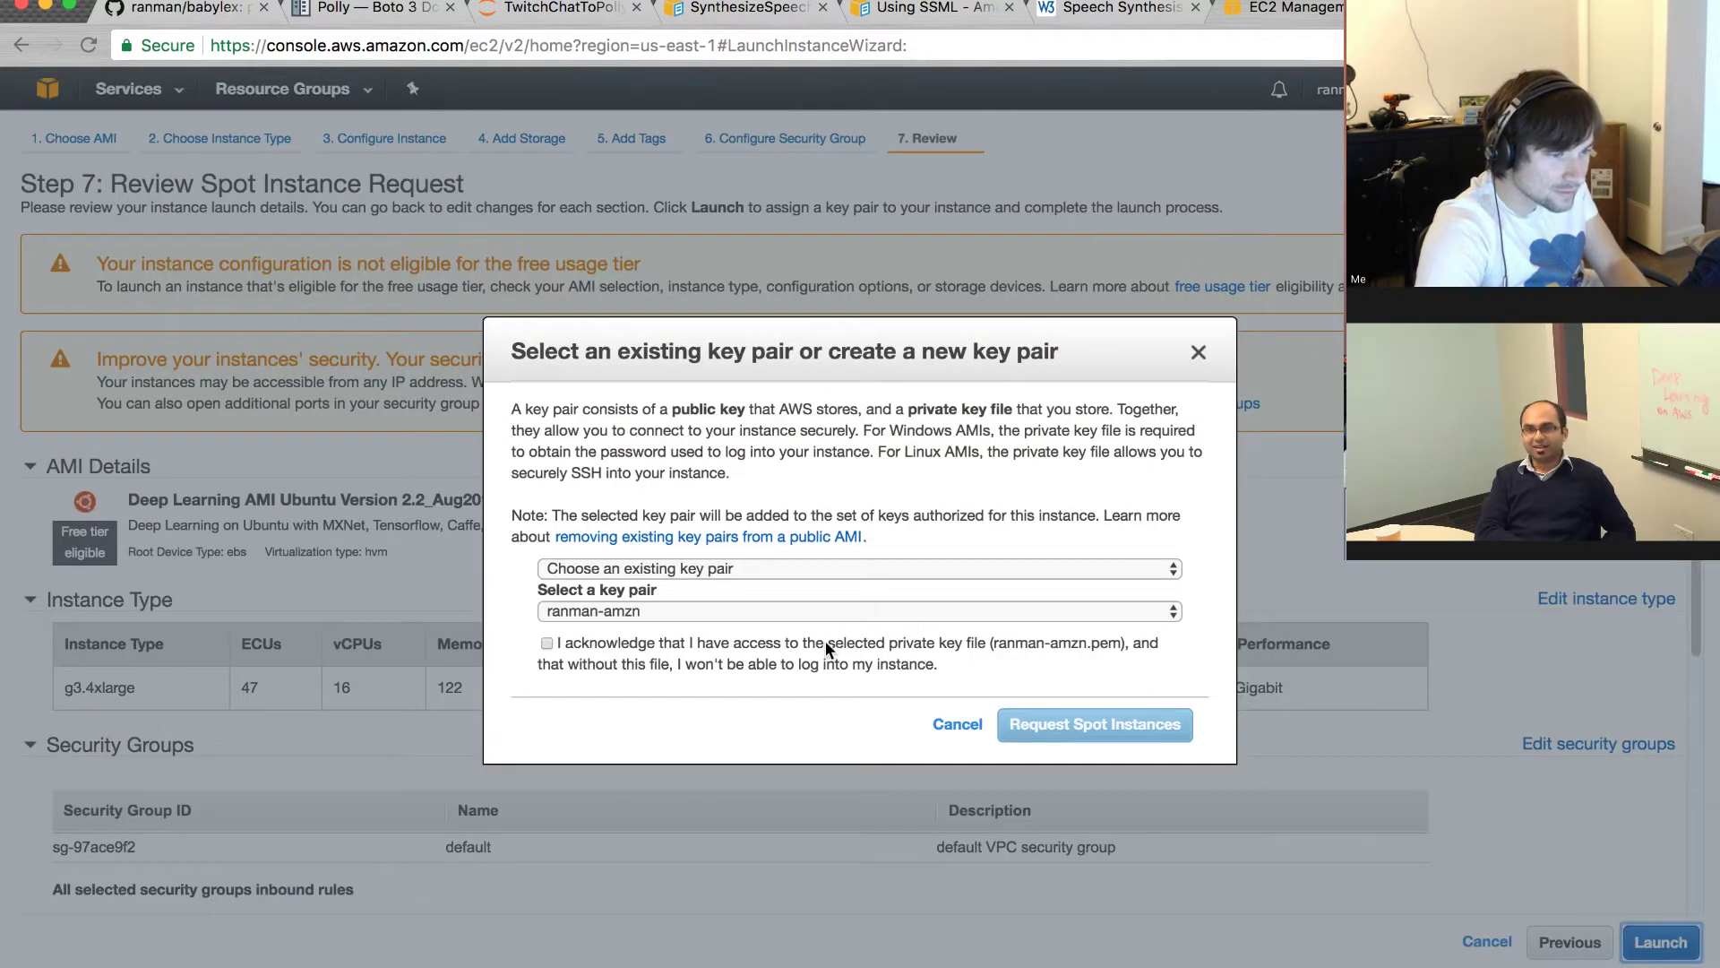
{"action": "left_click", "coordinate": [826, 642]}
{"action": "left_click", "coordinate": [1082, 723]}
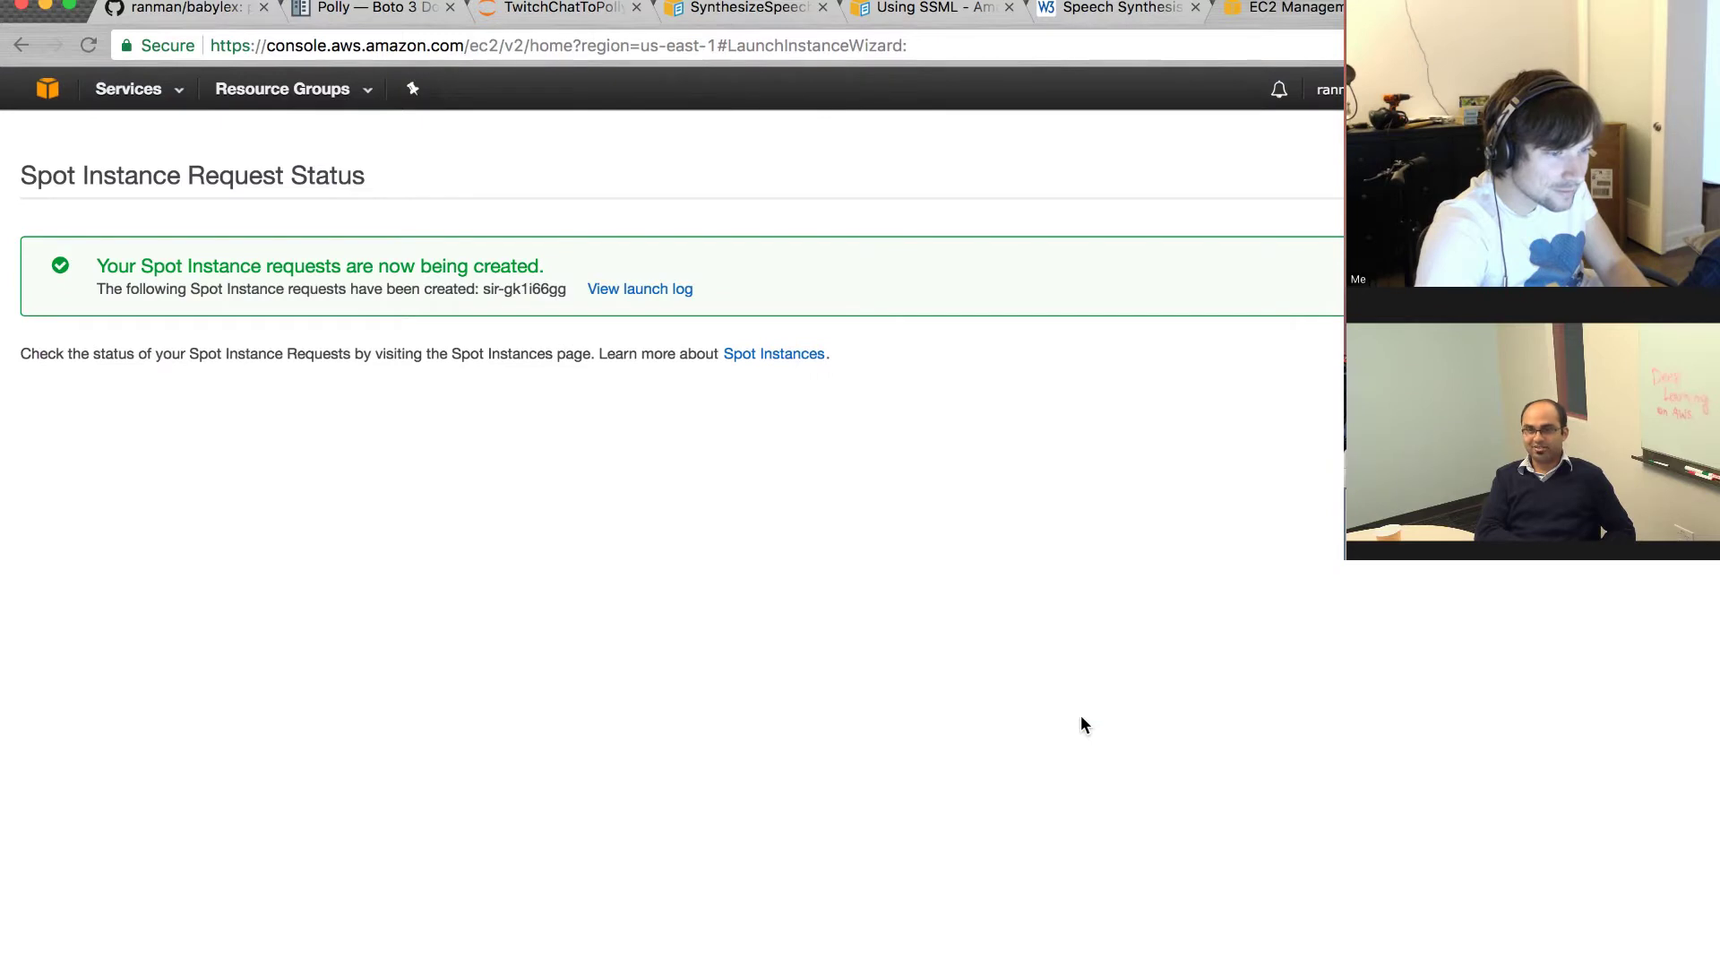
- Open the launch log and Spot Requests list, widening Status to read capacity-not-available
{"action": "left_click", "coordinate": [653, 298]}
{"action": "left_click", "coordinate": [773, 423]}
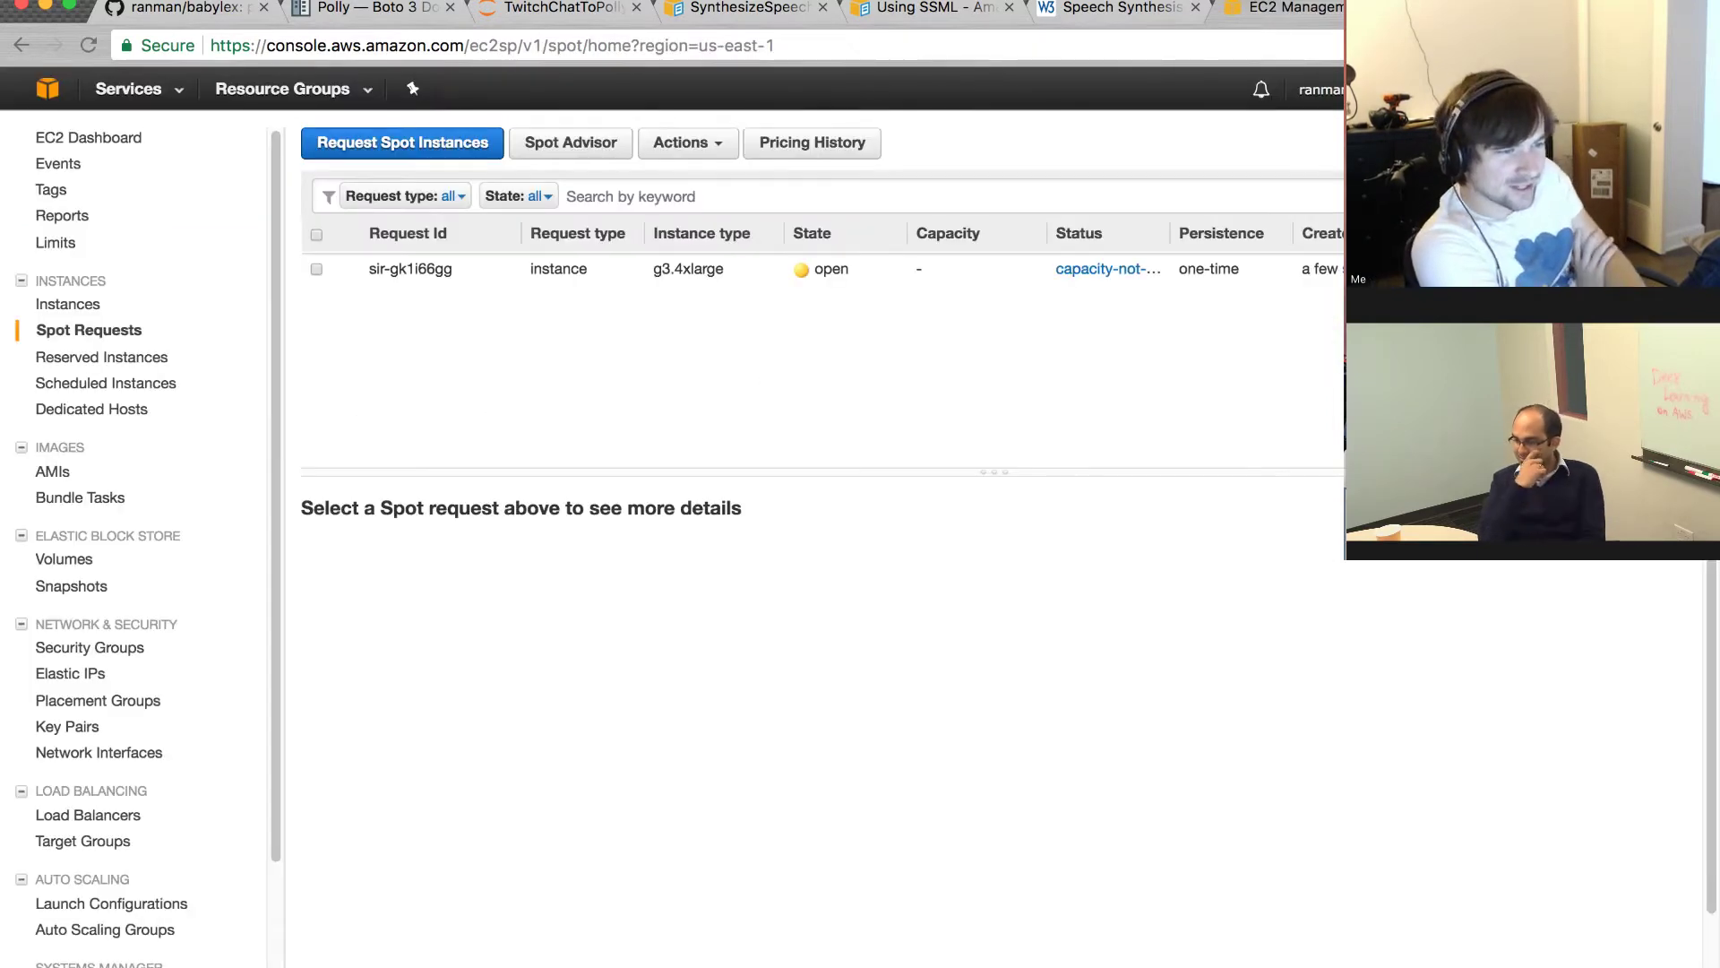
{"action": "left_click", "coordinate": [490, 283]}
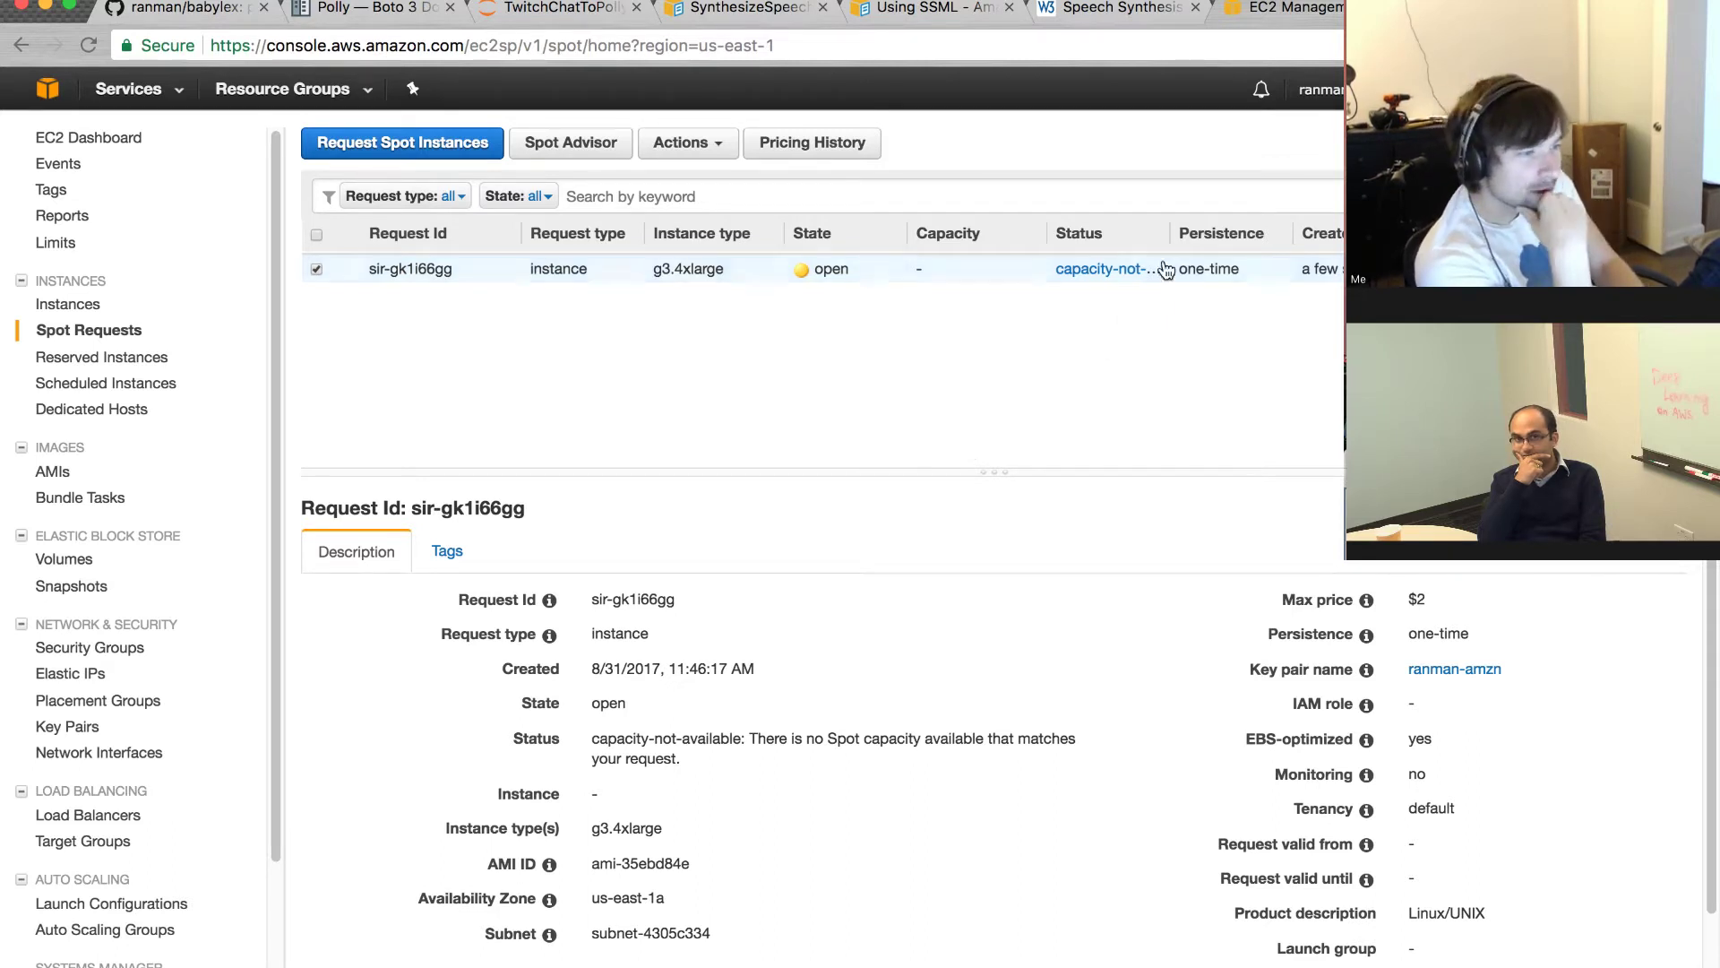
{"action": "left_click_drag", "start_coordinate": [1169, 235], "coordinate": [1258, 235]}
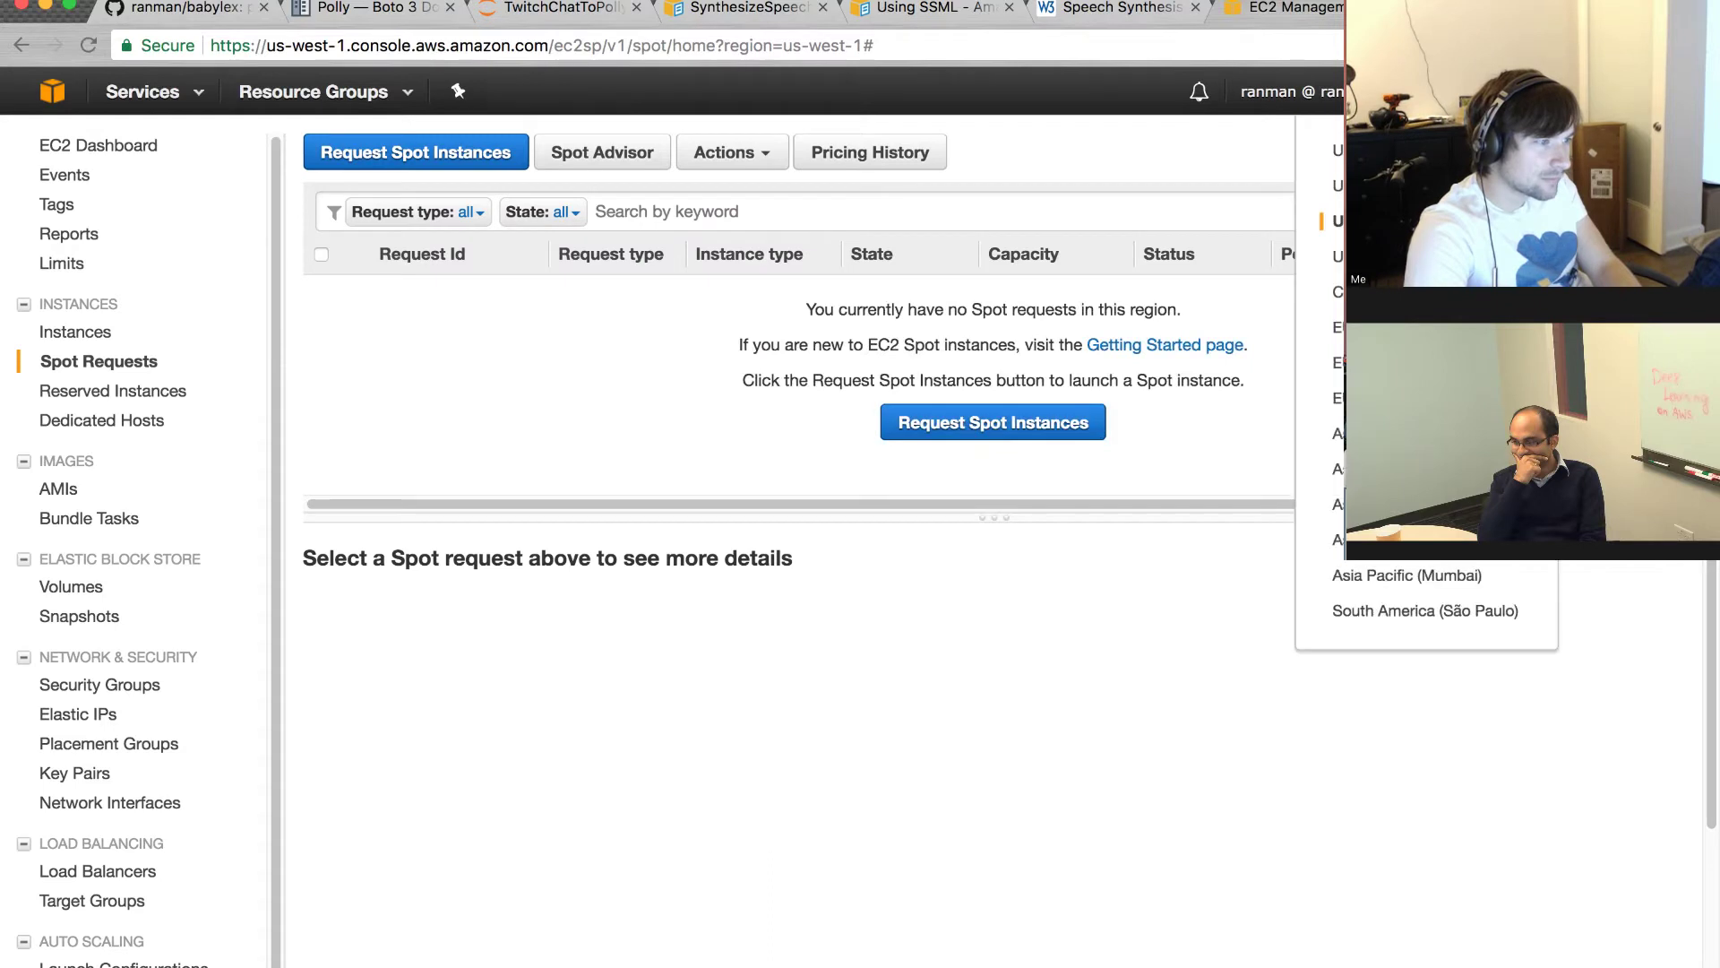
- Switch to US West (Oregon) and terminate the running c4.8xlarge instance via Actions
{"action": "left_click", "coordinate": [1398, 257]}
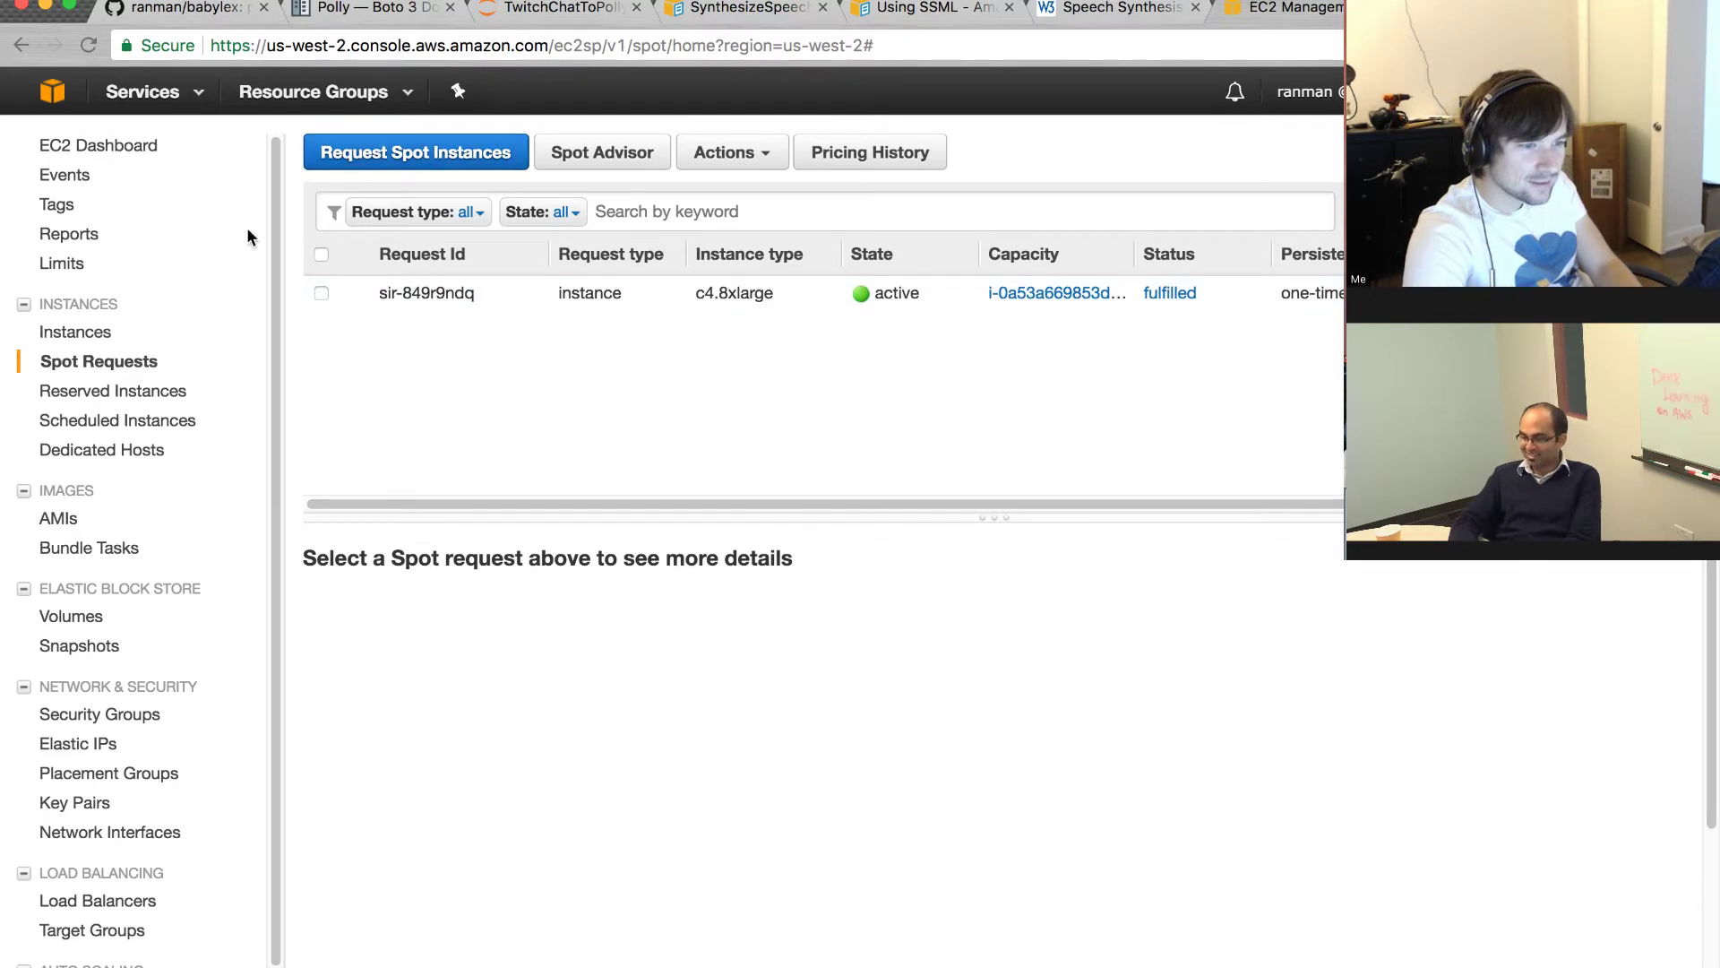
{"action": "left_click", "coordinate": [67, 337]}
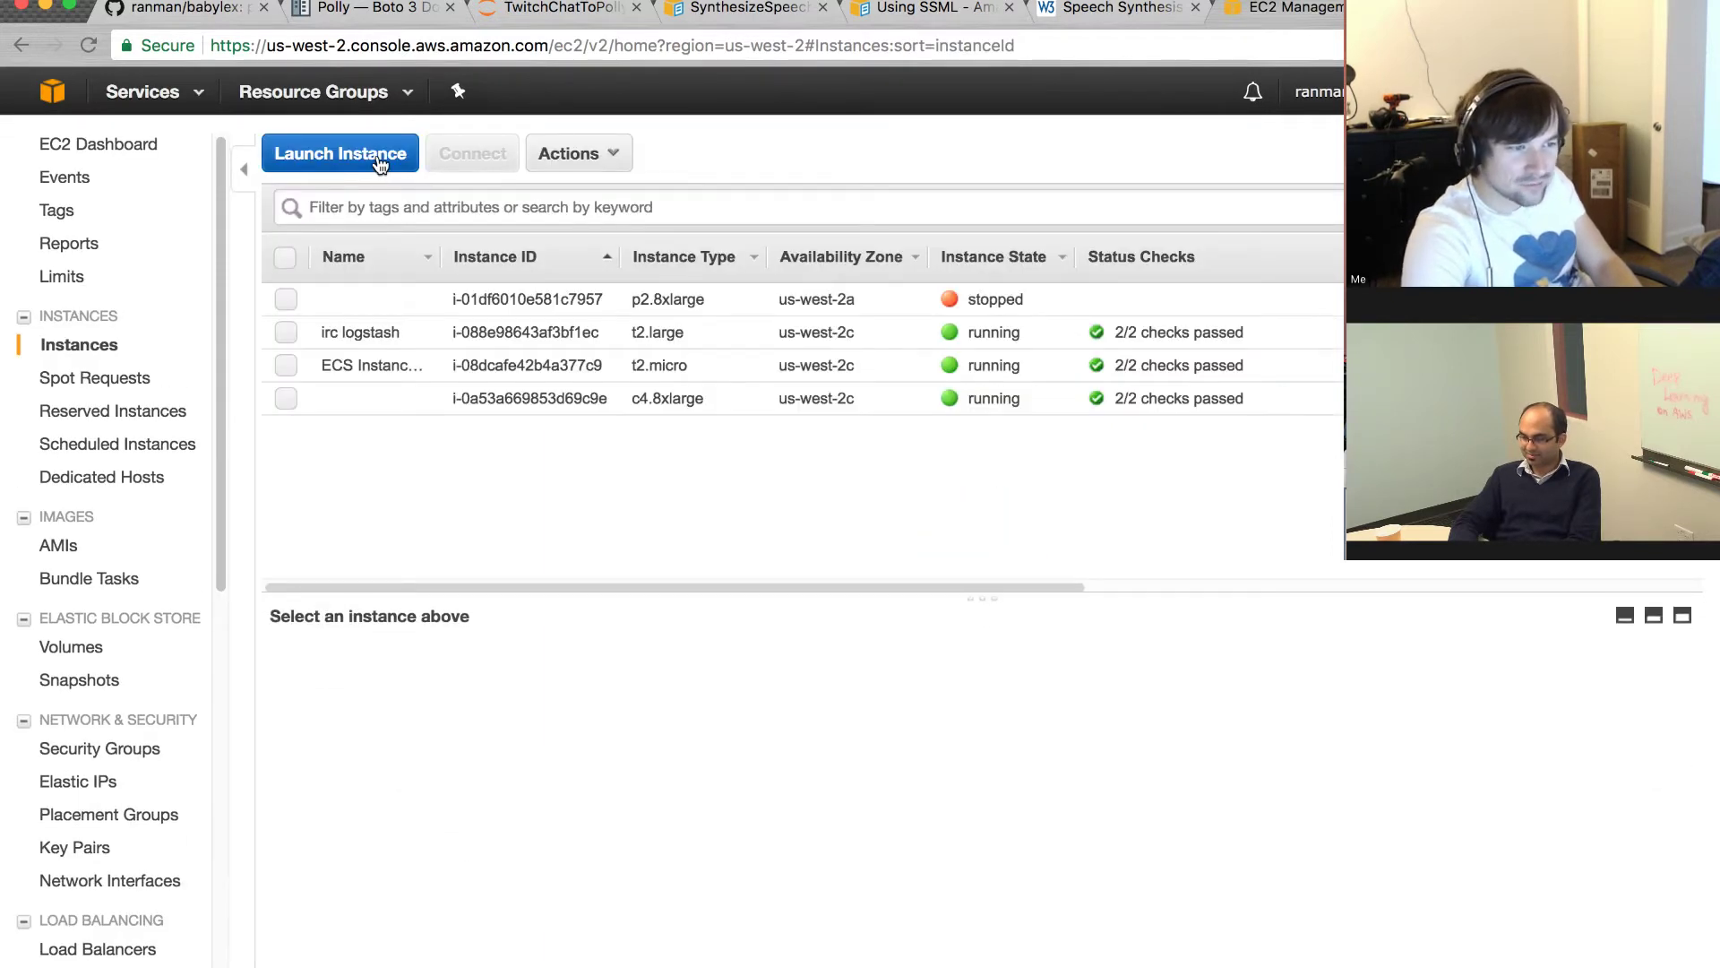
{"action": "left_click", "coordinate": [346, 400]}
{"action": "left_click", "coordinate": [578, 153]}
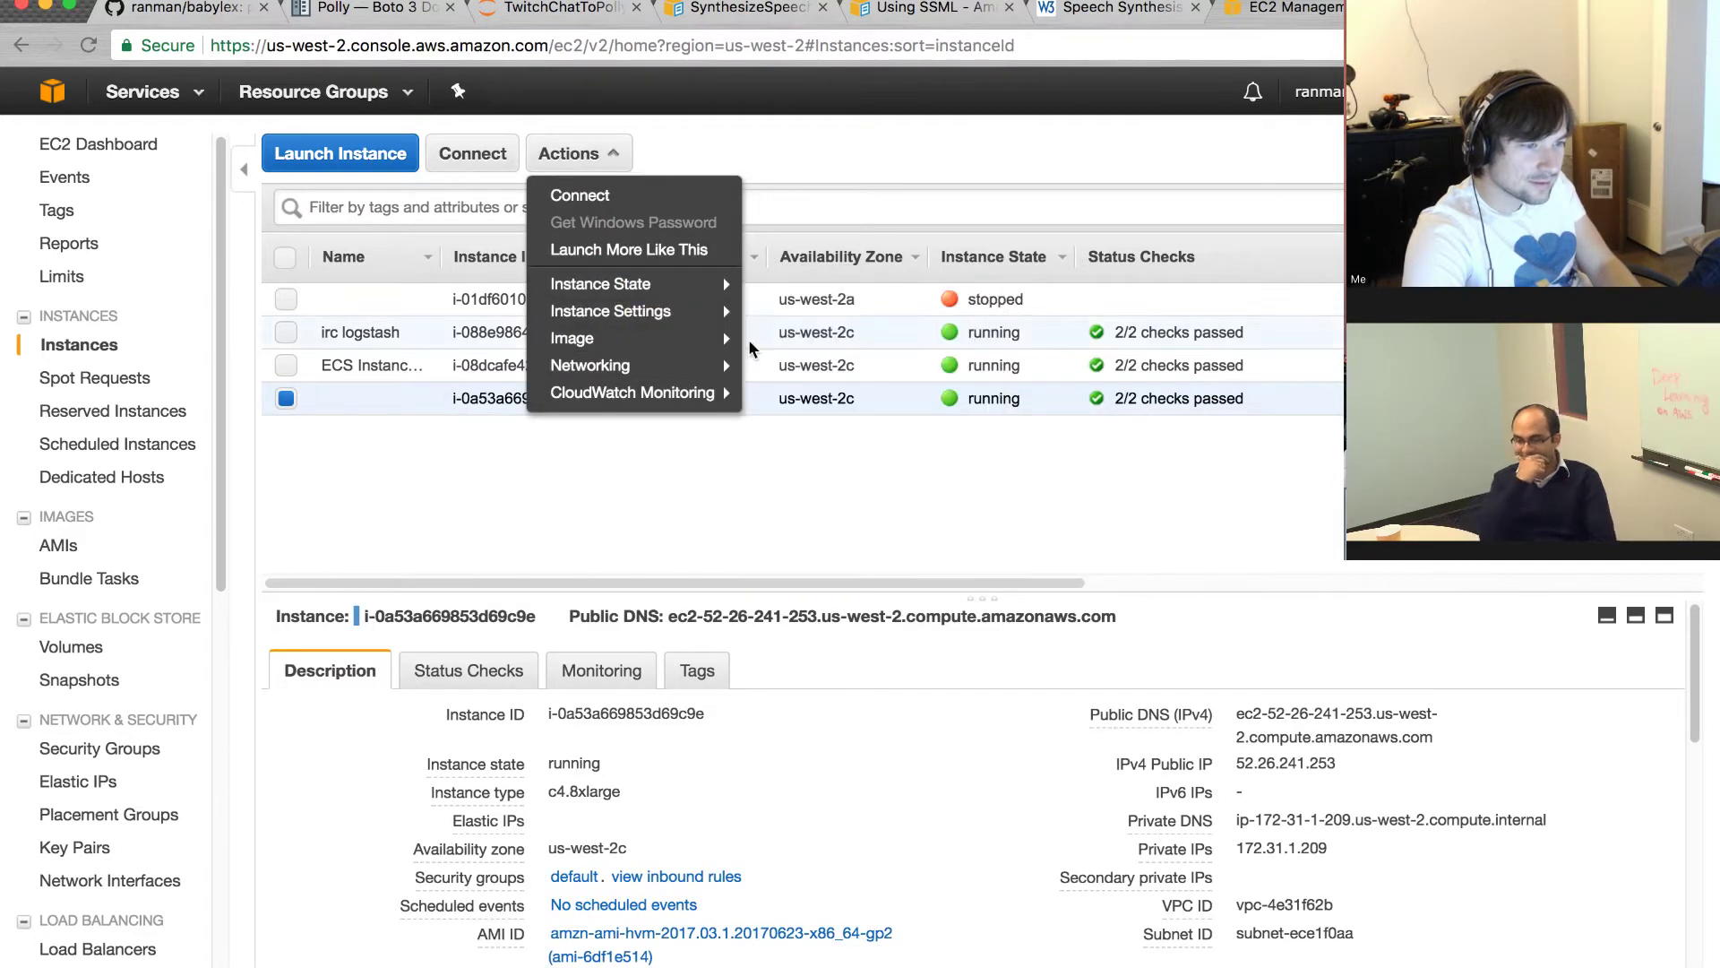
{"action": "mouse_move", "coordinate": [708, 285]}
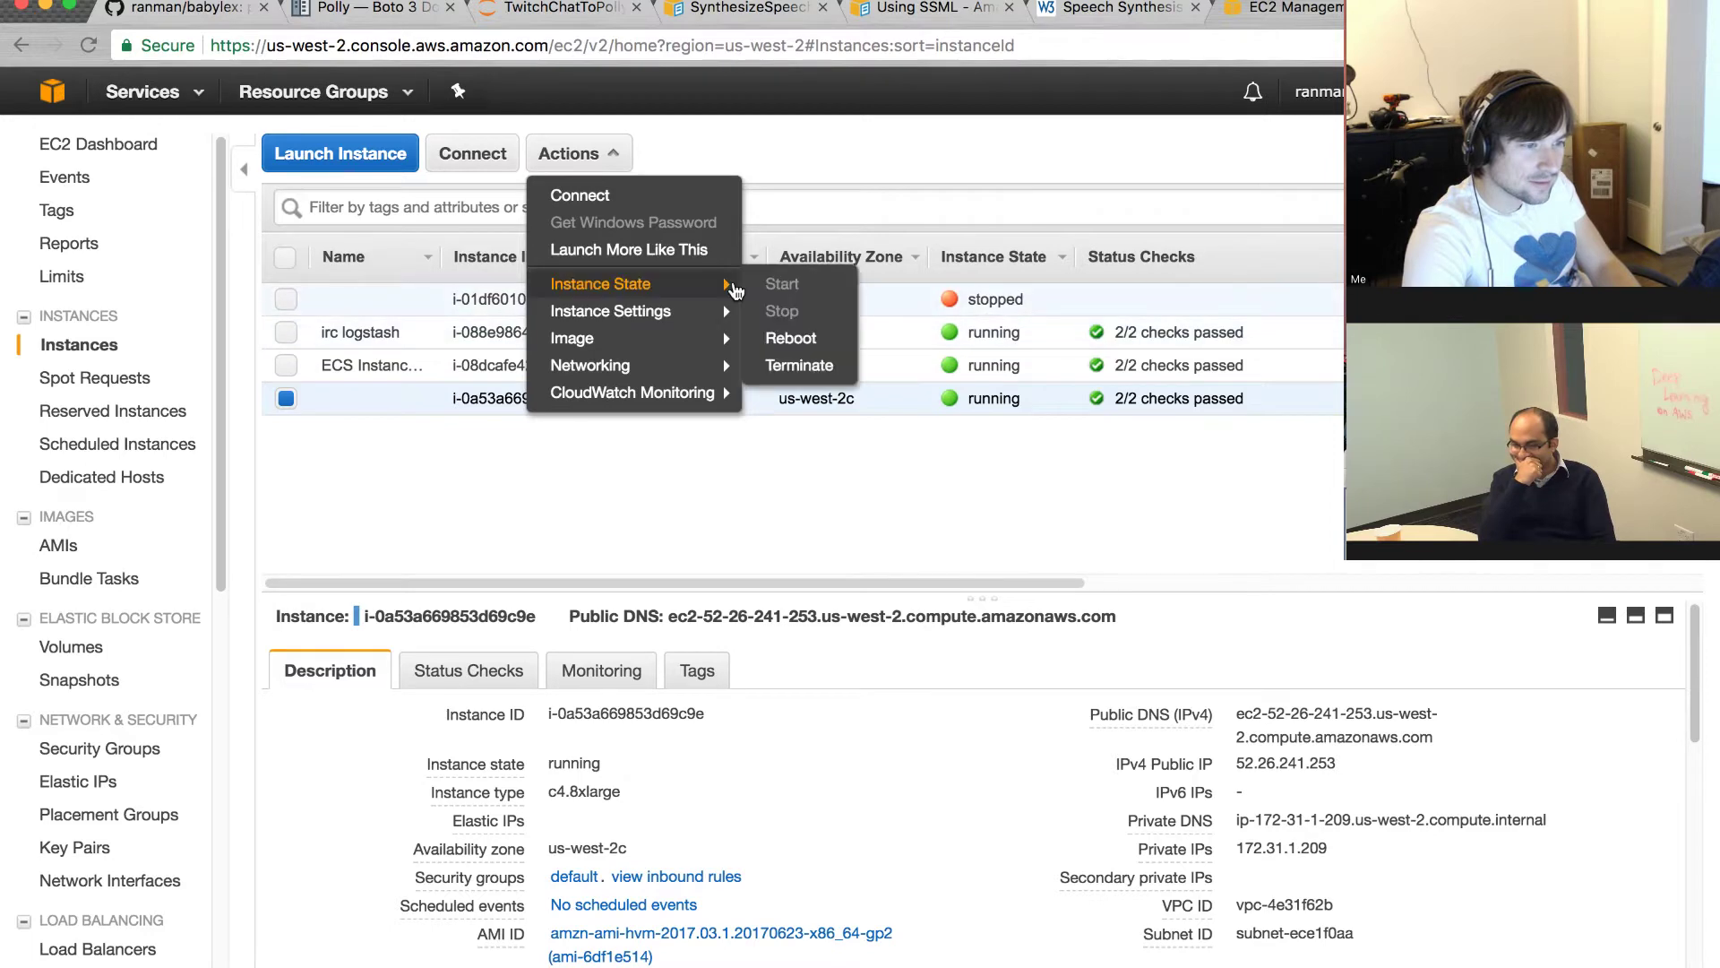
{"action": "left_click", "coordinate": [800, 374]}
{"action": "left_click", "coordinate": [1205, 708]}
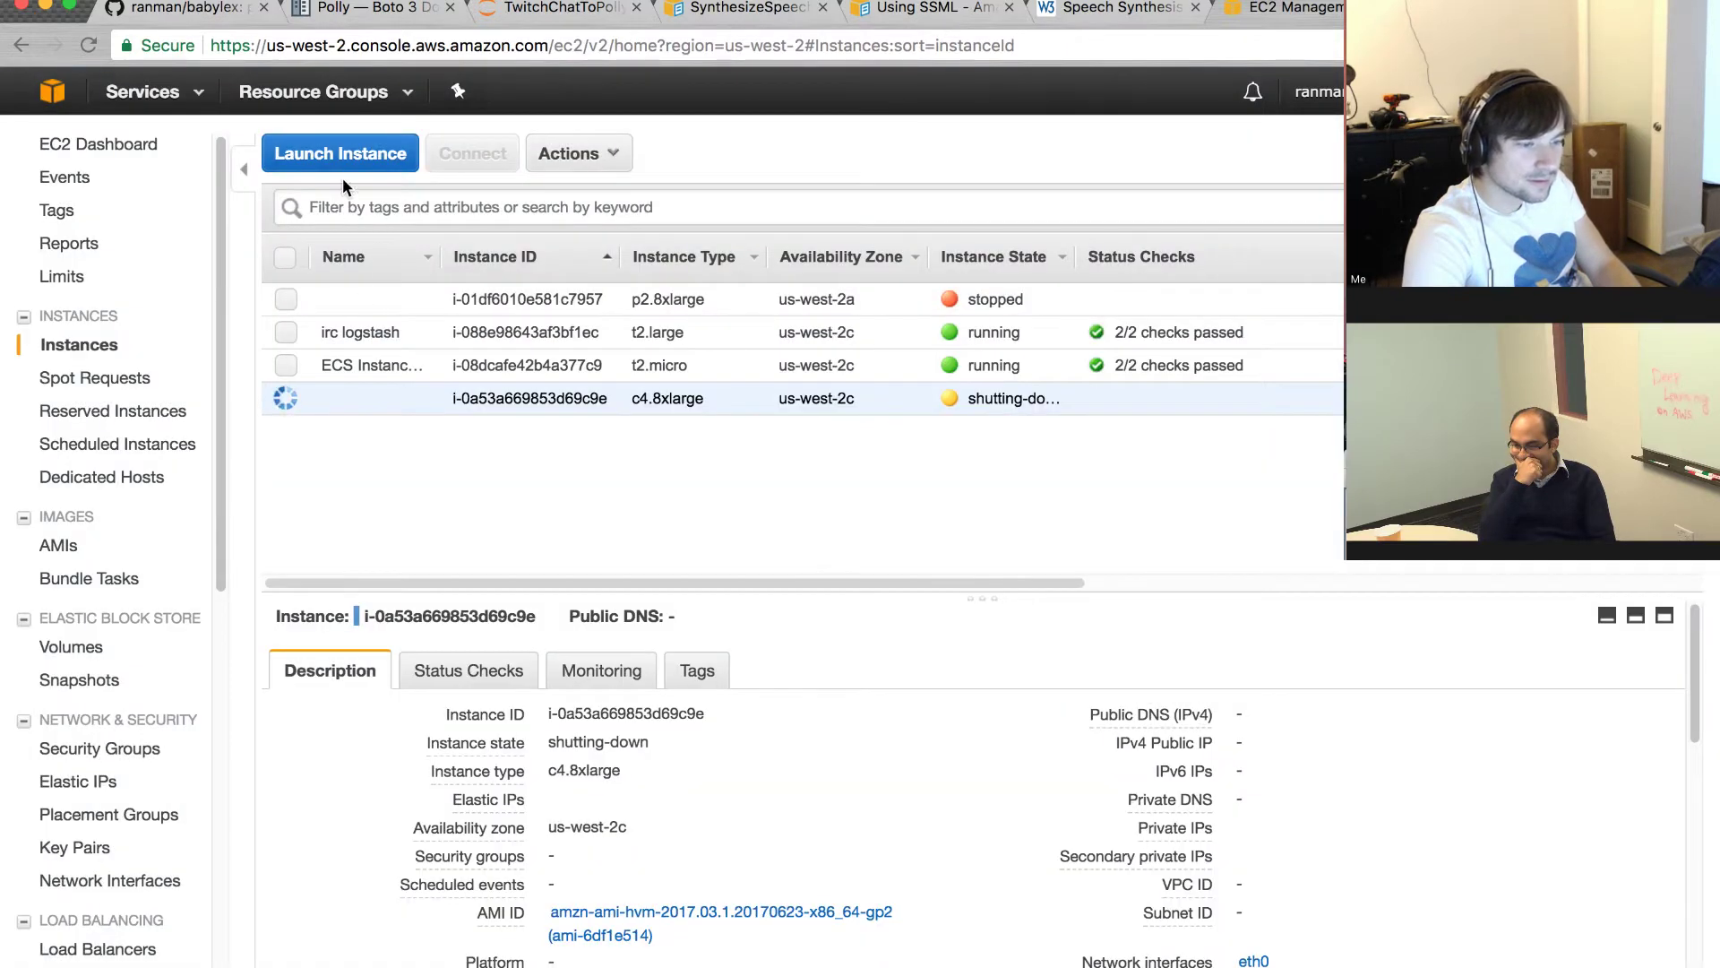
- Start a new launch using the Deep Learning AMI Ubuntu image
{"action": "left_click", "coordinate": [348, 160]}
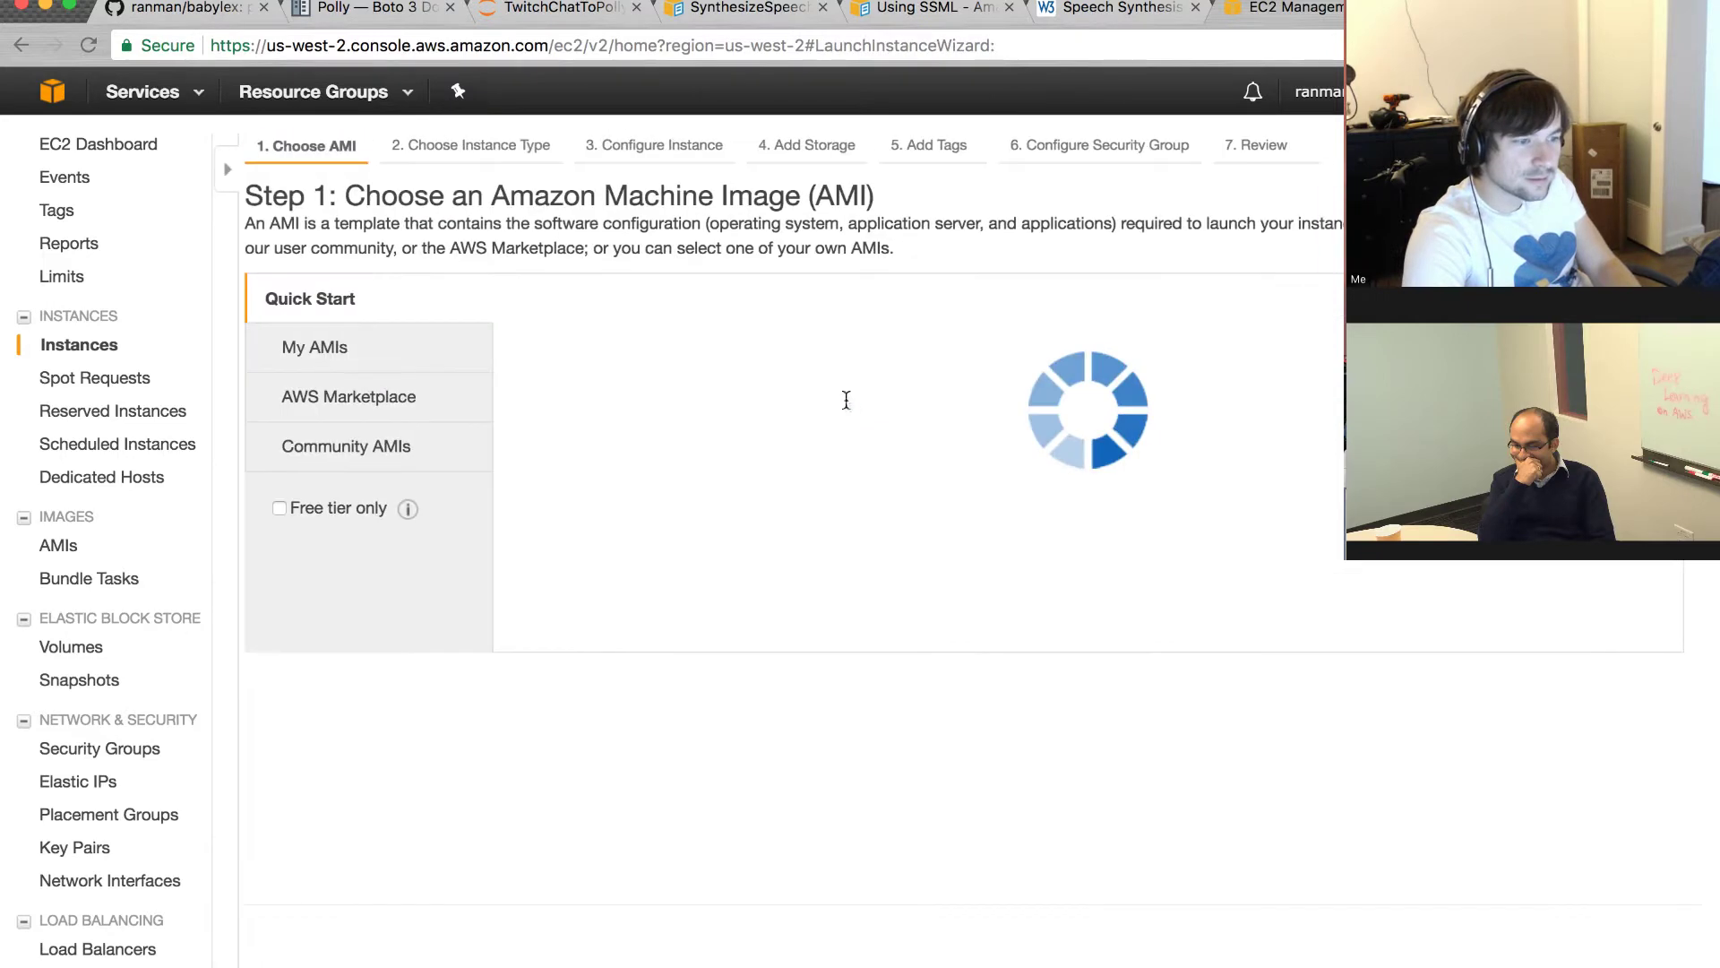
{"action": "scroll", "coordinate": [1134, 512], "scroll_direction": "down", "scroll_amount": 3}
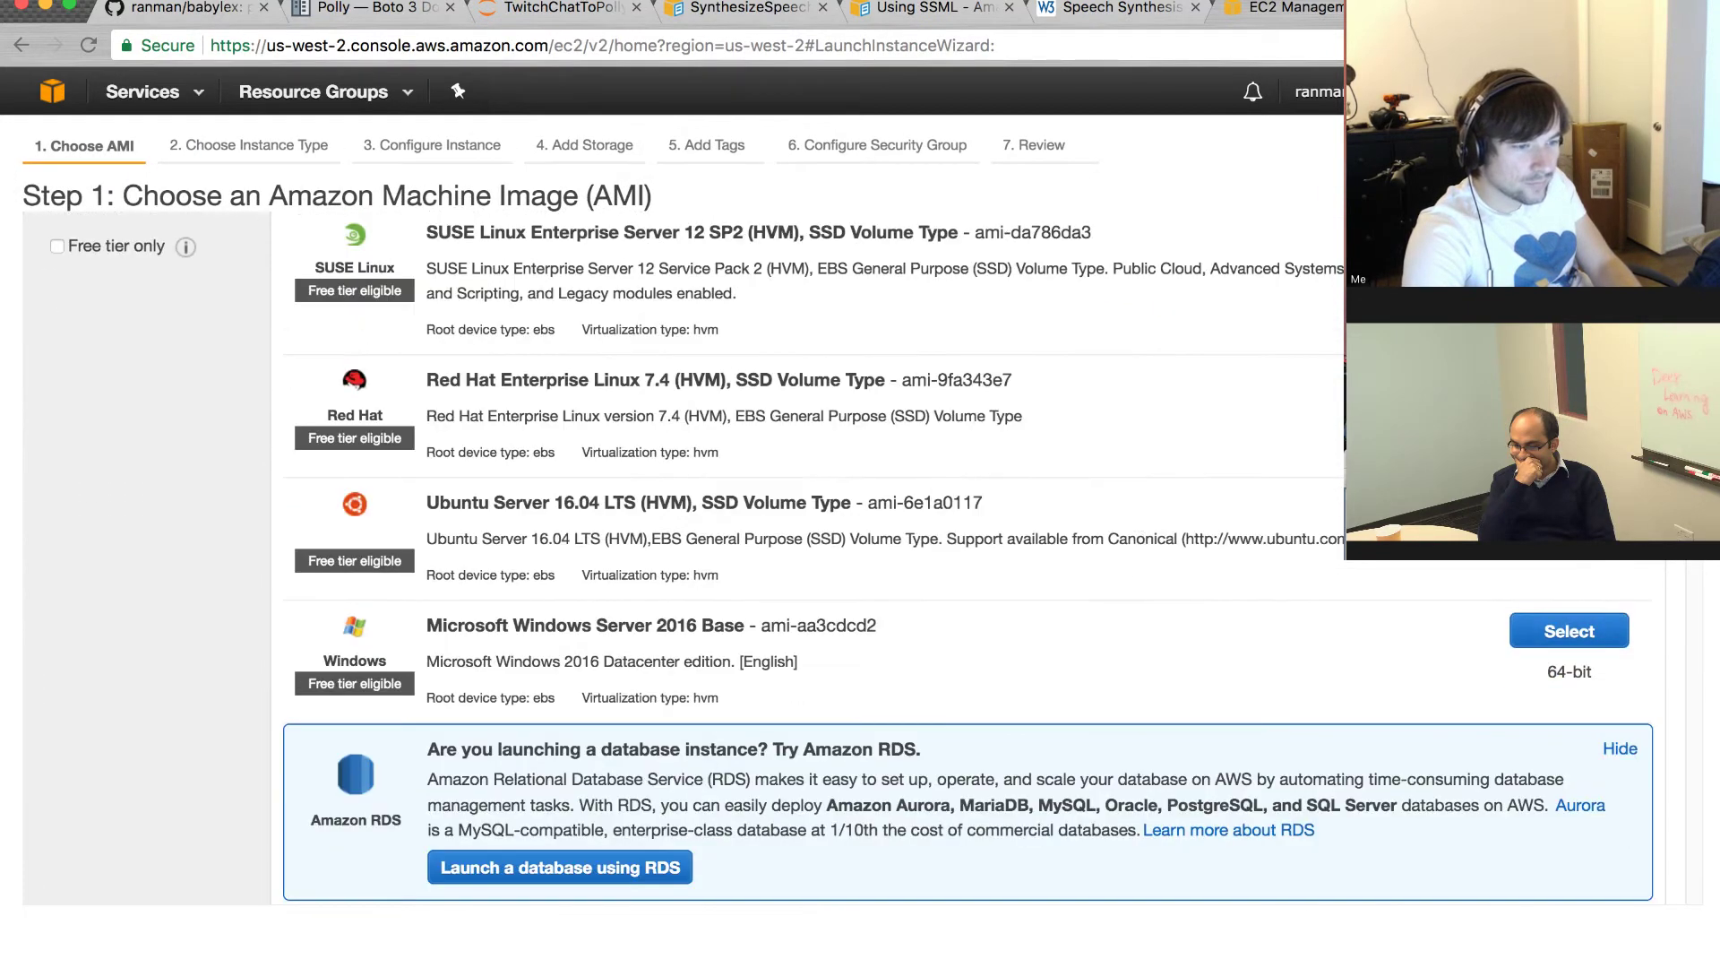
{"action": "scroll", "coordinate": [1412, 683], "scroll_direction": "down", "scroll_amount": 3}
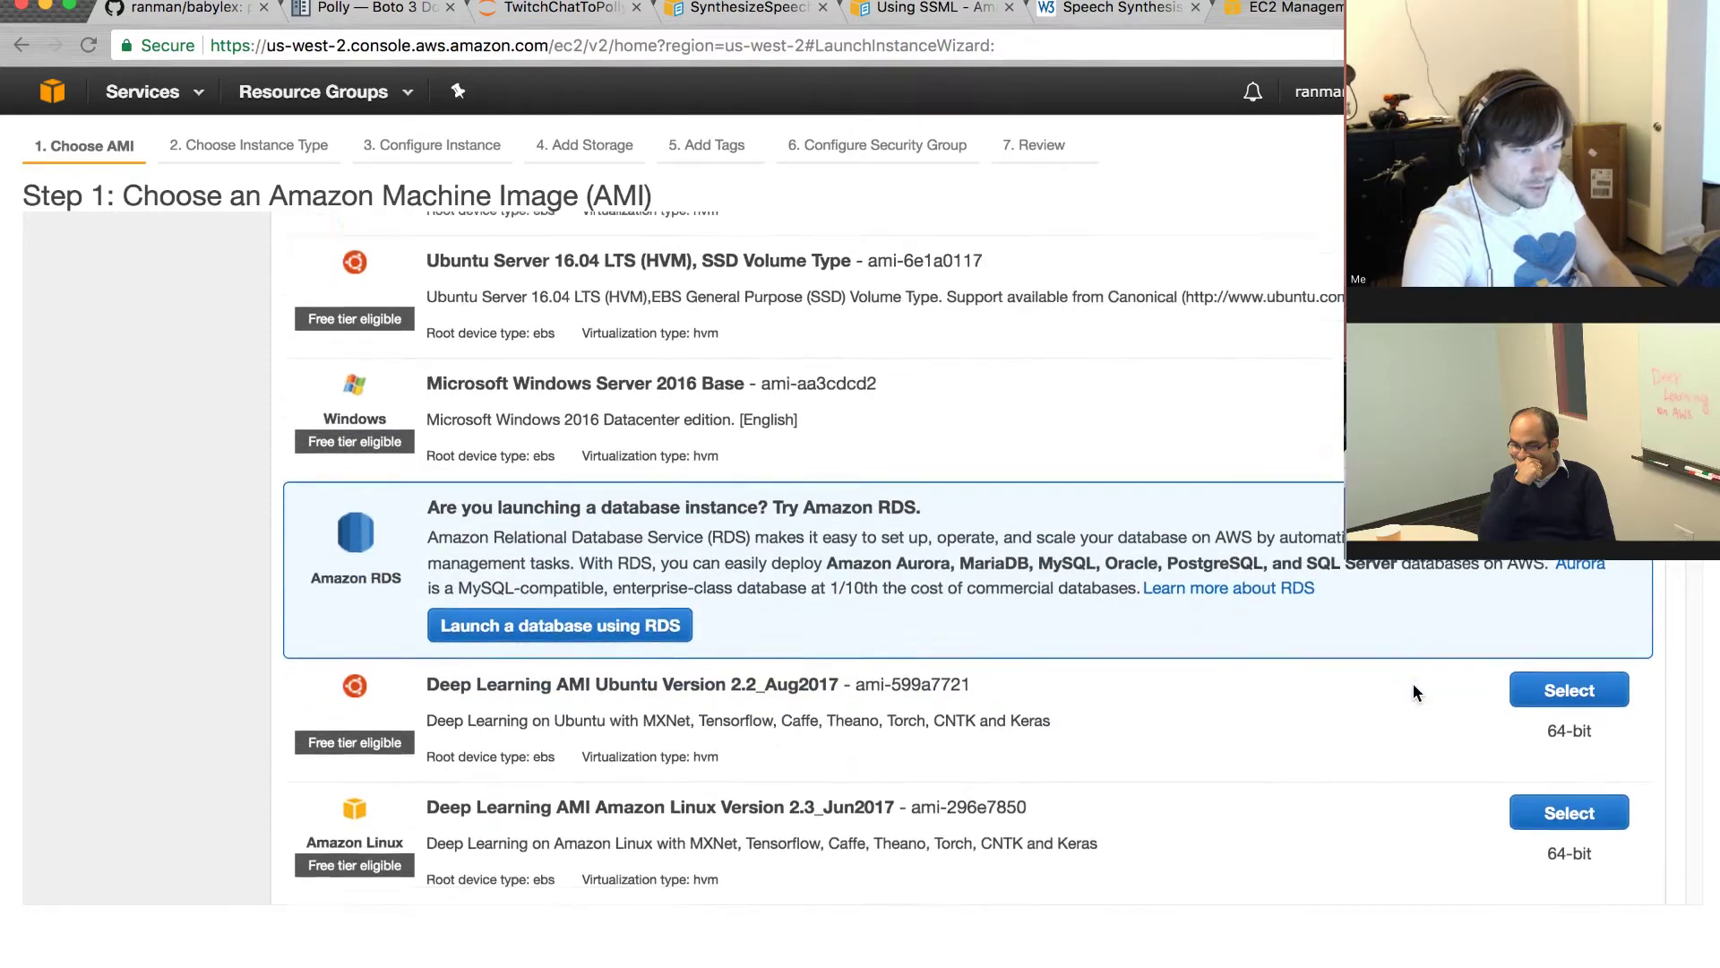
{"action": "left_click", "coordinate": [1581, 656]}
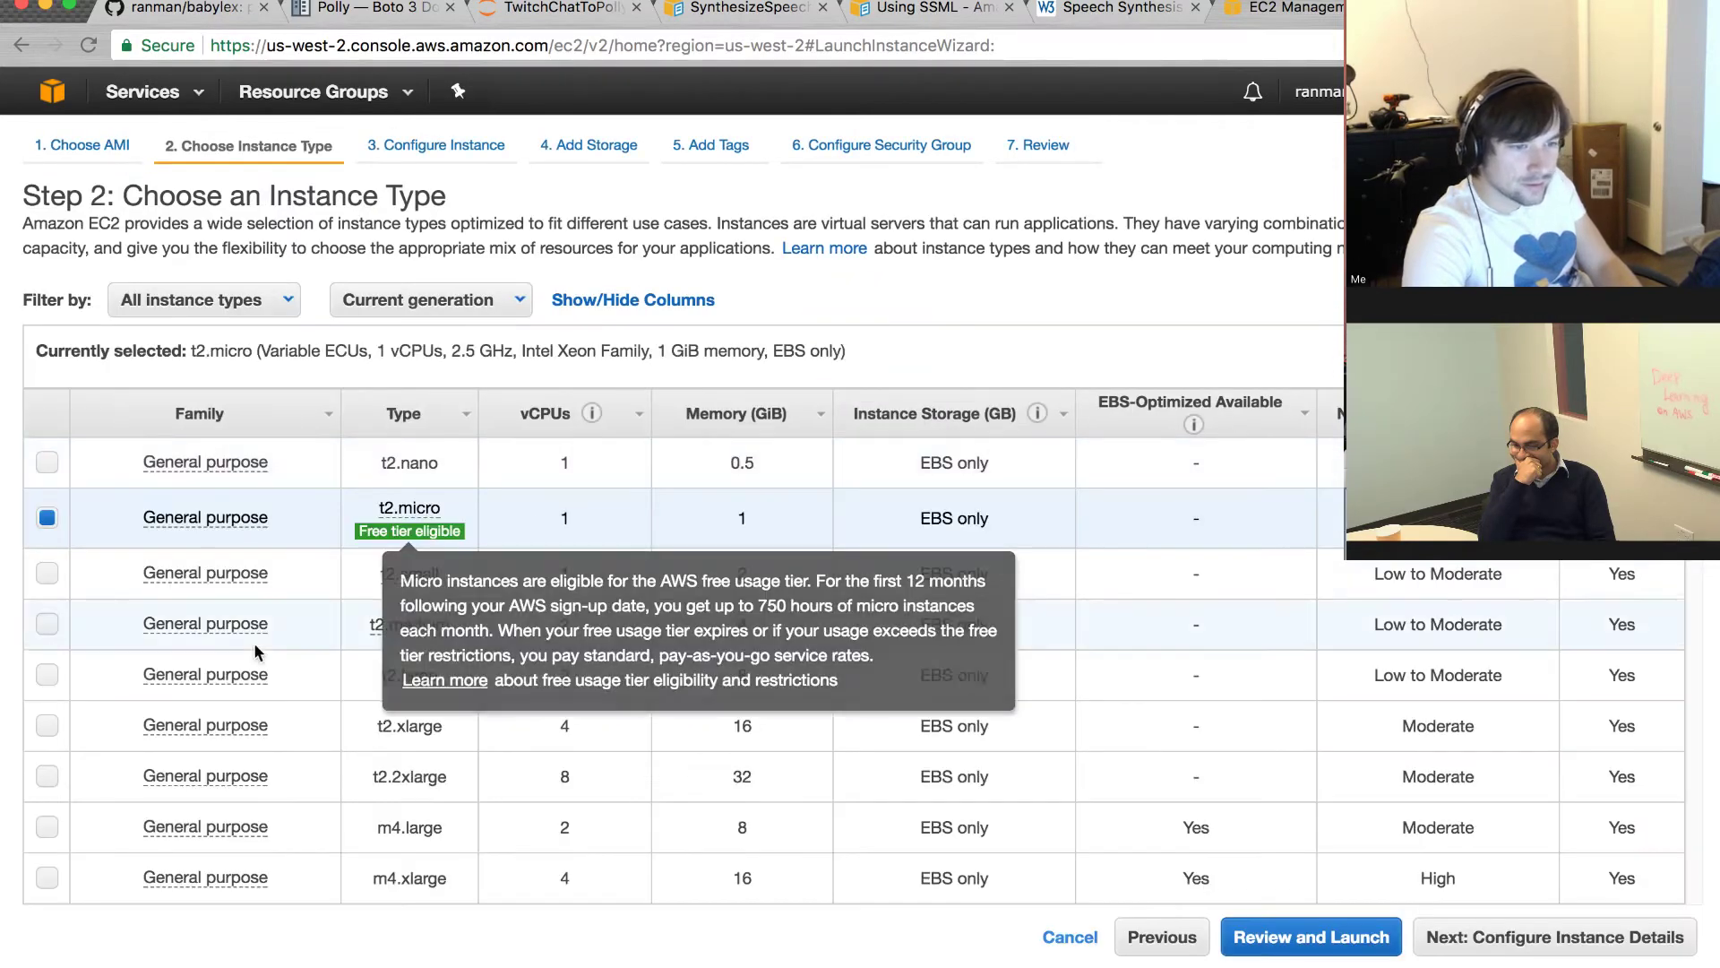
- Choose the g3.4xlarge GPU instance type and continue to instance details
{"action": "scroll", "coordinate": [254, 642], "scroll_direction": "down", "scroll_amount": 6}
{"action": "scroll", "coordinate": [255, 642], "scroll_direction": "down", "scroll_amount": 10}
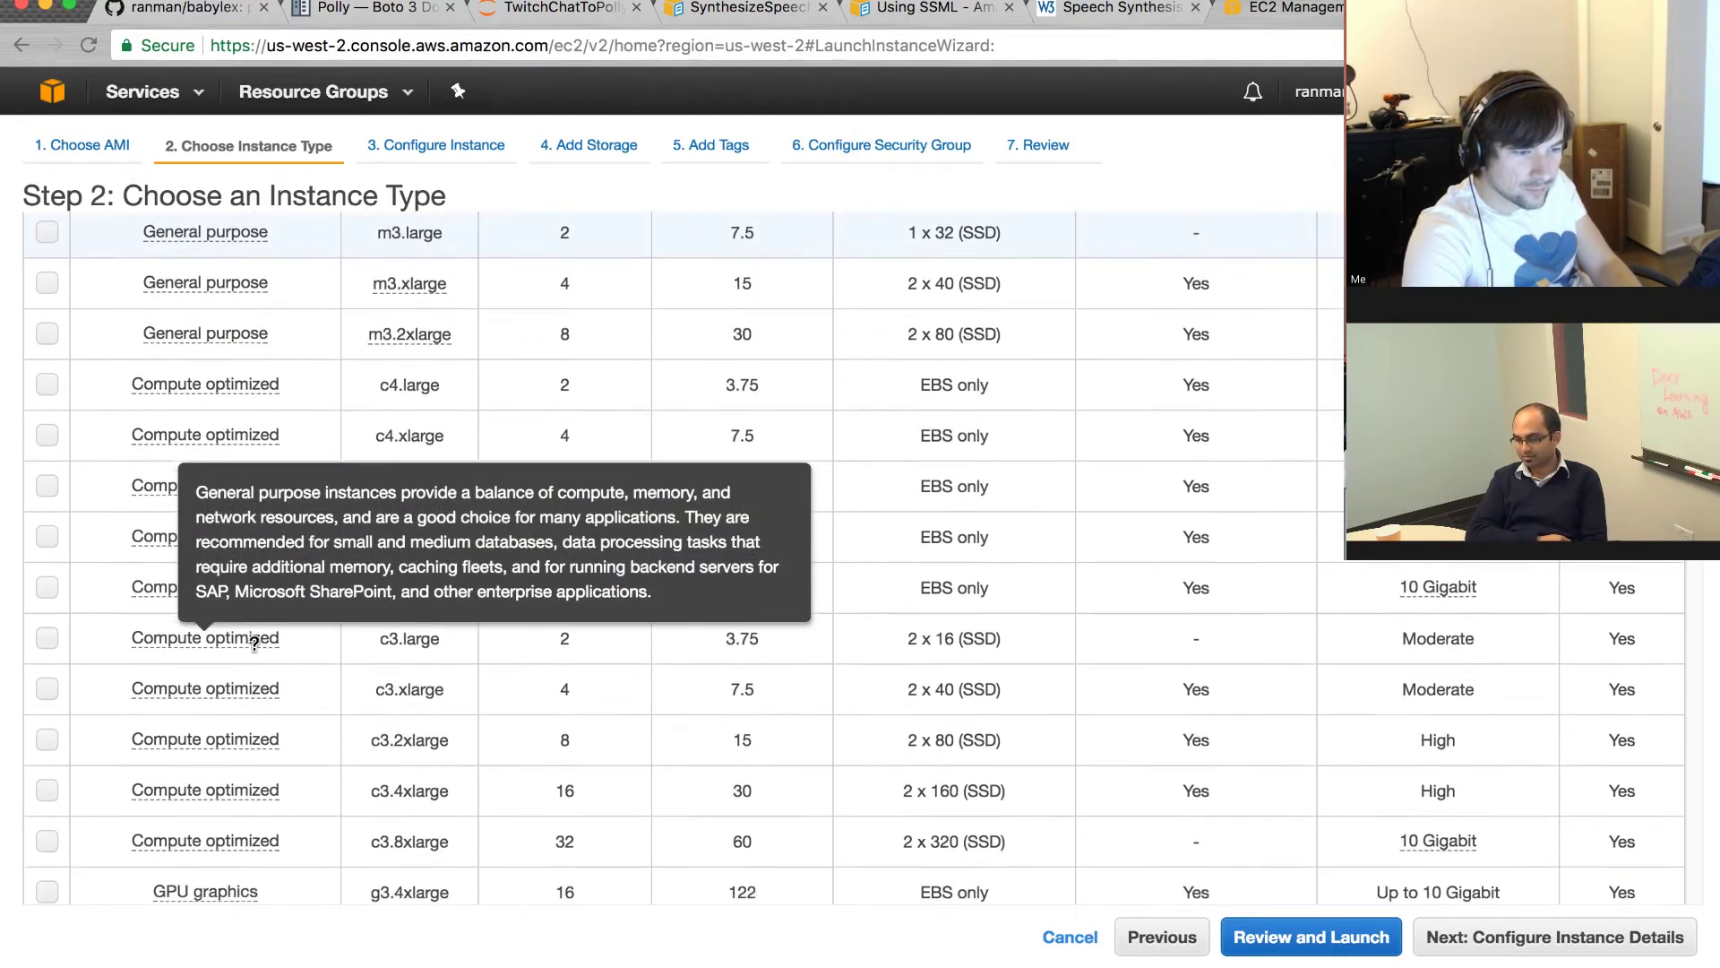
{"action": "scroll", "coordinate": [262, 519], "scroll_direction": "up", "scroll_amount": 1}
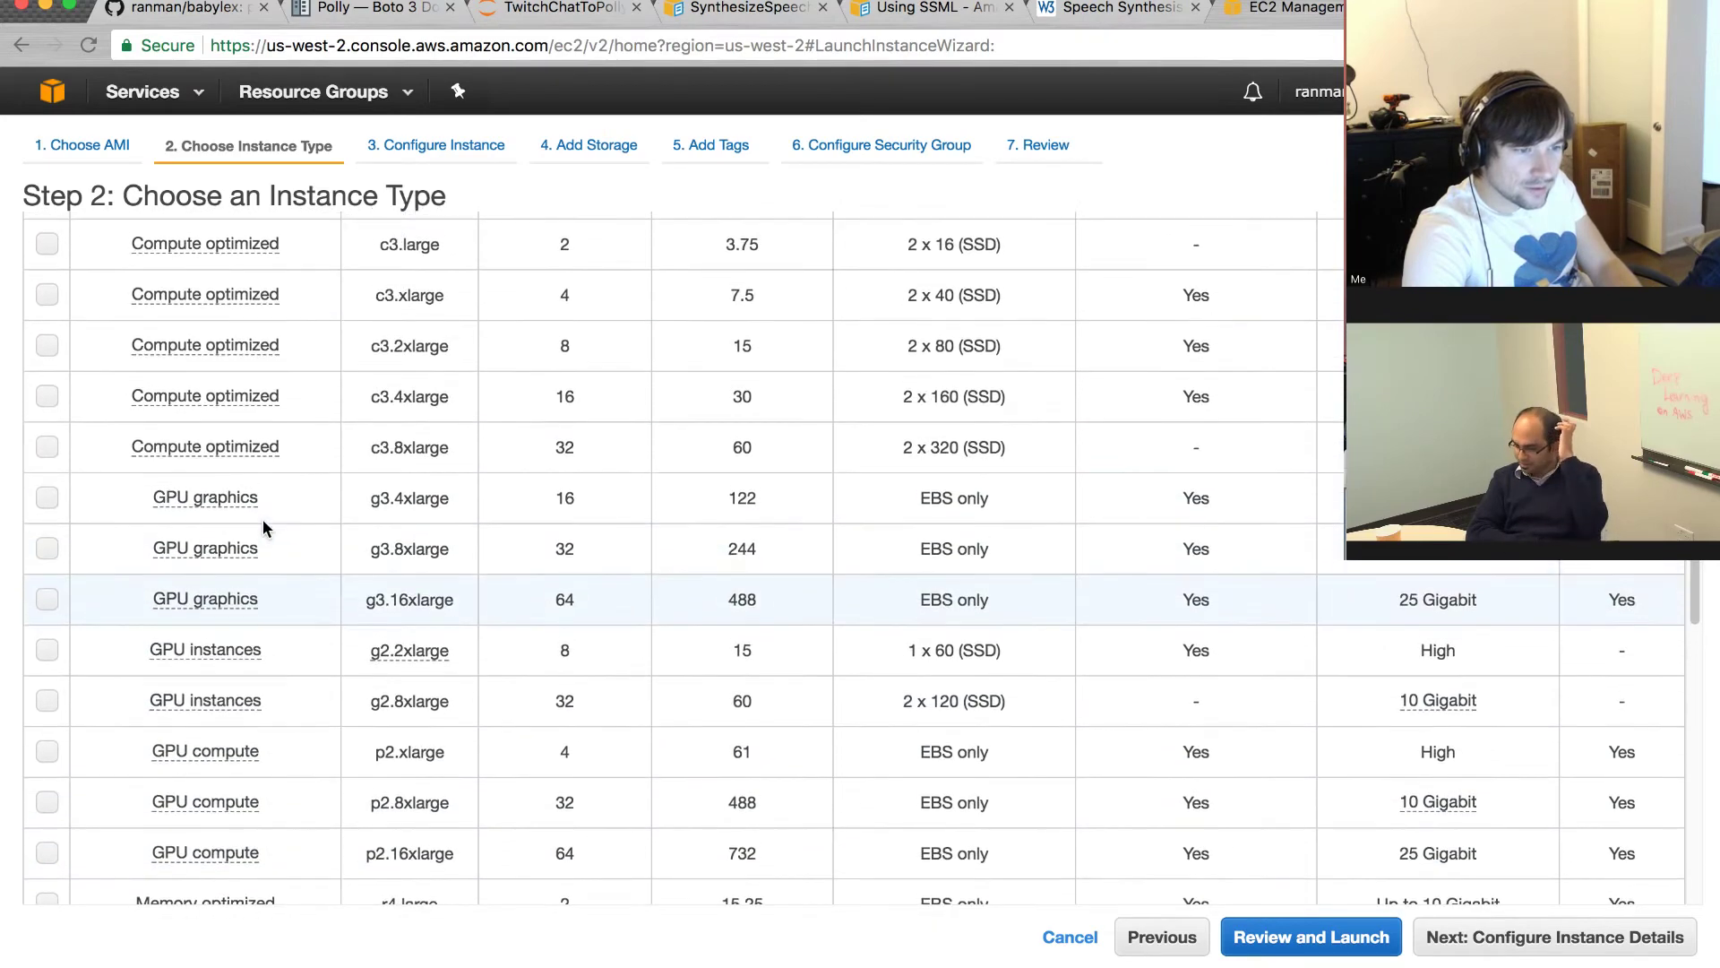
{"action": "left_click", "coordinate": [292, 505]}
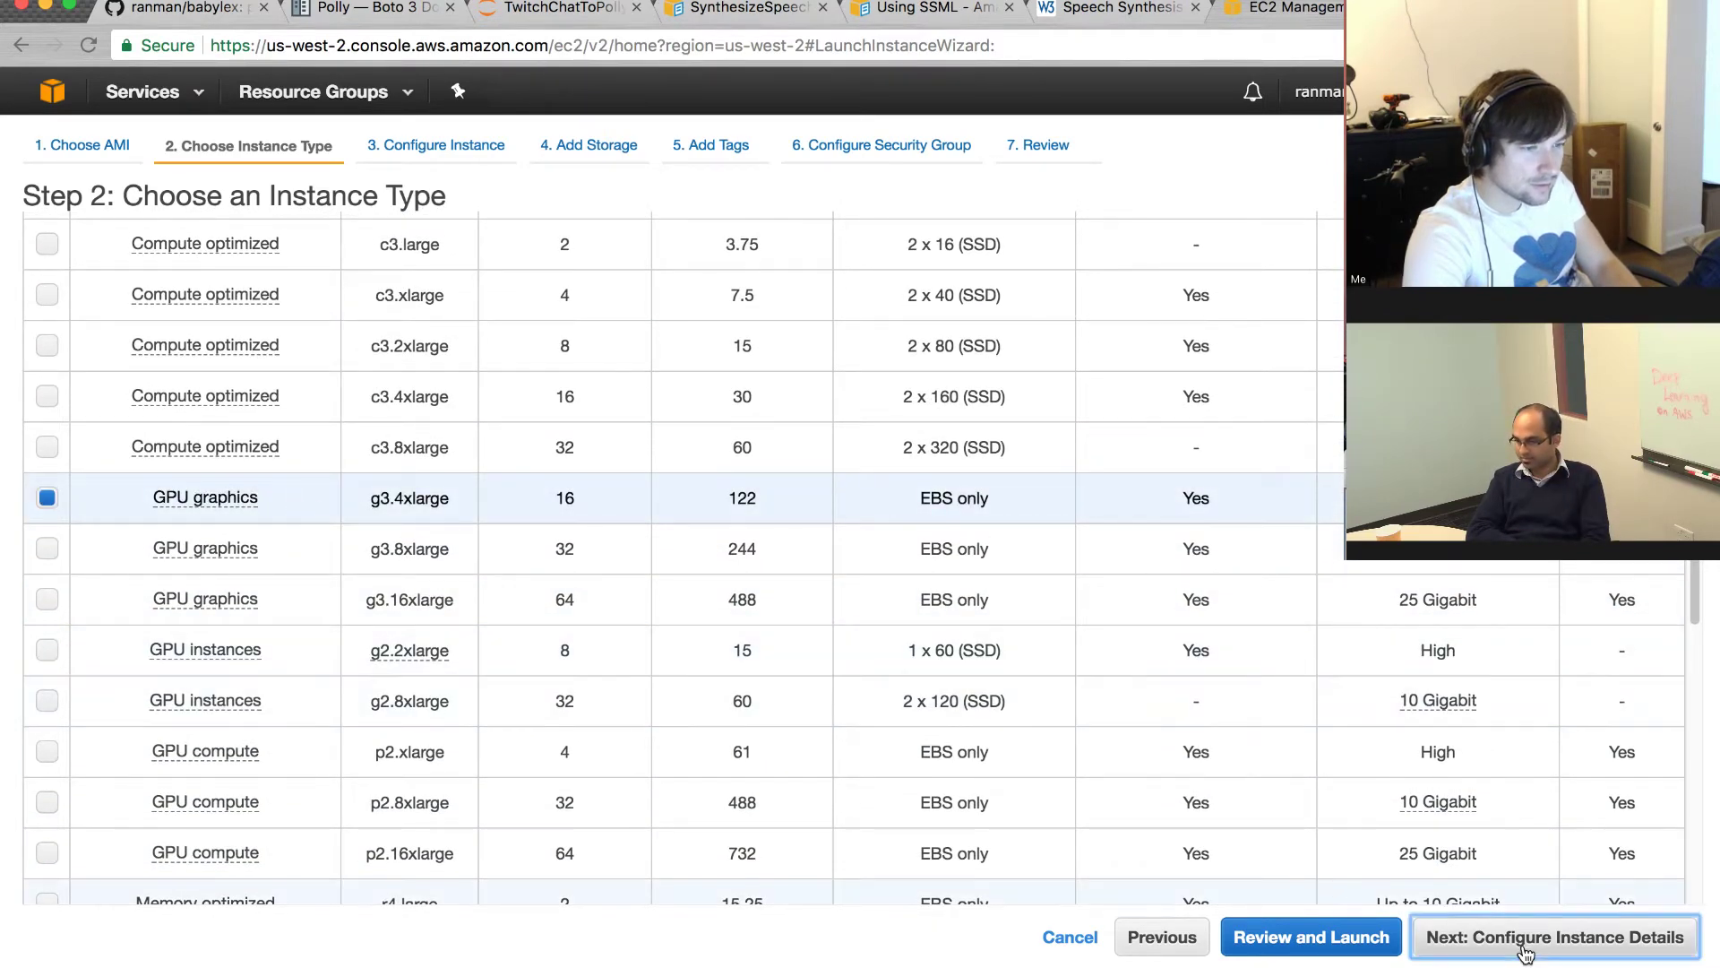
{"action": "left_click", "coordinate": [1463, 937]}
- Set the root volume size to 500 GiB
{"action": "scroll", "coordinate": [1351, 750], "scroll_direction": "down", "scroll_amount": 1}
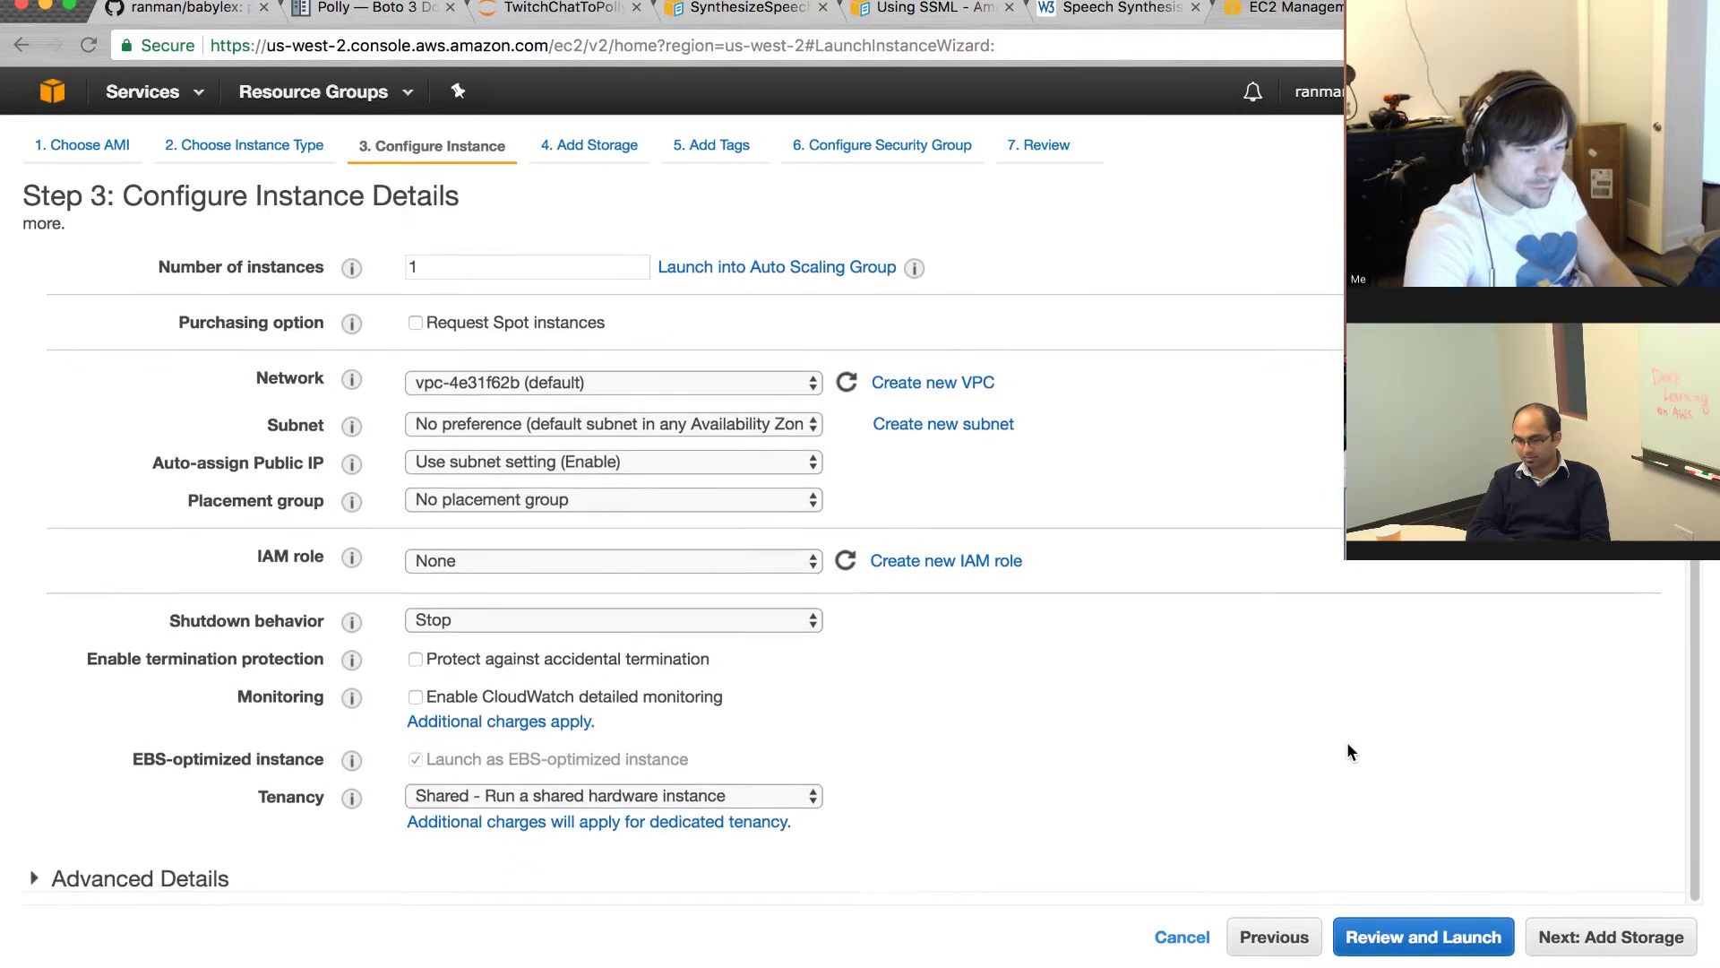
{"action": "left_click", "coordinate": [1626, 934]}
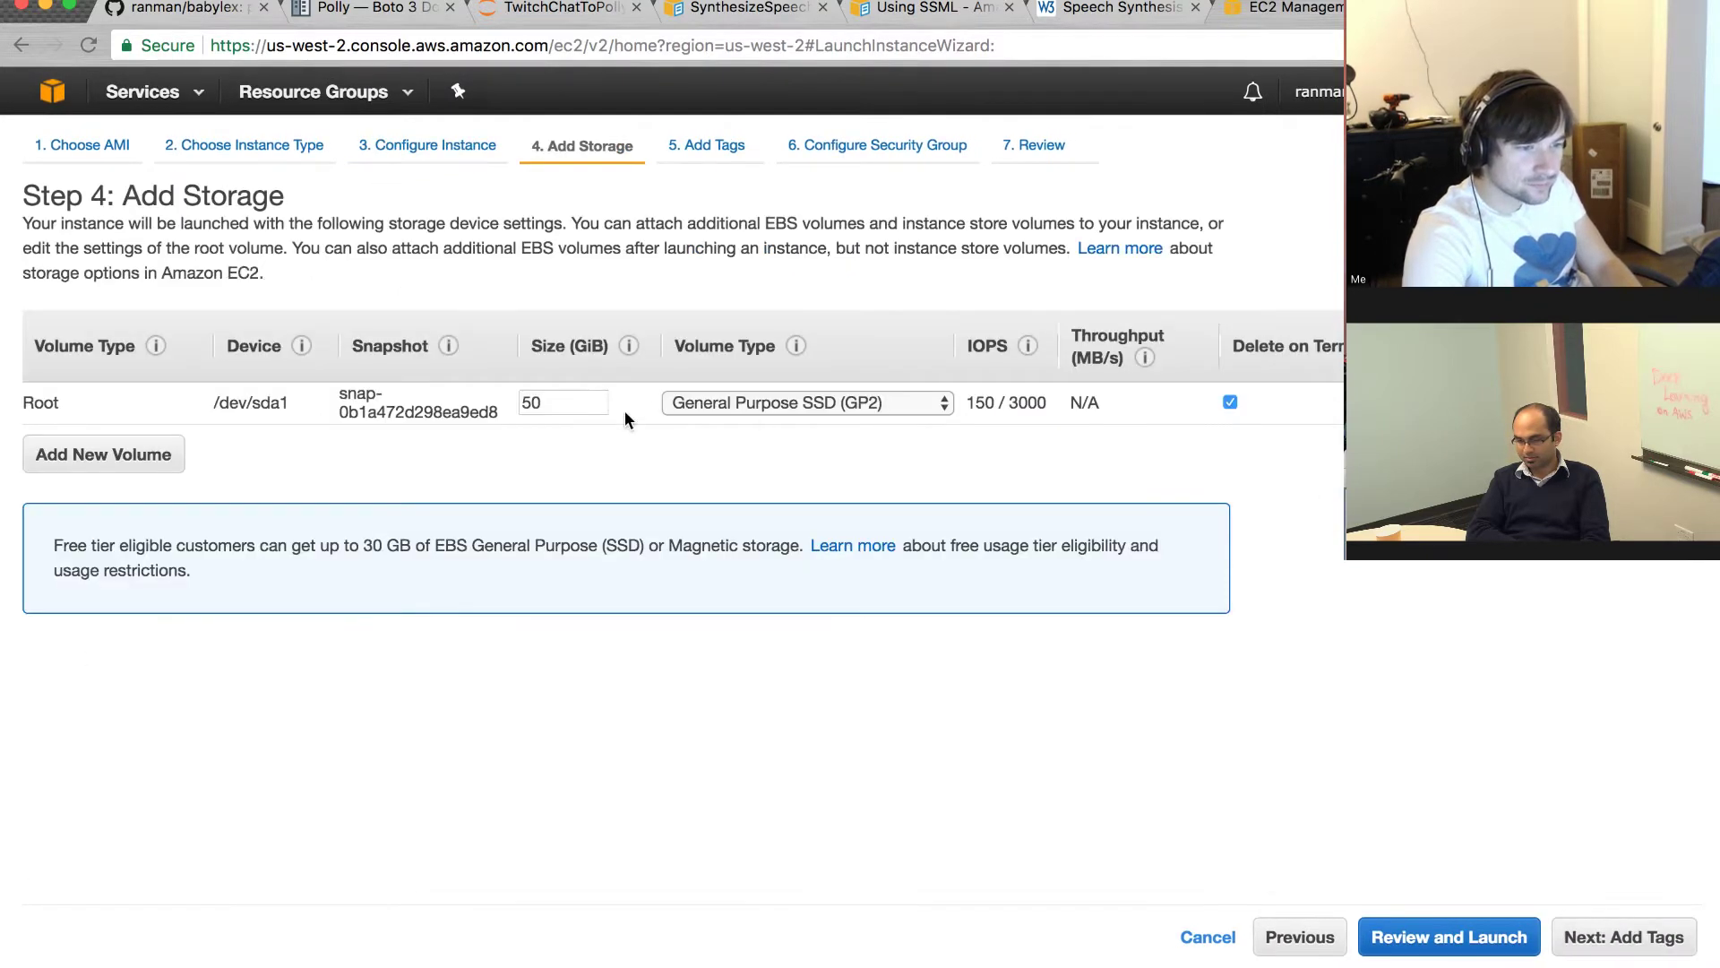
{"action": "double_click", "coordinate": [562, 403]}
{"action": "type", "text": "500"}
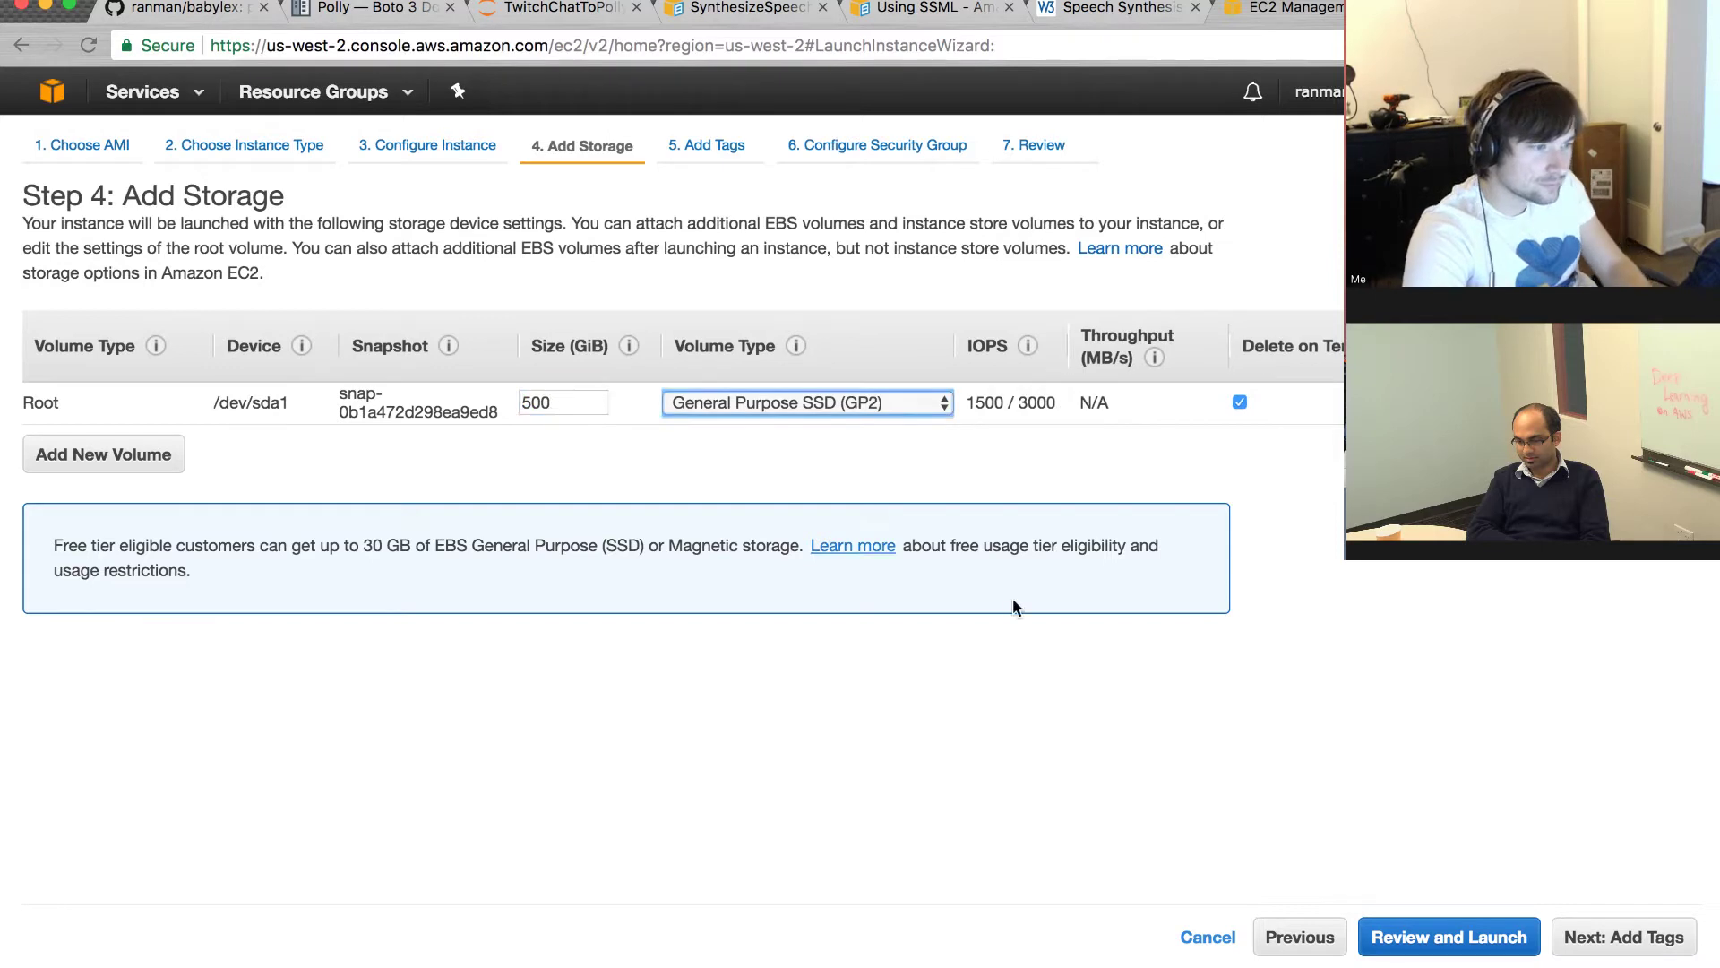
- Tag the instance Name = Skynet-west
{"action": "left_click", "coordinate": [1594, 928]}
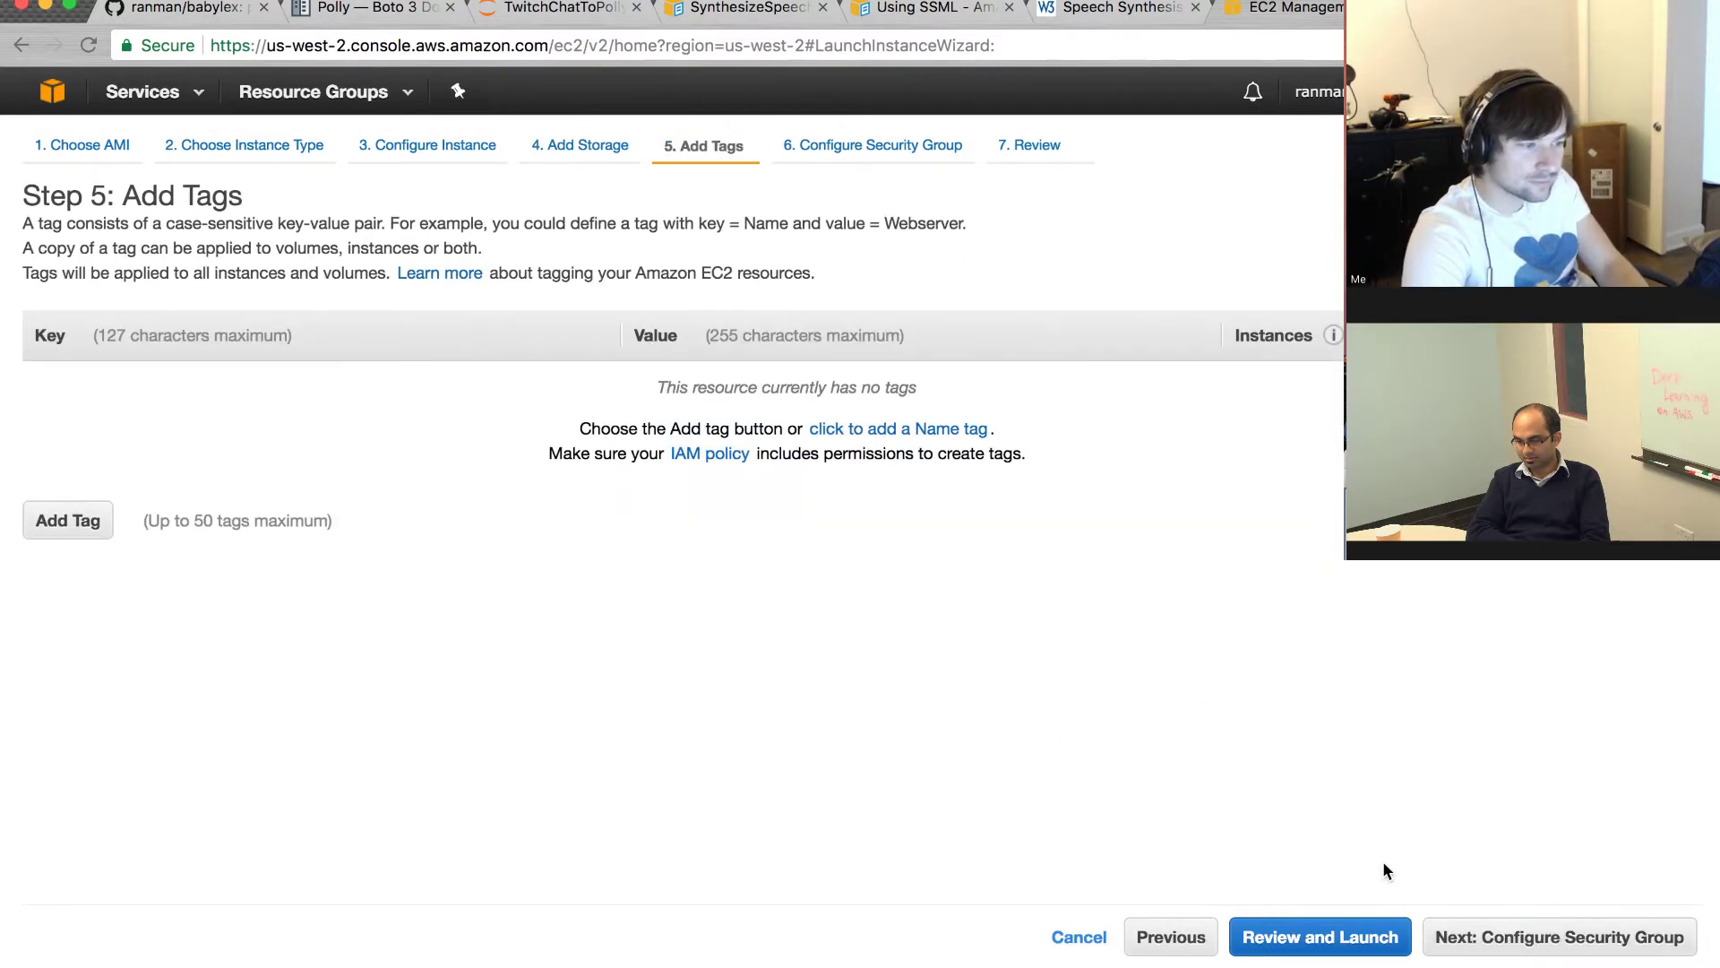
{"action": "left_click", "coordinate": [27, 524]}
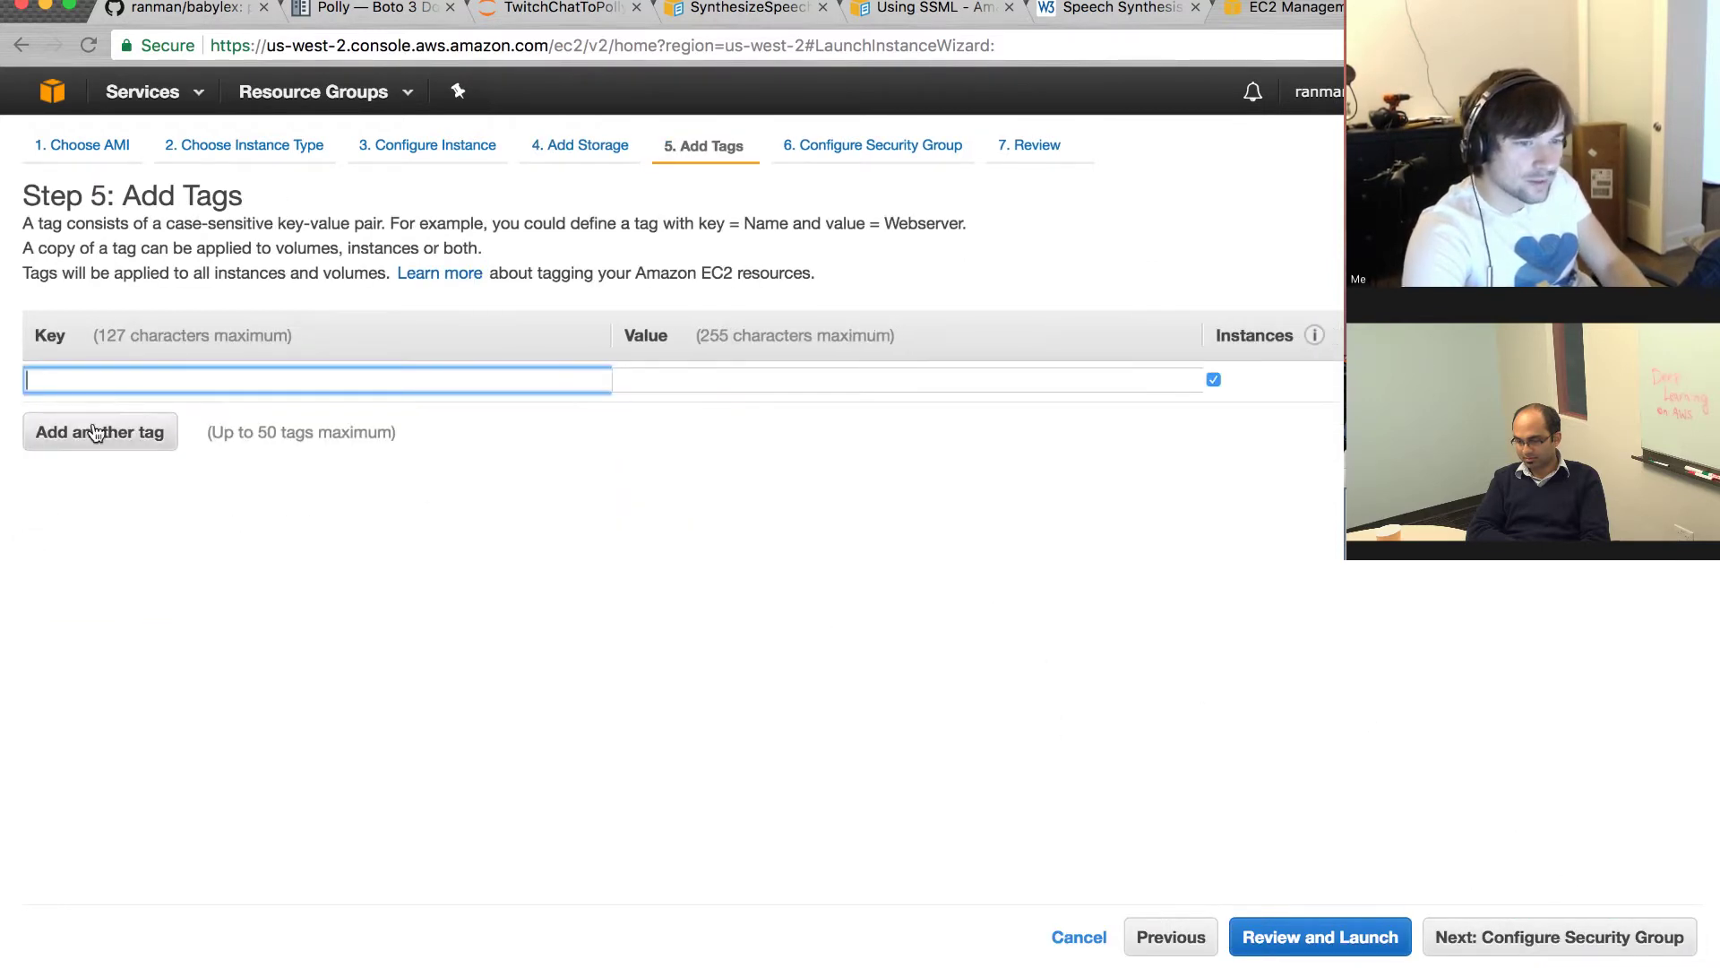
{"action": "type", "text": "Name"}
{"action": "key", "text": "Tab"}
{"action": "type", "text": "Skynet-west"}
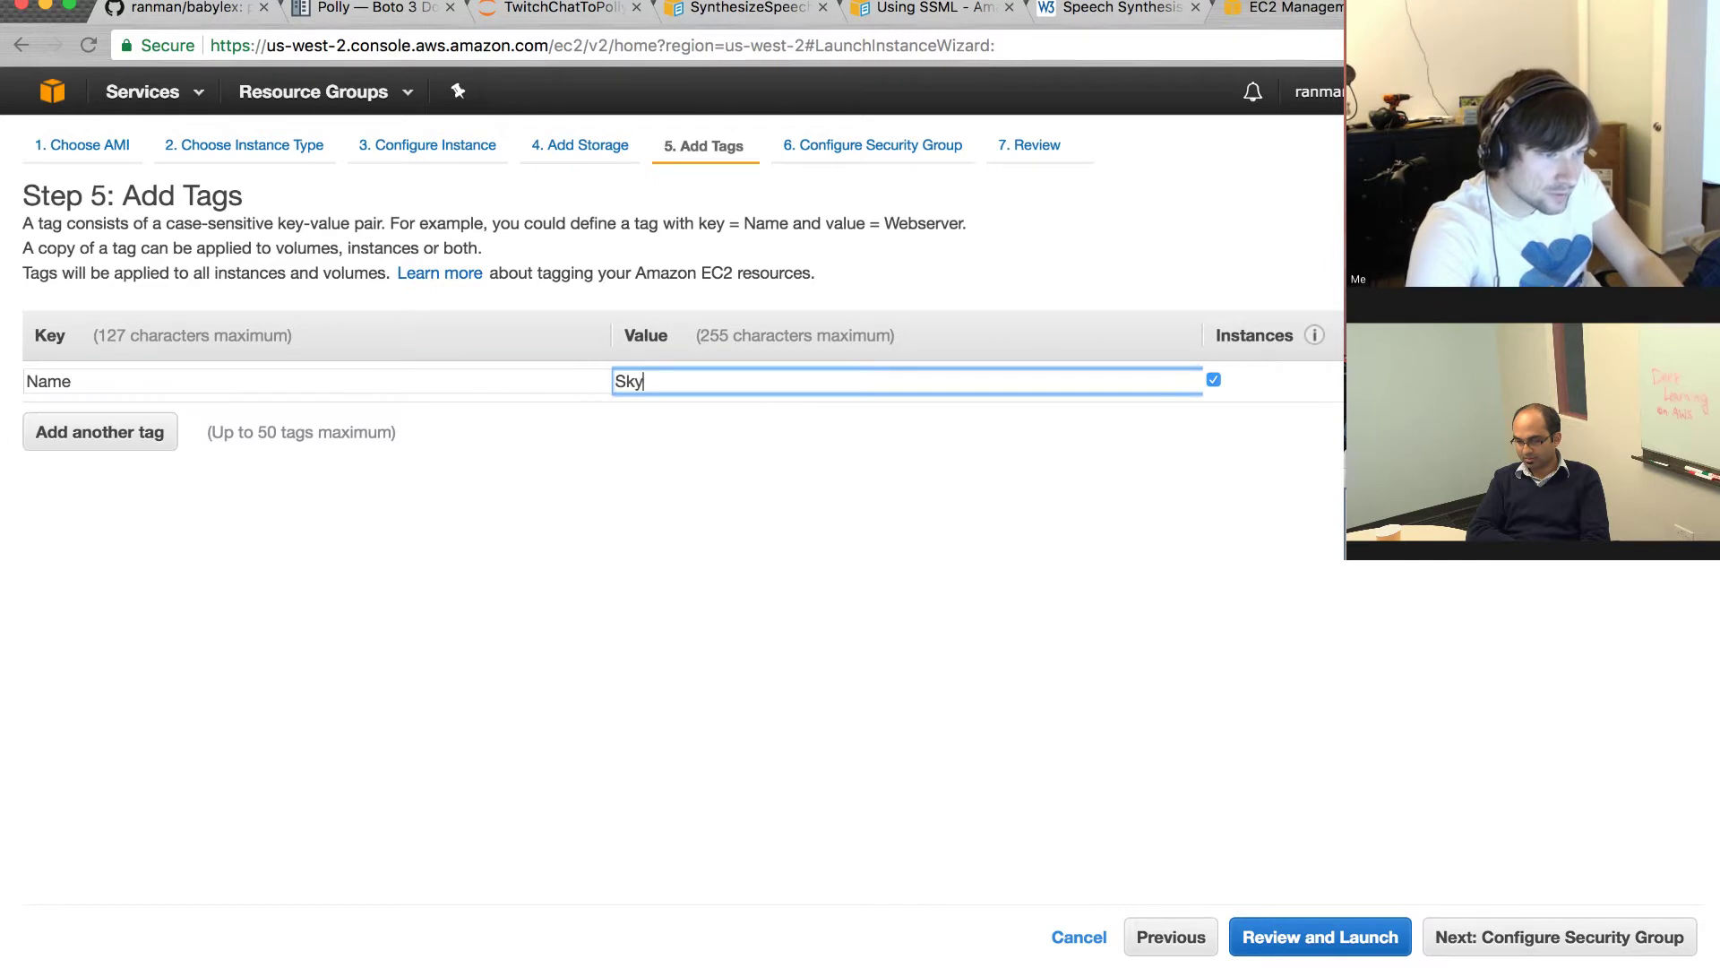
{"action": "key", "text": "Tab"}
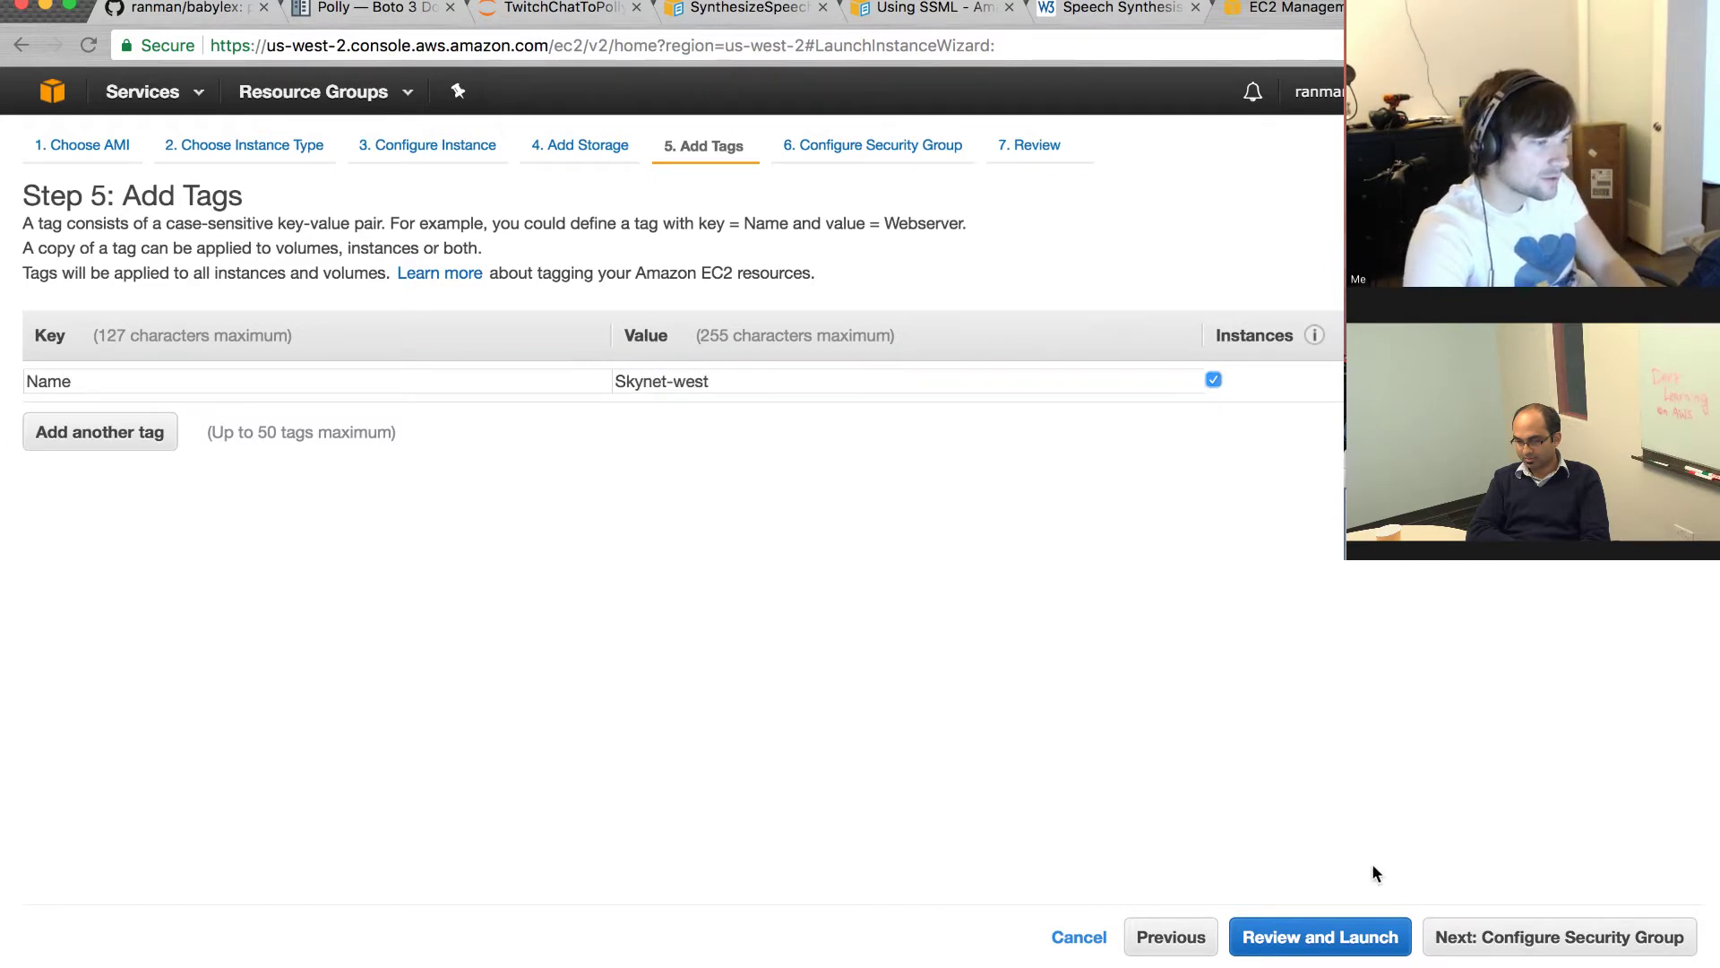
- Assign the existing default security group
{"action": "left_click", "coordinate": [1431, 935]}
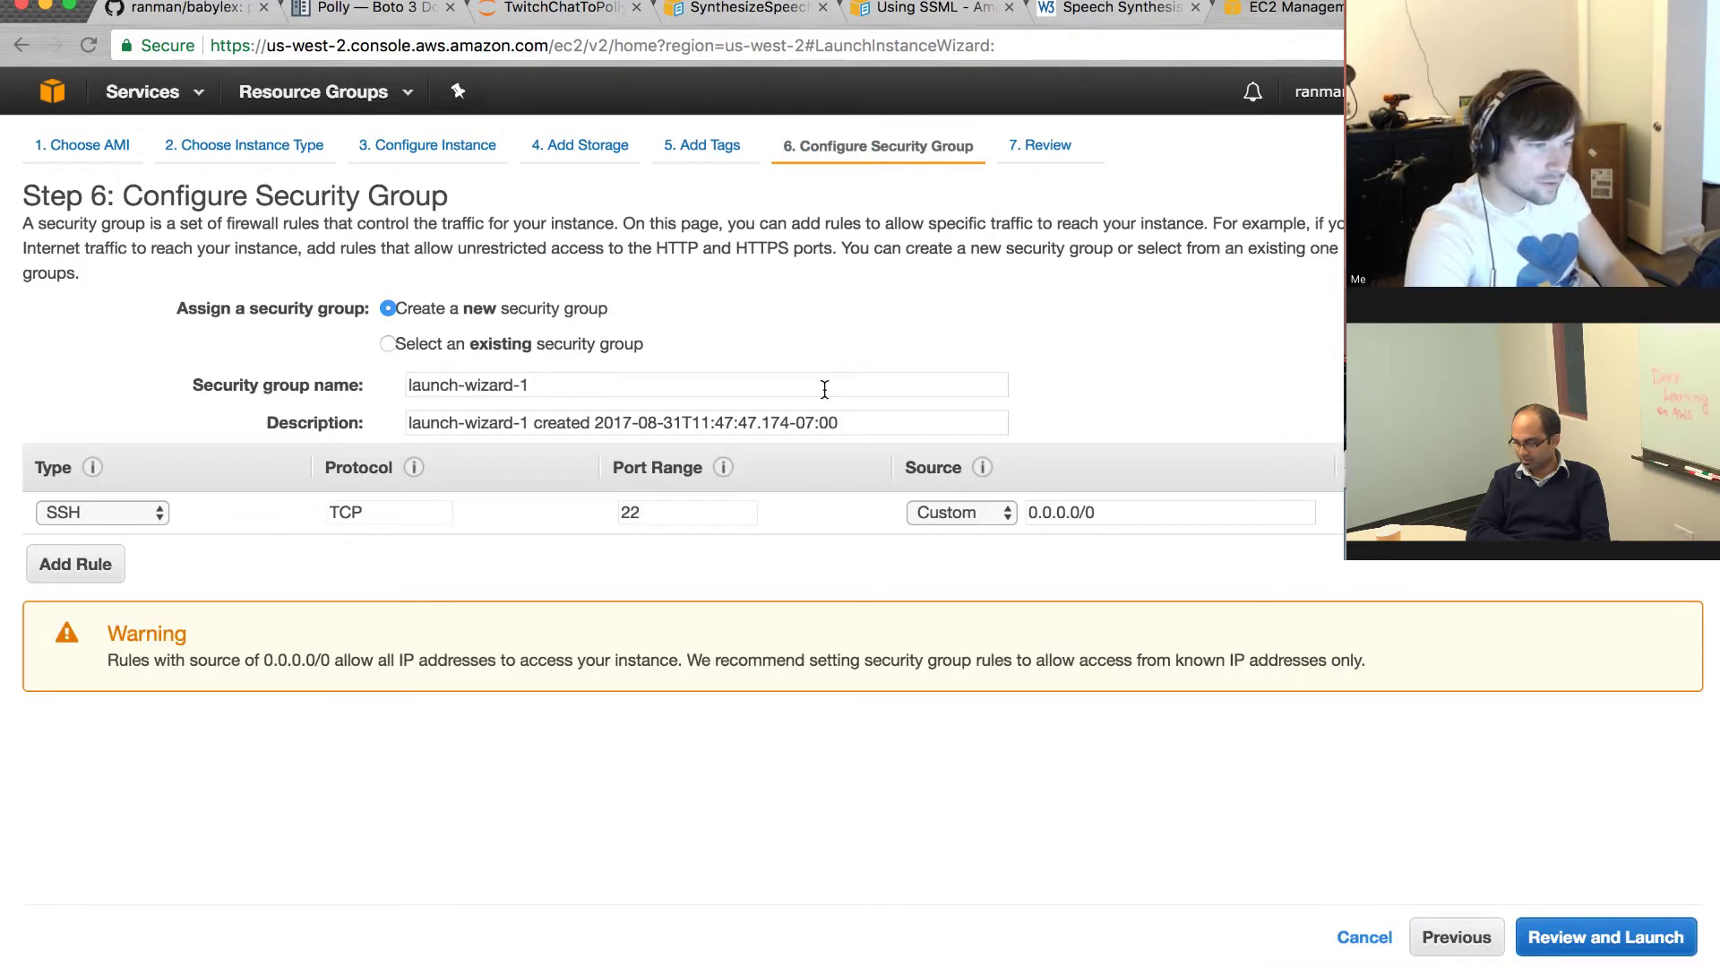
{"action": "left_click", "coordinate": [593, 342]}
{"action": "left_click", "coordinate": [435, 443]}
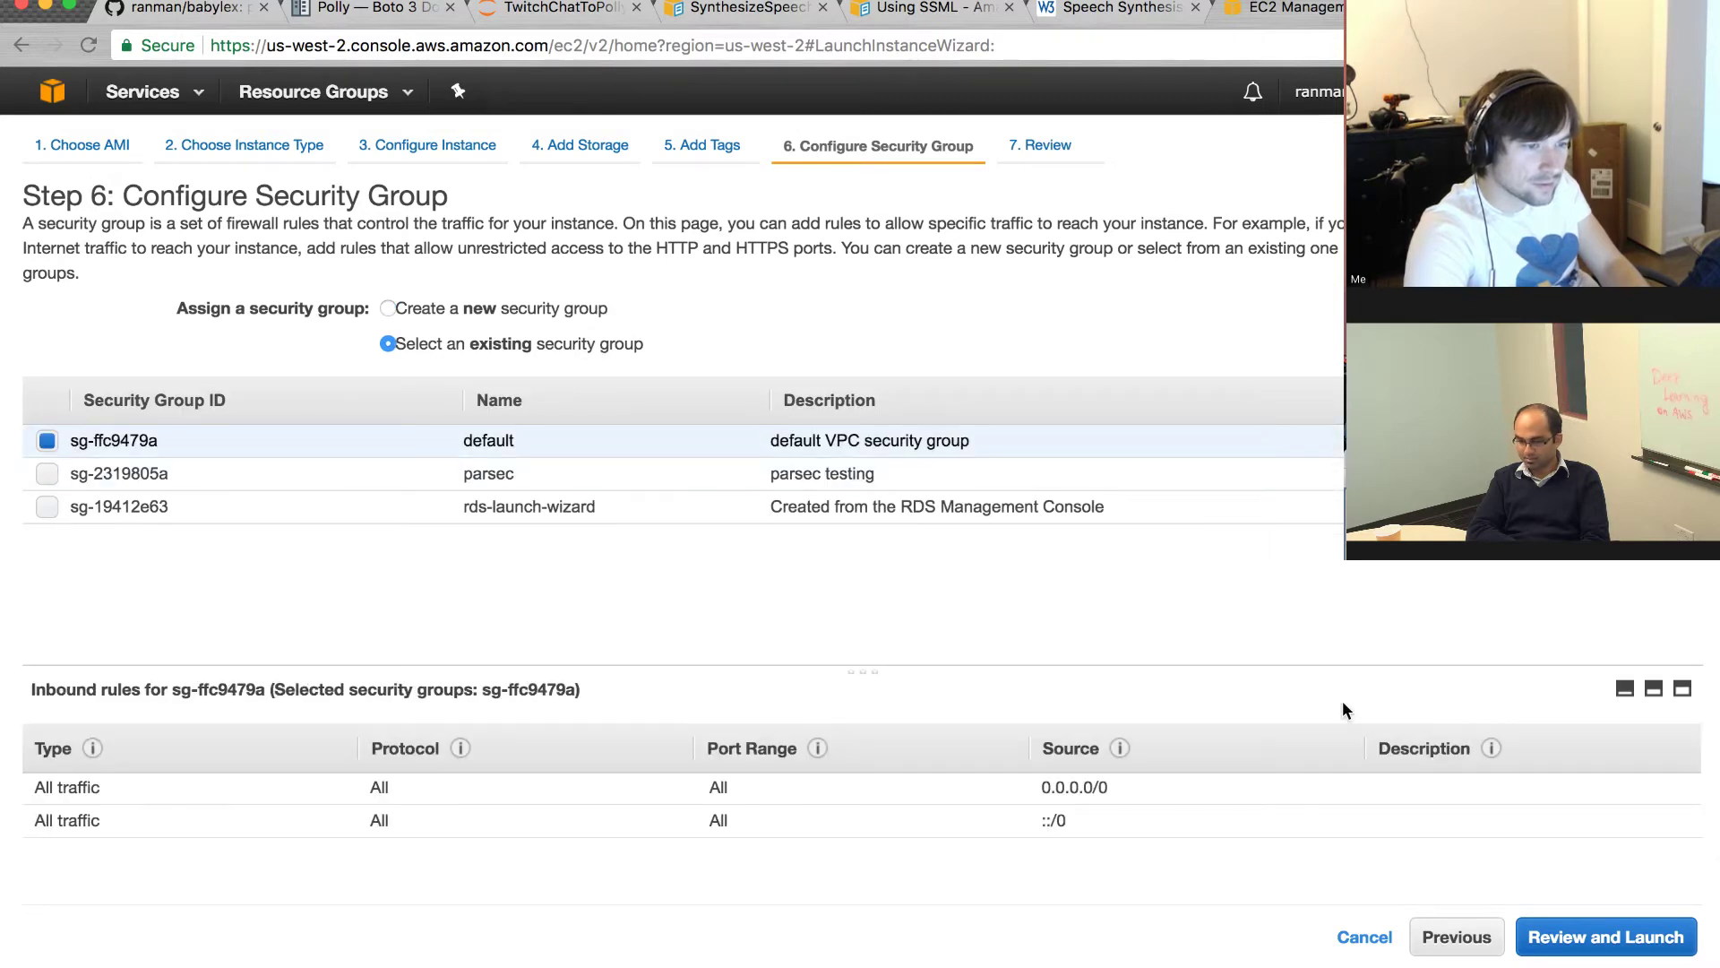
- Review and launch with an existing key pair, acknowledging the private key file
{"action": "left_click", "coordinate": [1550, 936]}
{"action": "left_click", "coordinate": [1658, 941]}
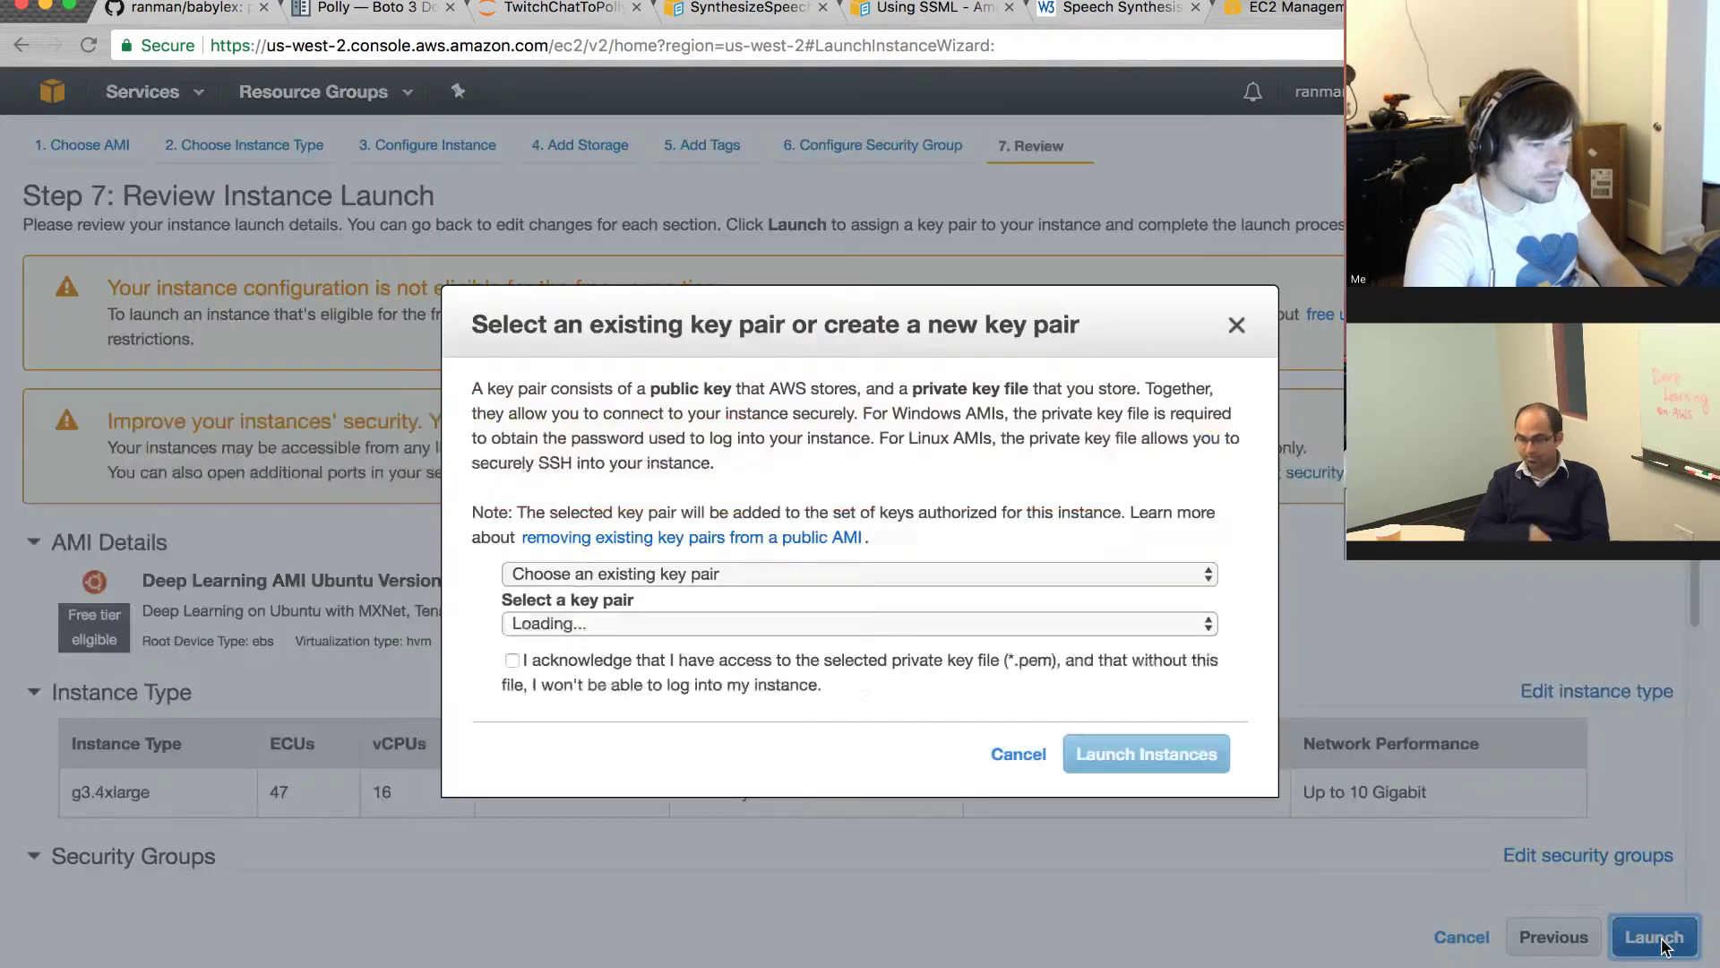
{"action": "left_click", "coordinate": [927, 668]}
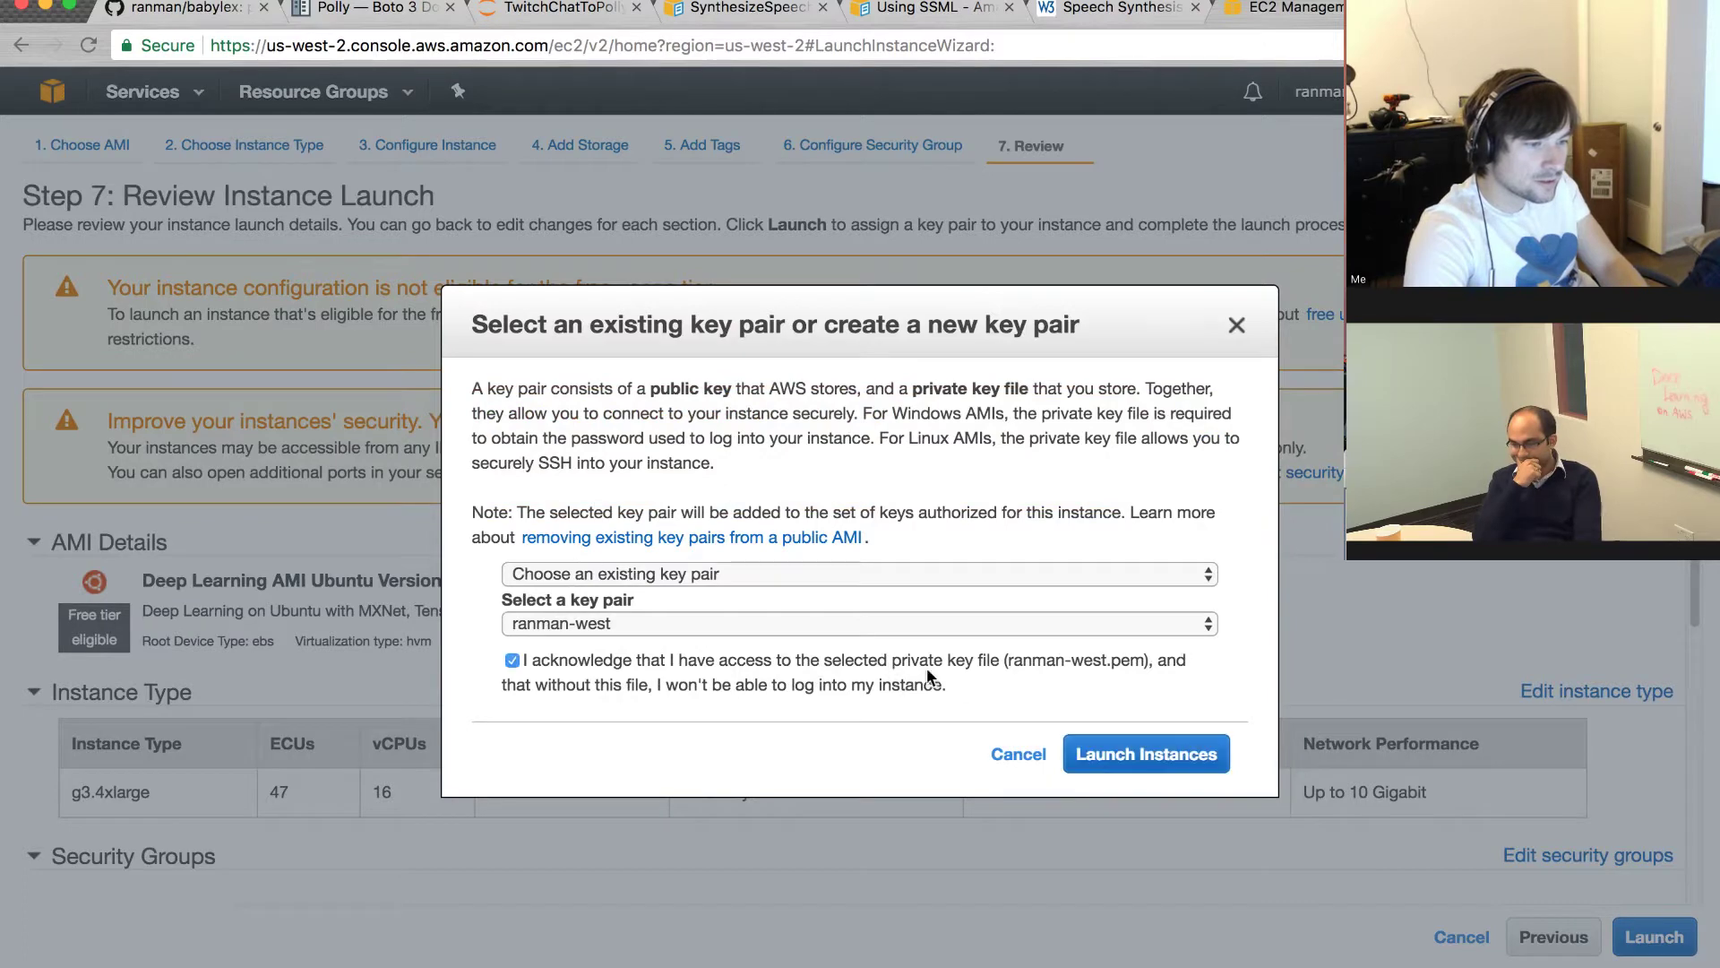
{"action": "left_click", "coordinate": [1094, 754]}
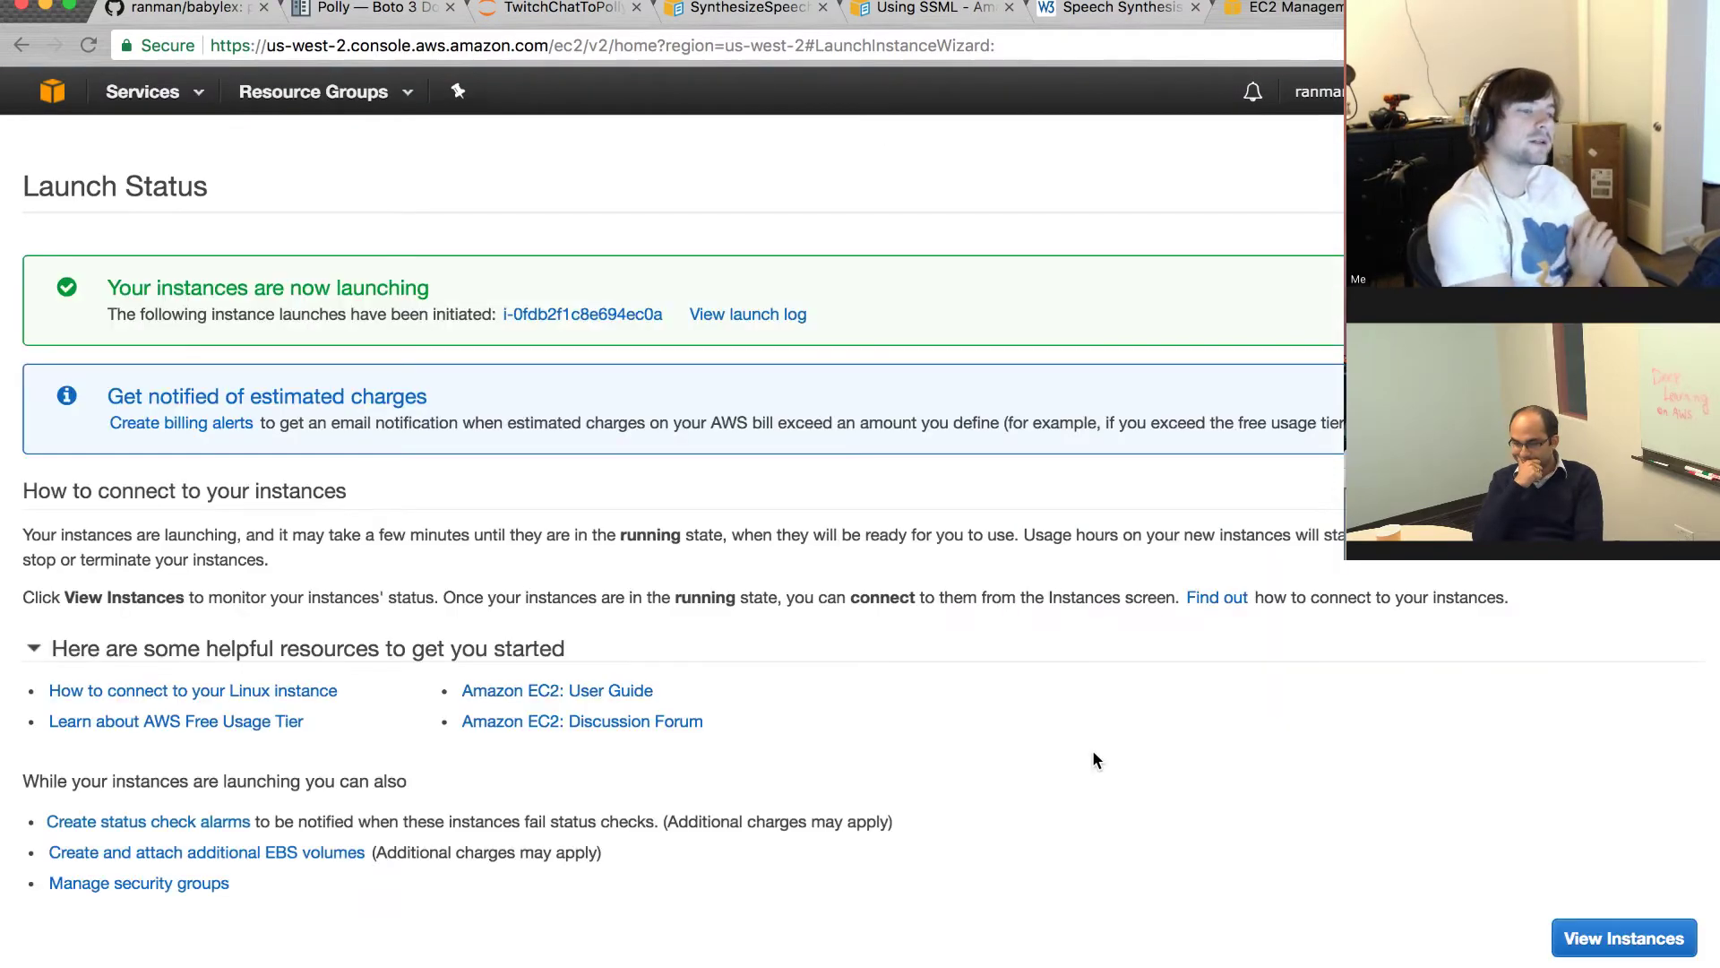
- Copy the Skynet-west instance's public DNS address from its details and switch to the terminal
{"action": "left_click", "coordinate": [661, 315]}
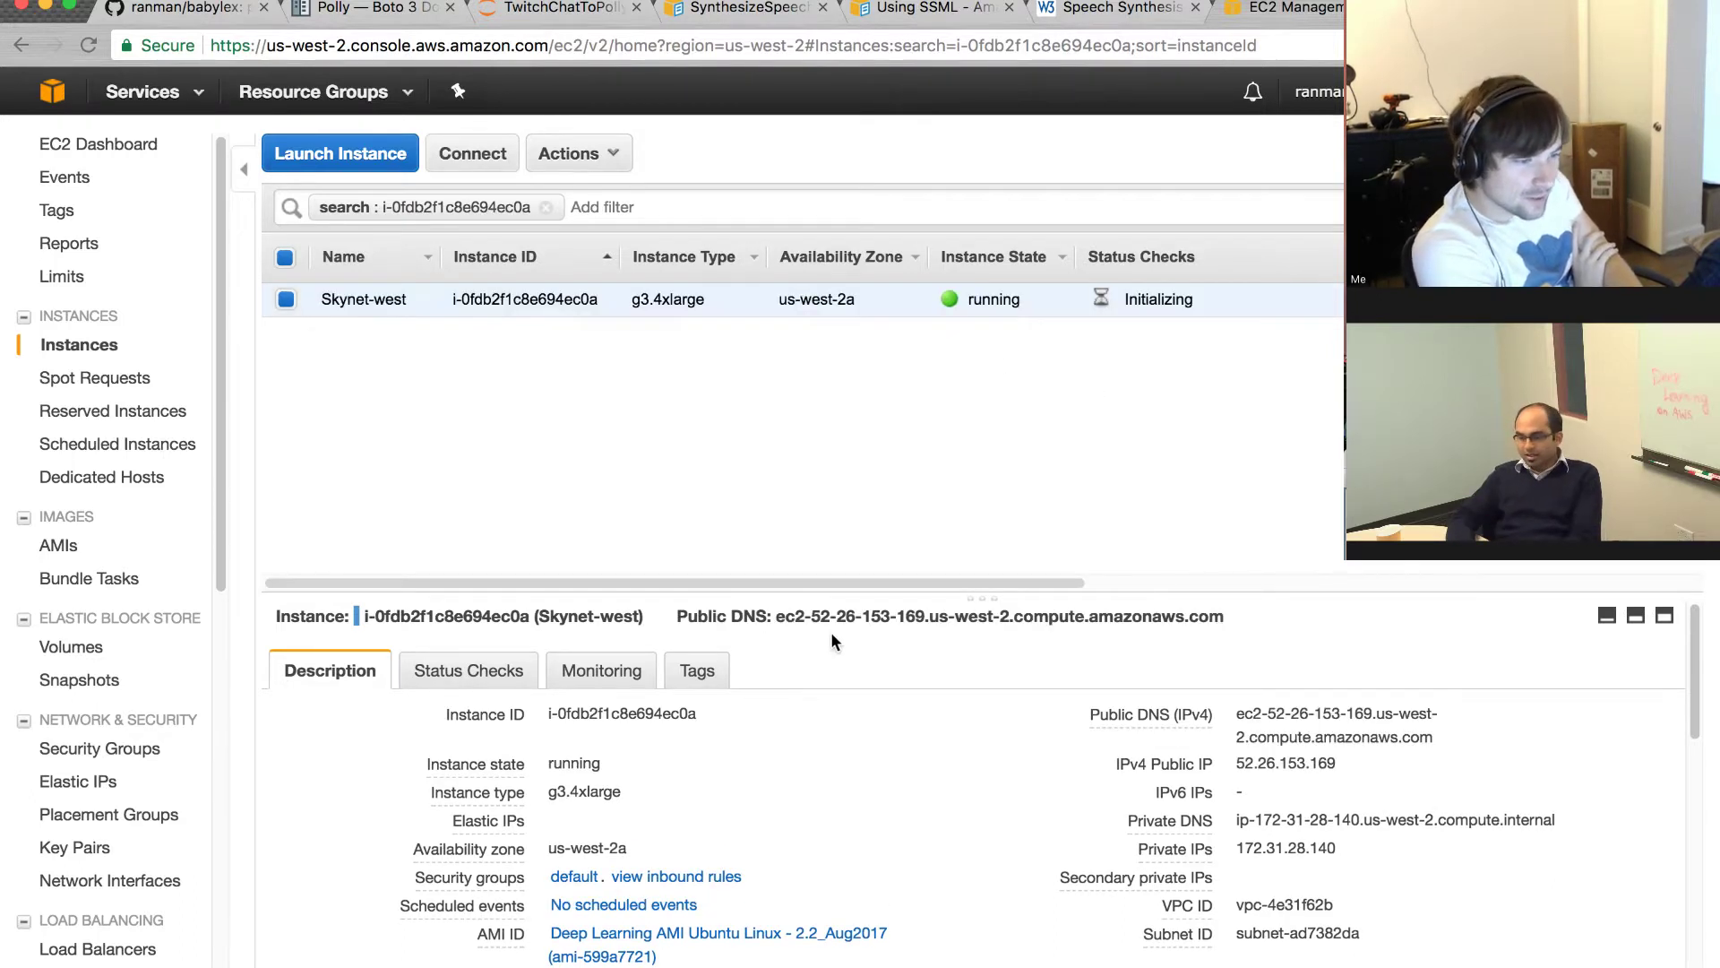
{"action": "left_click_drag", "start_coordinate": [776, 617], "coordinate": [1221, 617]}
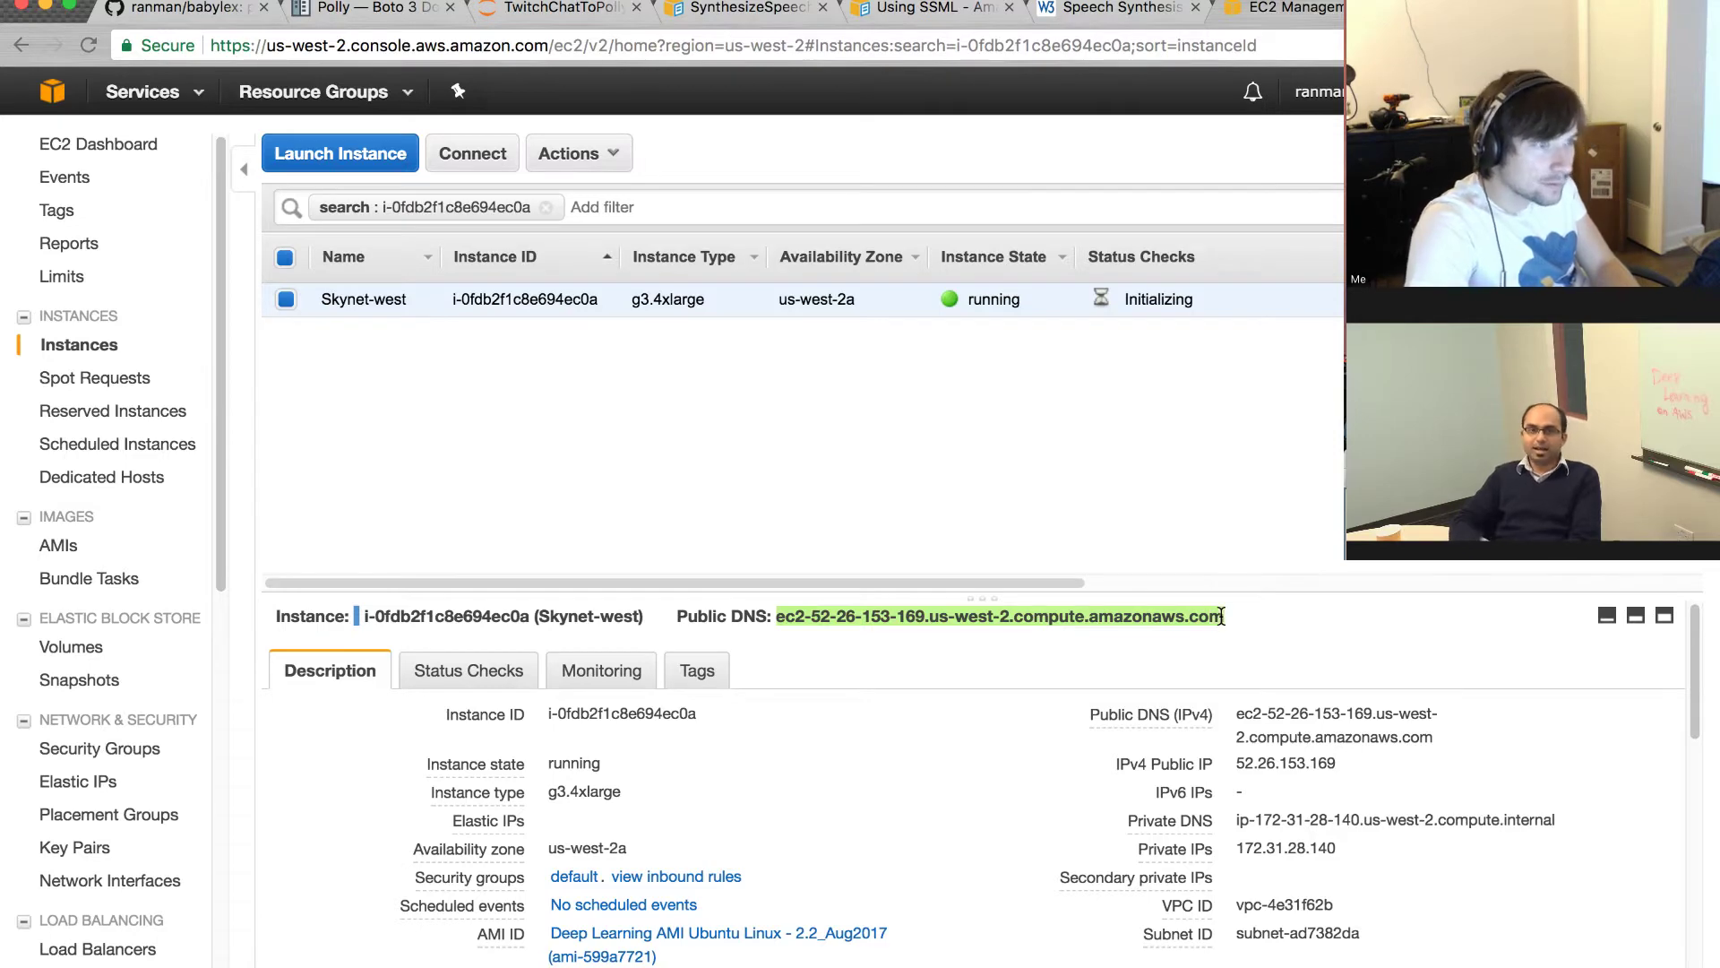
{"action": "key", "text": "super+Tab"}
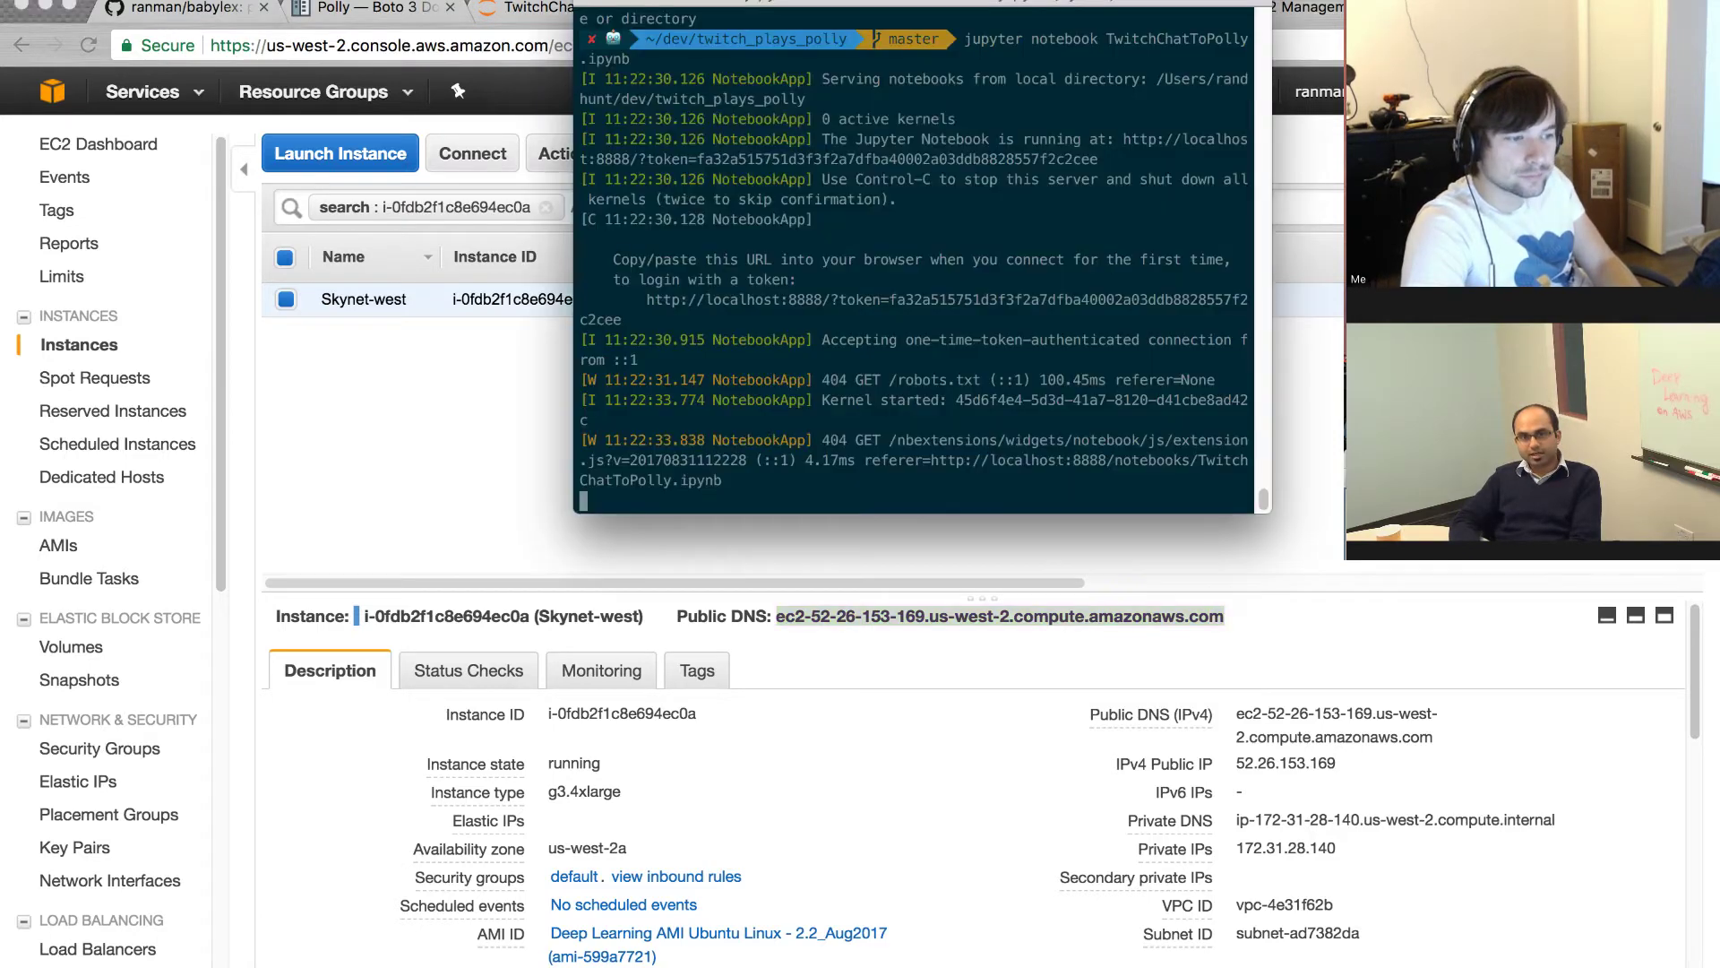
{"action": "key", "text": "super+t"}
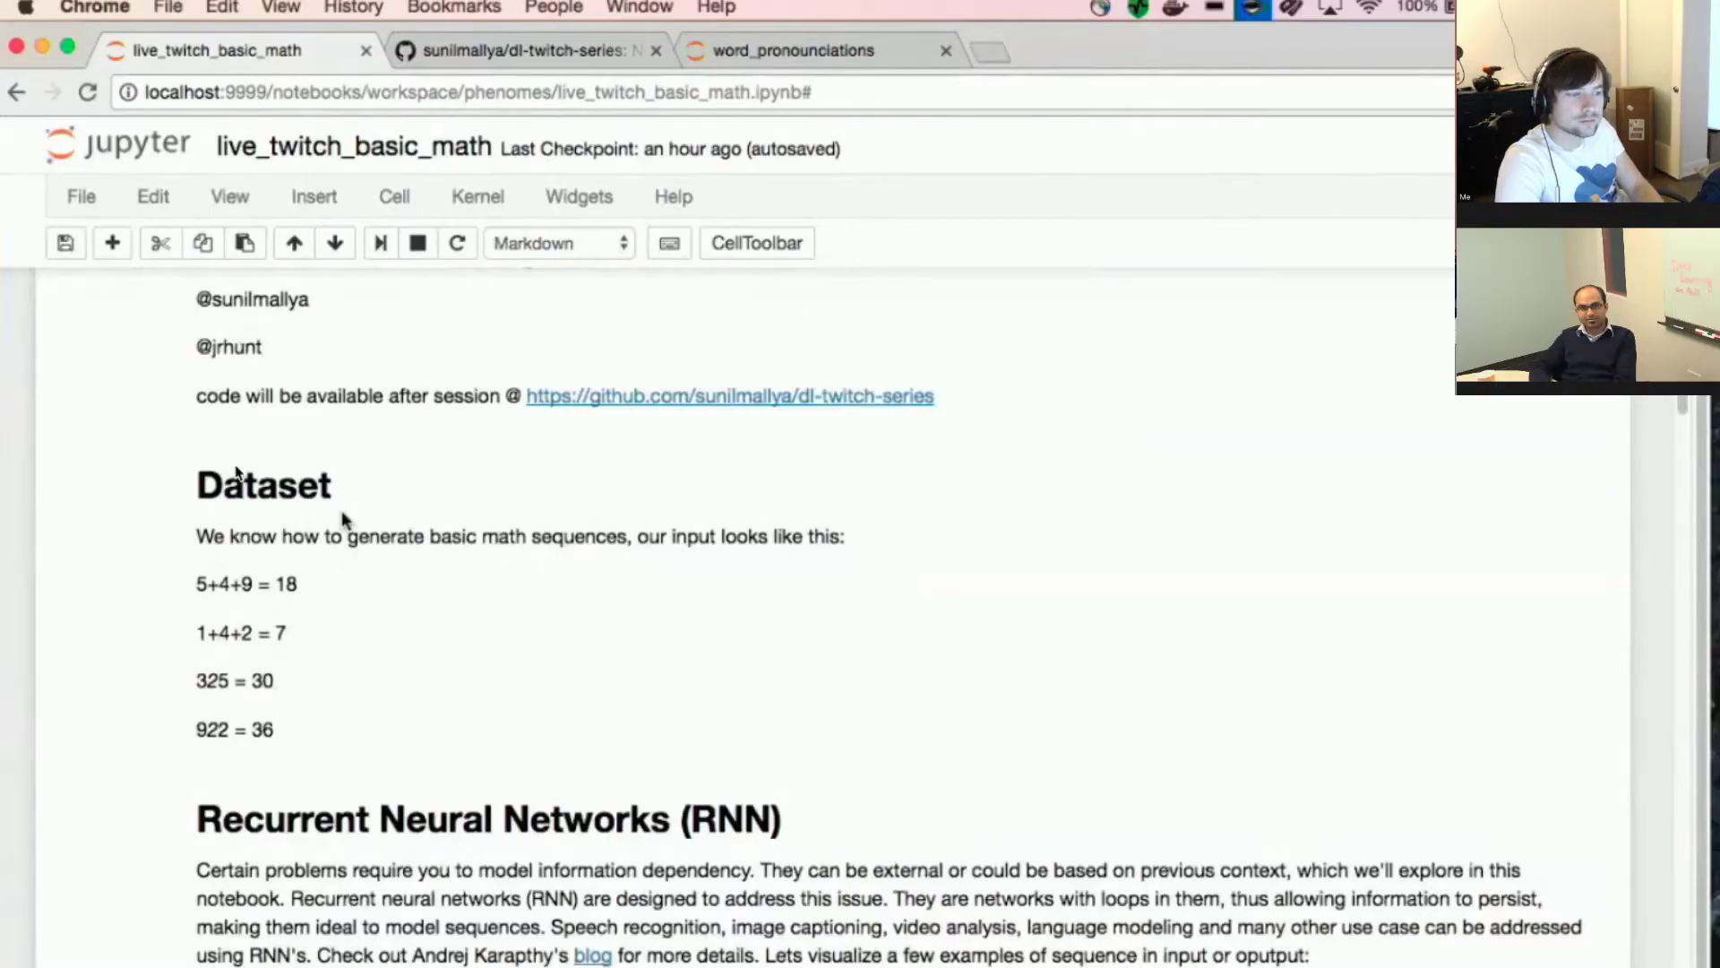
- Show the word_pronounciations notebook's Arpabet problem statement and cmudict-0.7b loading cells
{"action": "scroll", "coordinate": [345, 518], "scroll_direction": "up", "scroll_amount": 3}
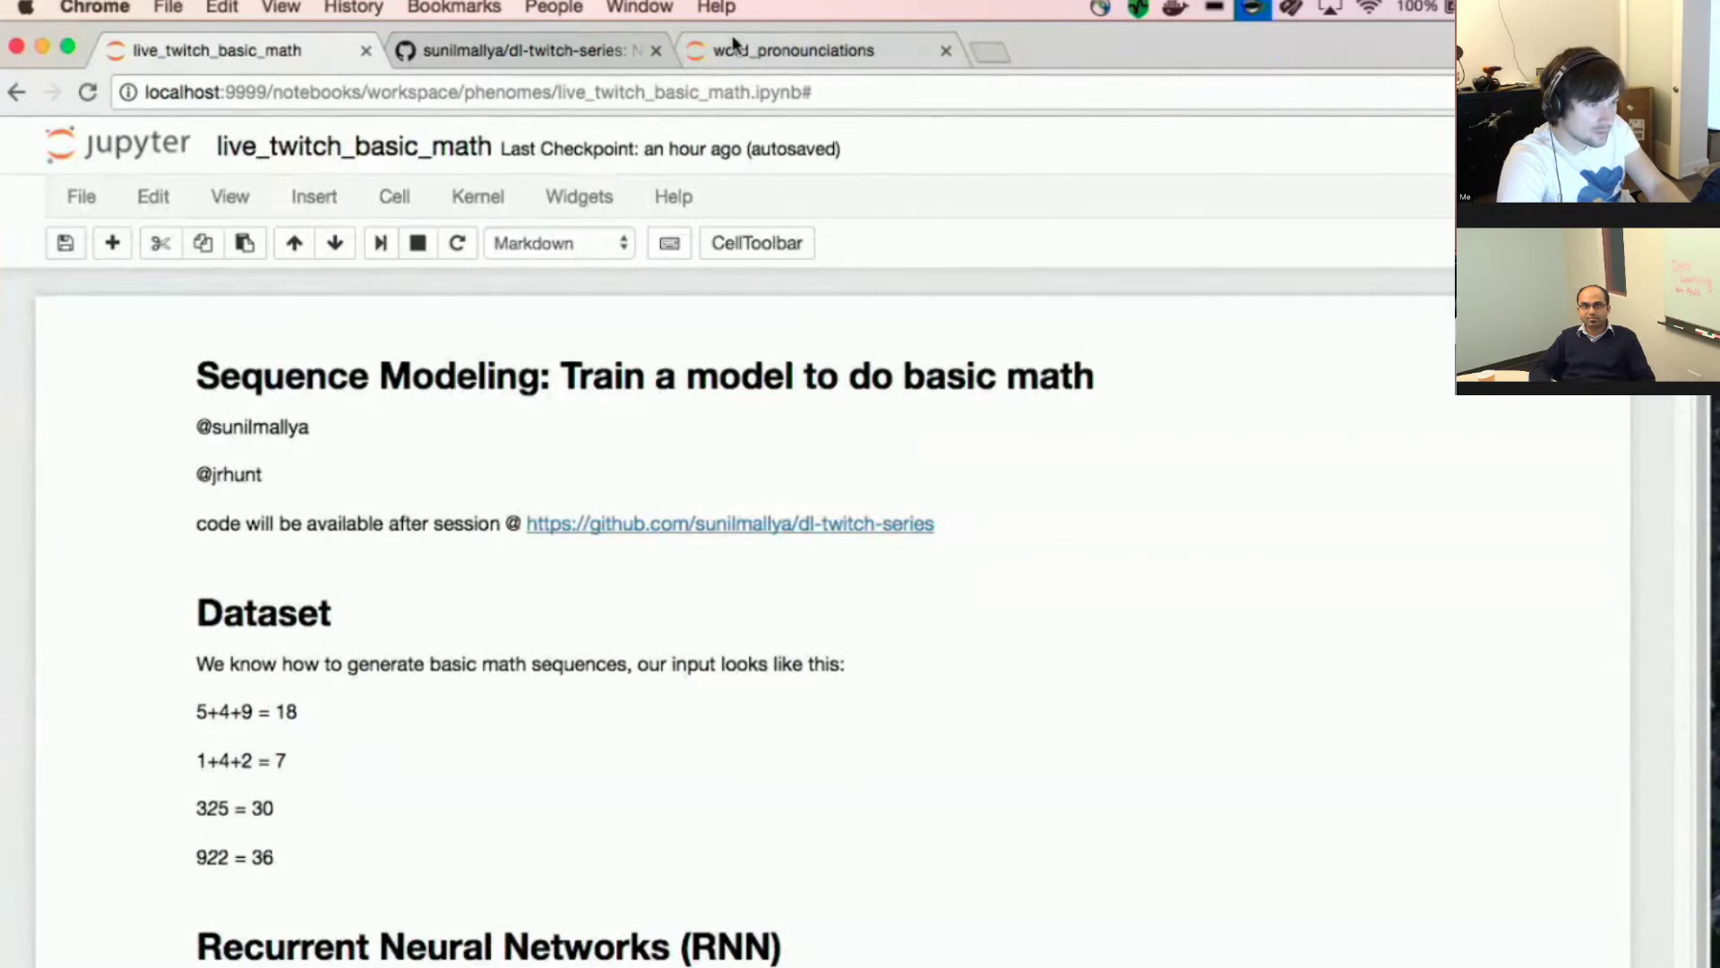
{"action": "left_click", "coordinate": [733, 51]}
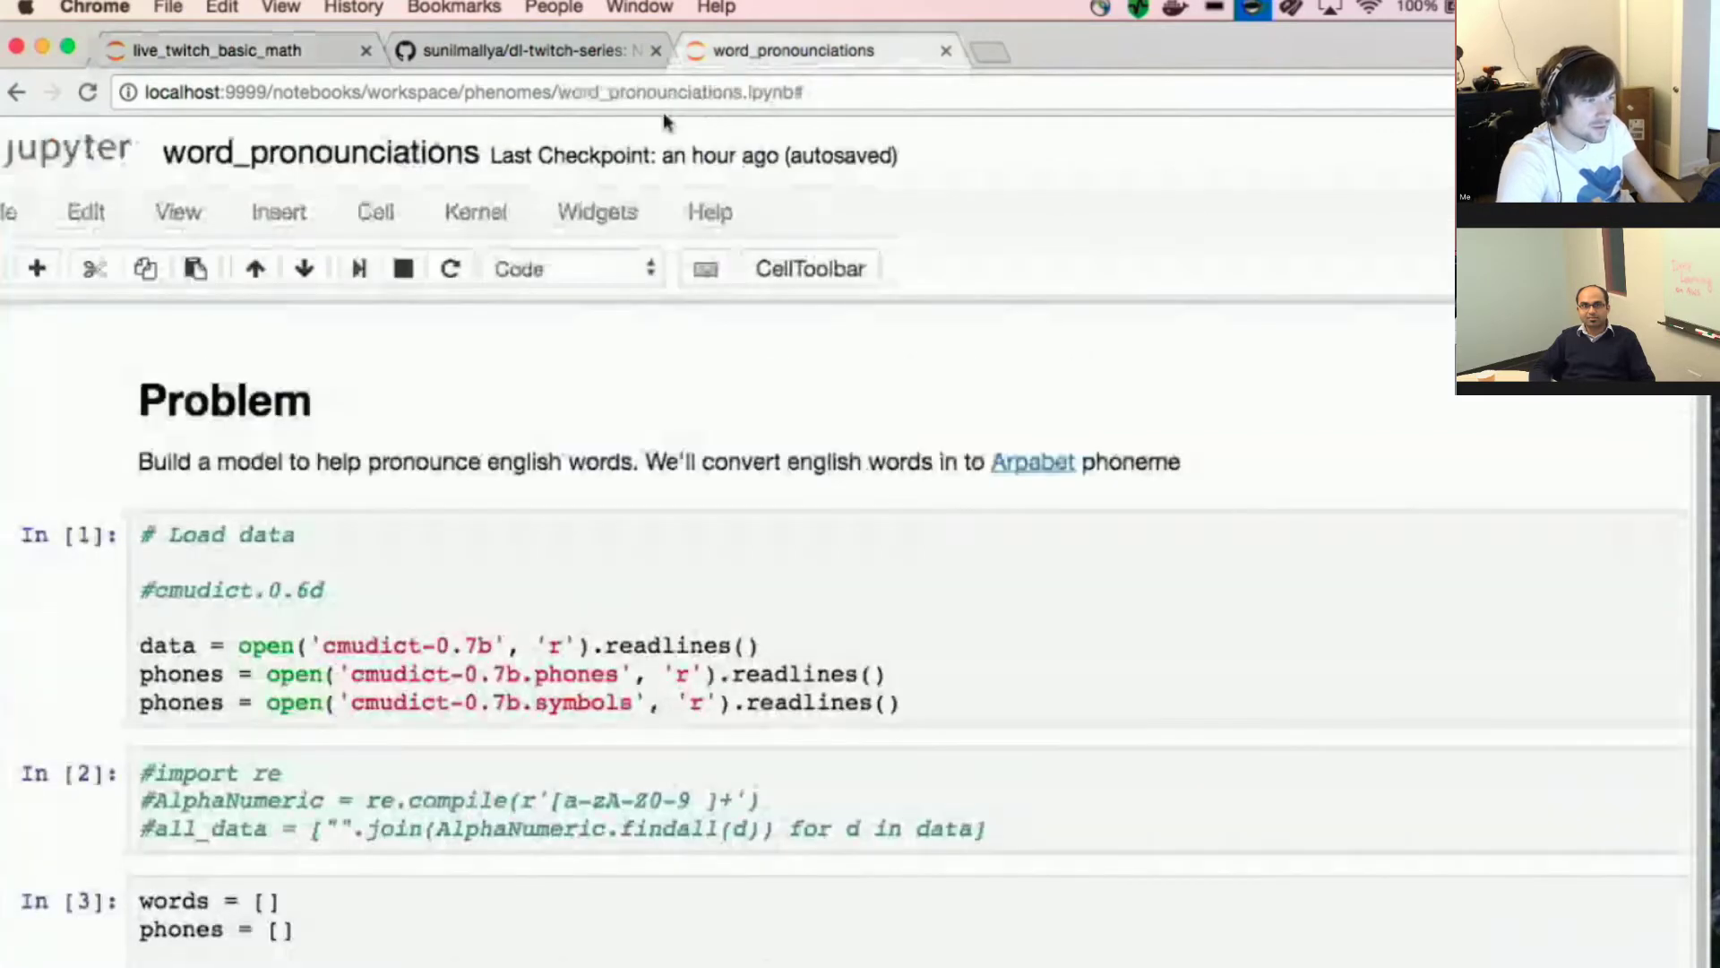
{"action": "scroll", "coordinate": [399, 489], "scroll_direction": "down", "scroll_amount": 2}
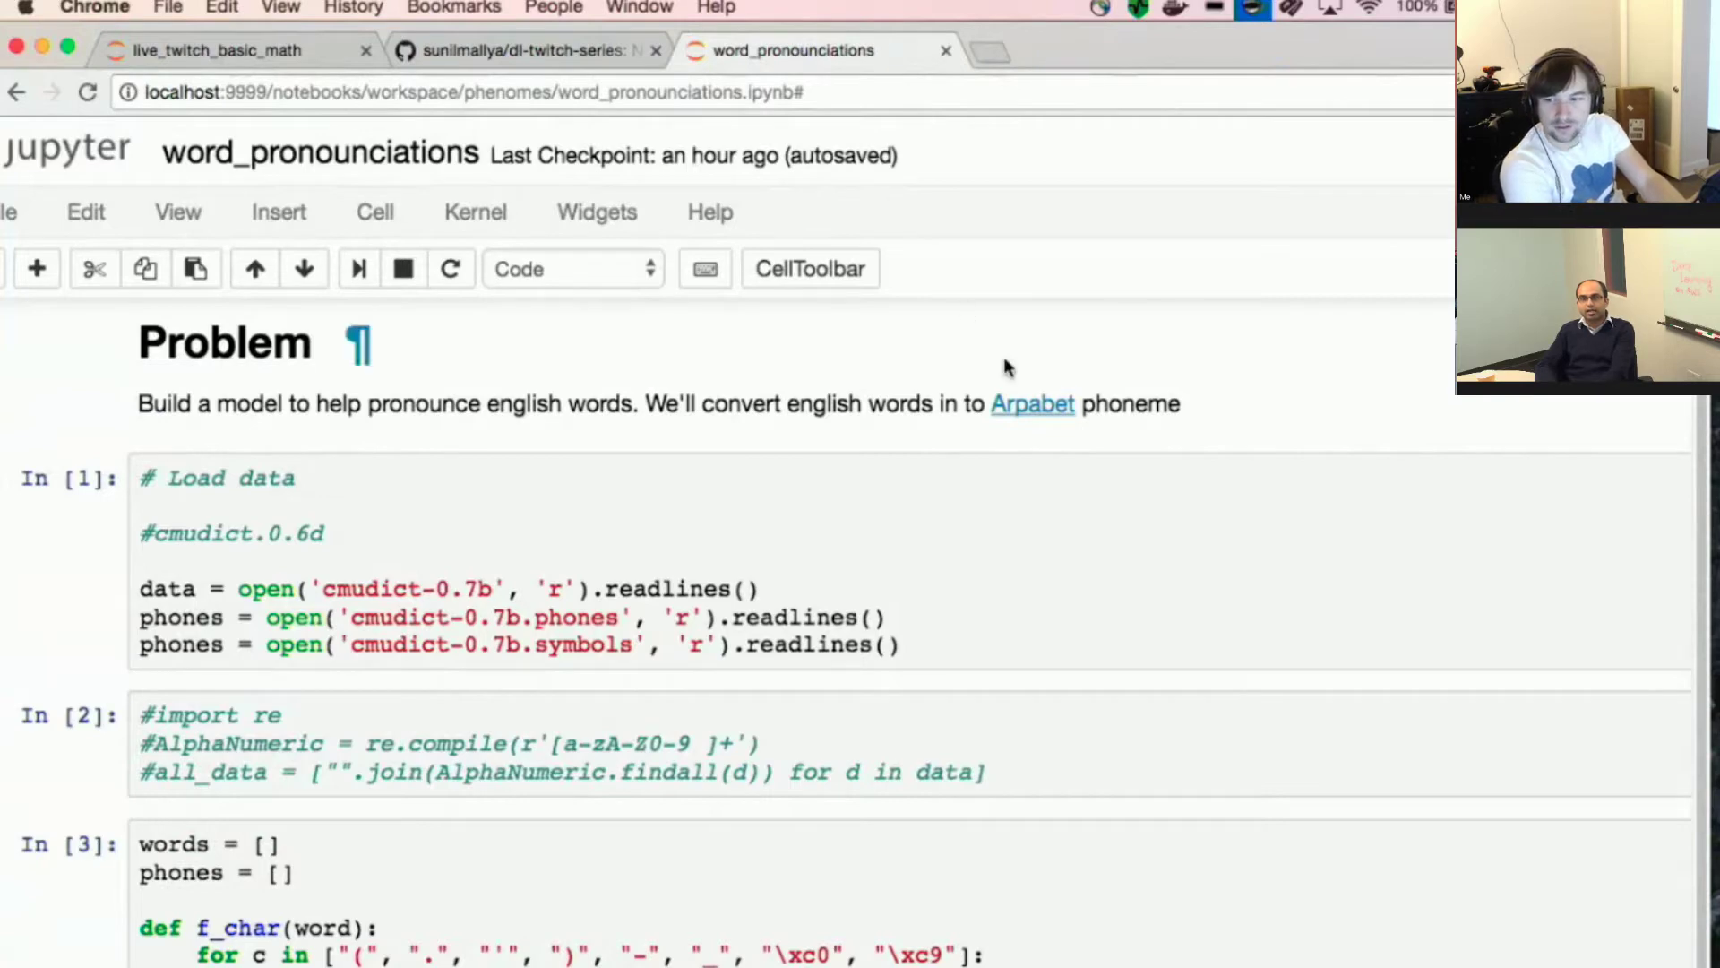
- Open the Arpabet Wikipedia article in a new tab, then return to the notebook
{"action": "left_click", "coordinate": [1039, 405]}
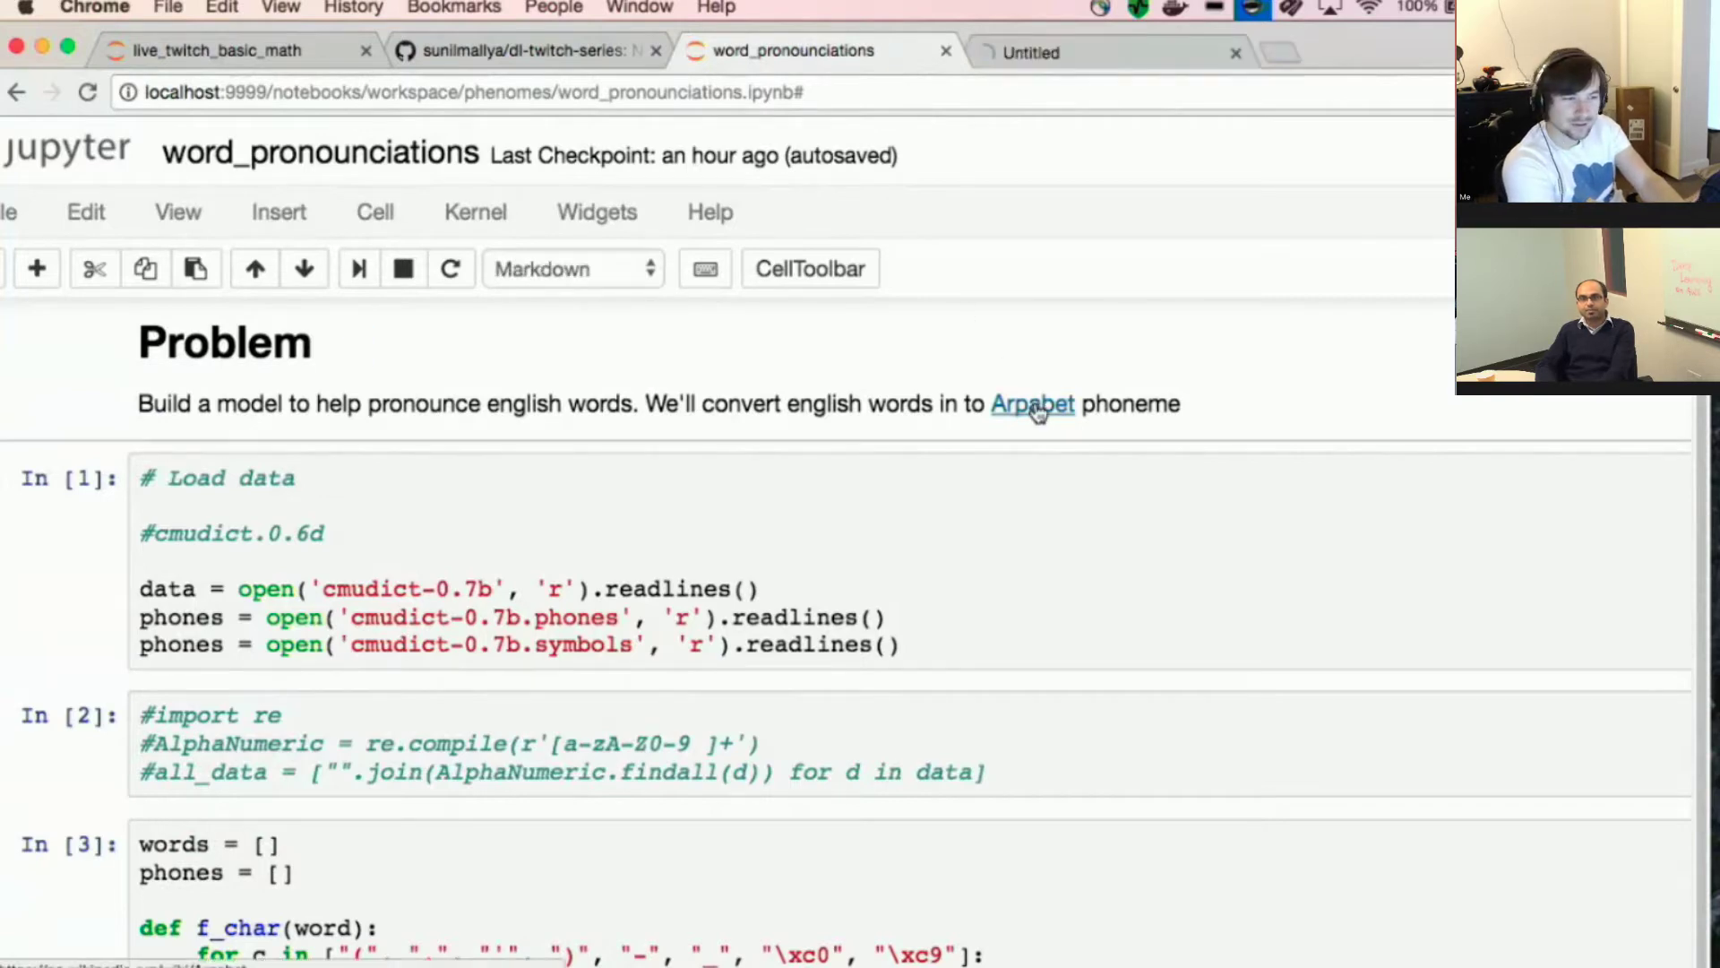
{"action": "left_click", "coordinate": [1062, 52]}
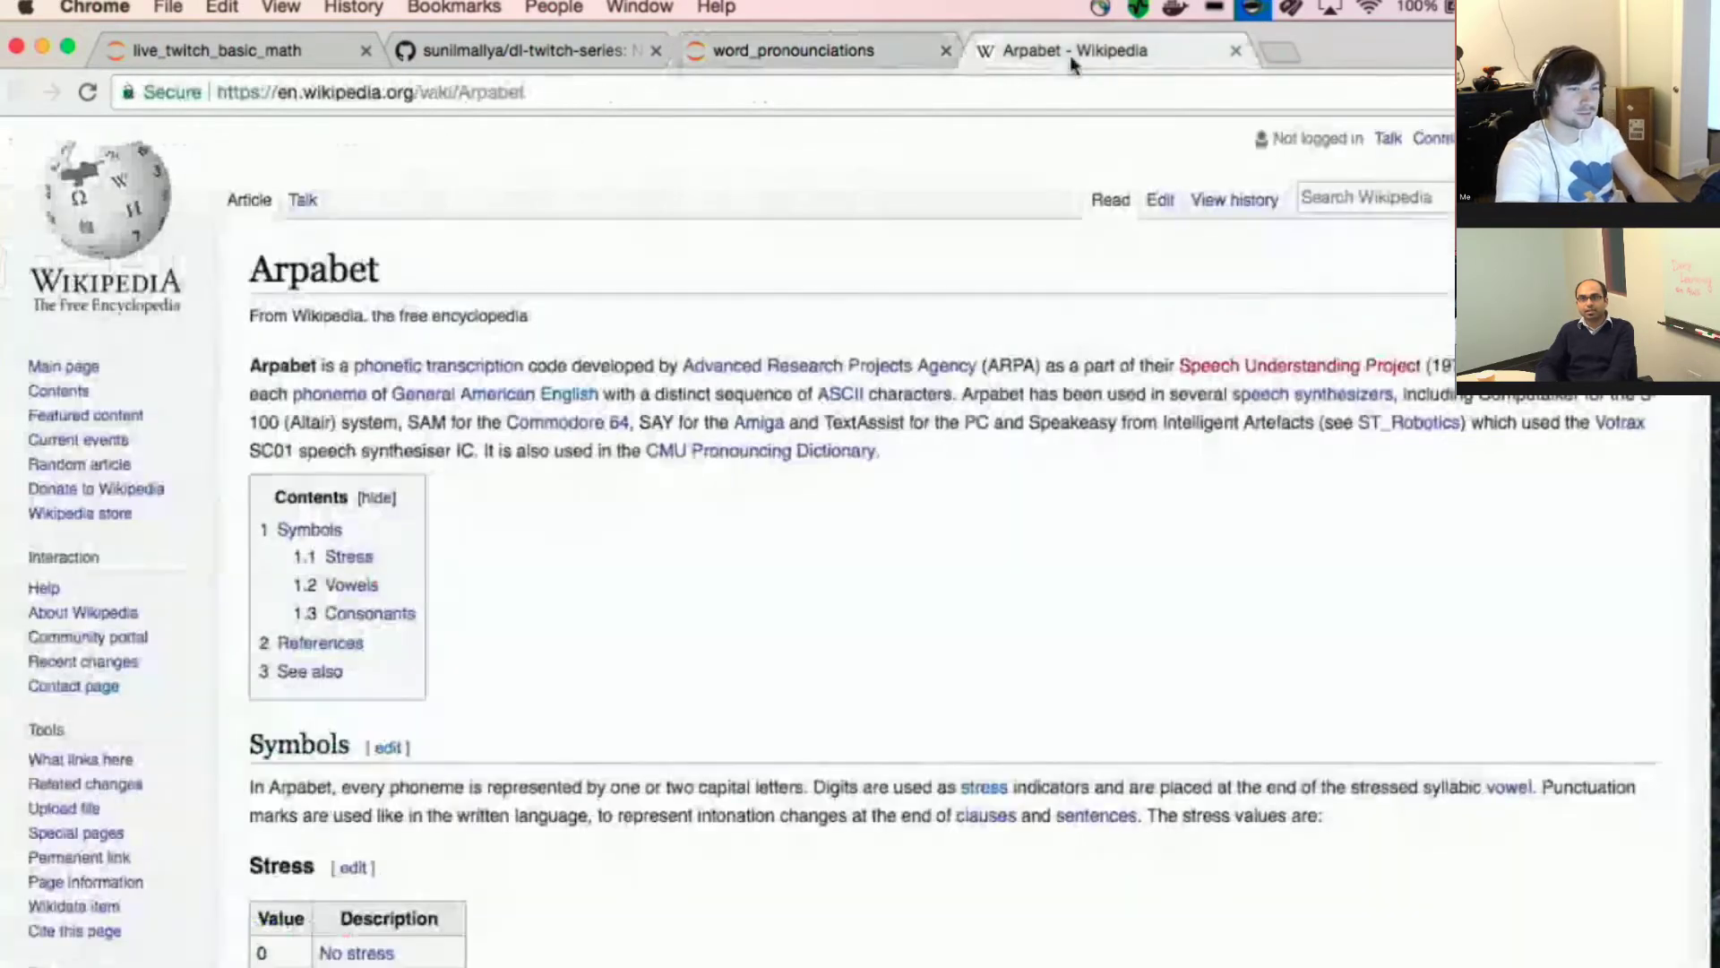
{"action": "left_click", "coordinate": [856, 52]}
- Open the CMU Pronouncing Dictionary site (speech.cs.cmu.edu cmudict) in a new tab
{"action": "key", "text": "super+t"}
{"action": "type", "text": "cmu"}
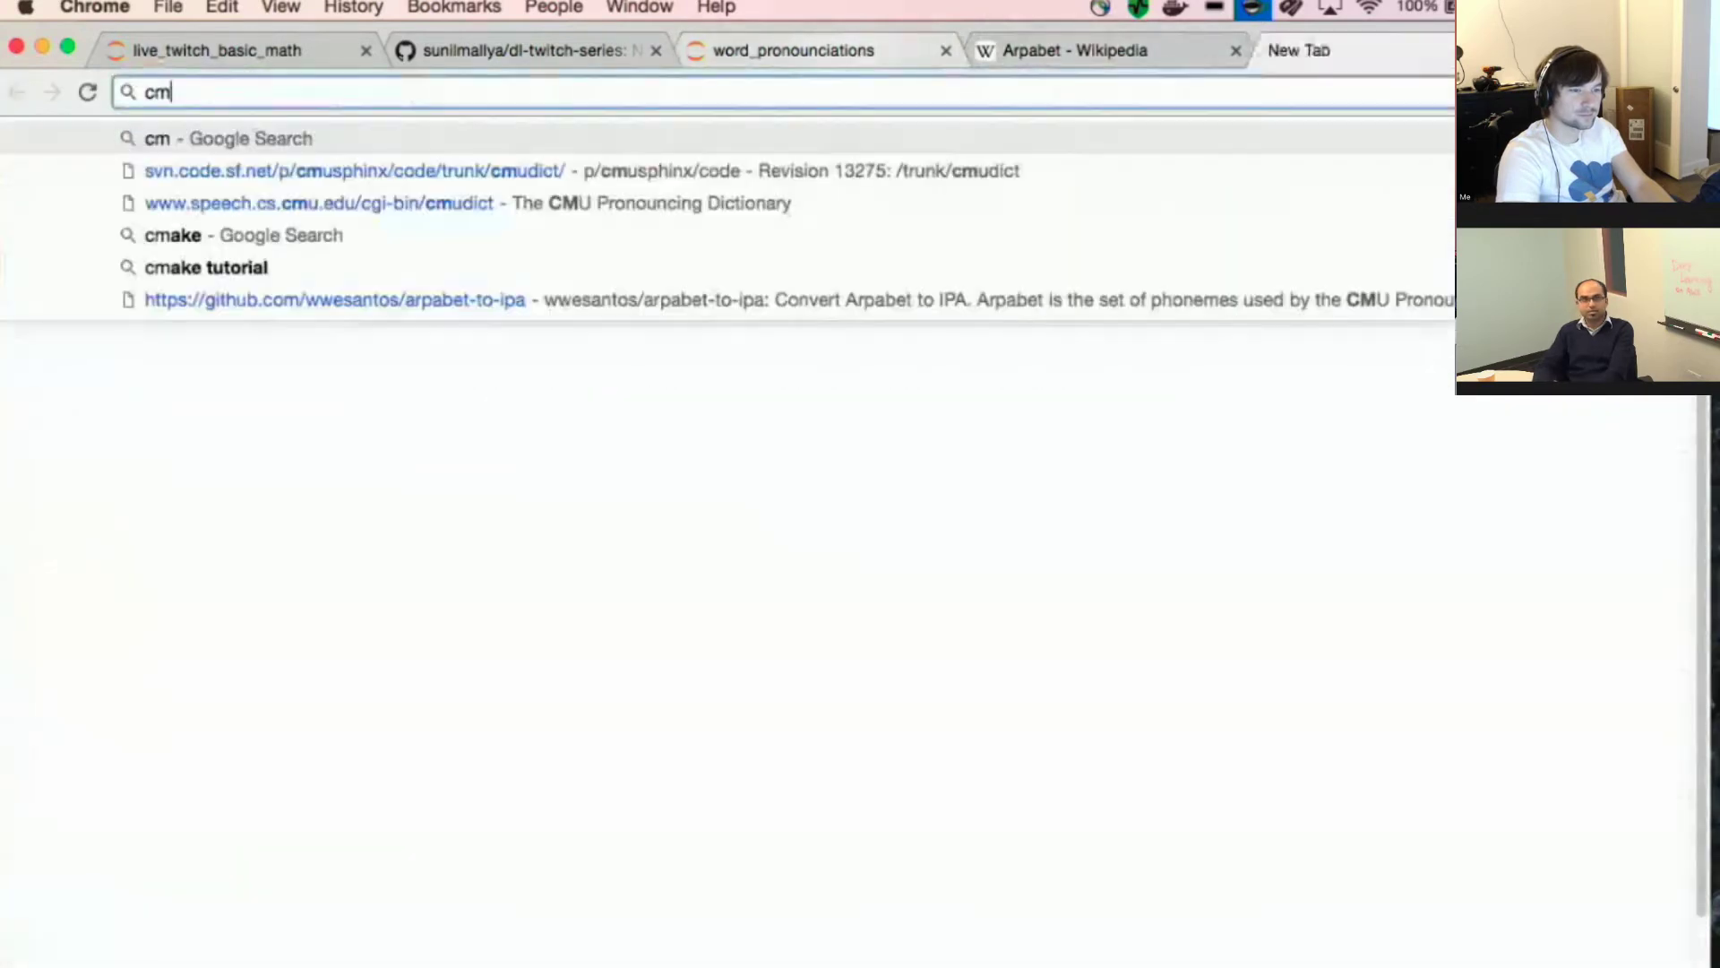
{"action": "key", "text": "Down"}
{"action": "key", "text": "Down"}
{"action": "key", "text": "Return"}
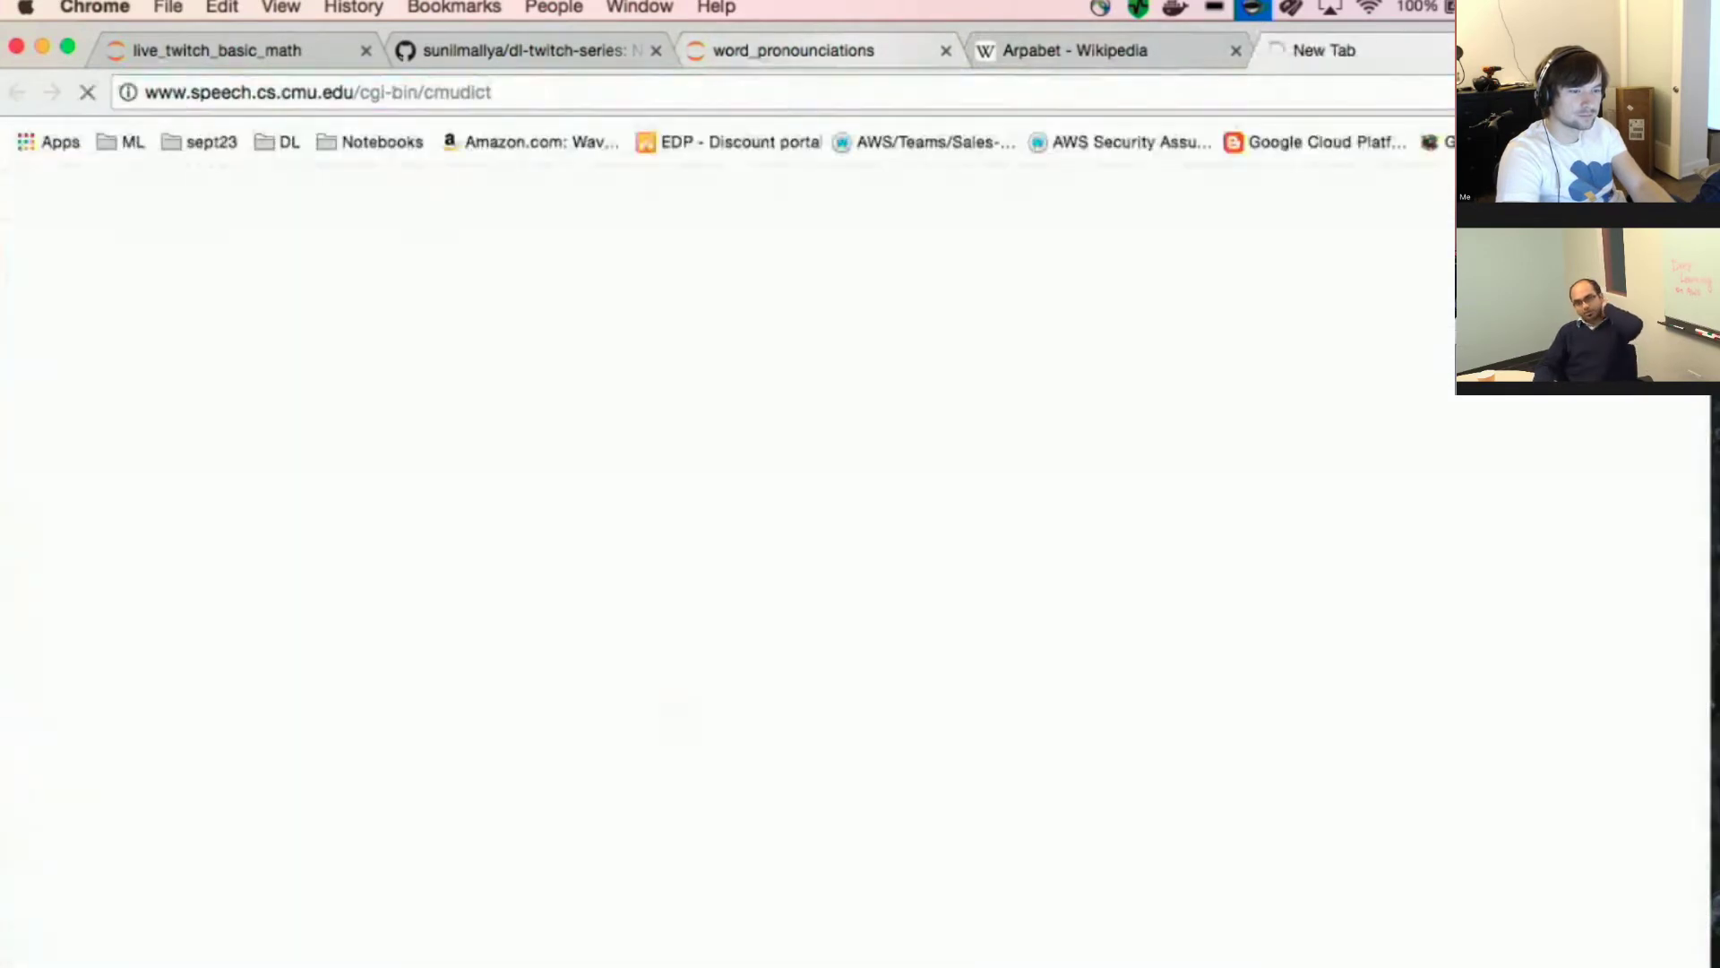
{"action": "triple_click", "coordinate": [586, 219]}
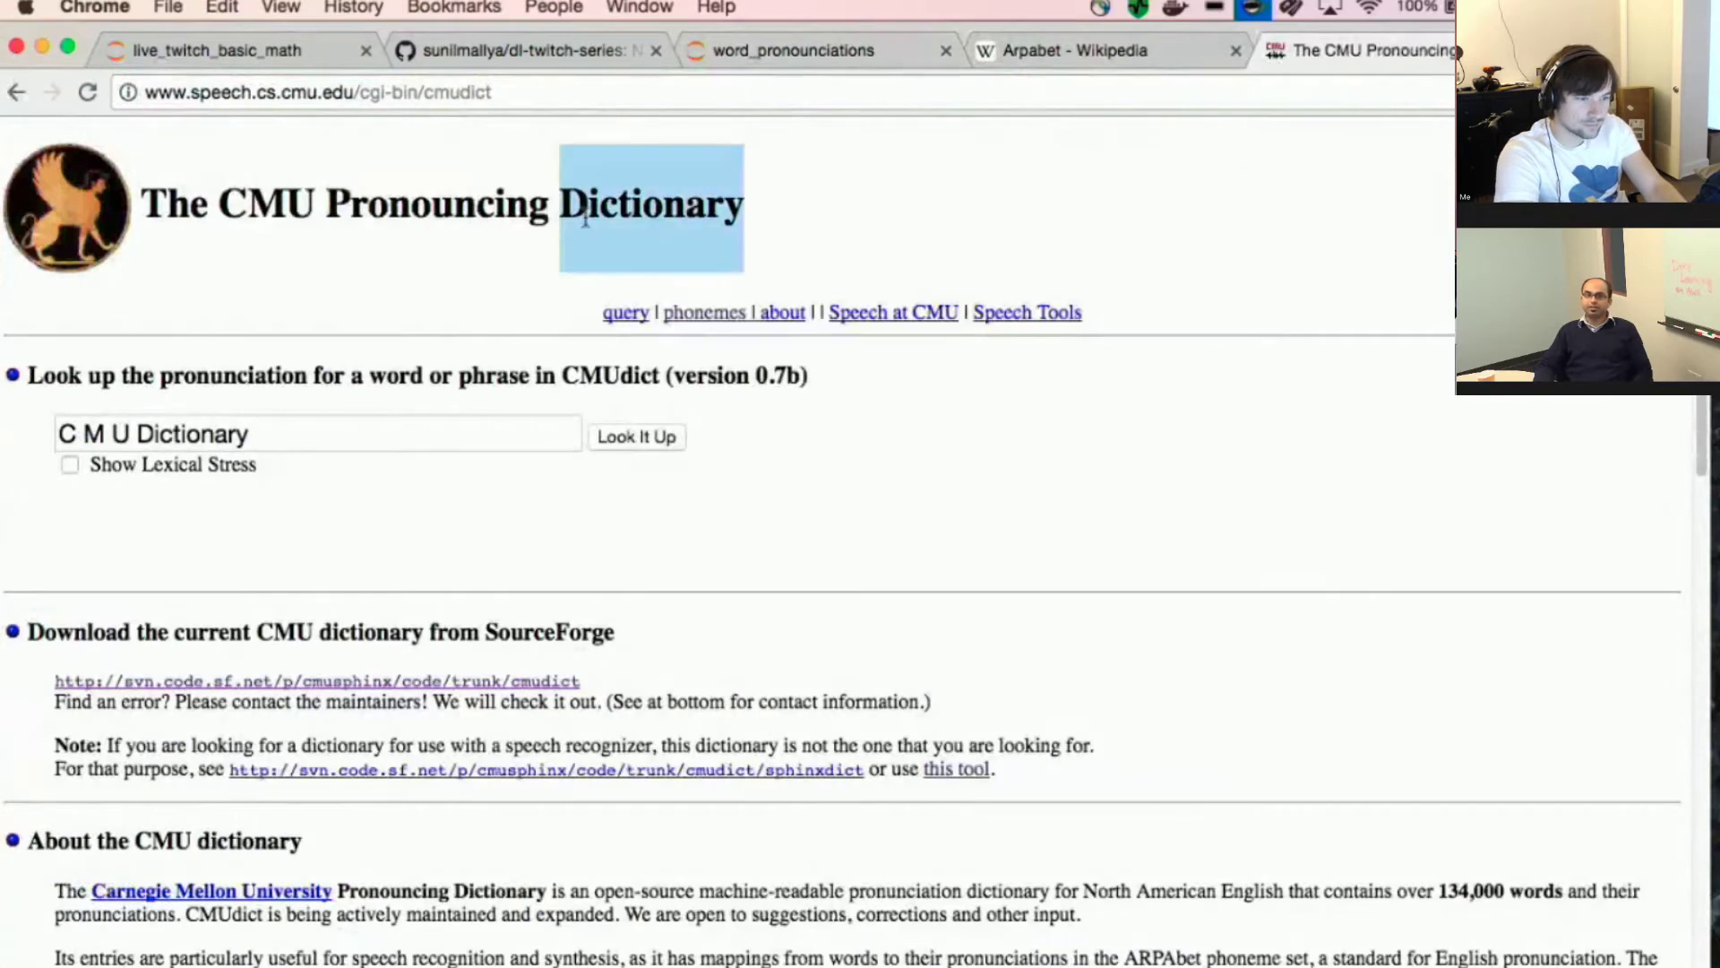
{"action": "left_click", "coordinate": [876, 418]}
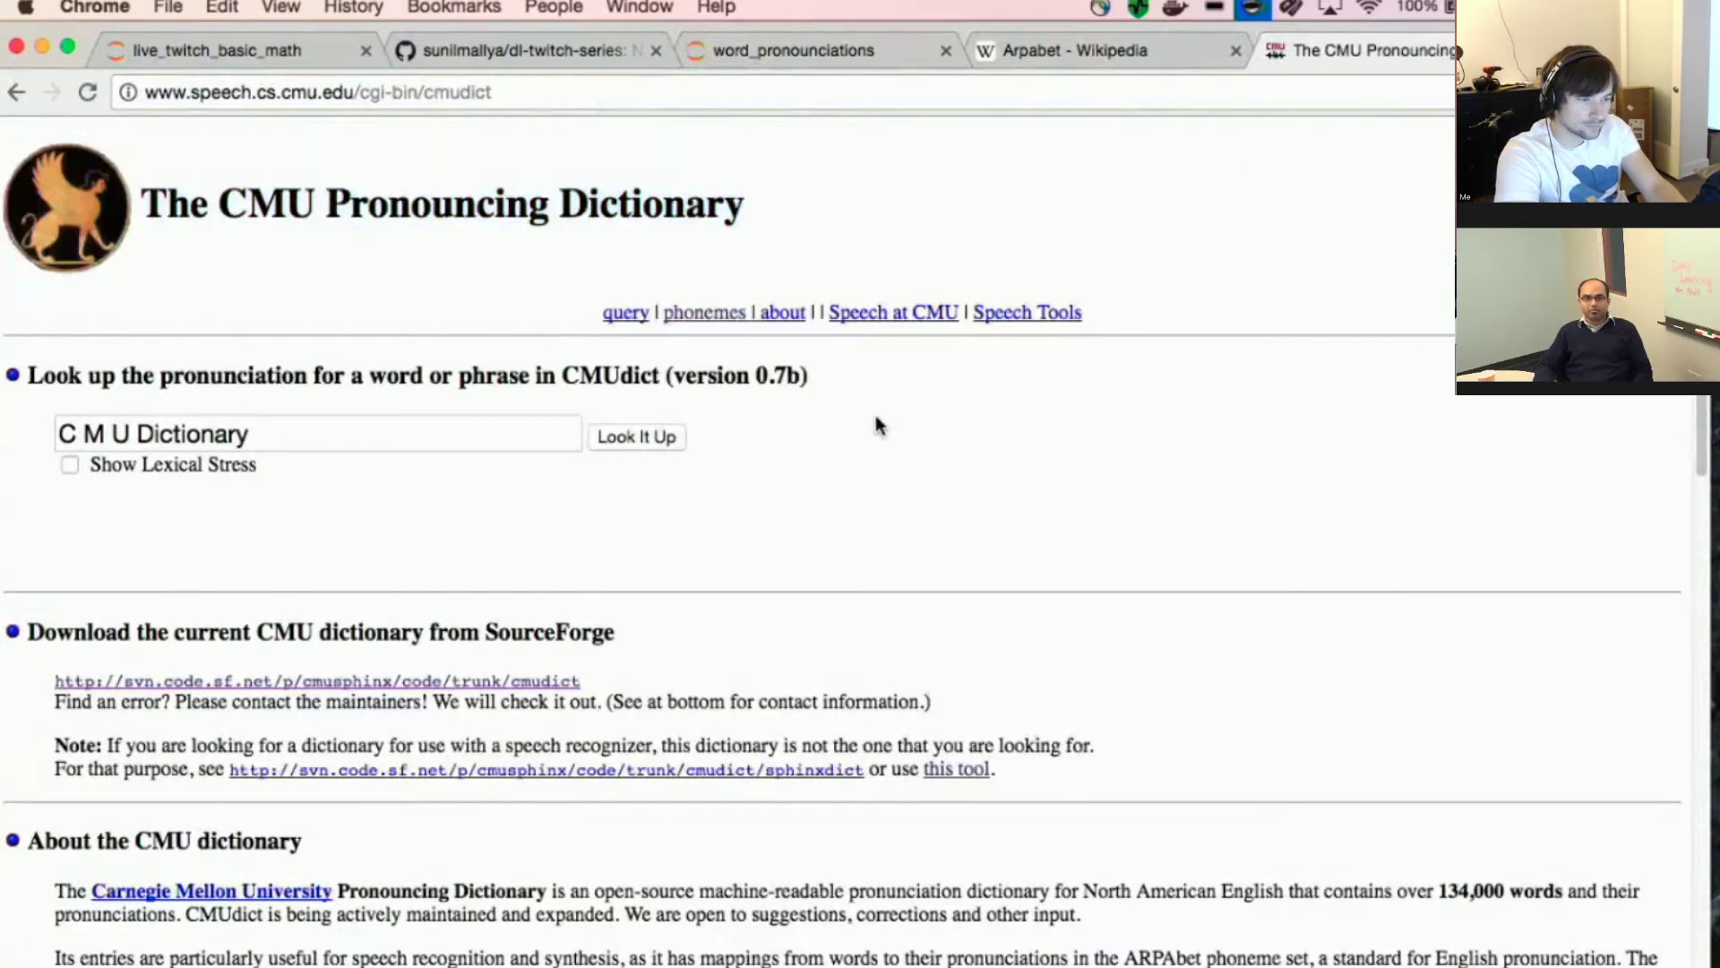
{"action": "scroll", "coordinate": [875, 416], "scroll_direction": "down", "scroll_amount": 5}
{"action": "scroll", "coordinate": [874, 416], "scroll_direction": "up", "scroll_amount": 4}
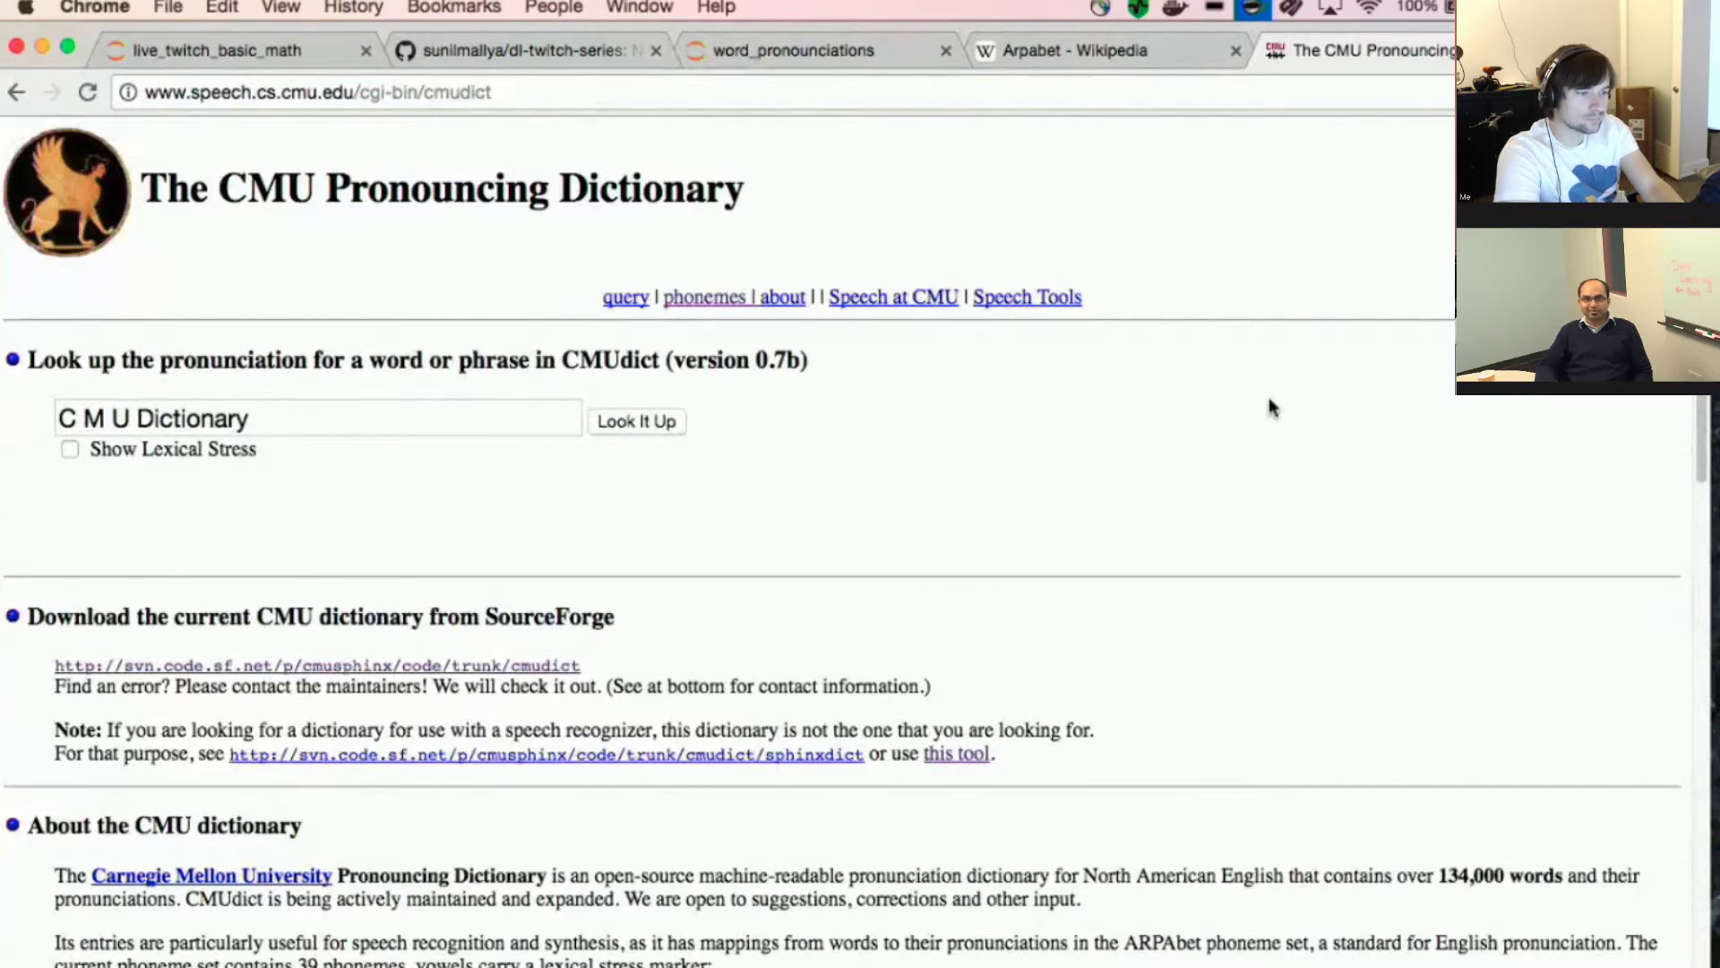
{"action": "scroll", "coordinate": [1269, 398], "scroll_direction": "down", "scroll_amount": 5}
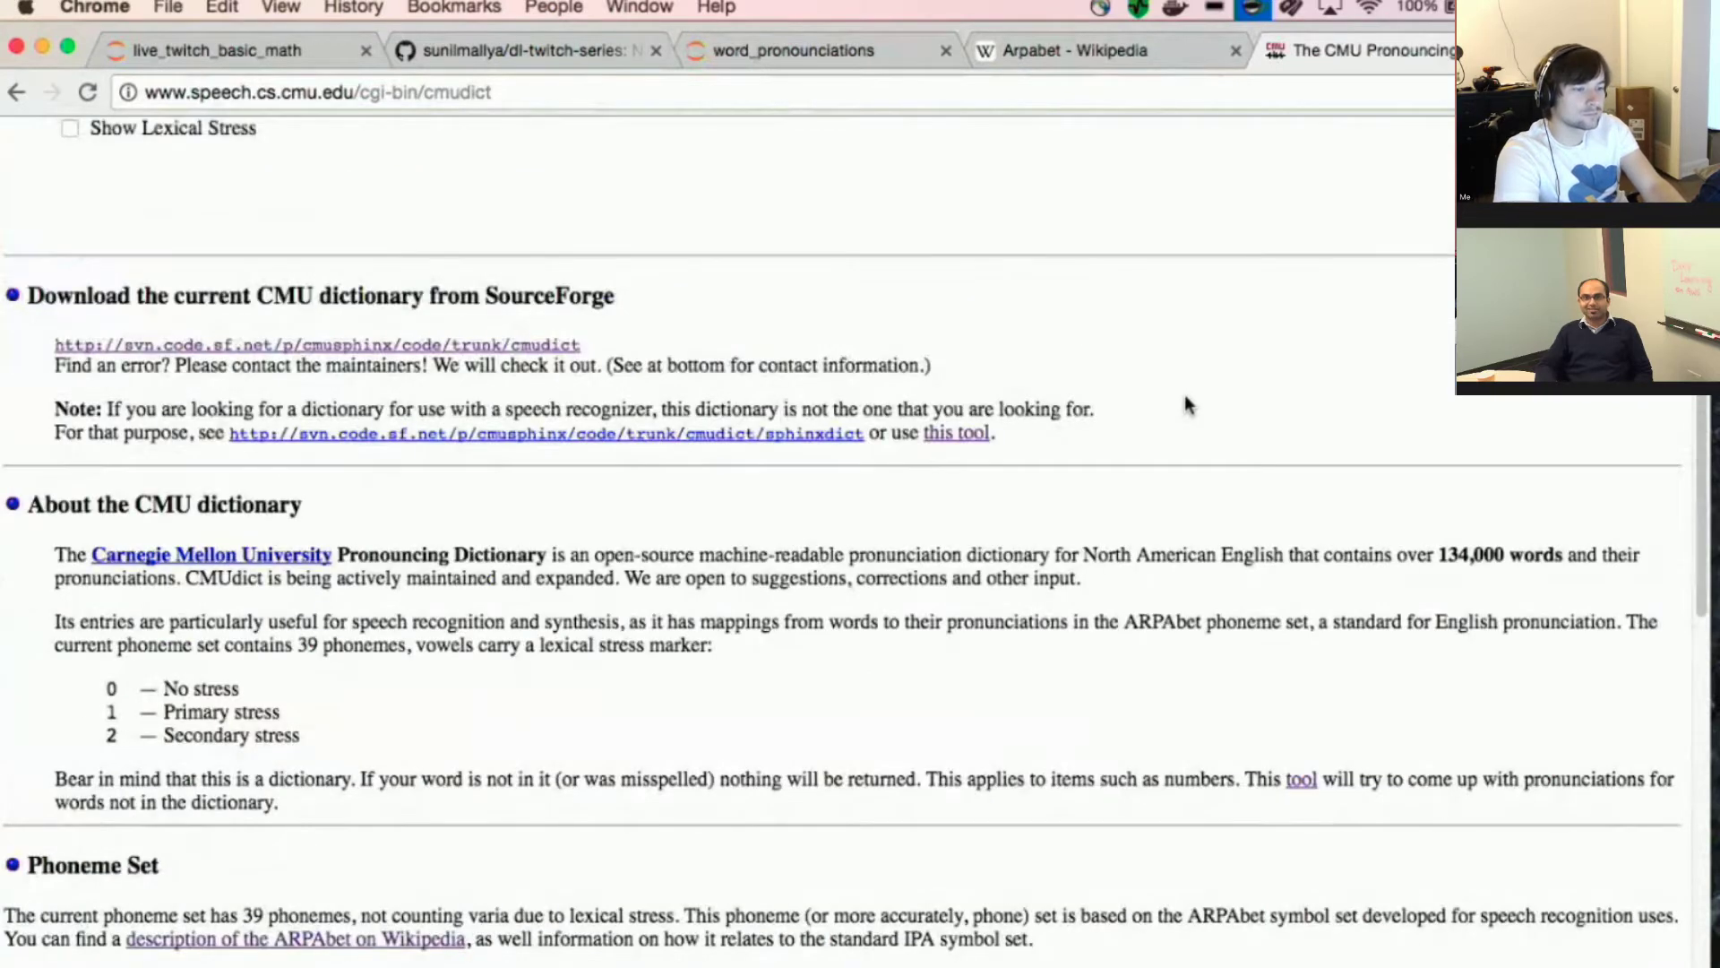
{"action": "scroll", "coordinate": [1188, 405], "scroll_direction": "up", "scroll_amount": 2}
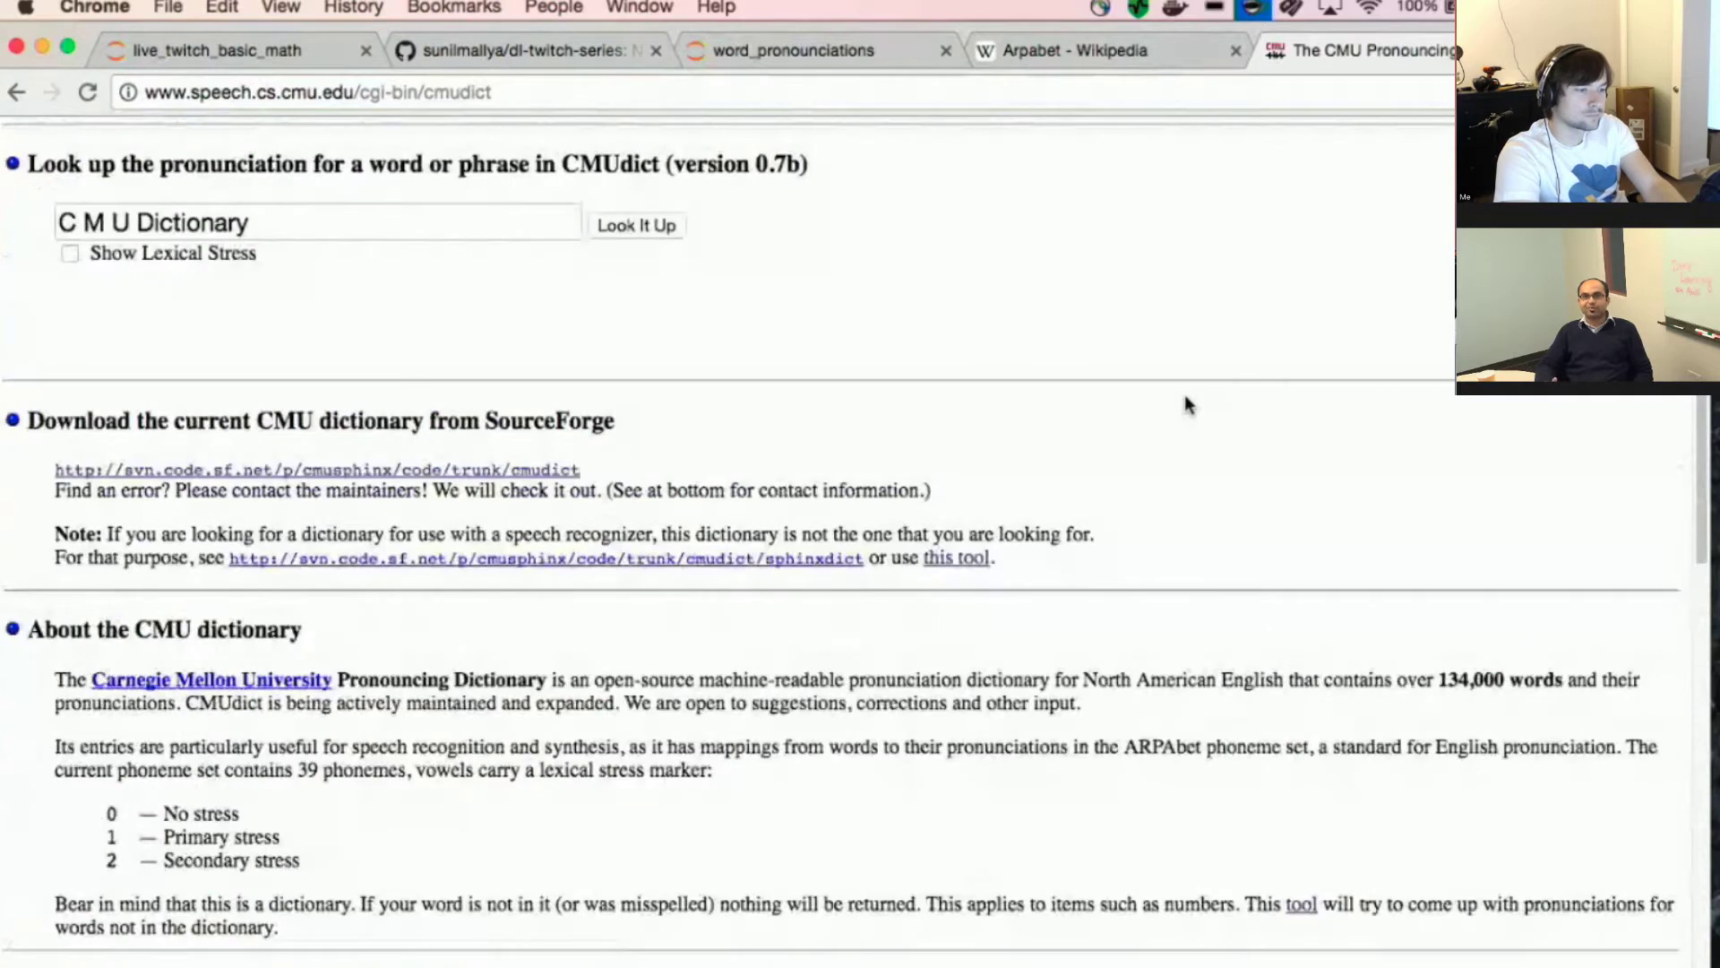
{"action": "scroll", "coordinate": [1186, 397], "scroll_direction": "up", "scroll_amount": 1}
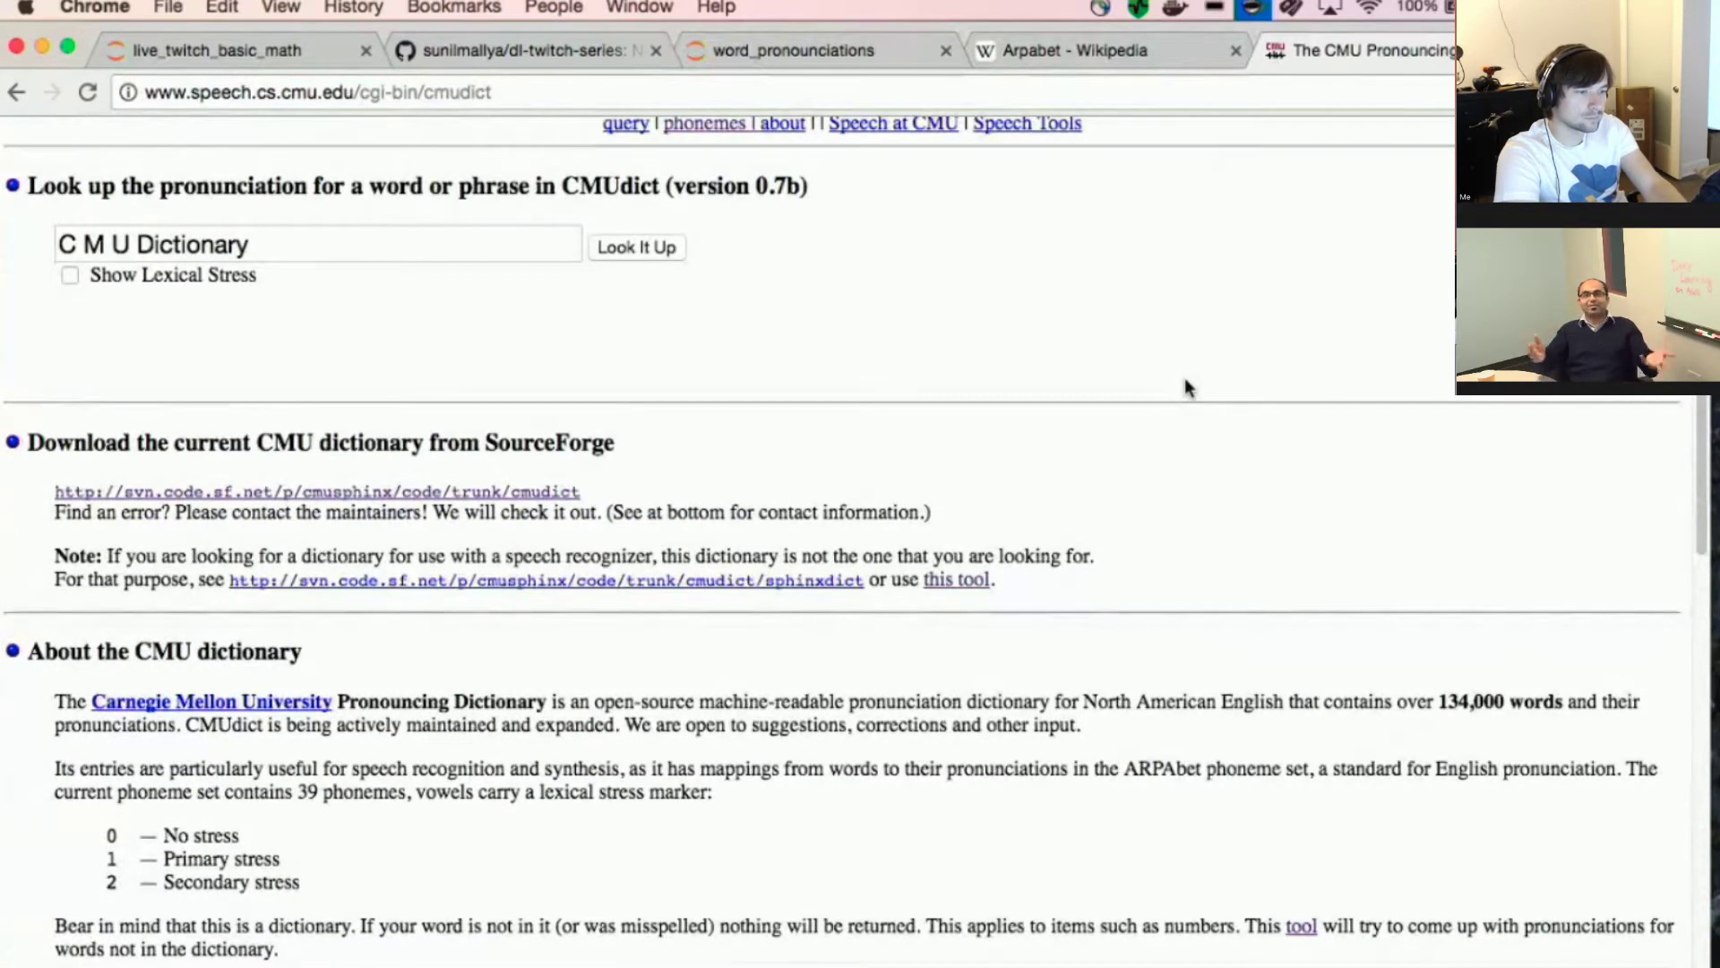
{"action": "scroll", "coordinate": [1185, 385], "scroll_direction": "down", "scroll_amount": 5}
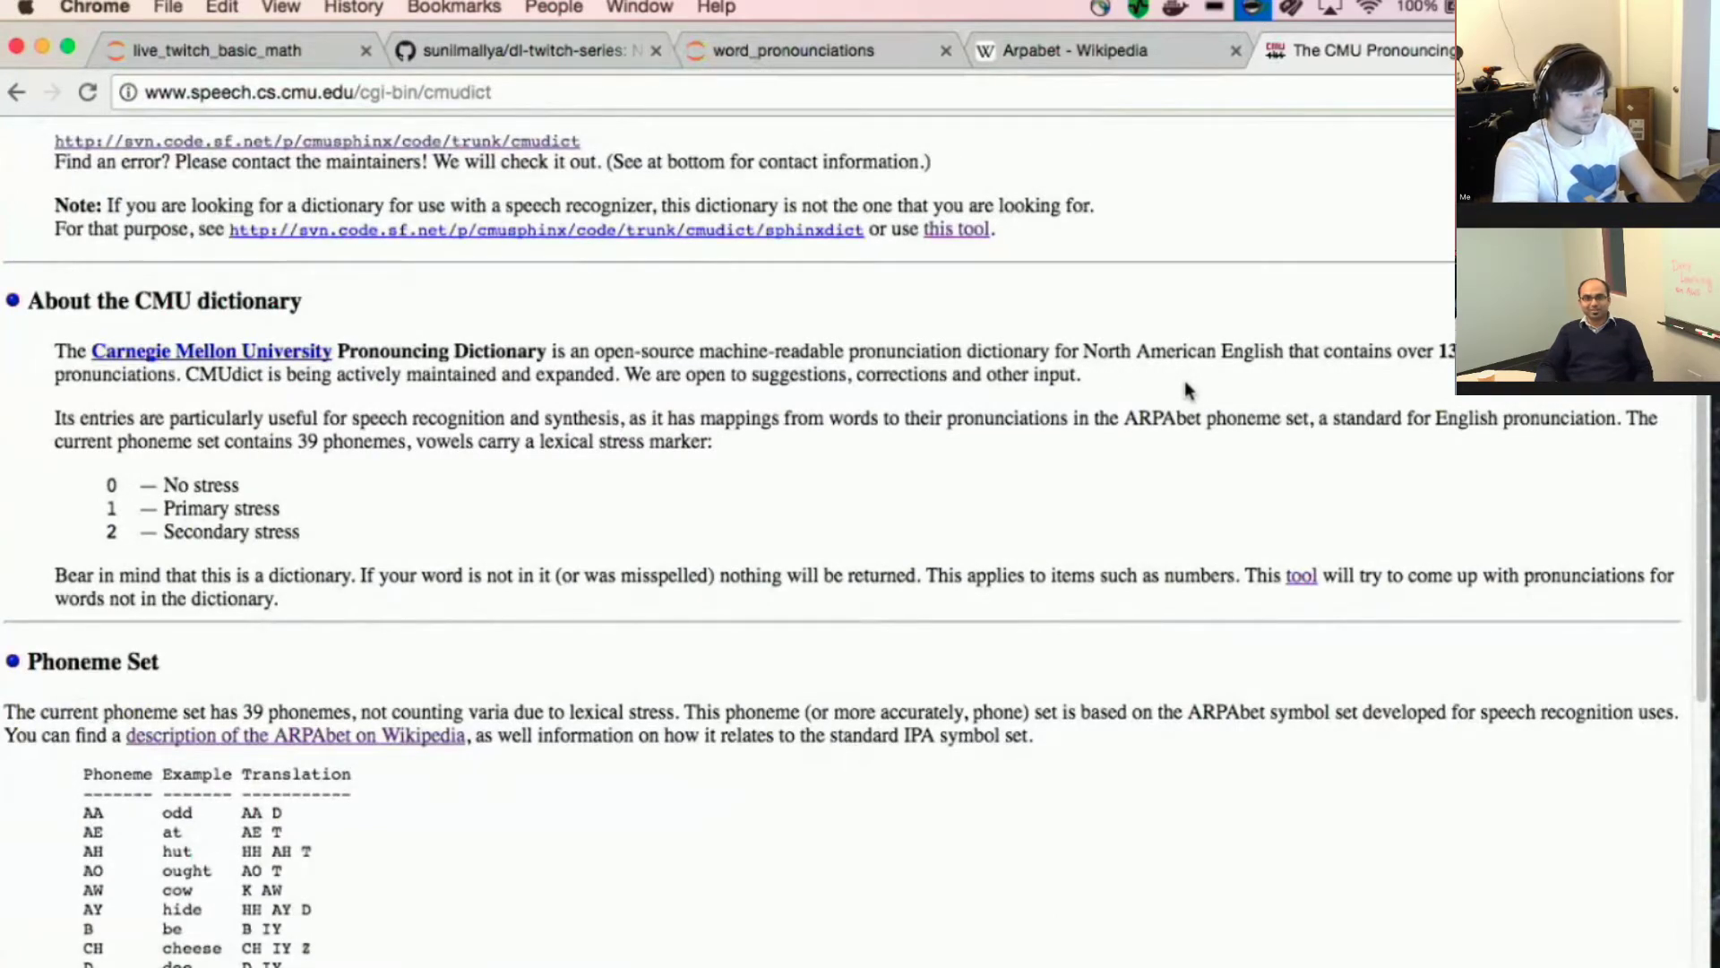
{"action": "scroll", "coordinate": [1185, 390], "scroll_direction": "down", "scroll_amount": 2}
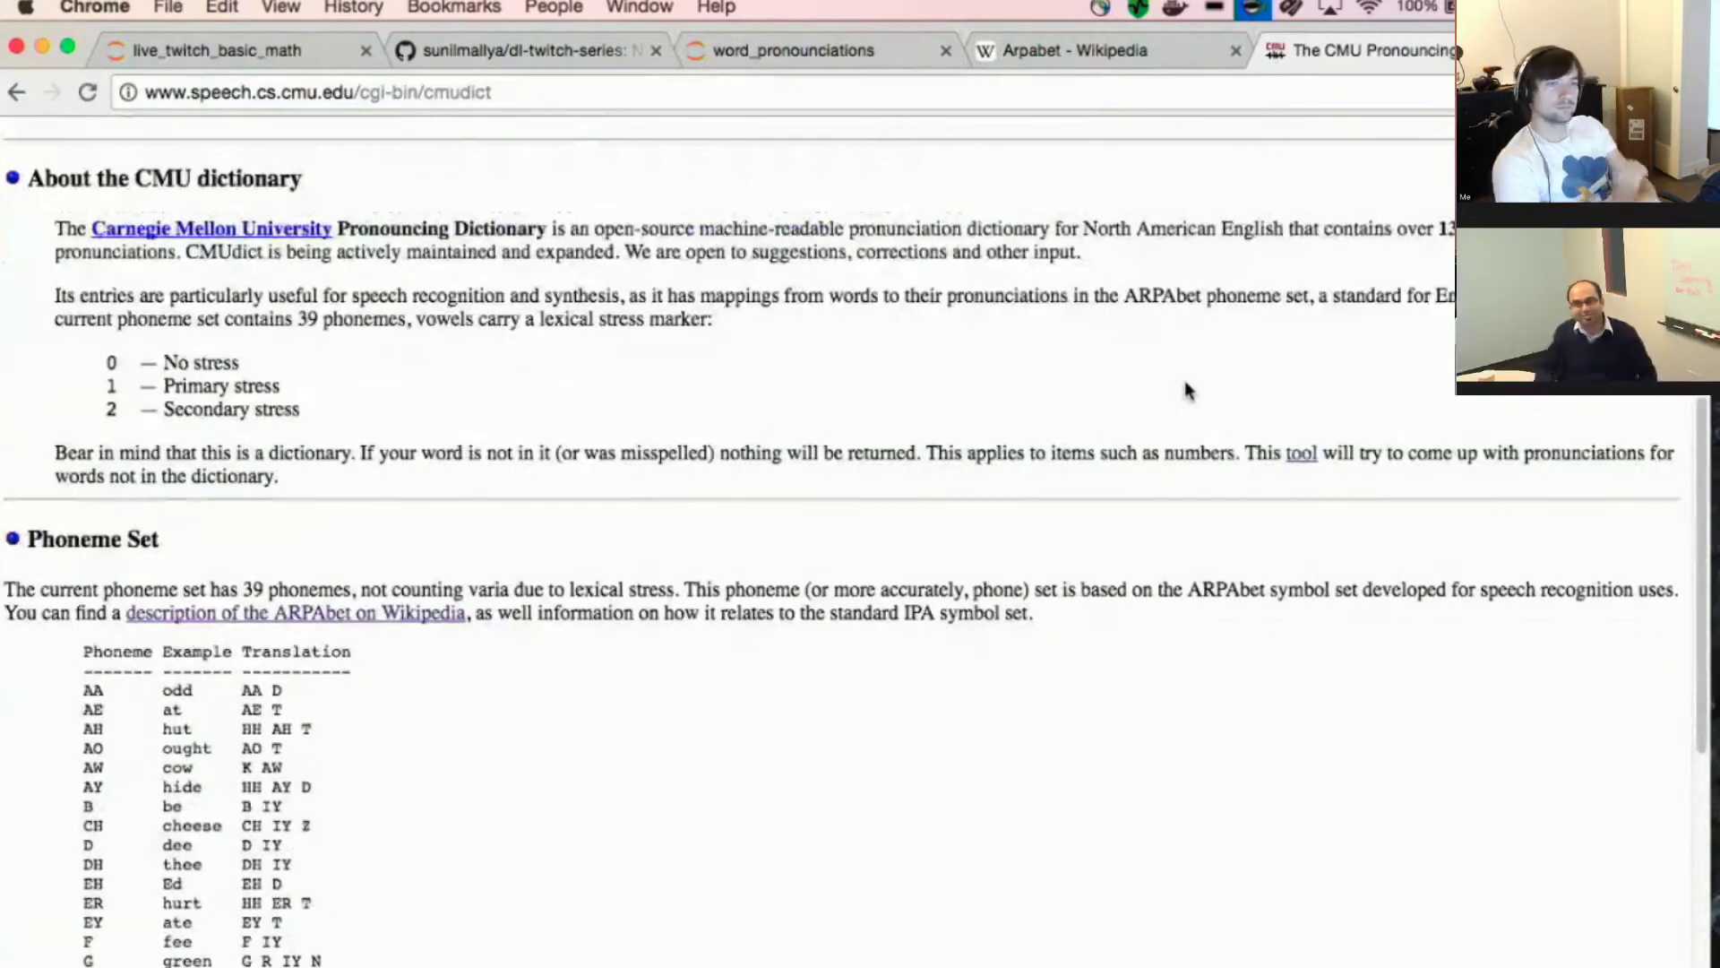
{"action": "scroll", "coordinate": [1186, 391], "scroll_direction": "down", "scroll_amount": 5}
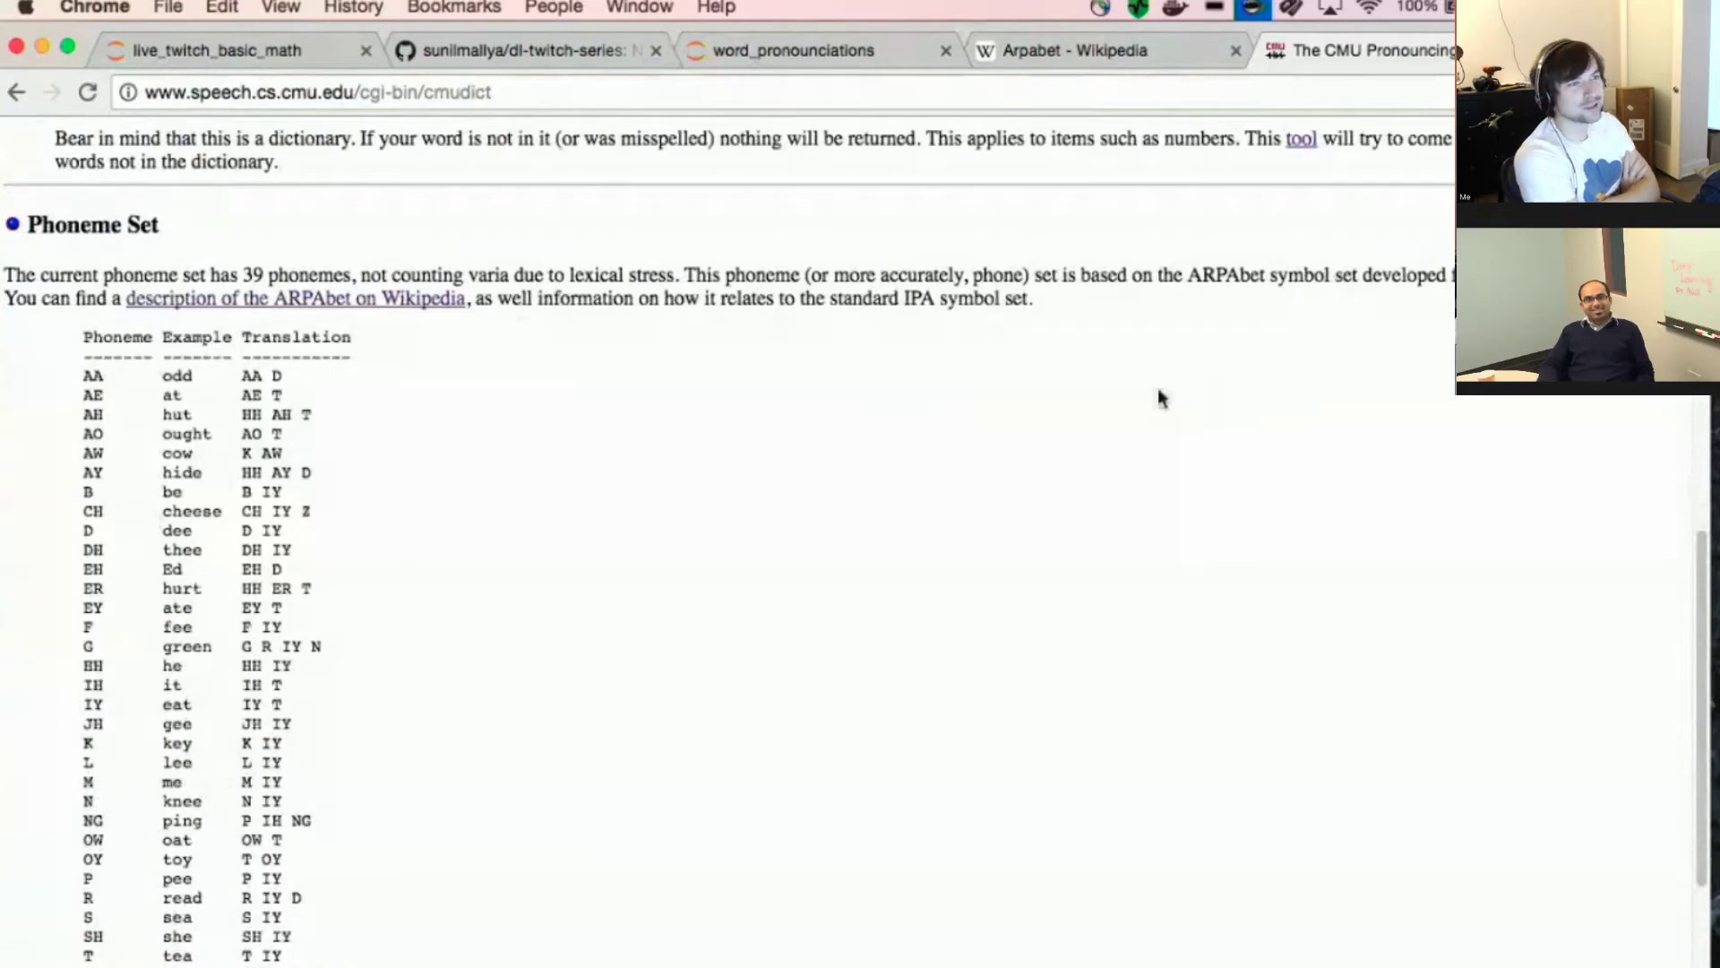
{"action": "scroll", "coordinate": [1158, 398], "scroll_direction": "down", "scroll_amount": 3}
{"action": "scroll", "coordinate": [1158, 398], "scroll_direction": "up", "scroll_amount": 2}
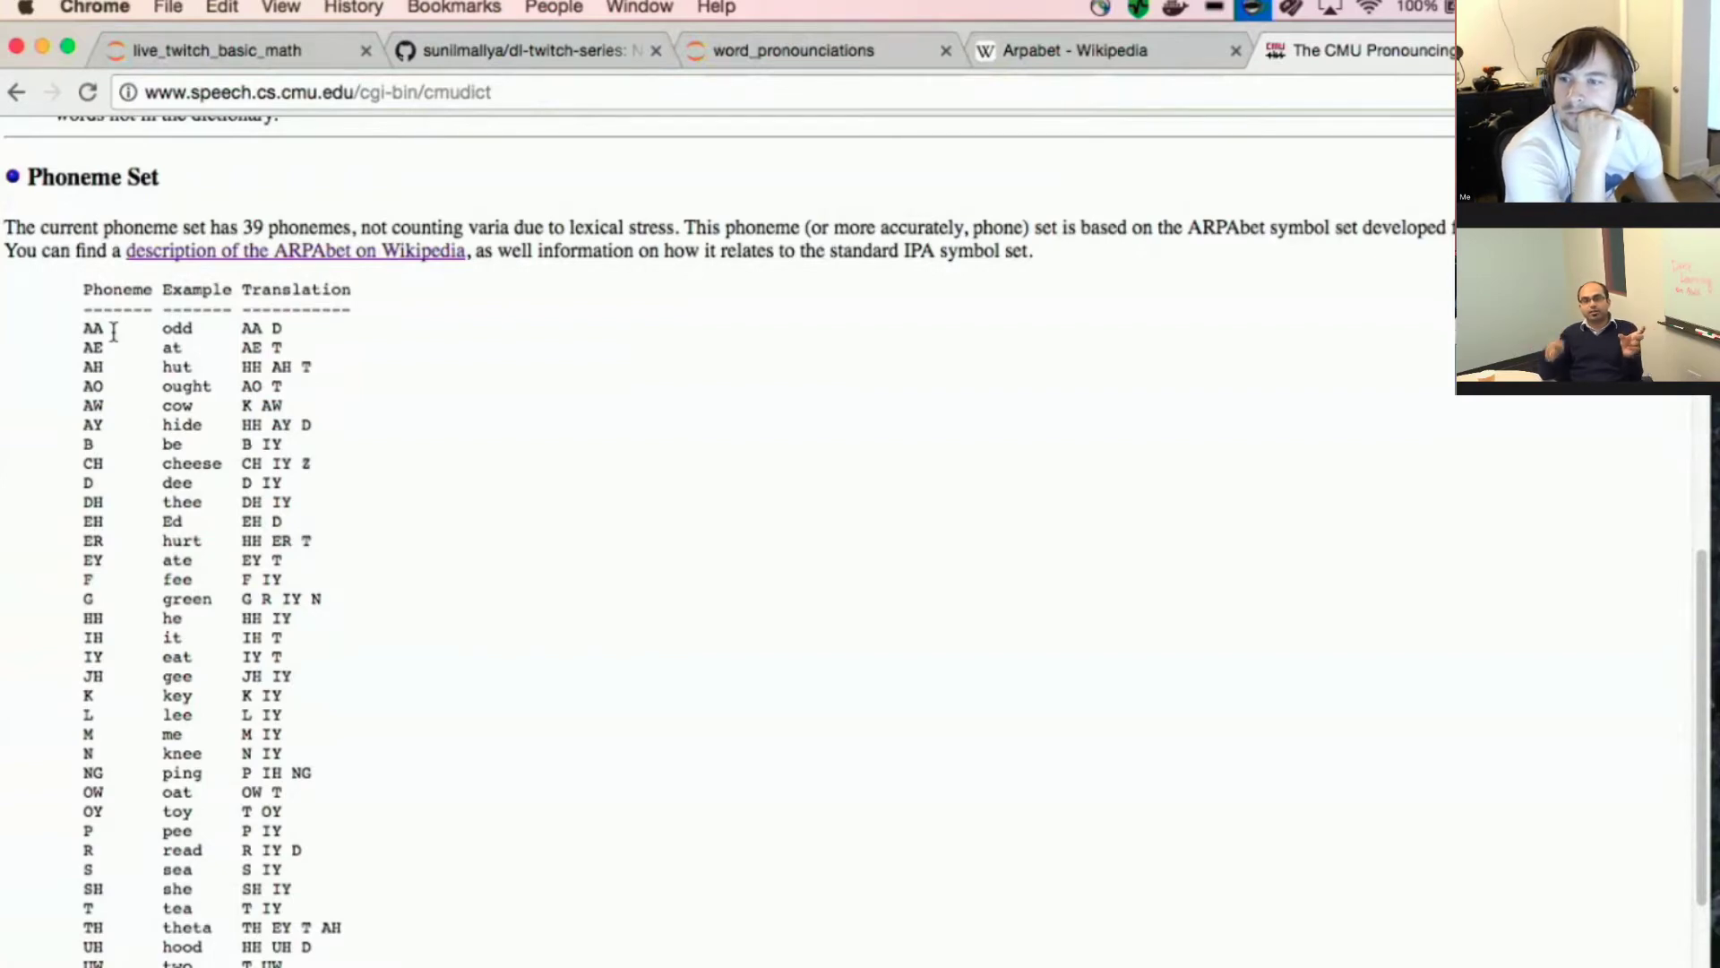
{"action": "scroll", "coordinate": [143, 319], "scroll_direction": "down", "scroll_amount": 1}
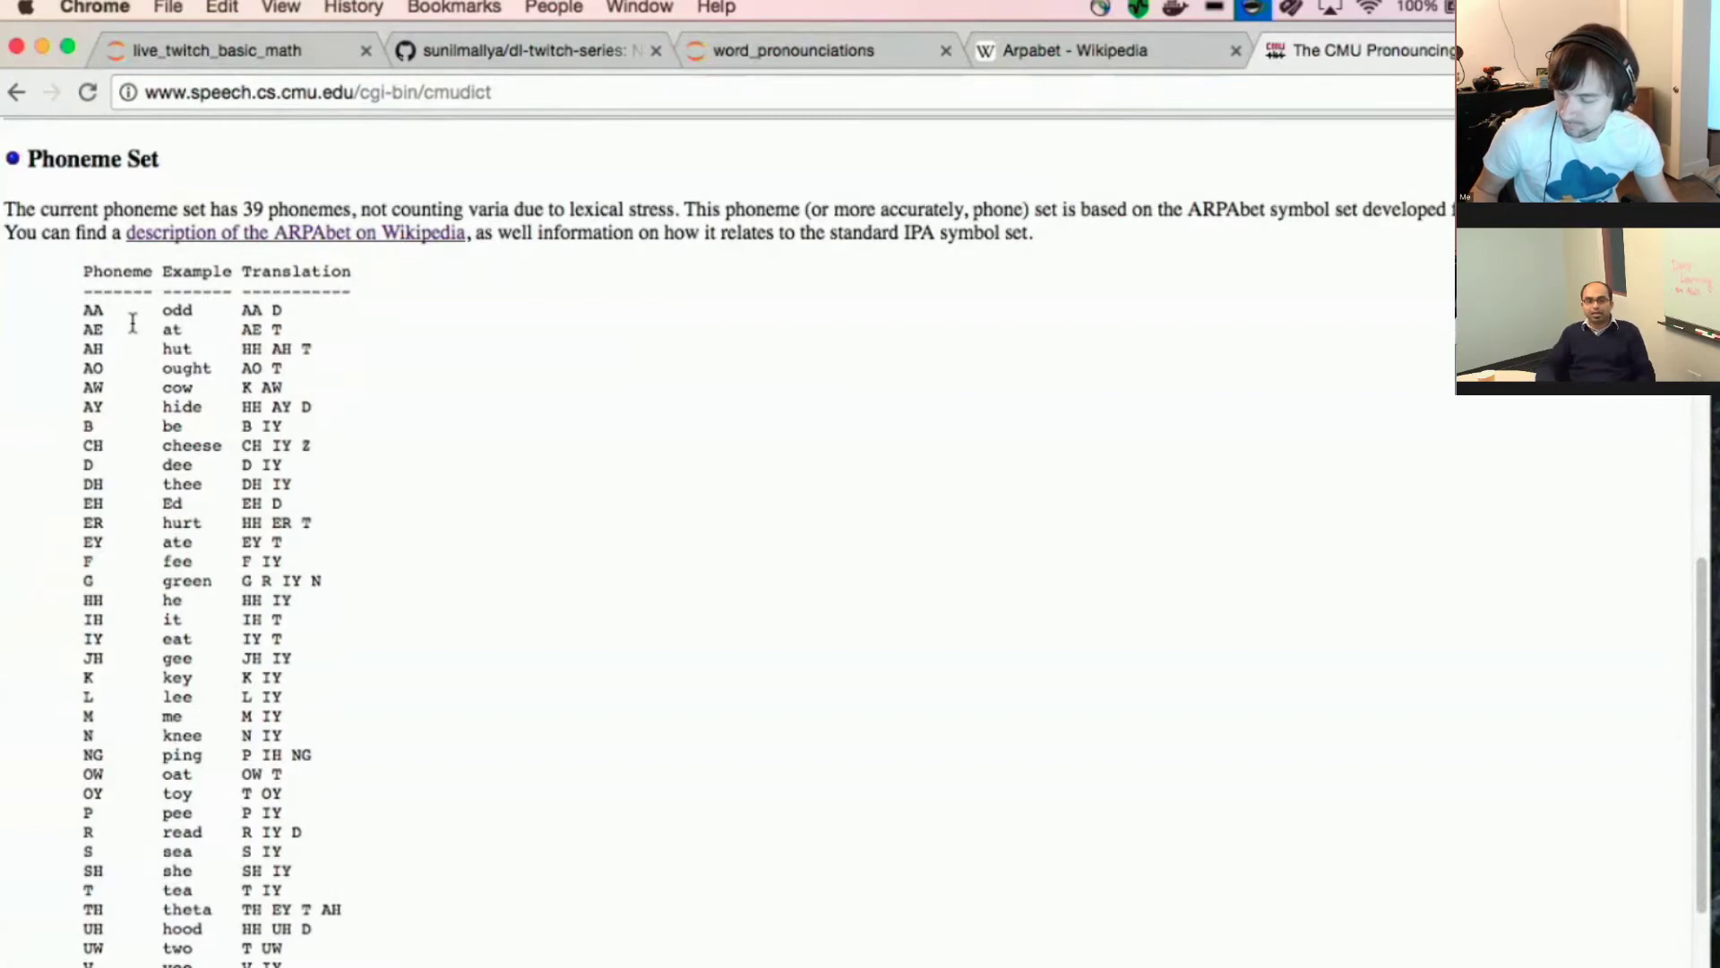
{"action": "scroll", "coordinate": [133, 323], "scroll_direction": "down", "scroll_amount": 5}
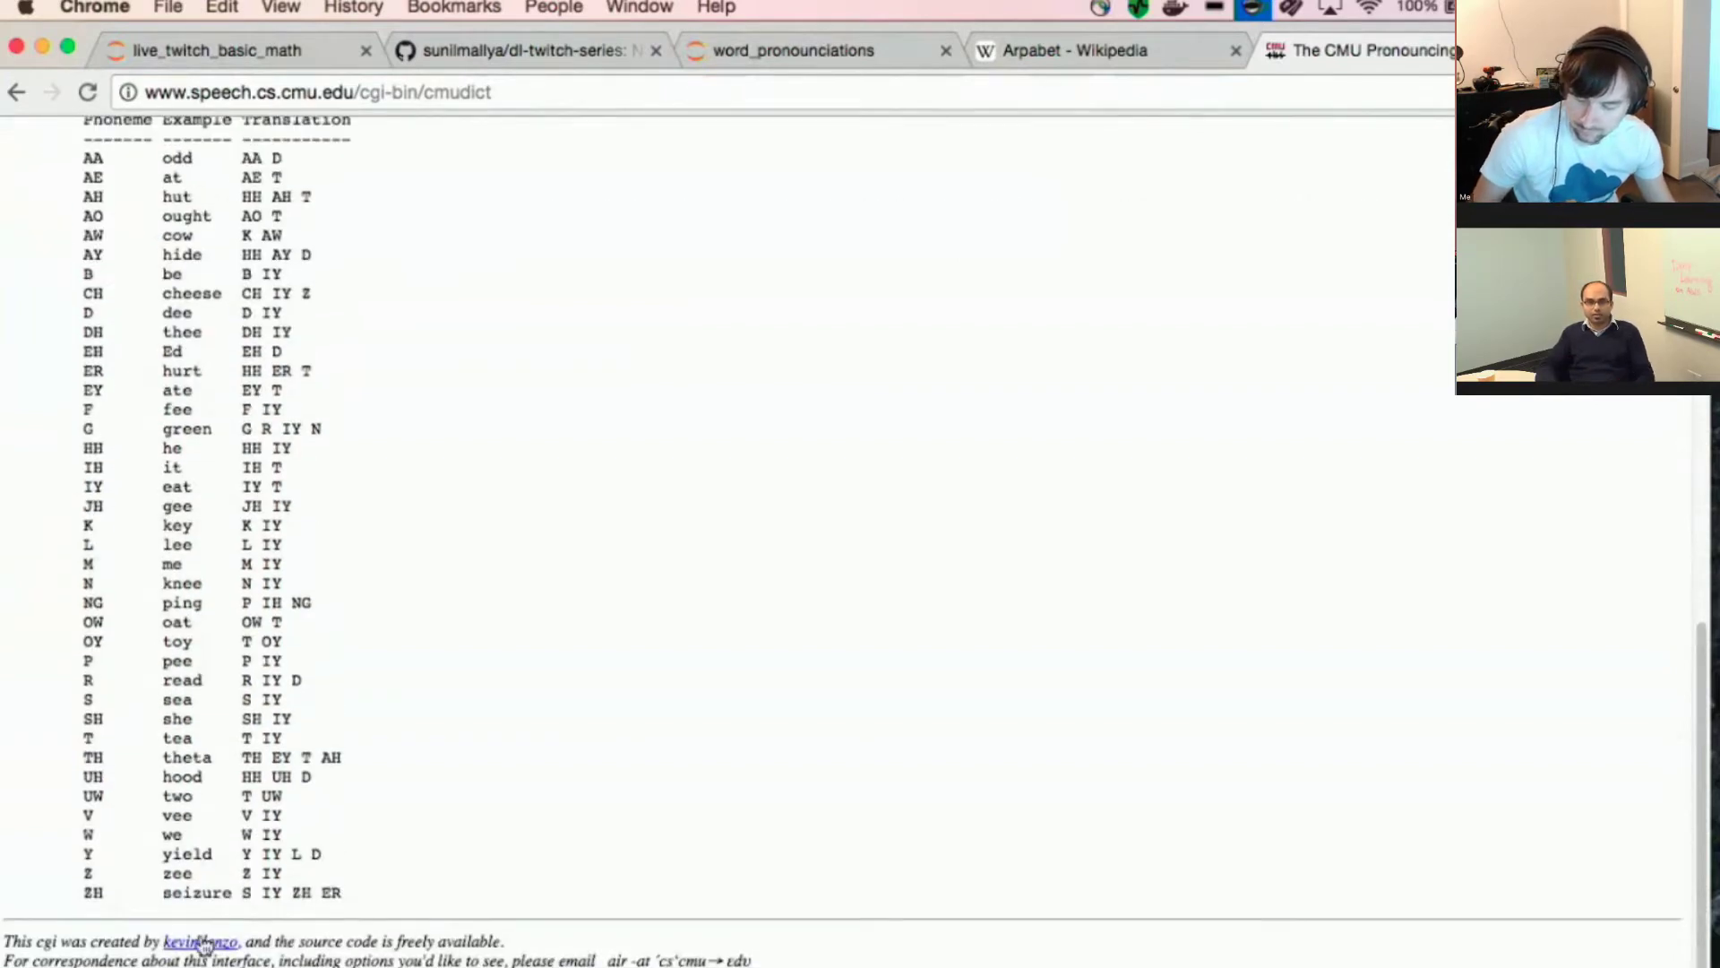
- Highlight the ZH row of the phoneme table, scroll up, and return to word_pronounciations
{"action": "triple_click", "coordinate": [222, 893]}
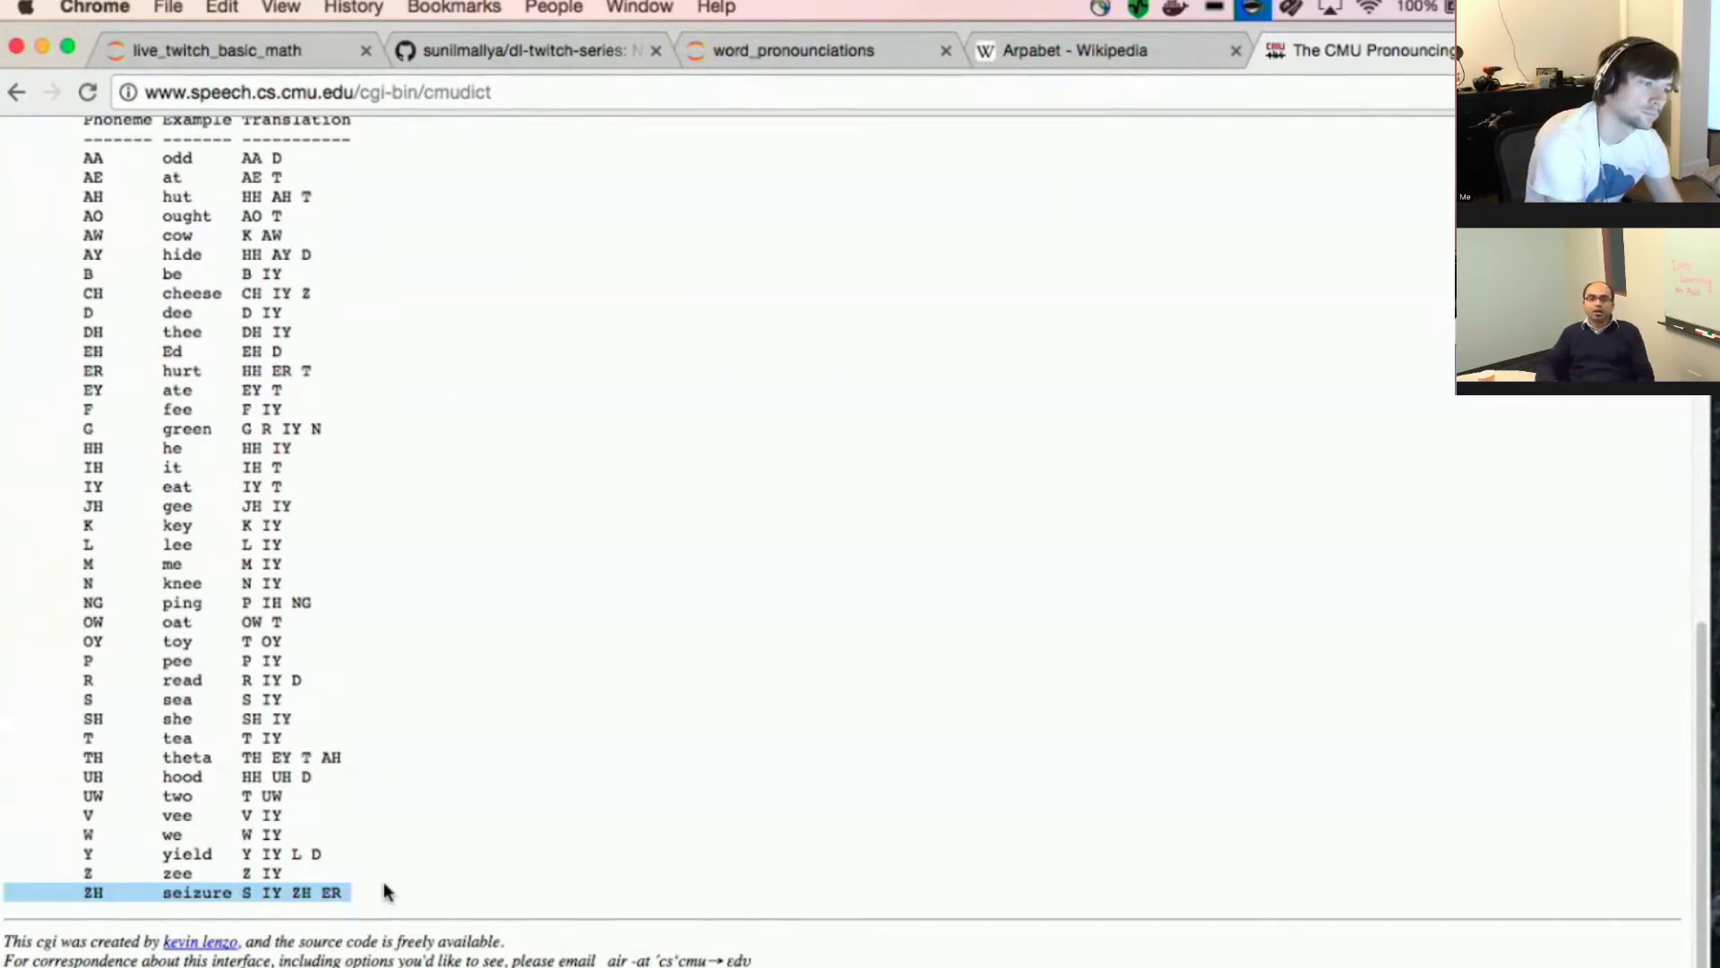
{"action": "scroll", "coordinate": [384, 881], "scroll_direction": "up", "scroll_amount": 8}
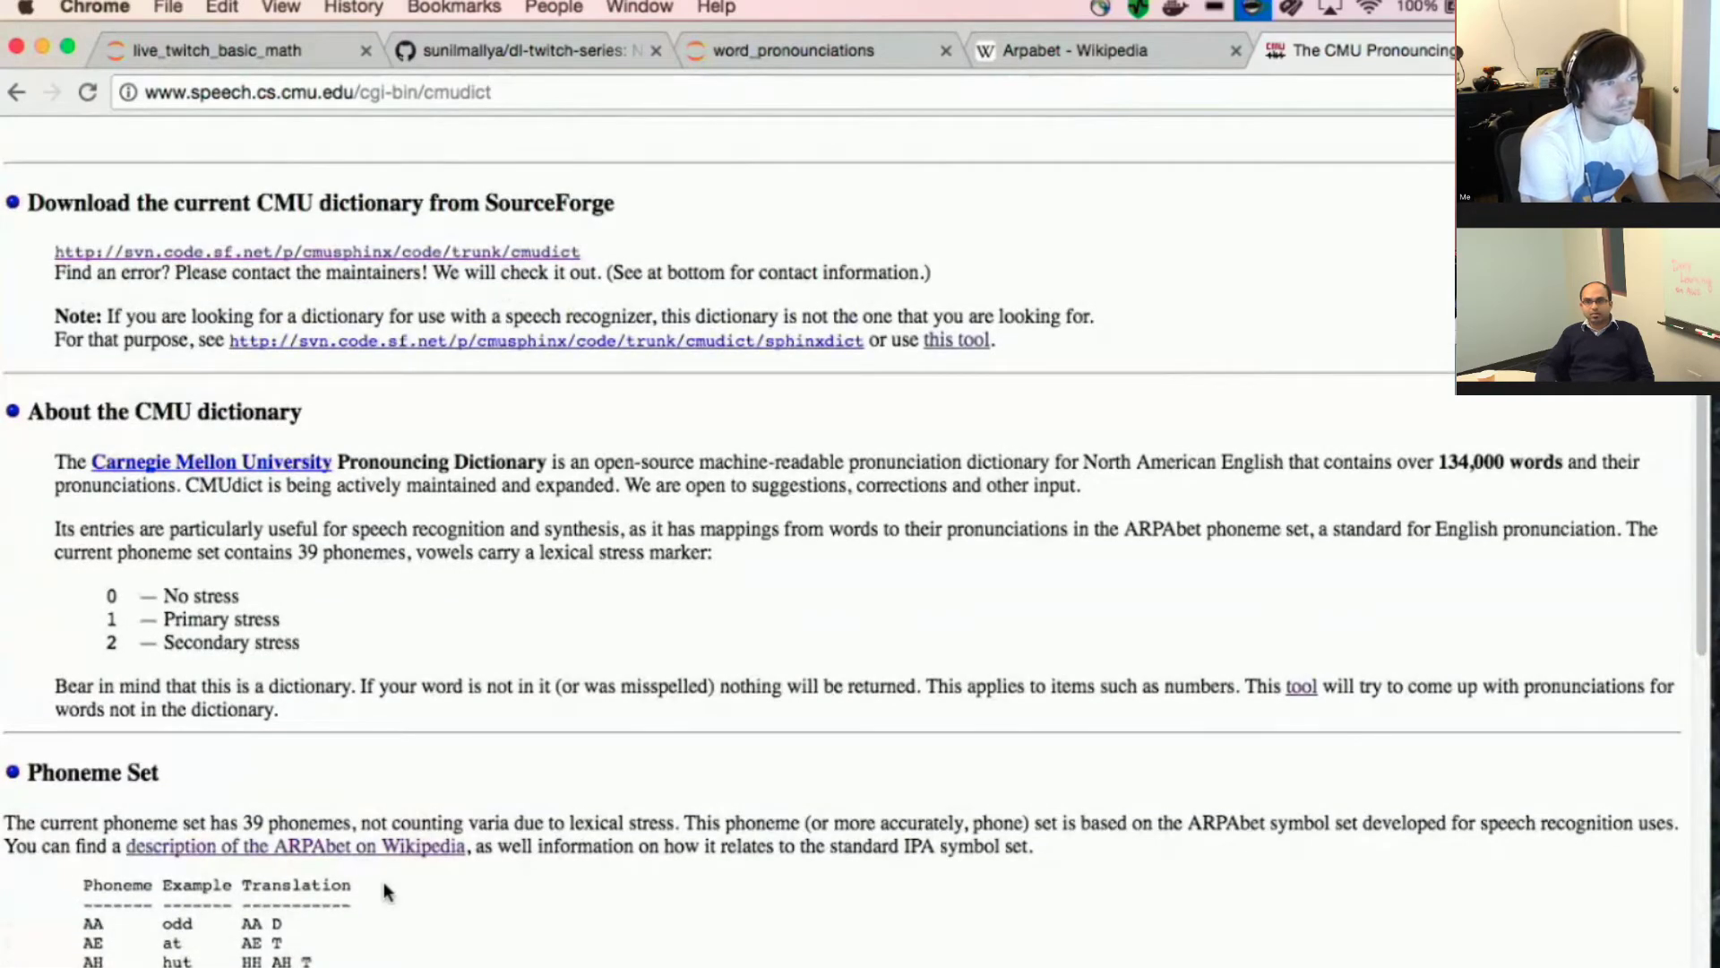
{"action": "scroll", "coordinate": [384, 882], "scroll_direction": "down", "scroll_amount": 1}
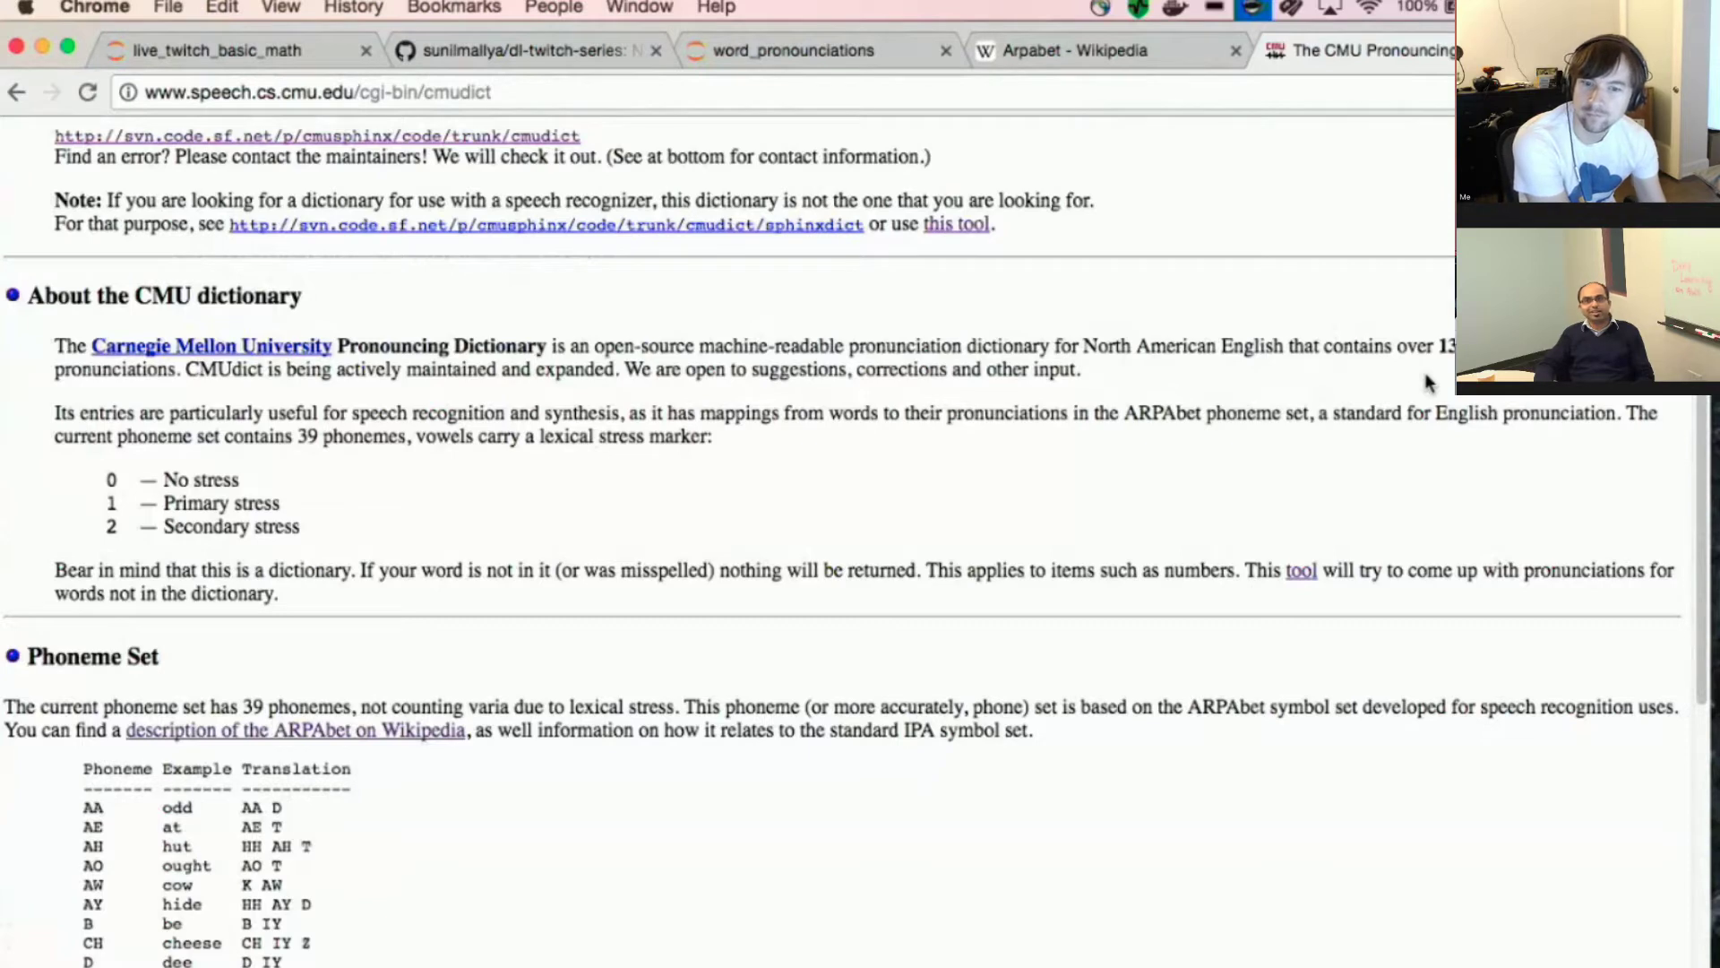
{"action": "scroll", "coordinate": [1428, 382], "scroll_direction": "up", "scroll_amount": 2}
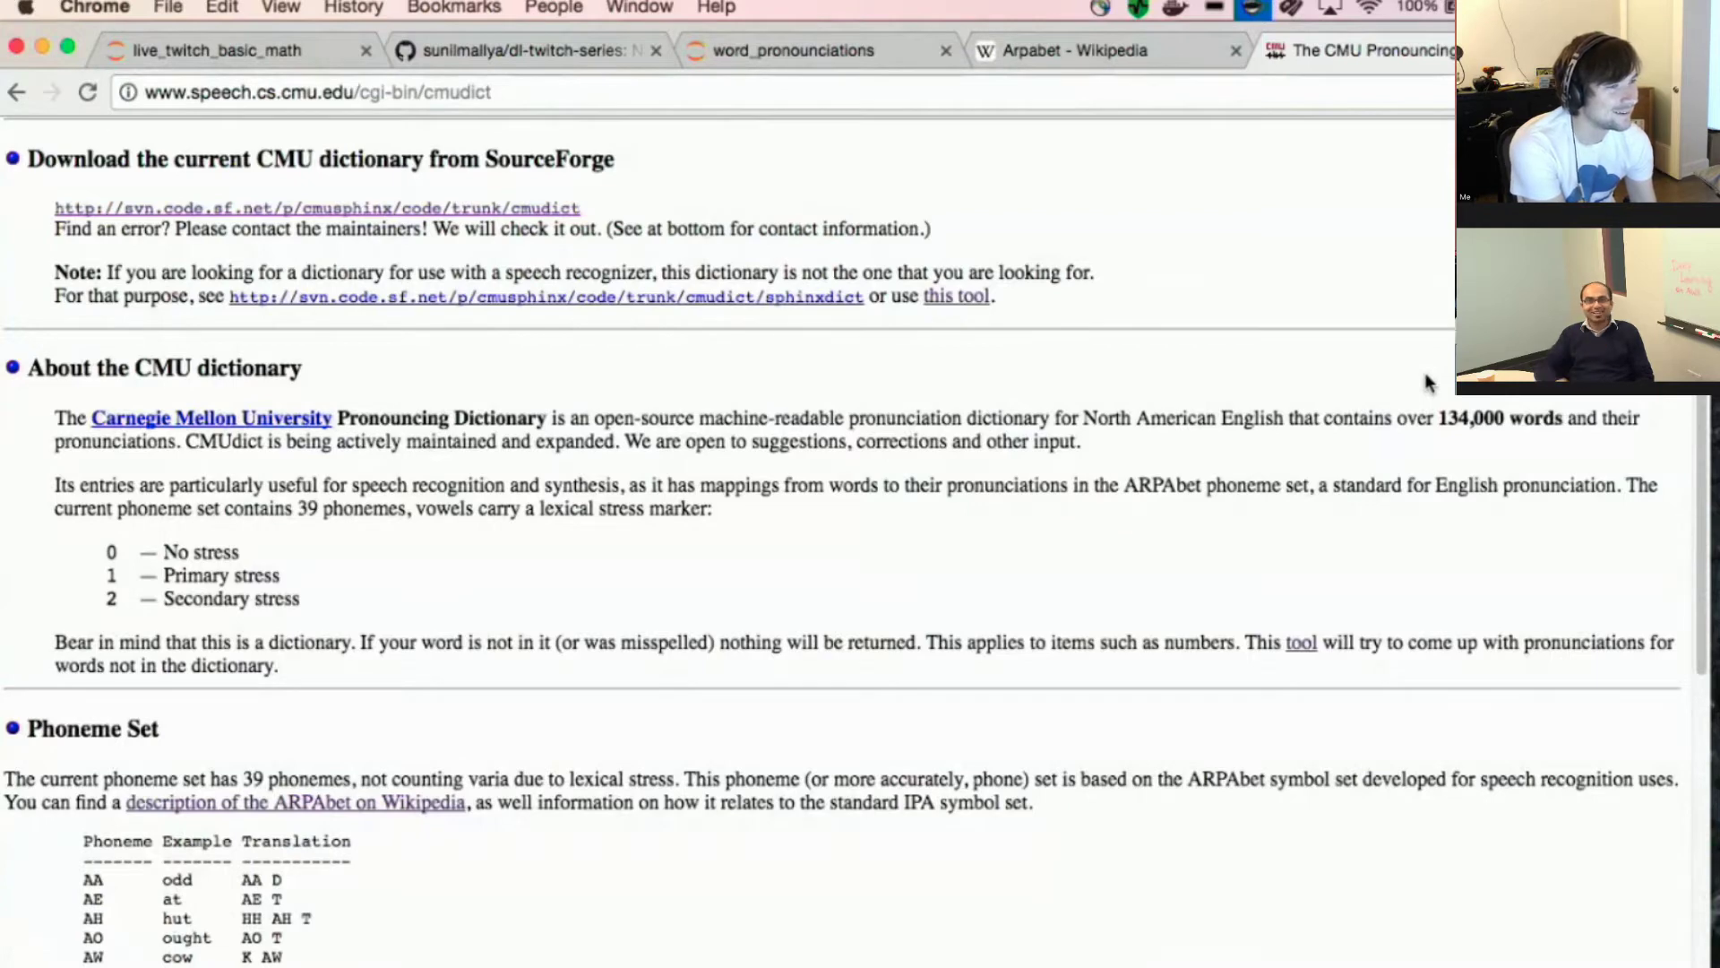
{"action": "scroll", "coordinate": [1428, 382], "scroll_direction": "up", "scroll_amount": 4}
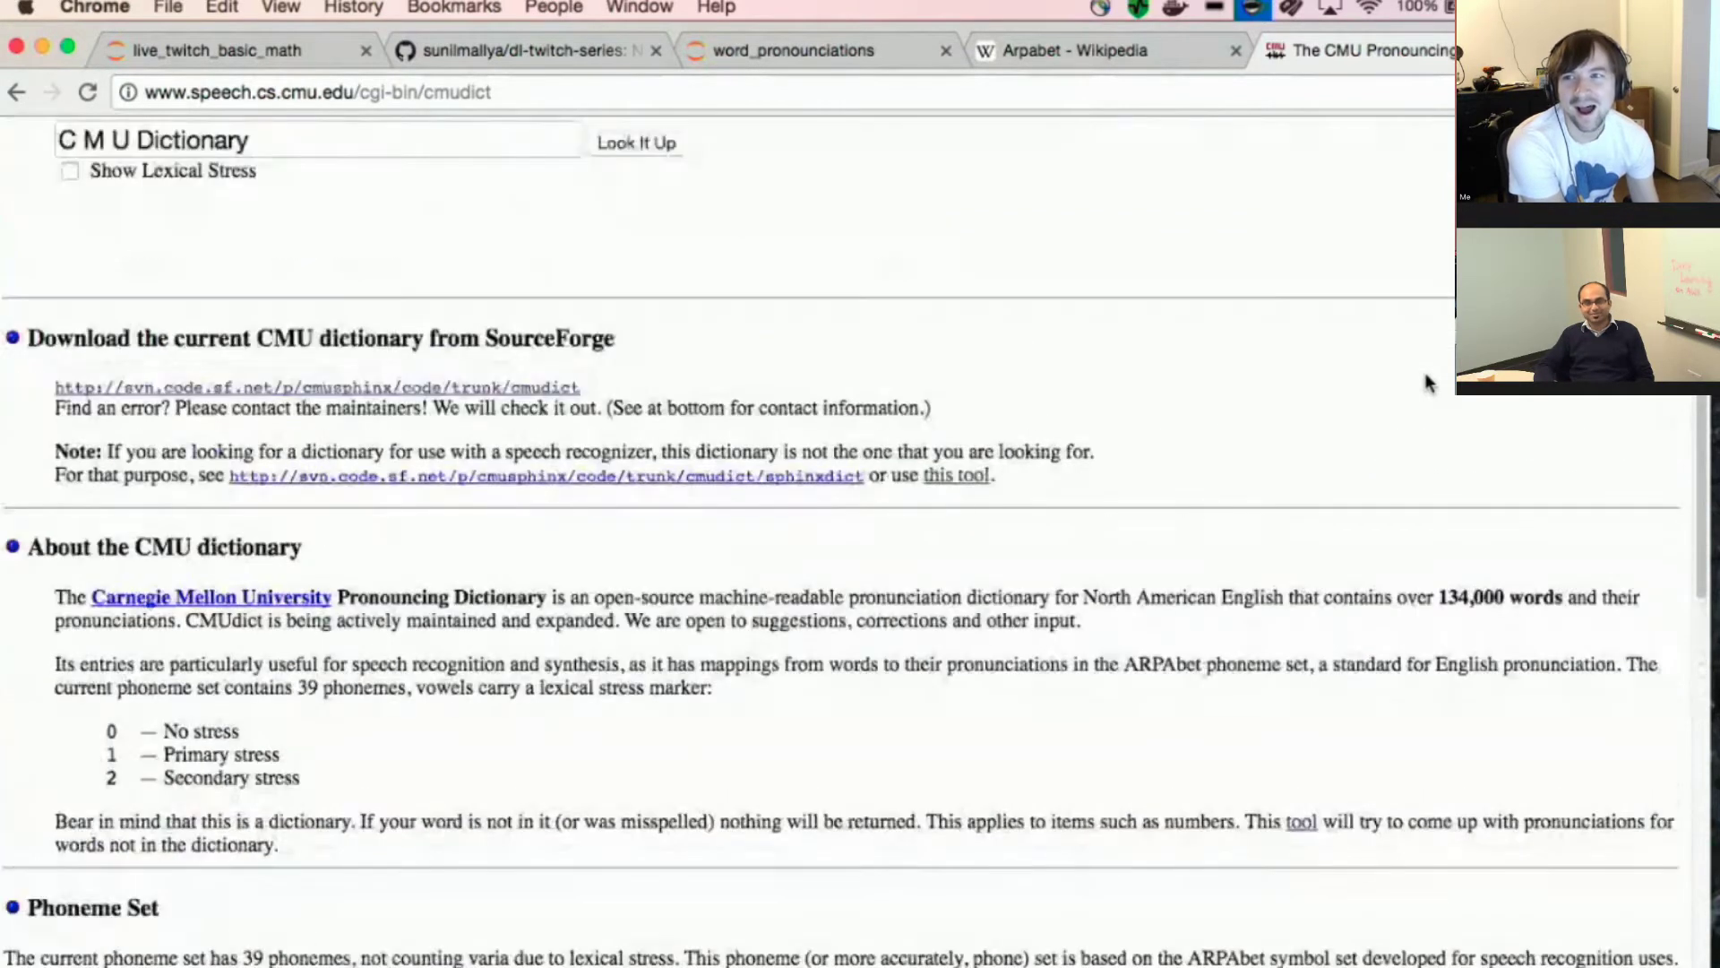
{"action": "scroll", "coordinate": [1428, 383], "scroll_direction": "up", "scroll_amount": 1}
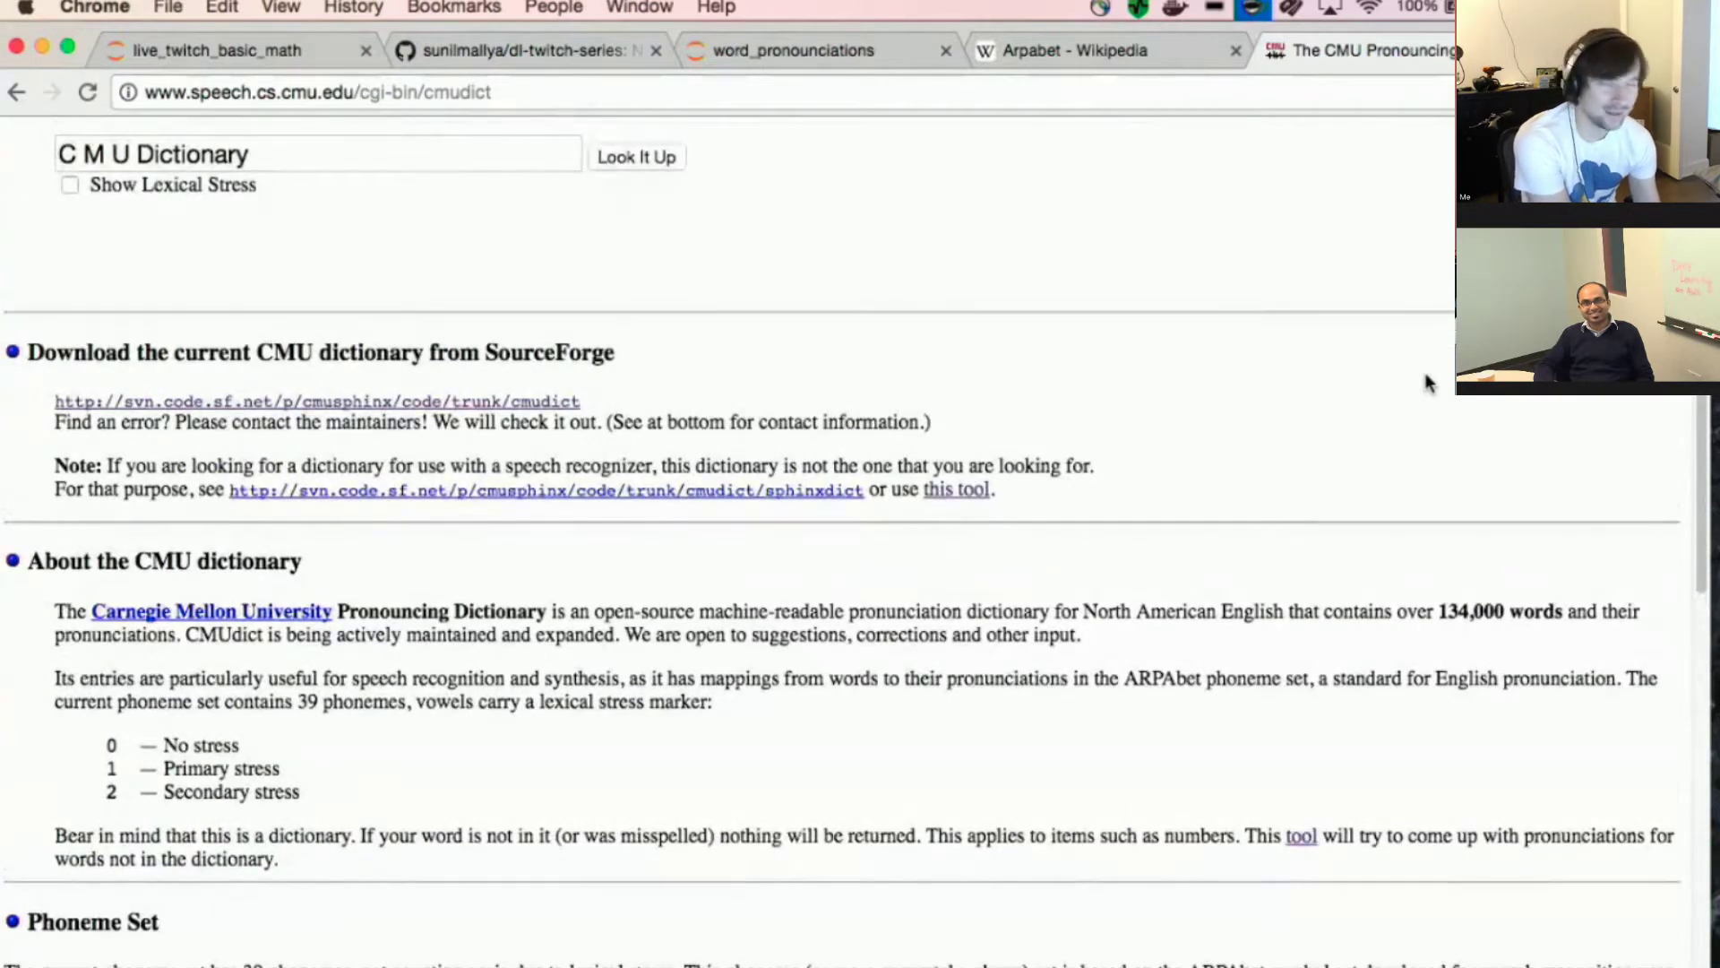
{"action": "scroll", "coordinate": [1428, 382], "scroll_direction": "up", "scroll_amount": 1}
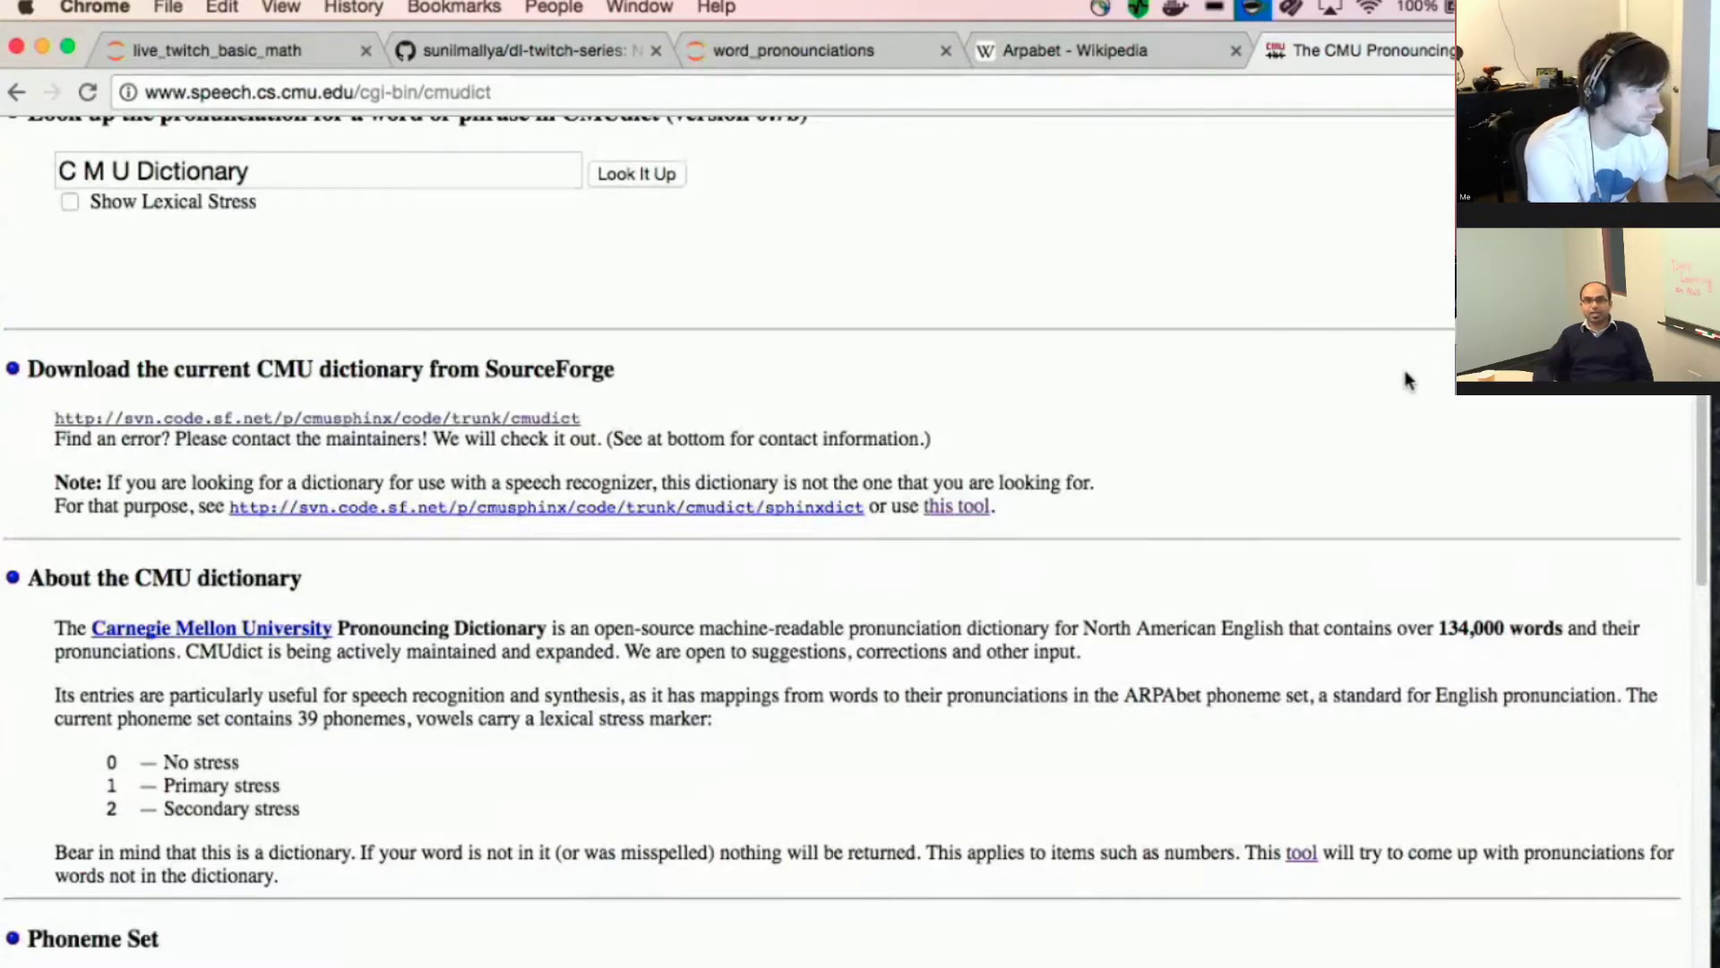
{"action": "left_click", "coordinate": [887, 60]}
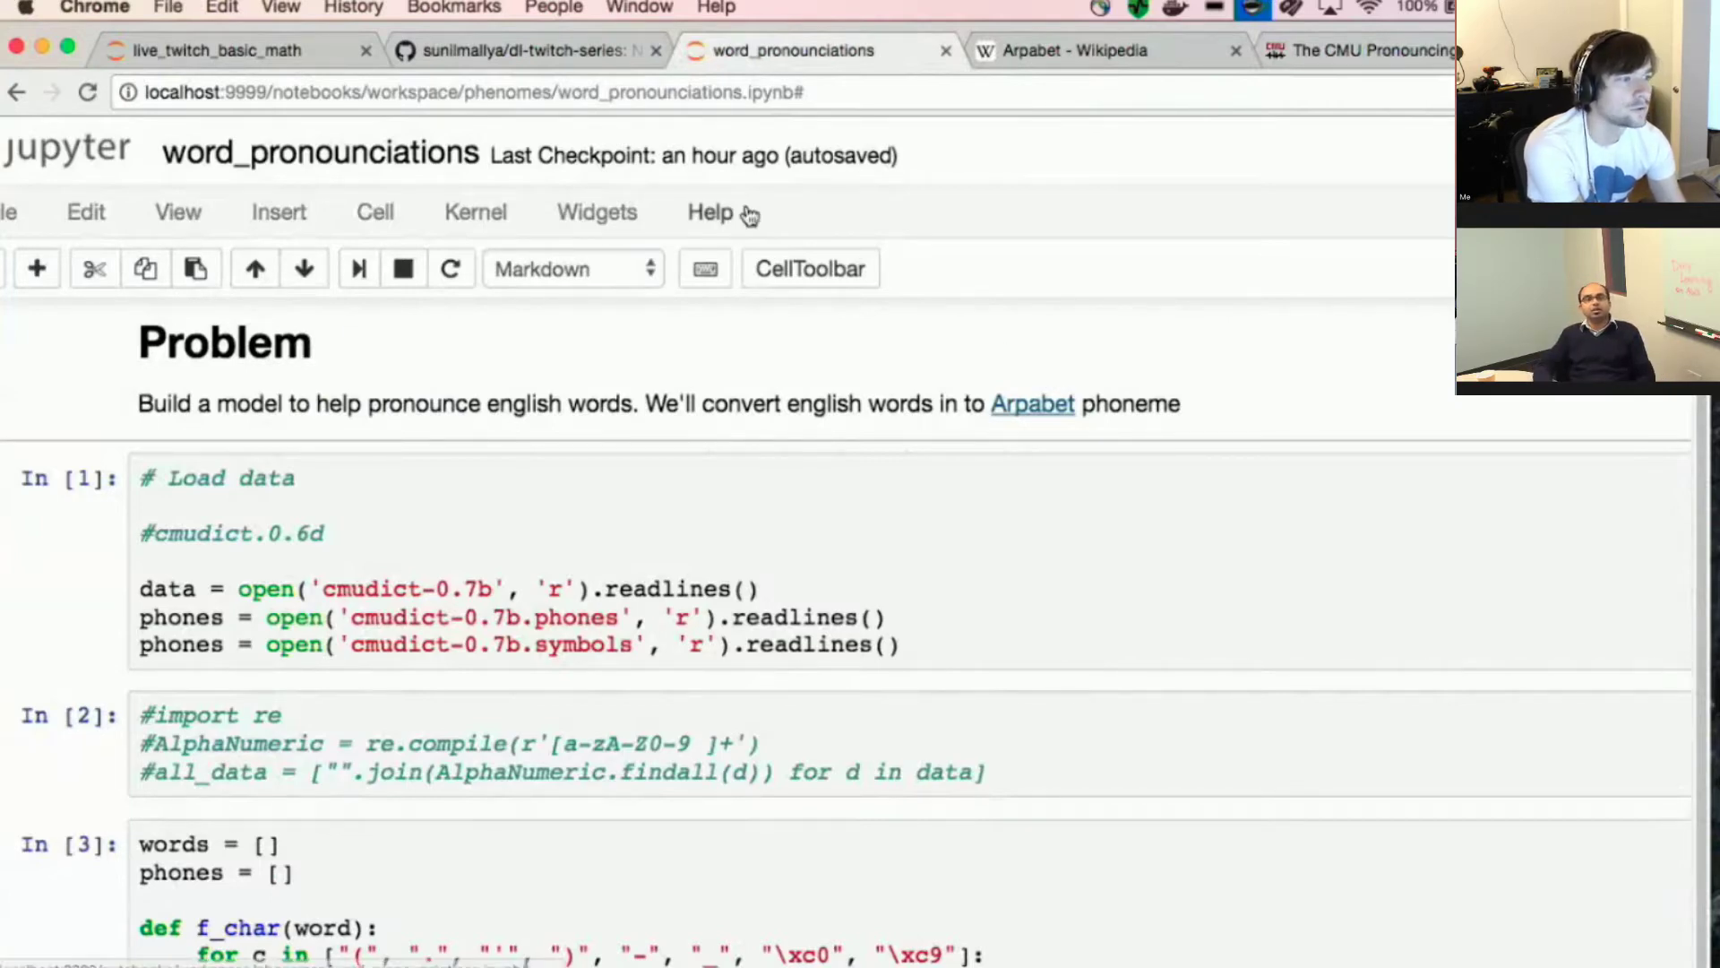
- Check live_twitch_basic_math, then scroll word_pronounciations down to the prediction output
{"action": "left_click", "coordinate": [260, 50]}
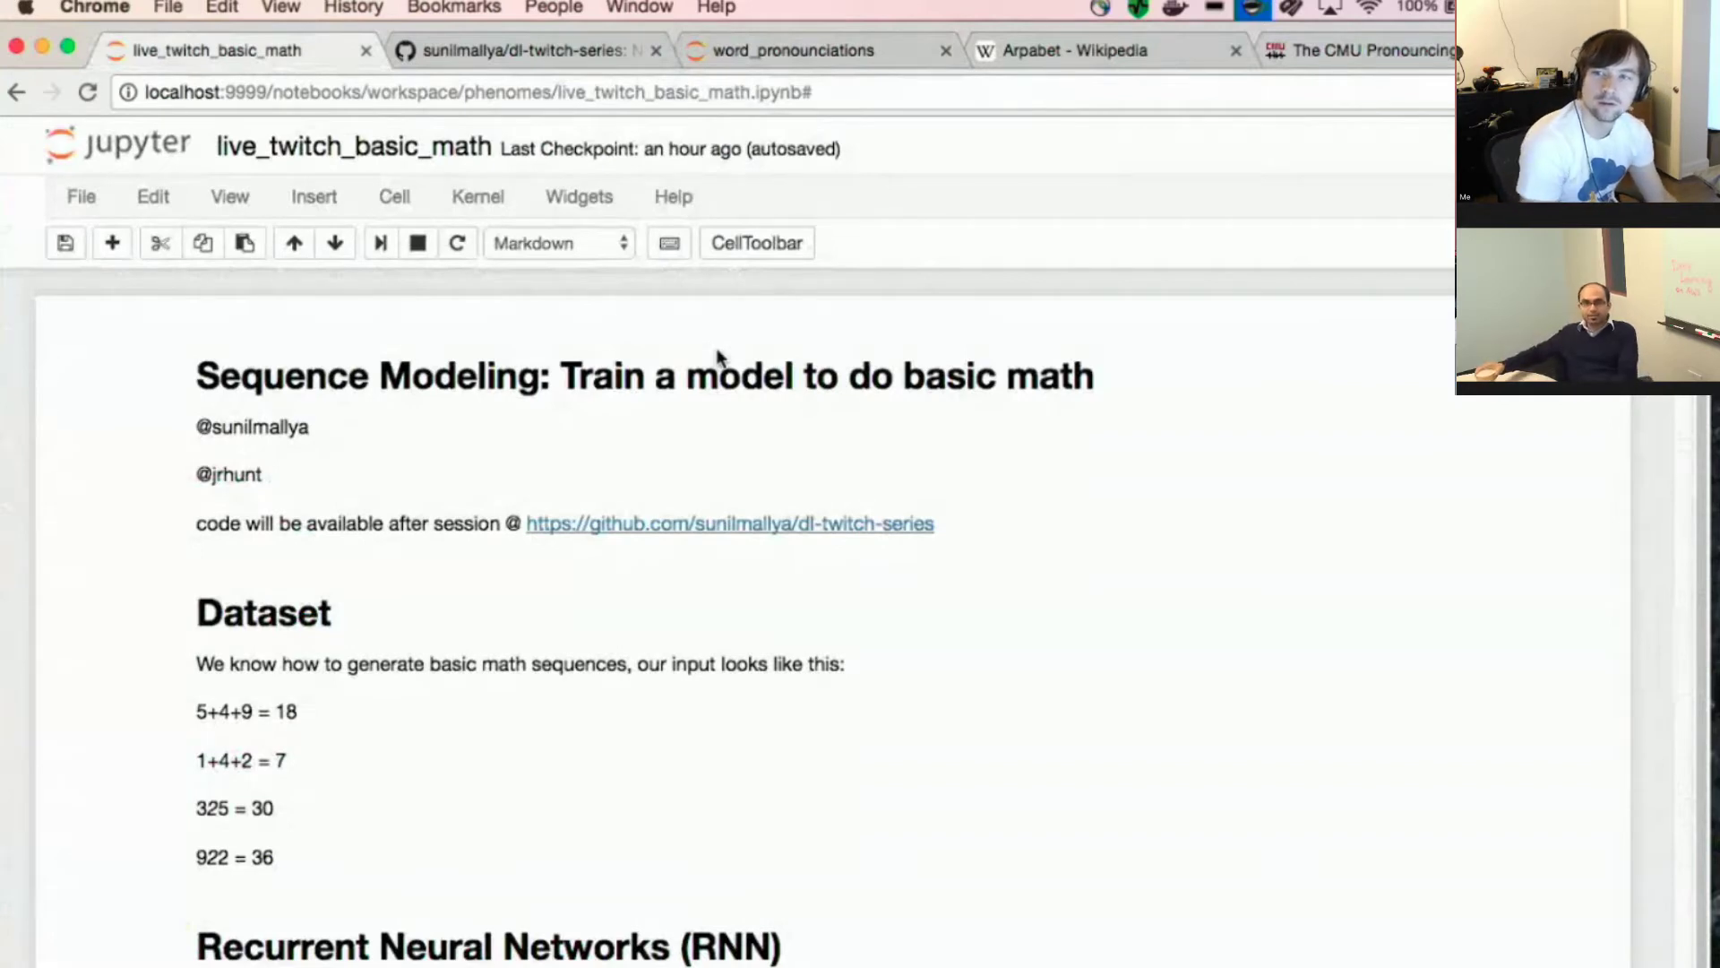
{"action": "left_click", "coordinate": [798, 52]}
{"action": "scroll", "coordinate": [799, 461], "scroll_direction": "down", "scroll_amount": 15}
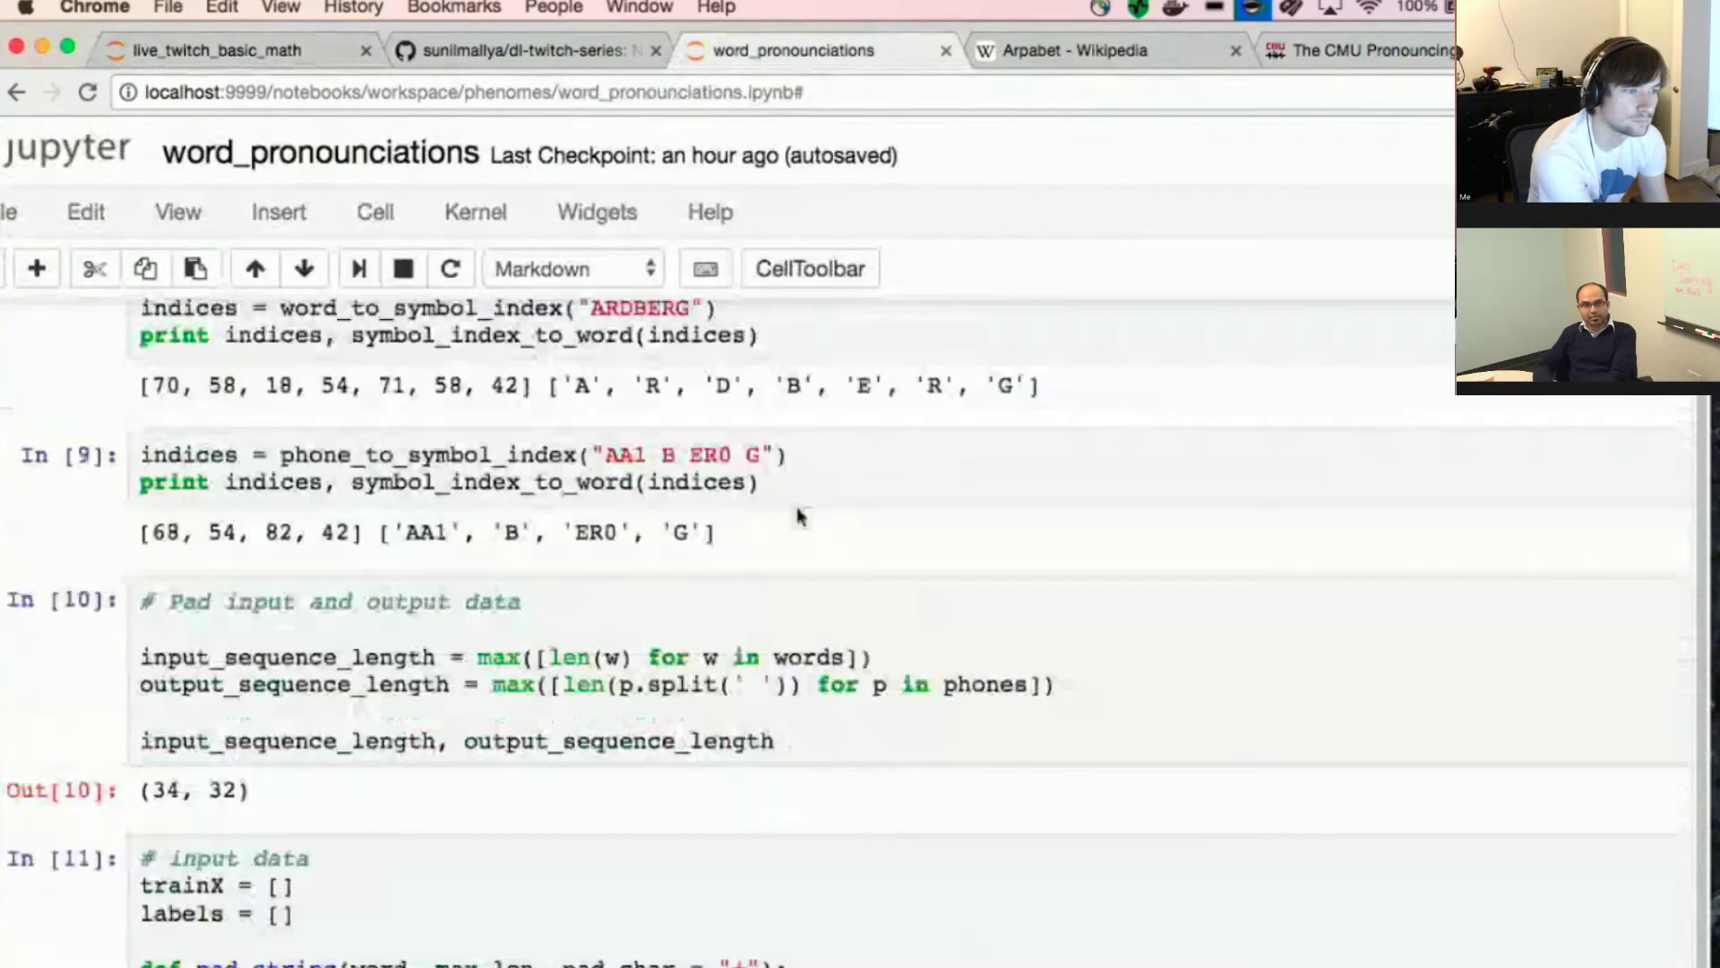
{"action": "scroll", "coordinate": [798, 515], "scroll_direction": "down", "scroll_amount": 15}
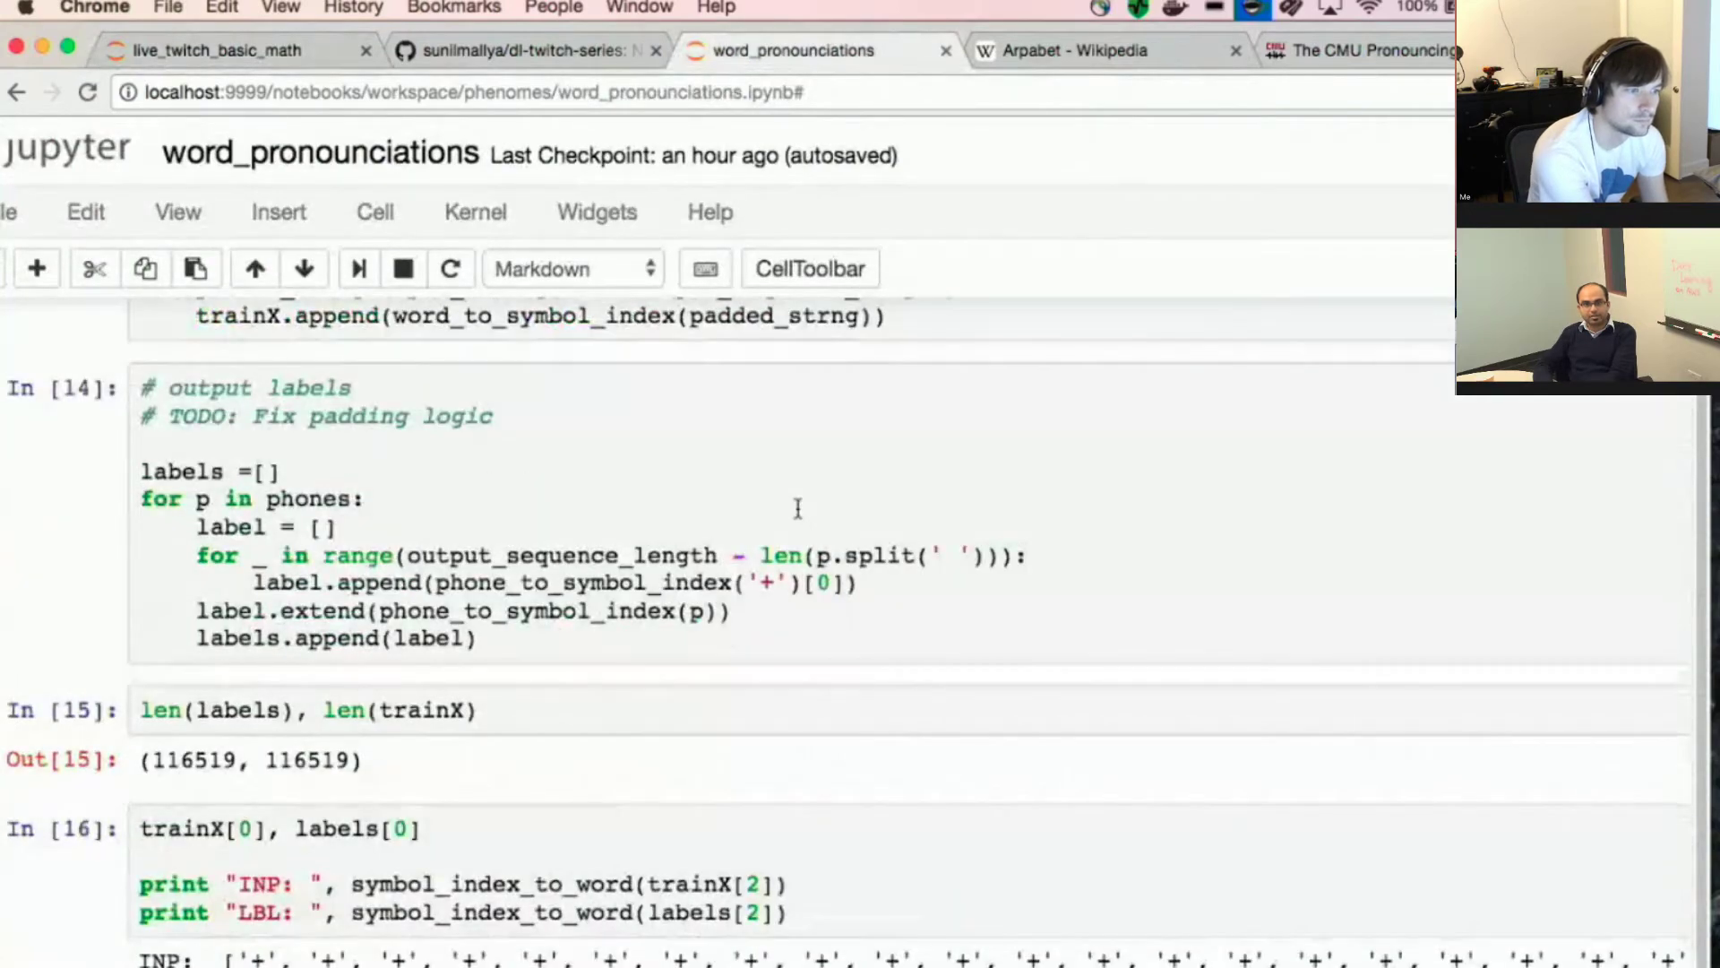
{"action": "scroll", "coordinate": [798, 508], "scroll_direction": "down", "scroll_amount": 20}
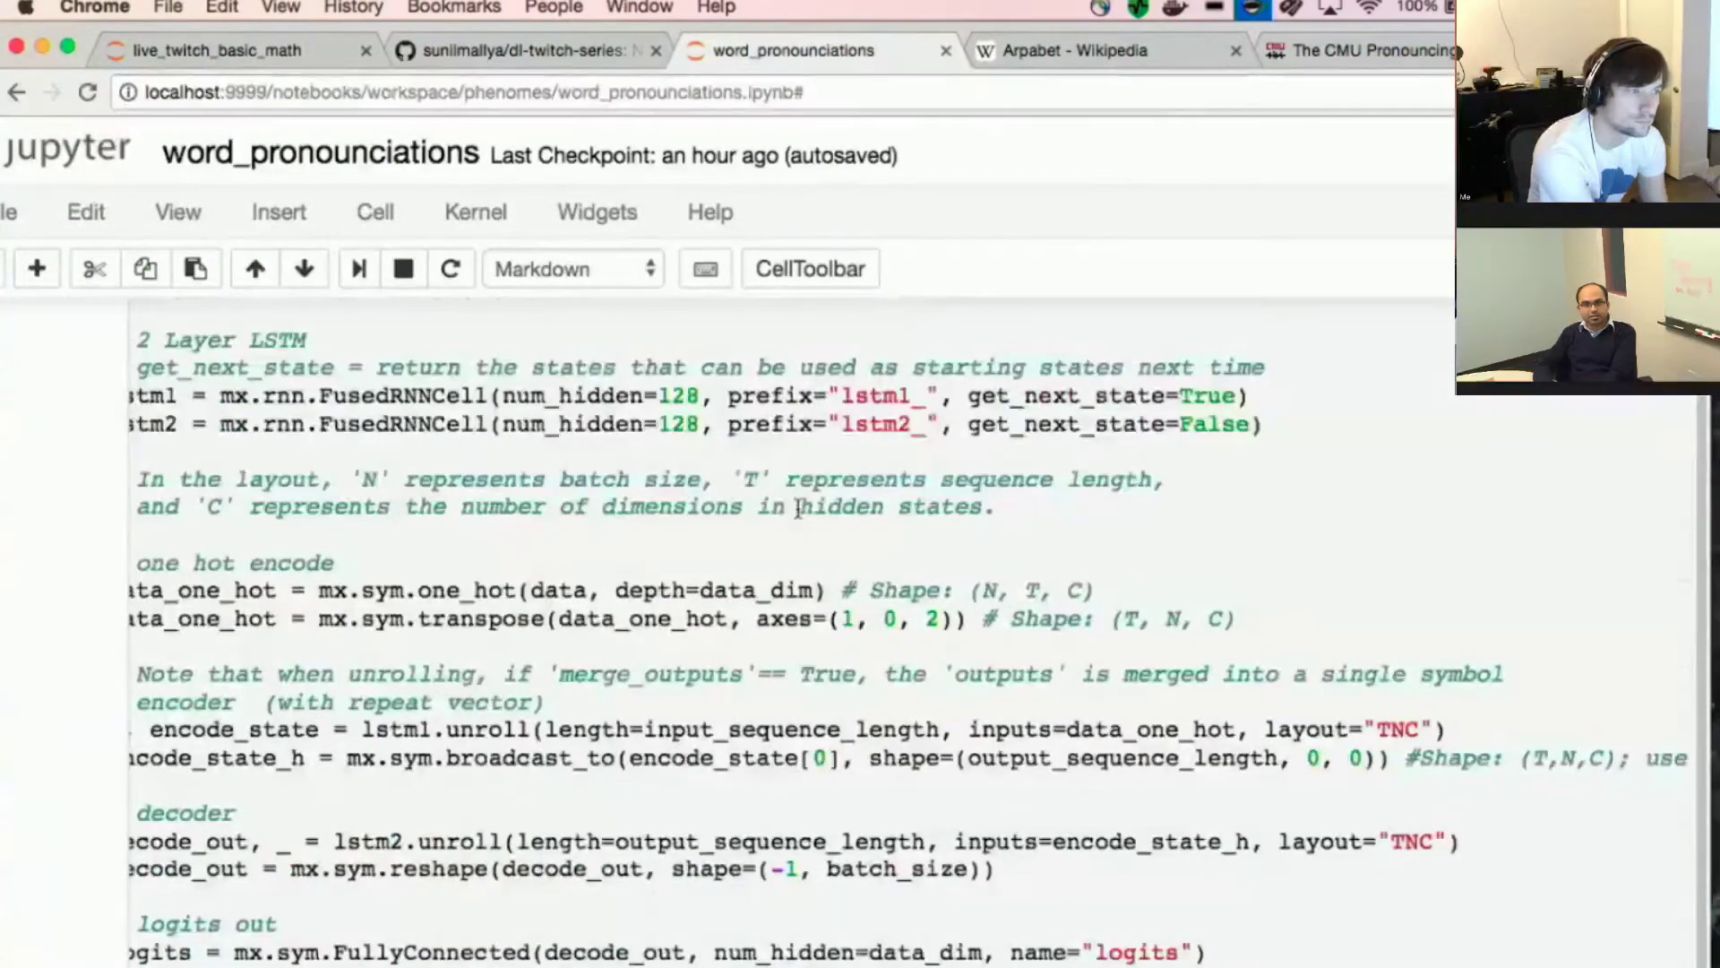
{"action": "scroll", "coordinate": [797, 509], "scroll_direction": "down", "scroll_amount": 20}
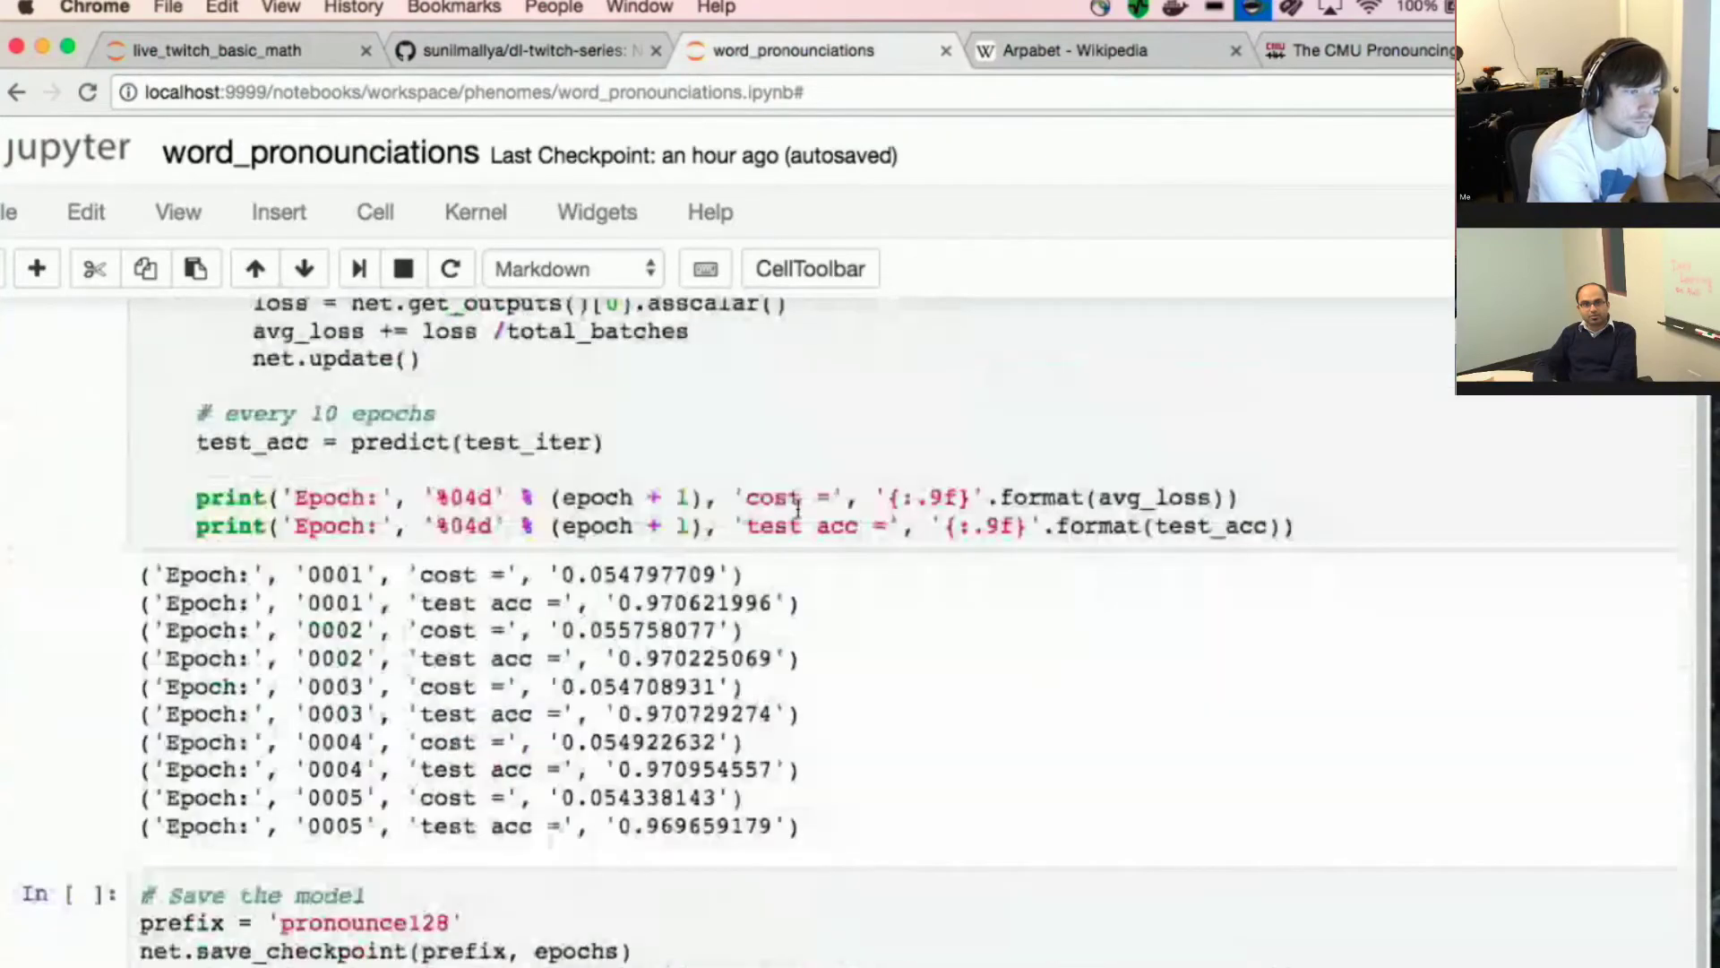
{"action": "scroll", "coordinate": [798, 508], "scroll_direction": "down", "scroll_amount": 10}
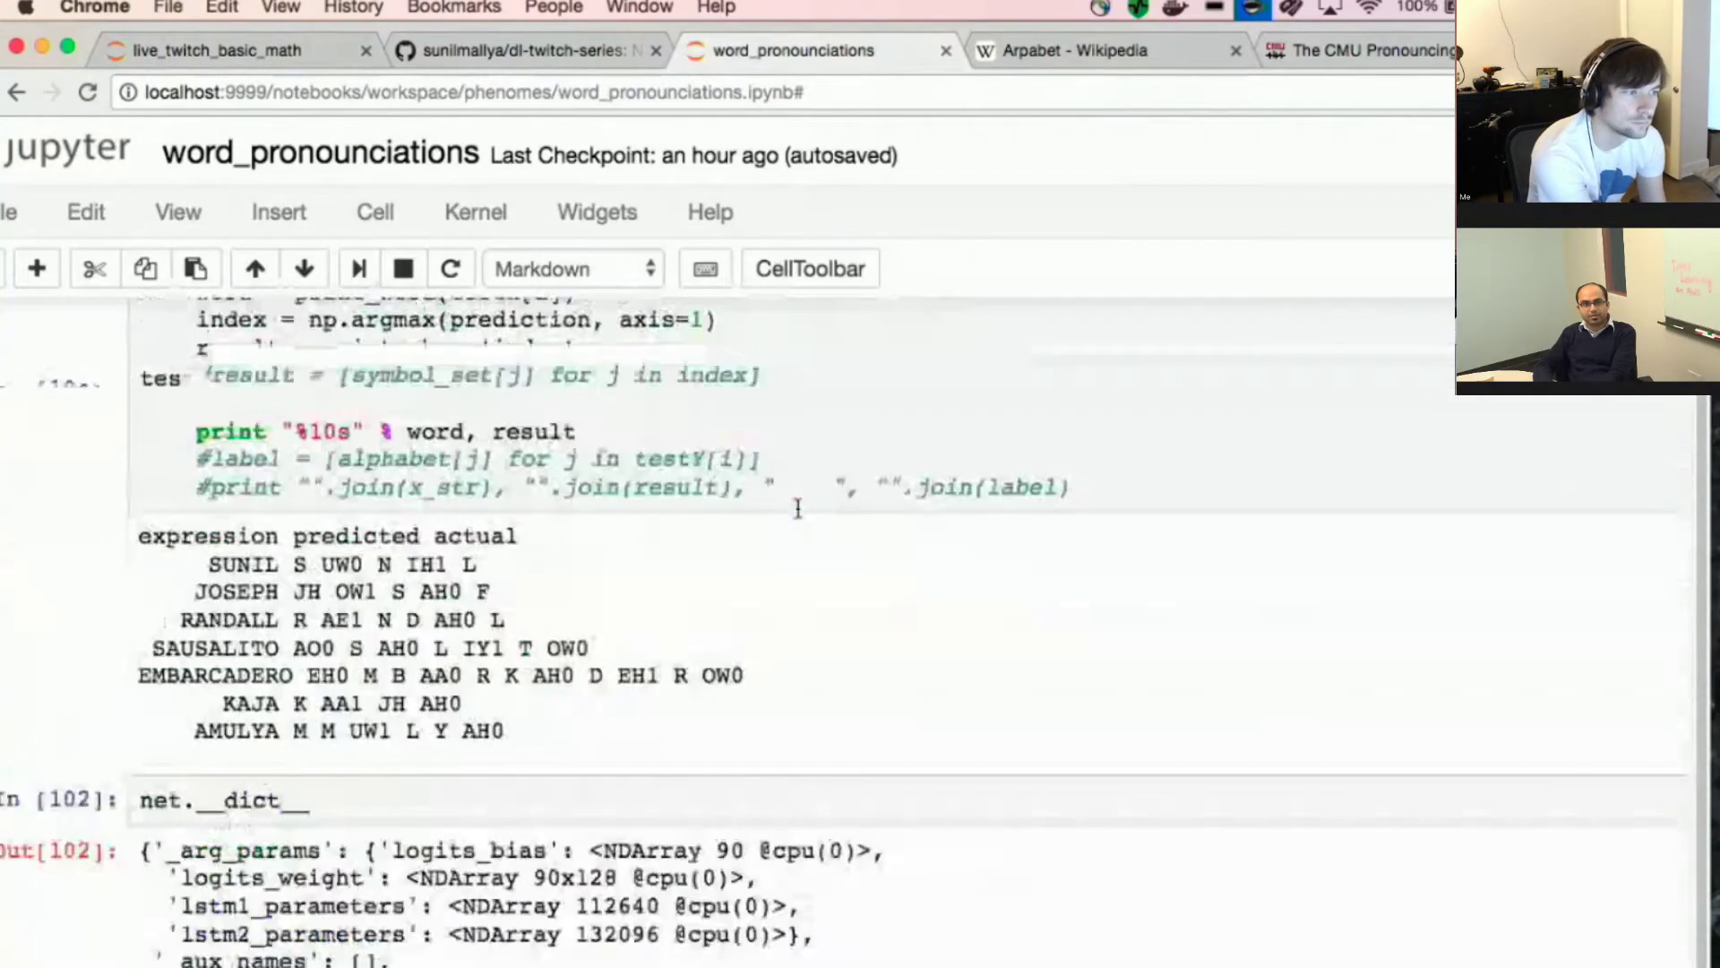
{"action": "scroll", "coordinate": [795, 503], "scroll_direction": "up", "scroll_amount": 5}
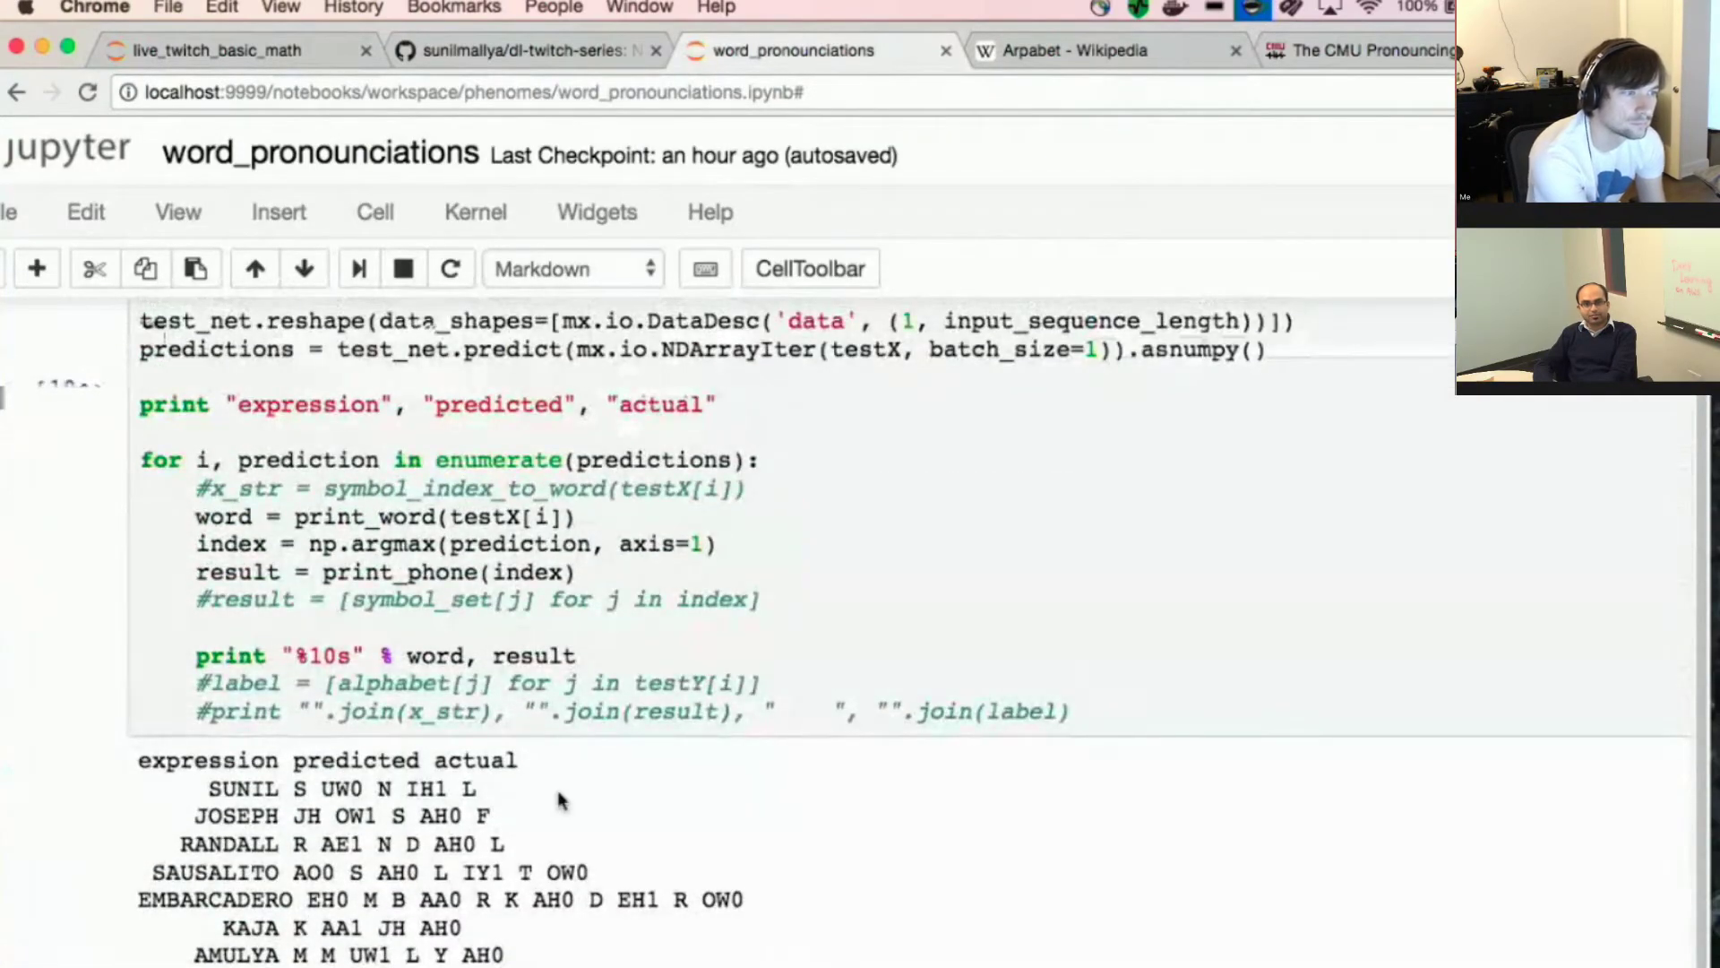
{"action": "scroll", "coordinate": [557, 790], "scroll_direction": "up", "scroll_amount": 1}
- Highlight the first and third predicted Arpabet pronunciations, then bring up the Arpabet article
{"action": "triple_click", "coordinate": [300, 840]}
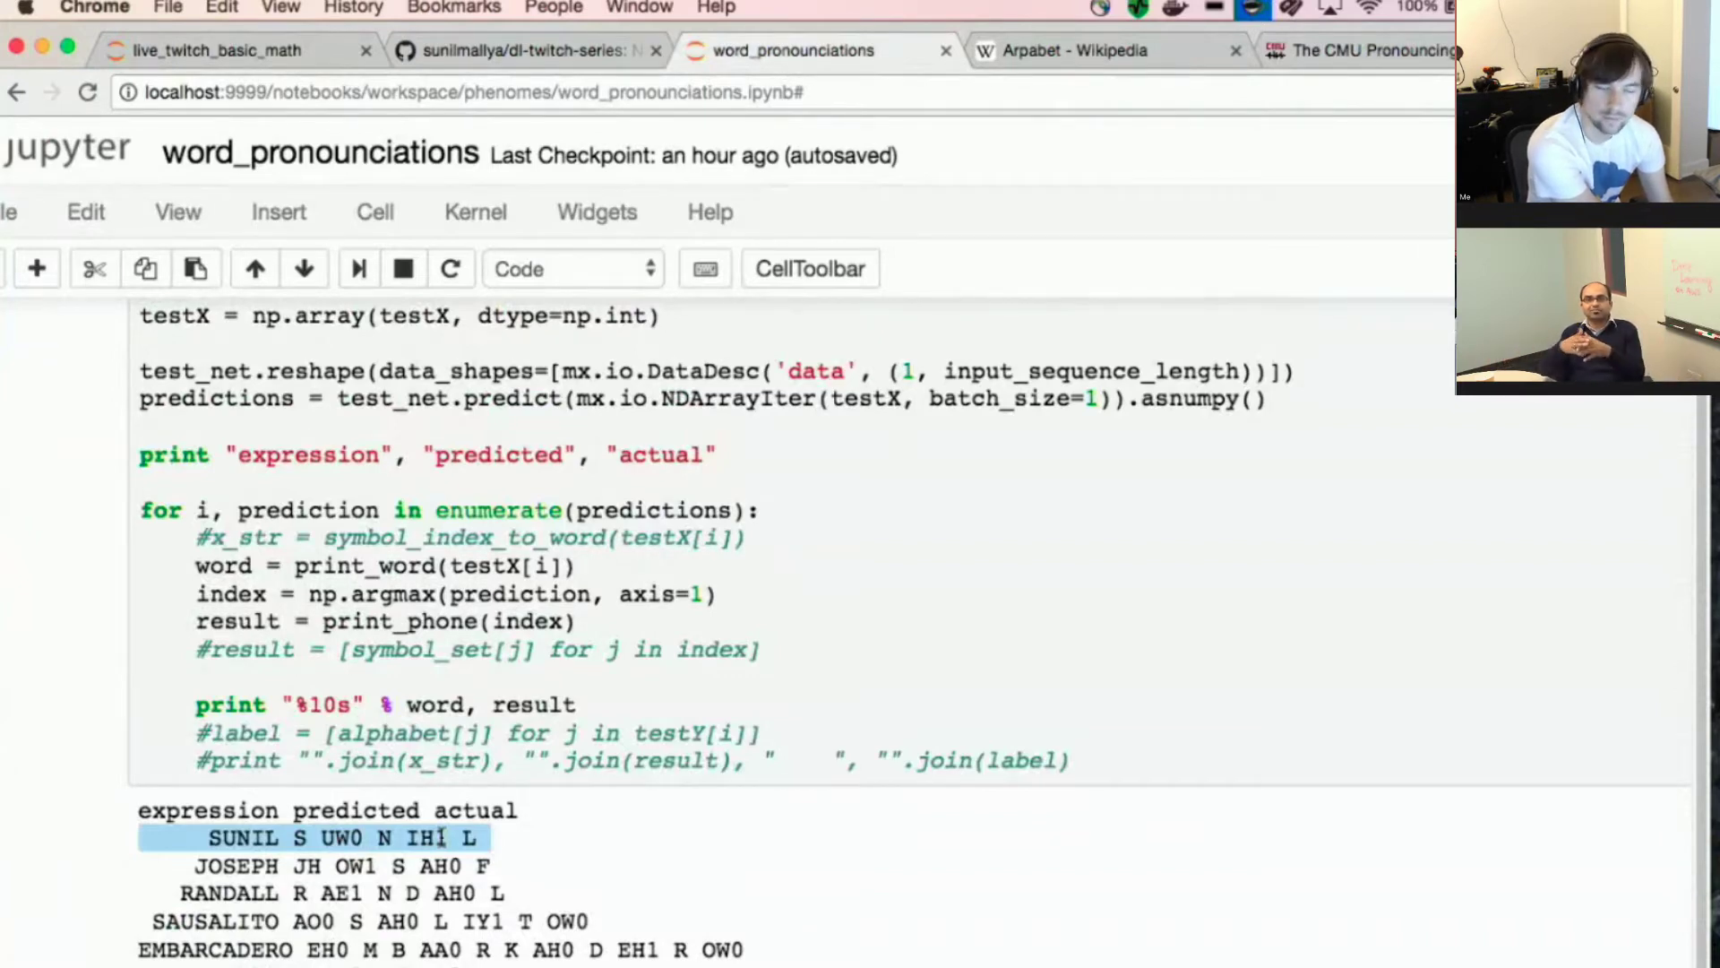
{"action": "triple_click", "coordinate": [395, 892]}
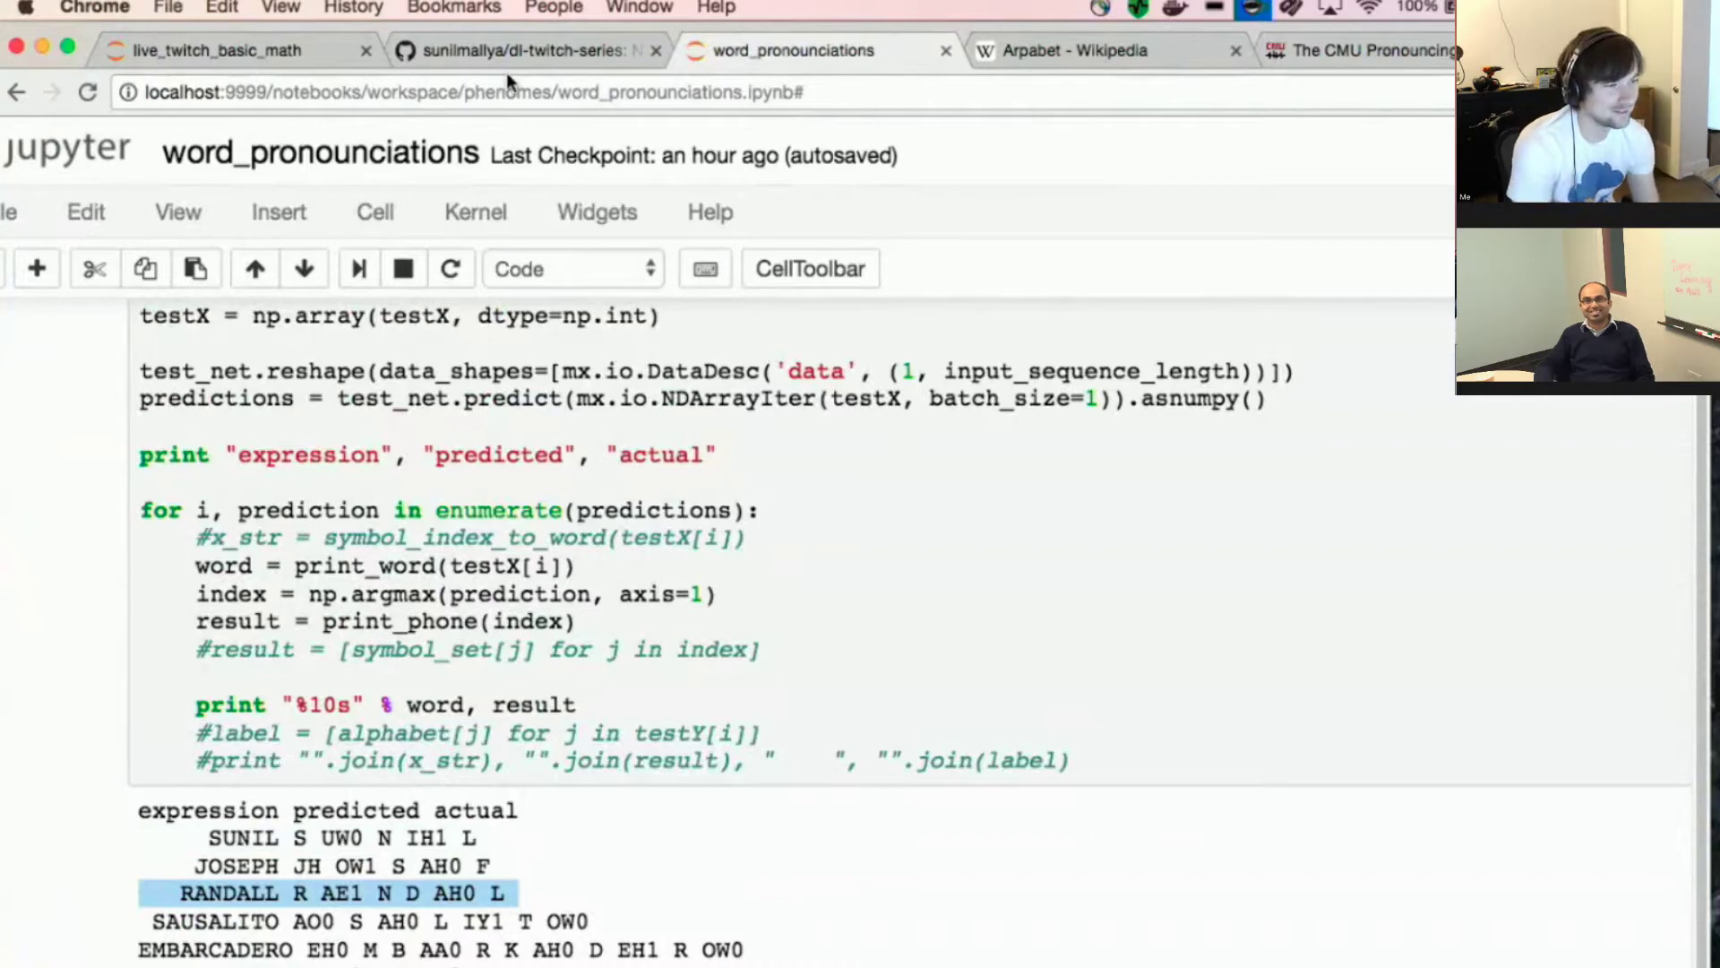
{"action": "left_click", "coordinate": [1004, 37]}
- Scroll through the Arpabet Symbols stress and vowel tables, then switch to live_twitch_basic_math
{"action": "scroll", "coordinate": [860, 407], "scroll_direction": "down", "scroll_amount": 5}
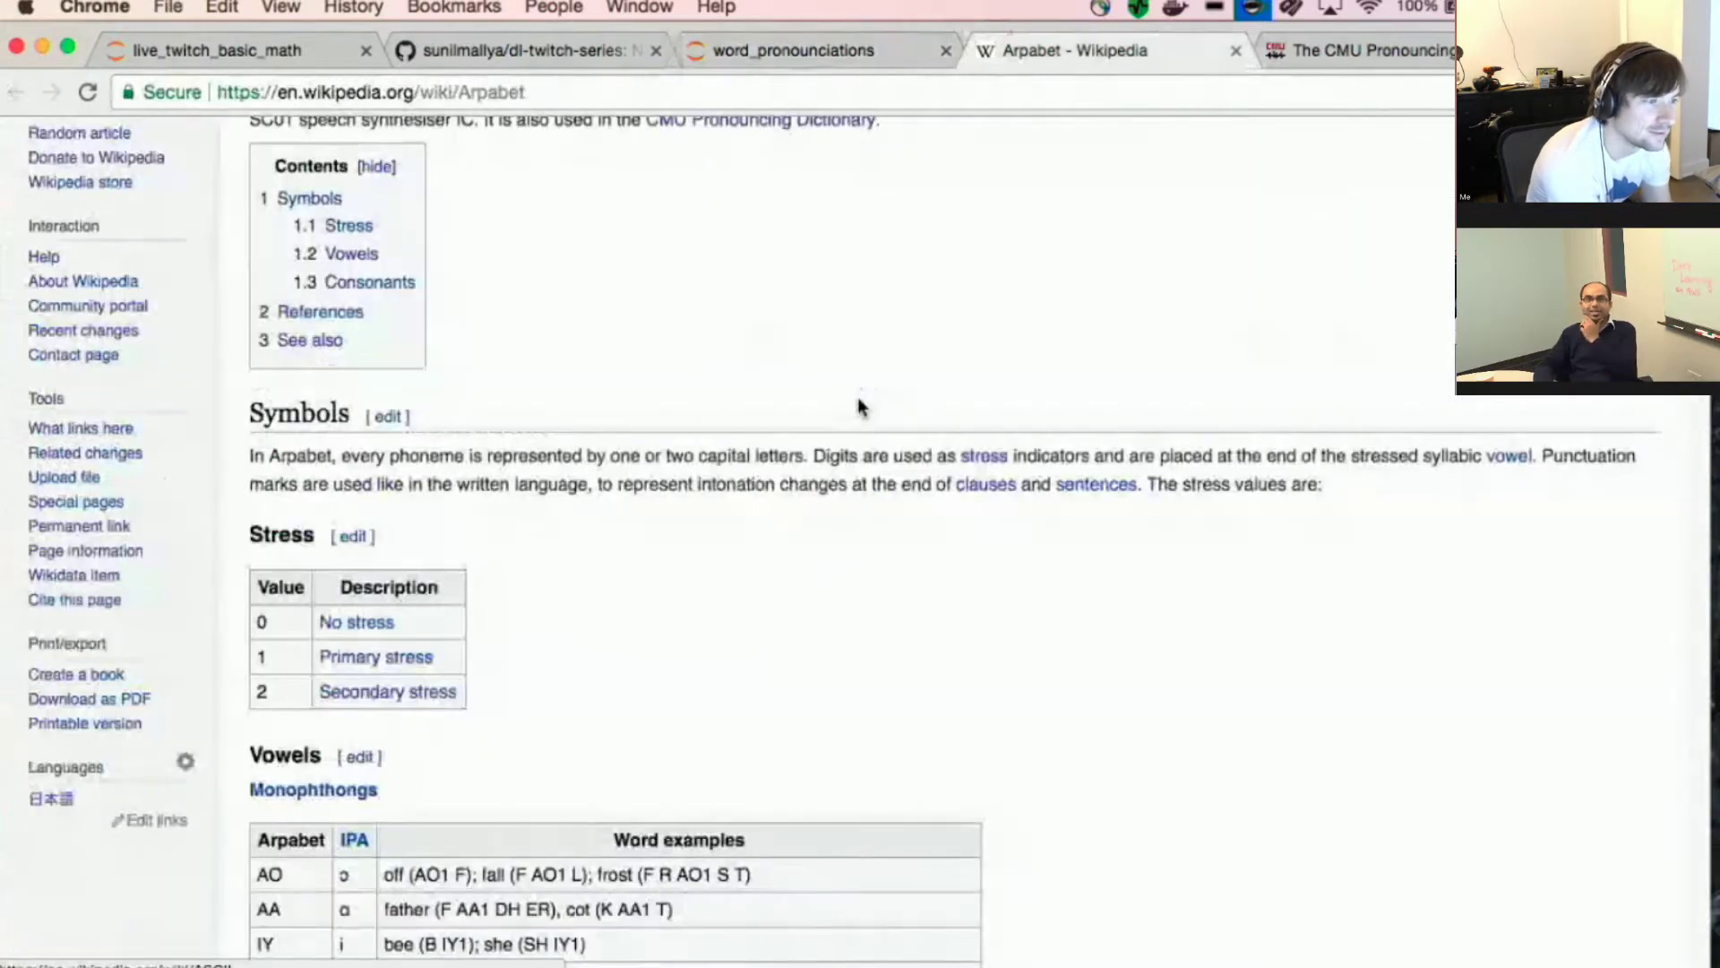
{"action": "scroll", "coordinate": [859, 408], "scroll_direction": "down", "scroll_amount": 3}
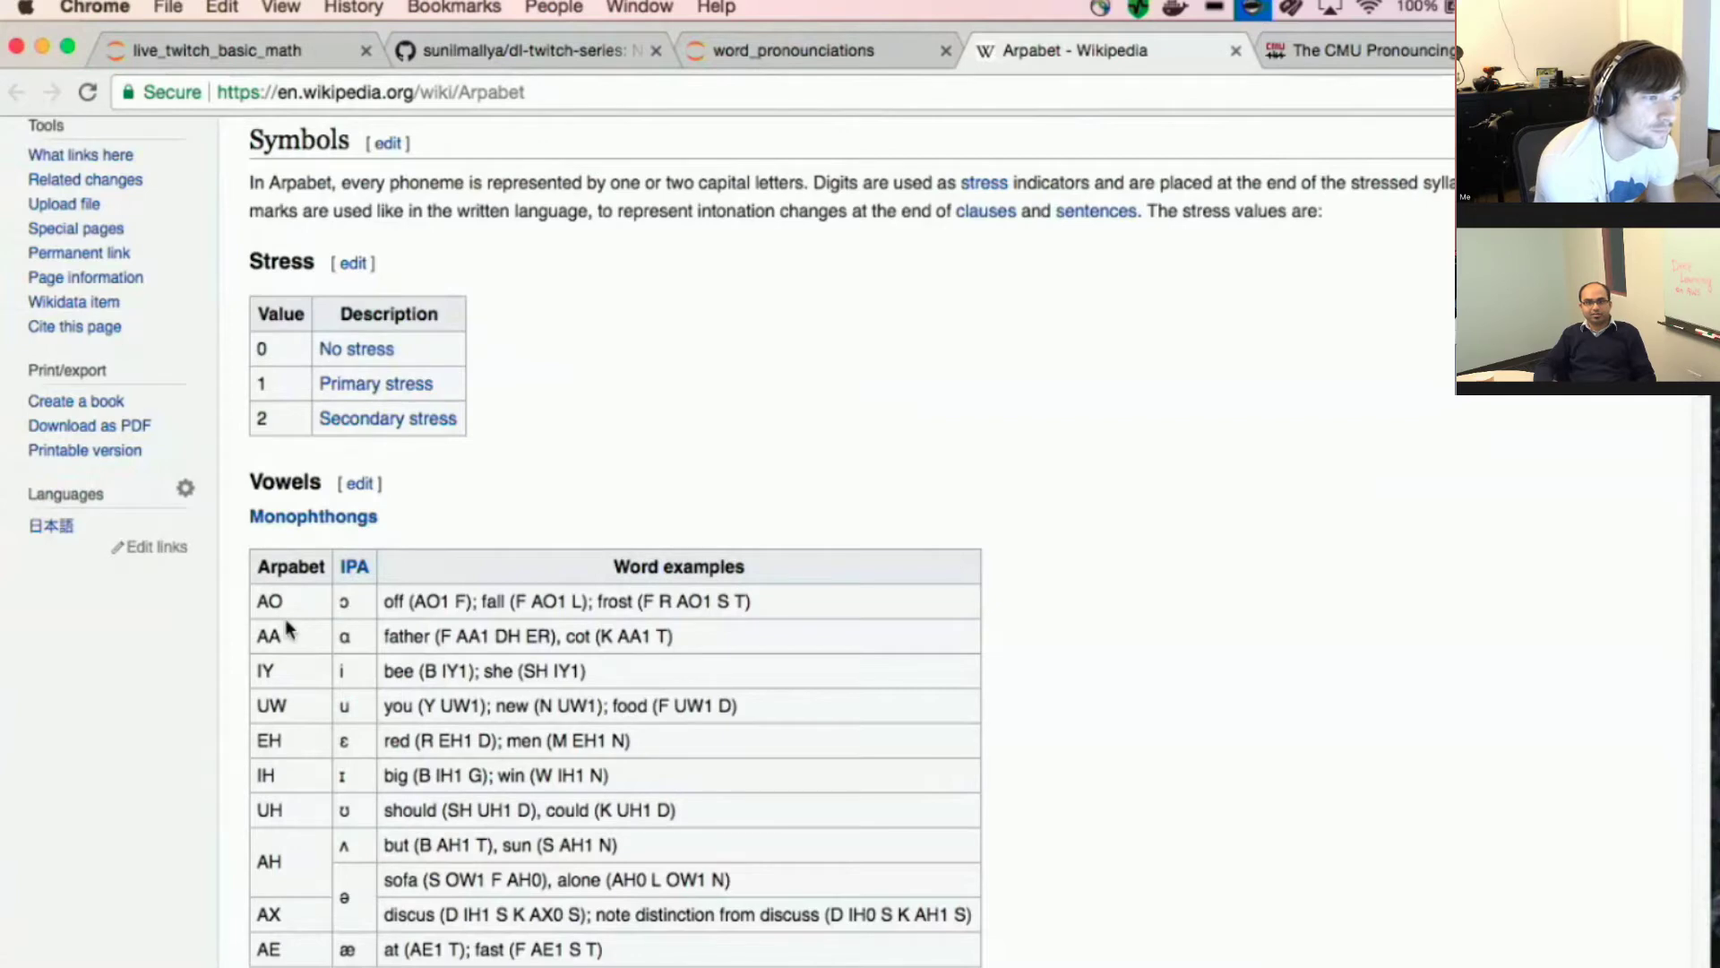
{"action": "scroll", "coordinate": [318, 617], "scroll_direction": "up", "scroll_amount": 1}
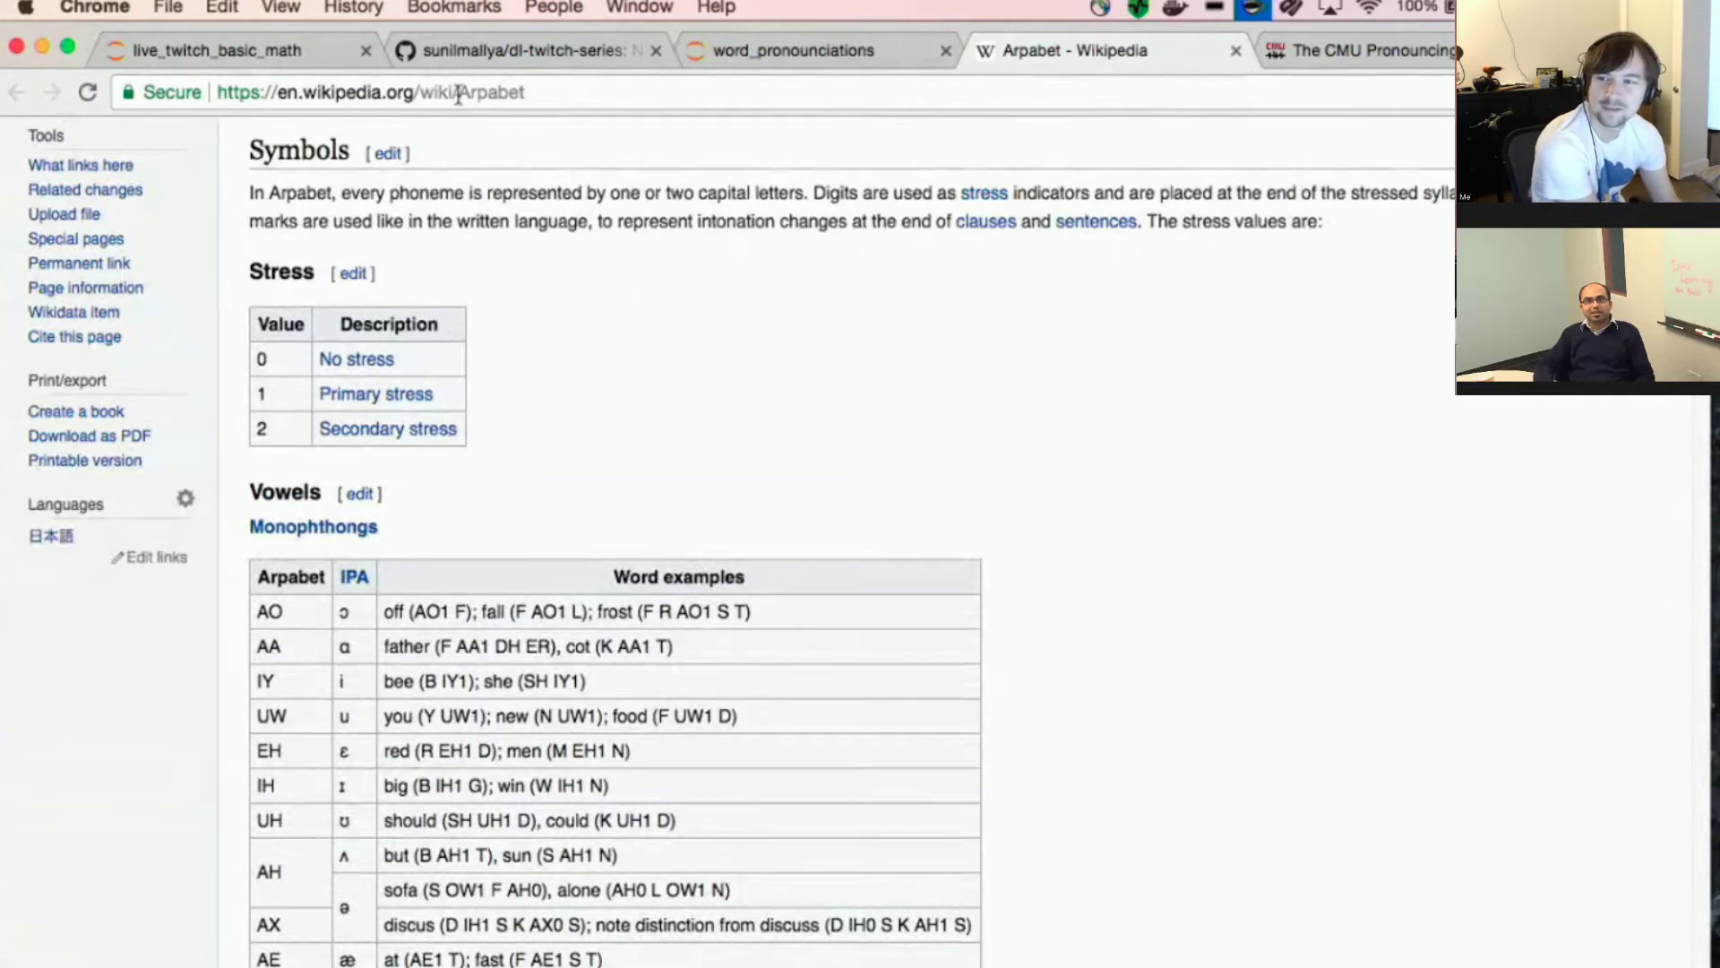
{"action": "left_click", "coordinate": [282, 55]}
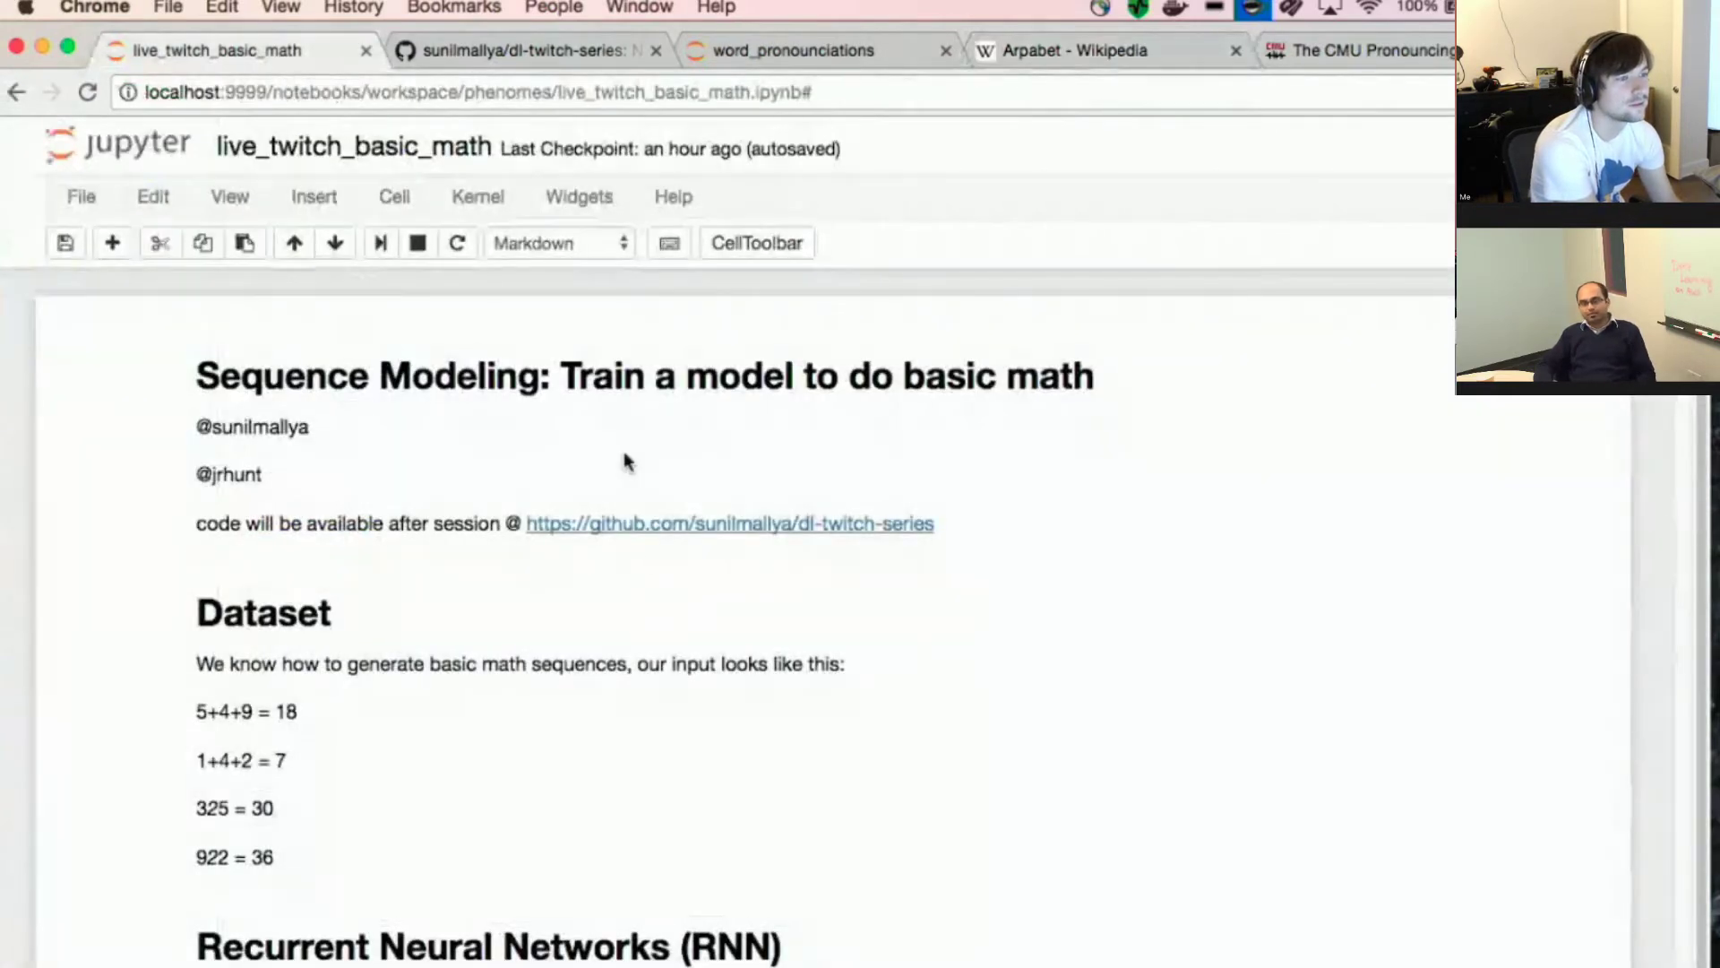
{"action": "scroll", "coordinate": [652, 551], "scroll_direction": "down", "scroll_amount": 1}
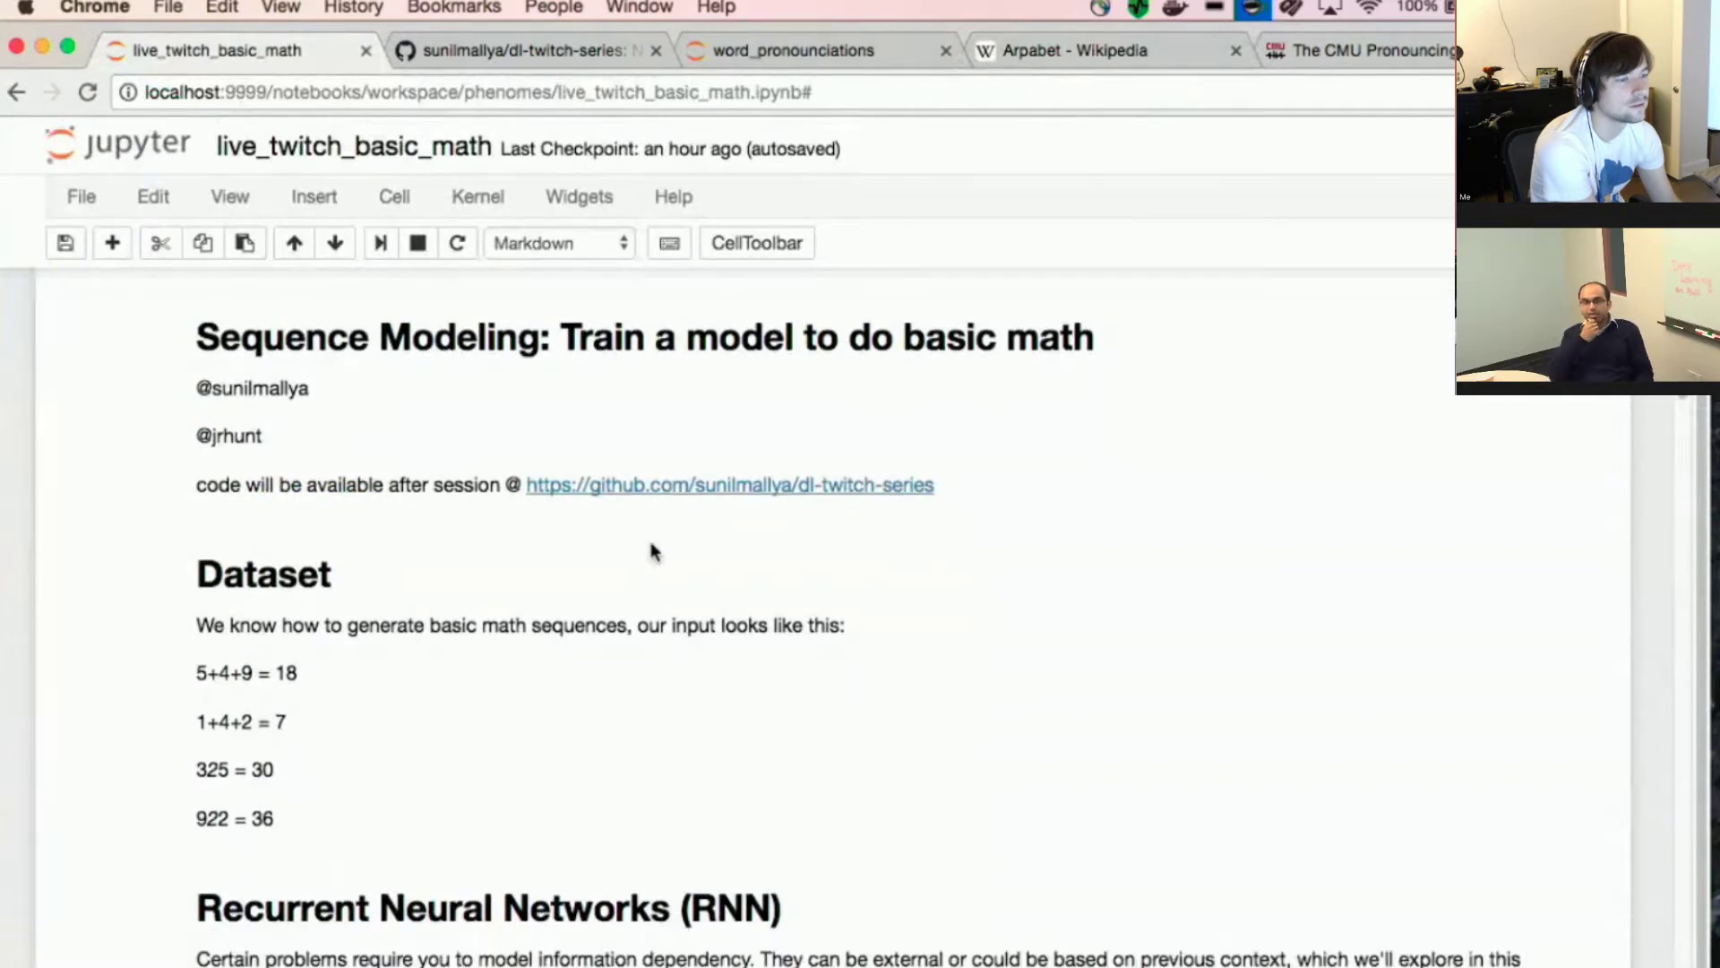